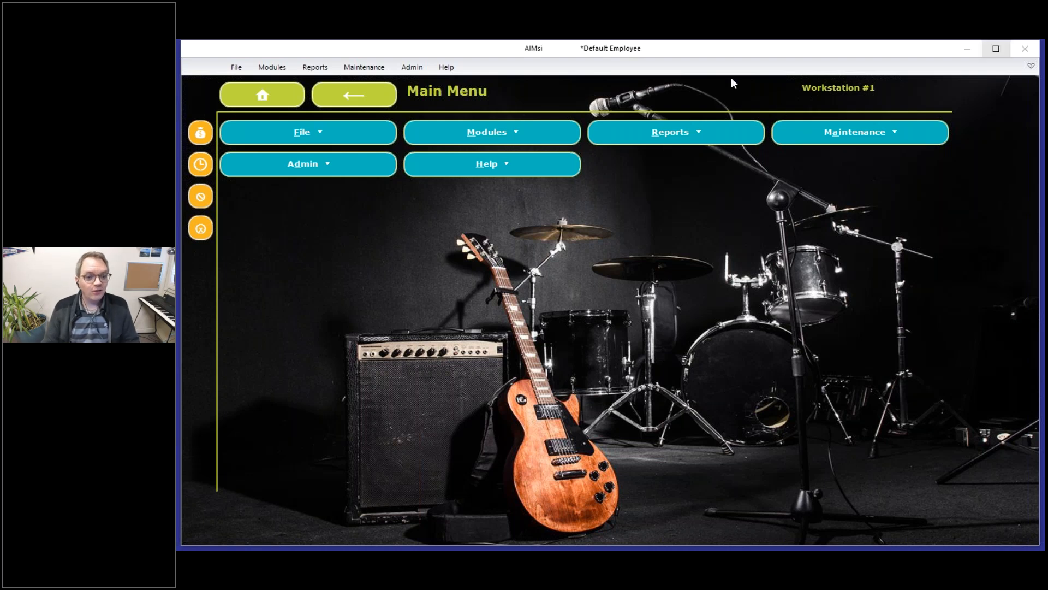
Look through the list of available General Ledger reports
click(636, 52)
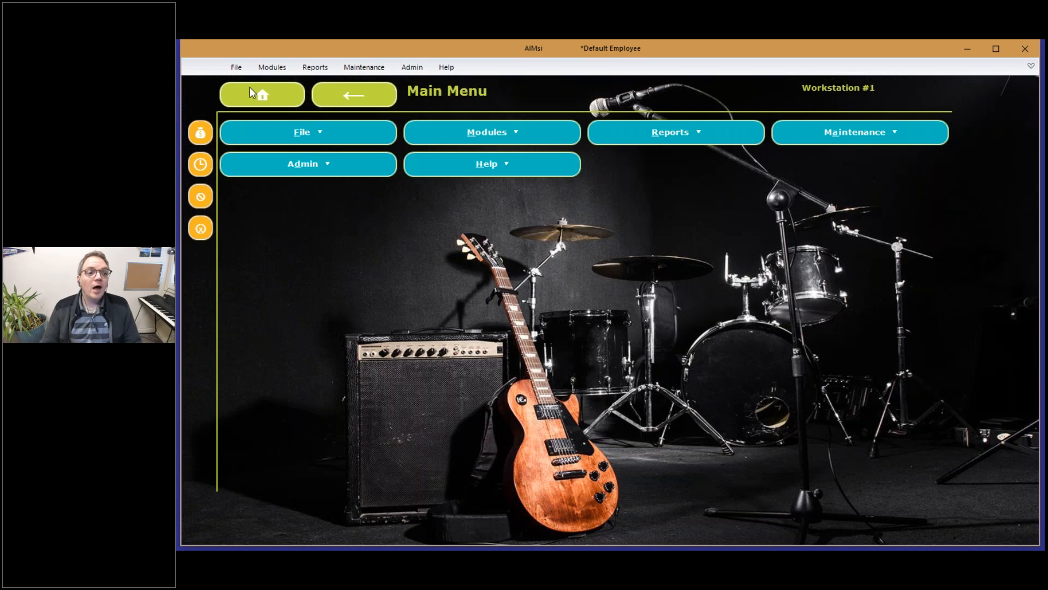
click(314, 67)
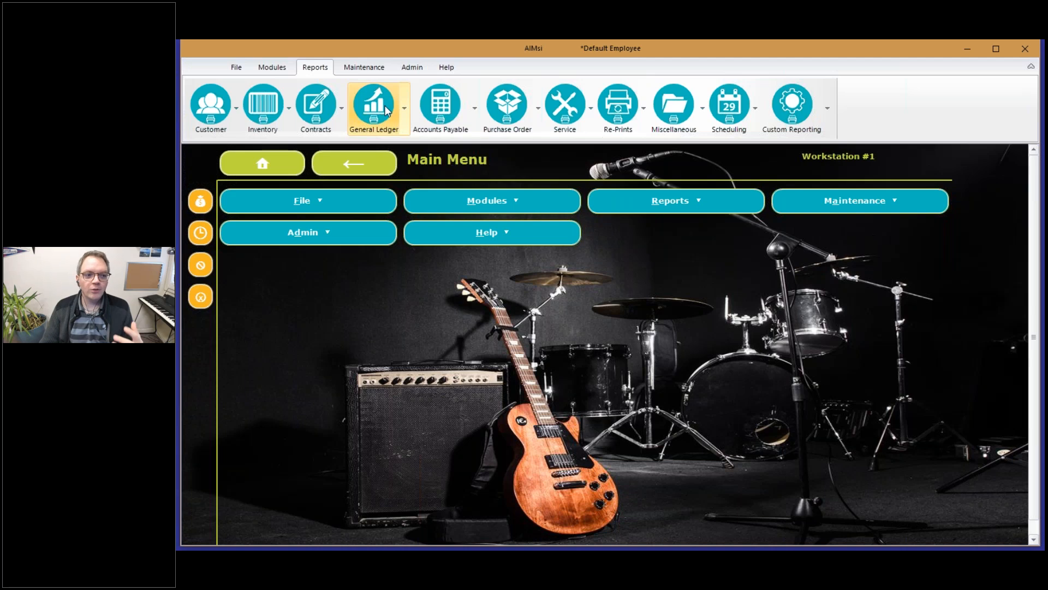
click(386, 109)
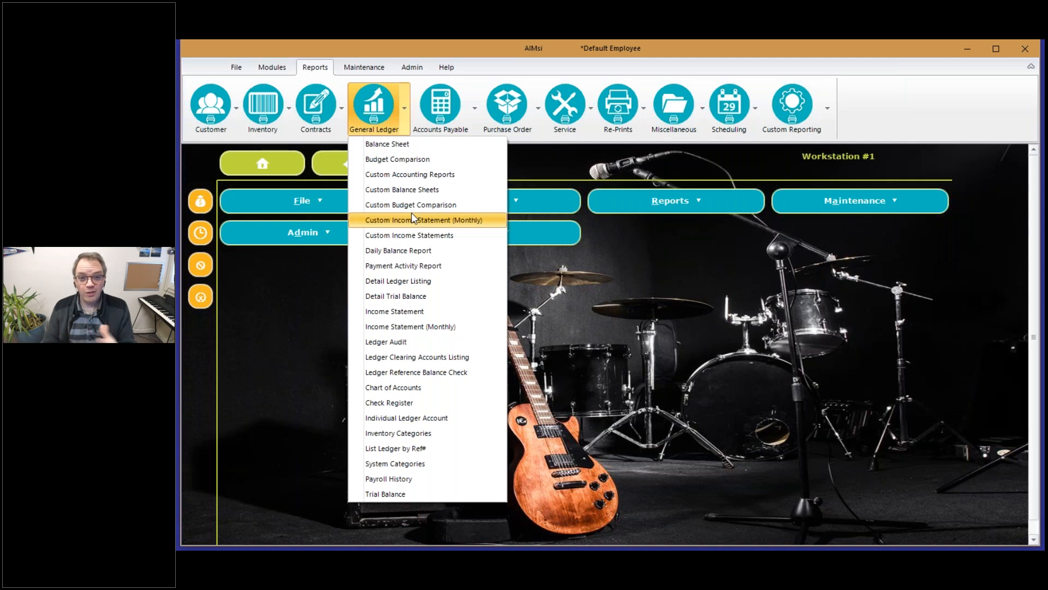
click(648, 315)
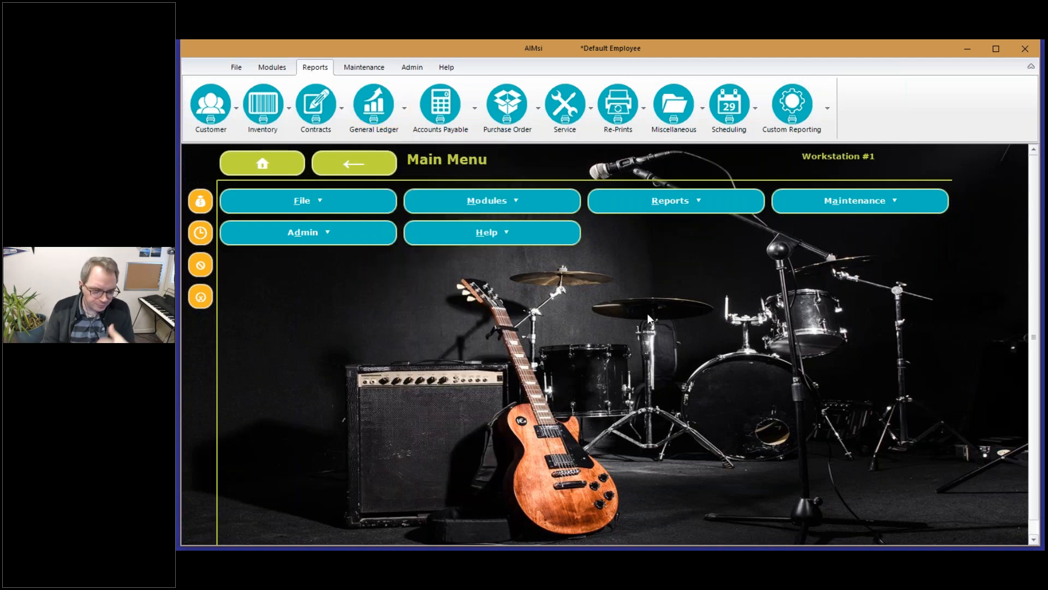
double_click(318, 66)
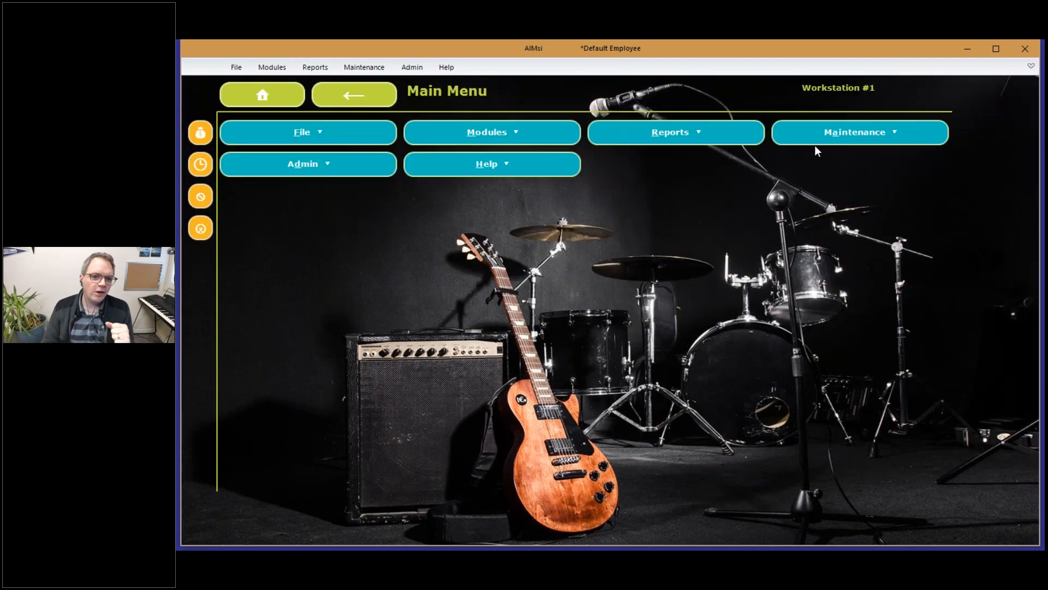
Open the setup for custom accounting reports from the Ledger maintenance options
click(832, 139)
click(543, 161)
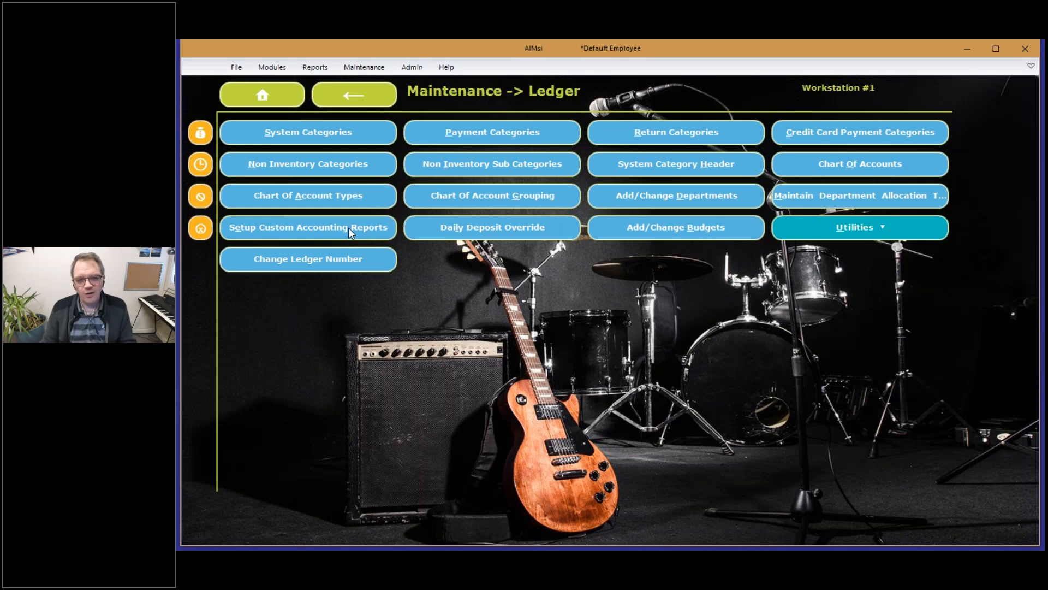
click(349, 228)
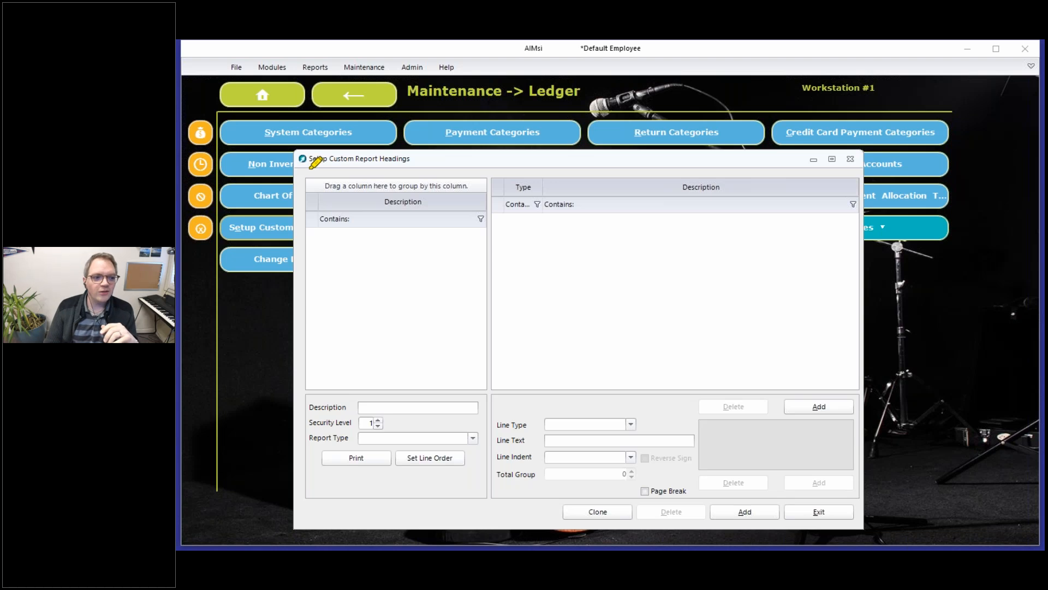
mouse_move(302, 173)
mouse_down()
mouse_move(510, 182)
mouse_move(483, 229)
mouse_move(473, 415)
mouse_move(481, 504)
mouse_move(320, 484)
mouse_move(310, 208)
mouse_move(299, 175)
mouse_up()
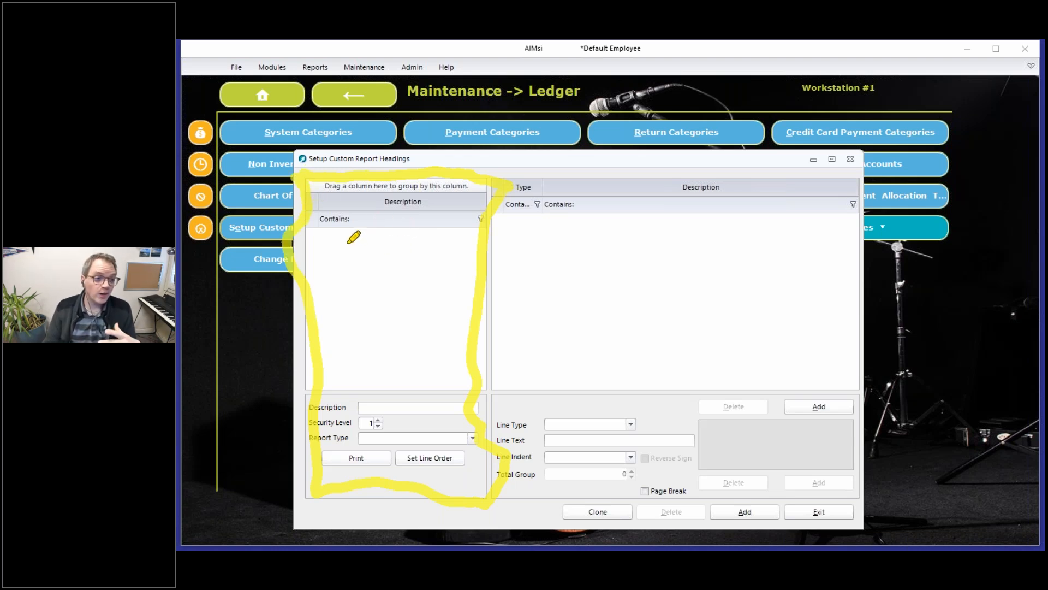
drag(330, 247, 439, 255)
drag(324, 269, 439, 276)
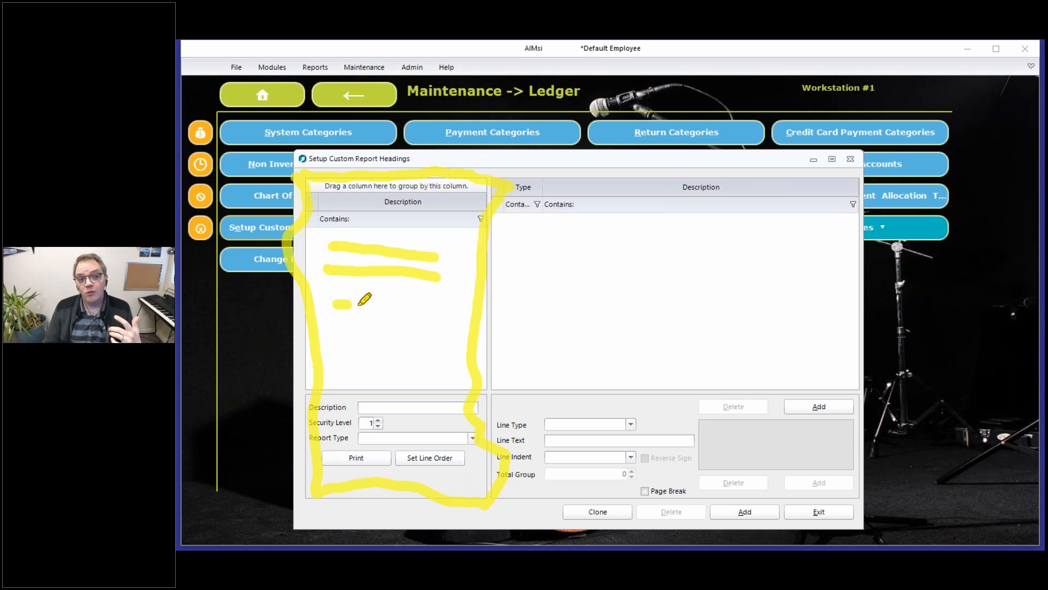
drag(334, 304, 515, 305)
drag(381, 339, 440, 328)
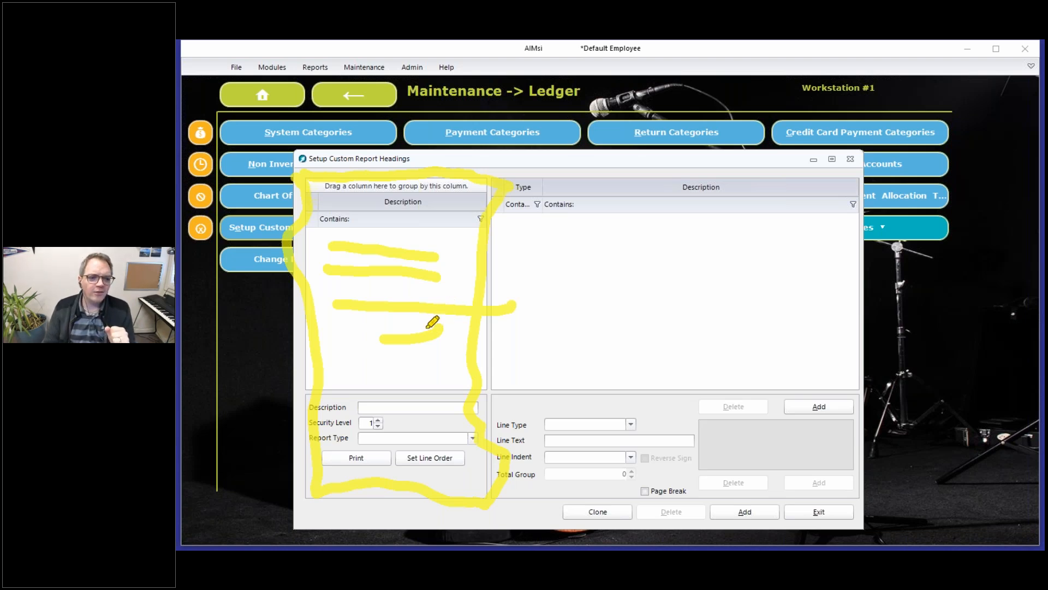
click(454, 426)
mouse_move(480, 175)
mouse_down()
mouse_move(801, 175)
mouse_move(858, 284)
mouse_move(855, 429)
mouse_move(611, 394)
mouse_move(482, 391)
mouse_move(494, 177)
mouse_up()
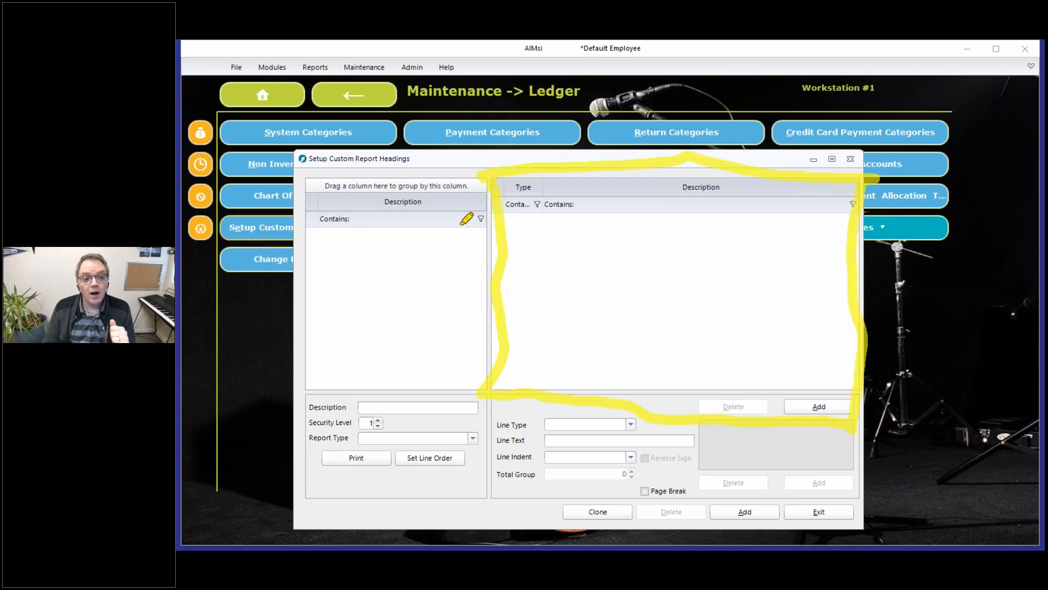
drag(336, 247, 464, 241)
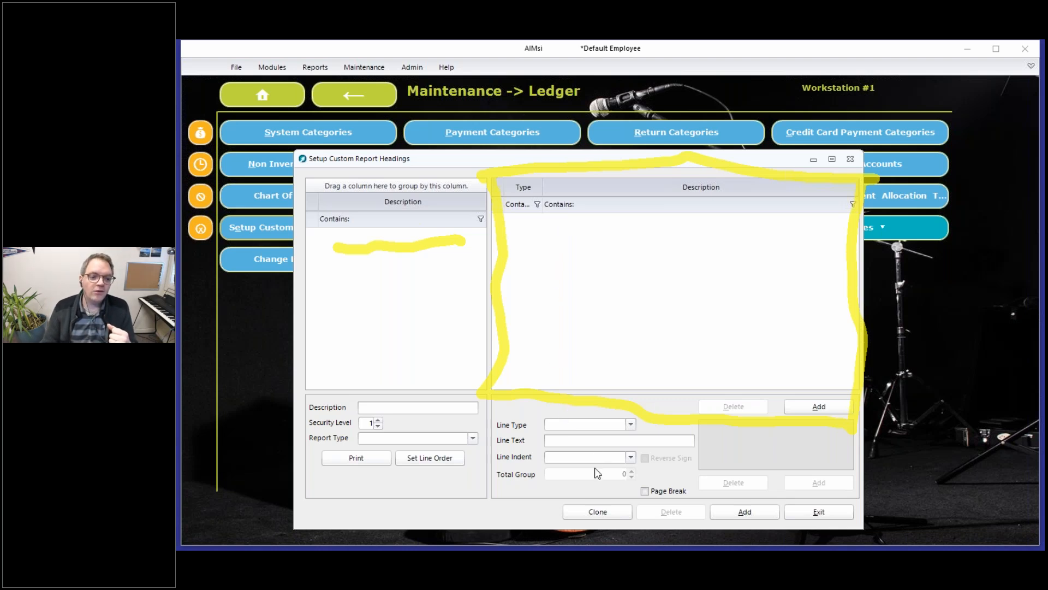
right_click(588, 343)
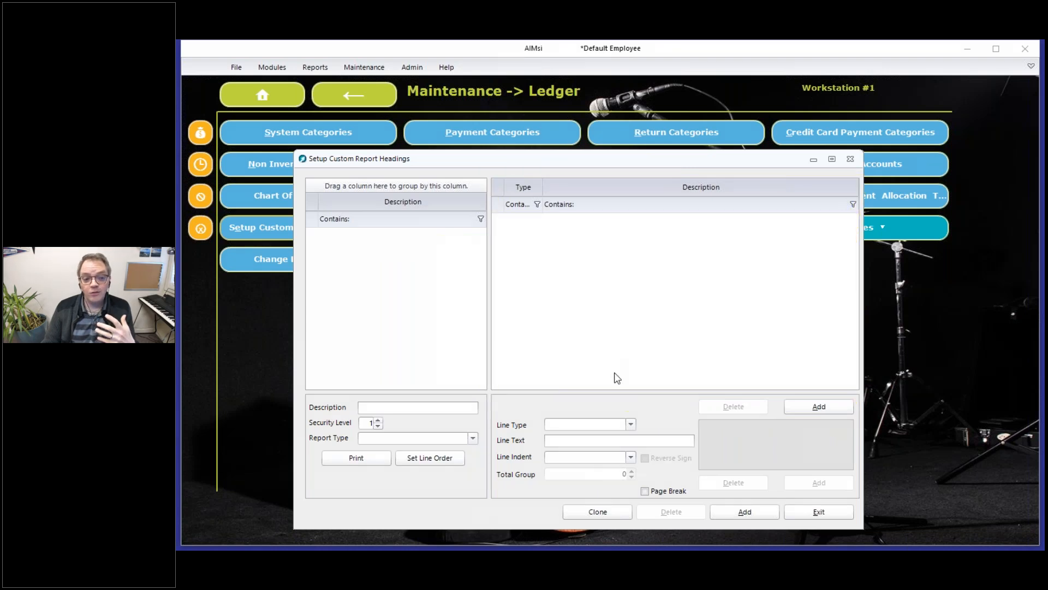
View the line types available for lines of a custom report
click(587, 424)
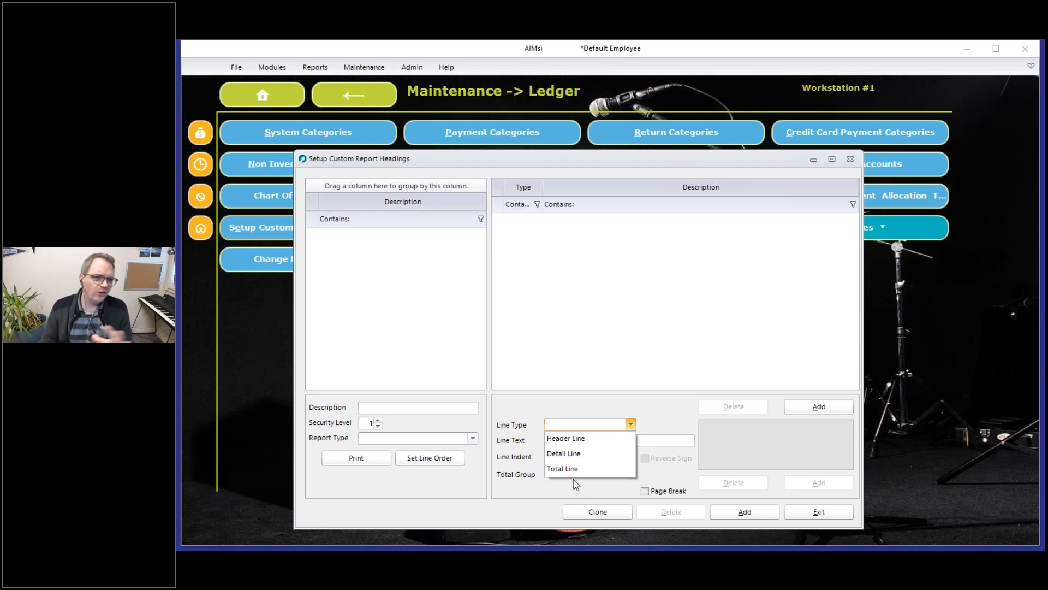
click(613, 399)
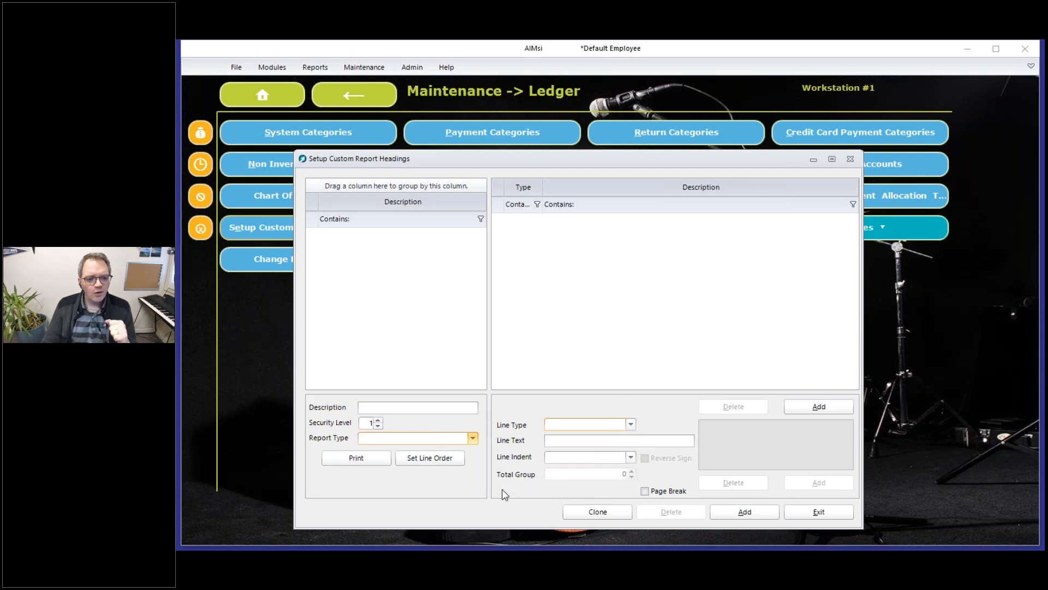
Start a new custom report with the description "Test Accounting Report" and list its report type options
click(745, 512)
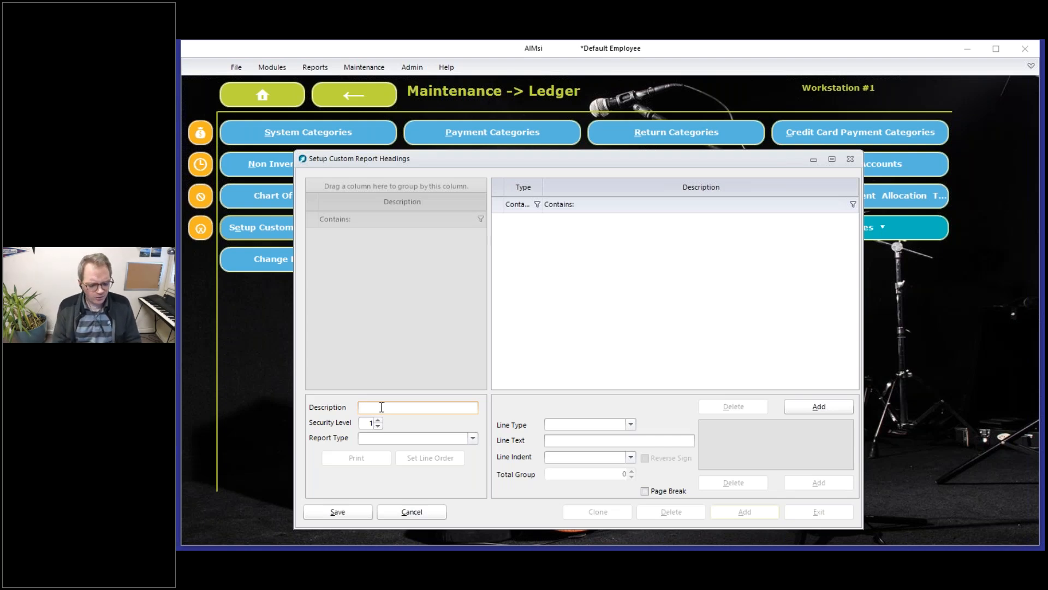
text(Test)
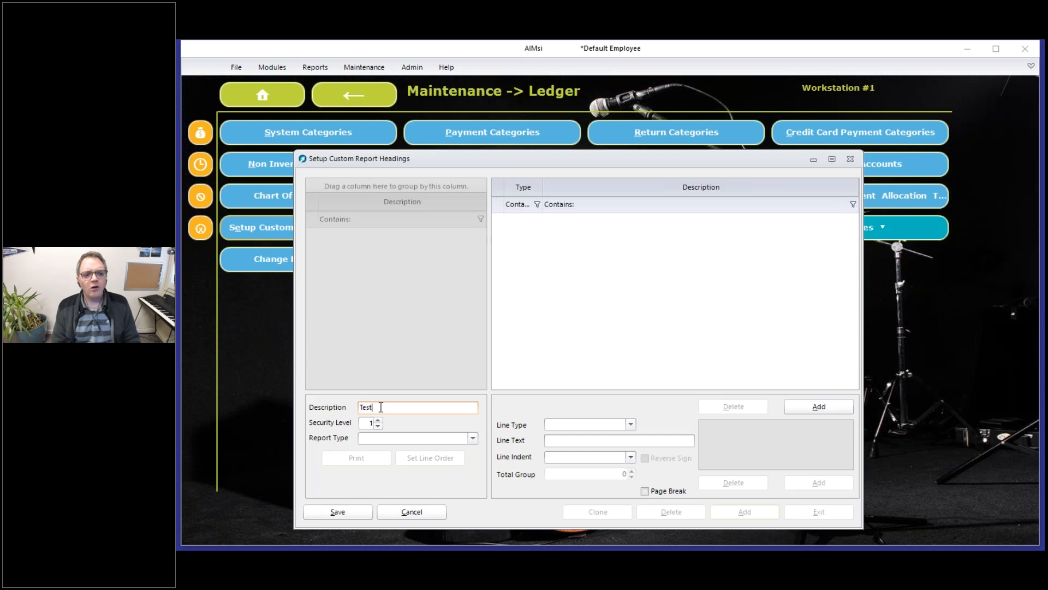
text( Accounting )
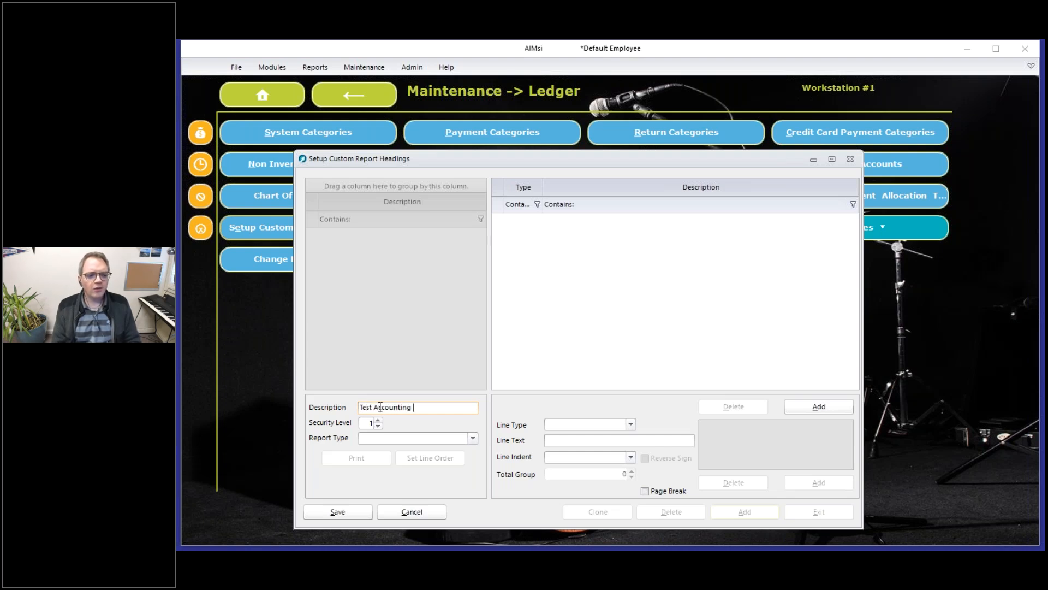
text(Report)
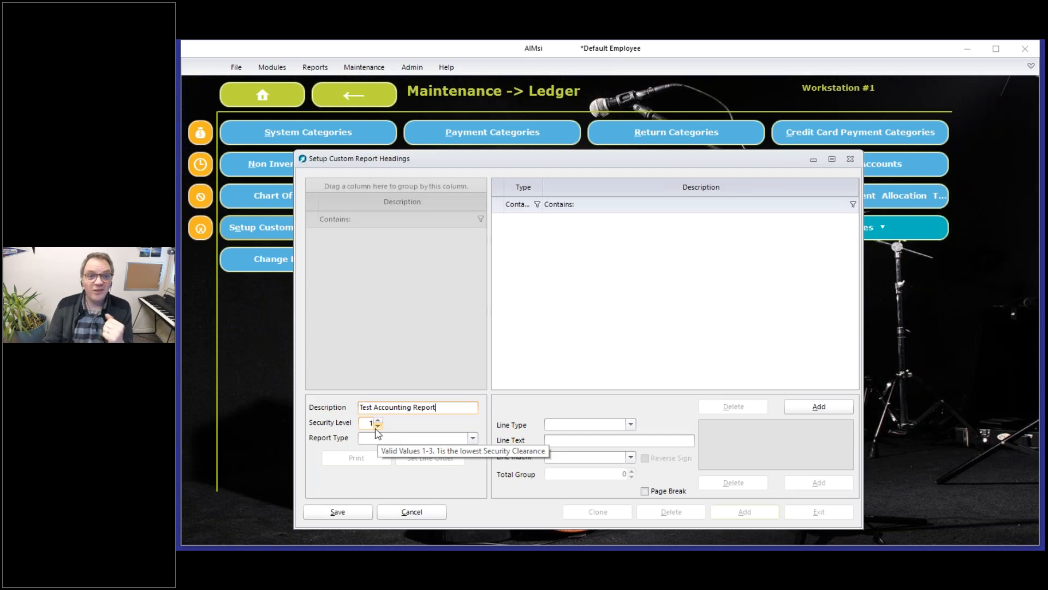
click(452, 439)
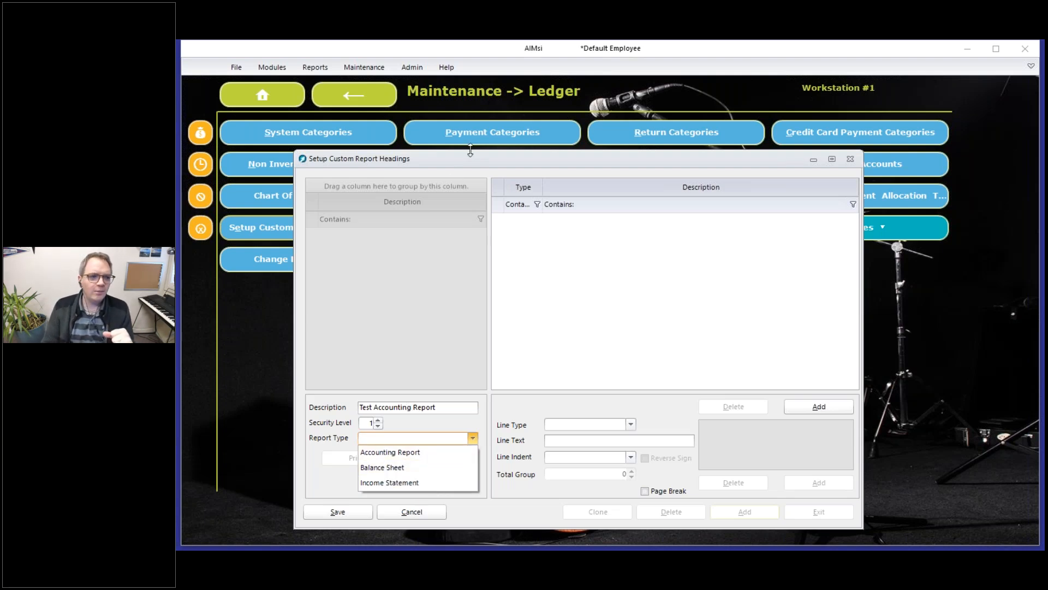
Open the Chart Of Accounts and check the account type of the cash and checking accounts at its start
click(359, 75)
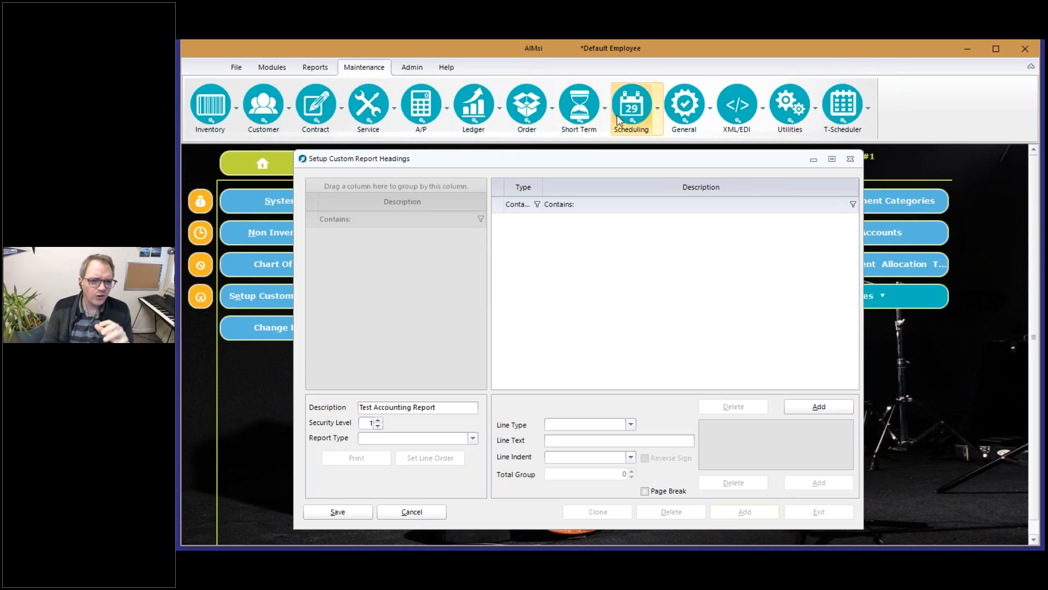
click(468, 115)
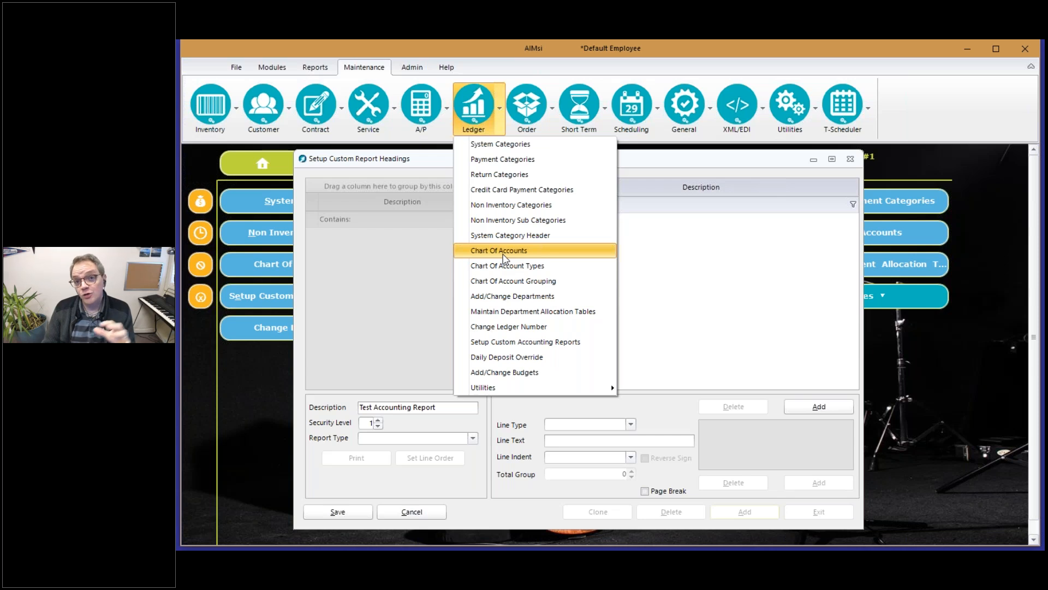
click(503, 251)
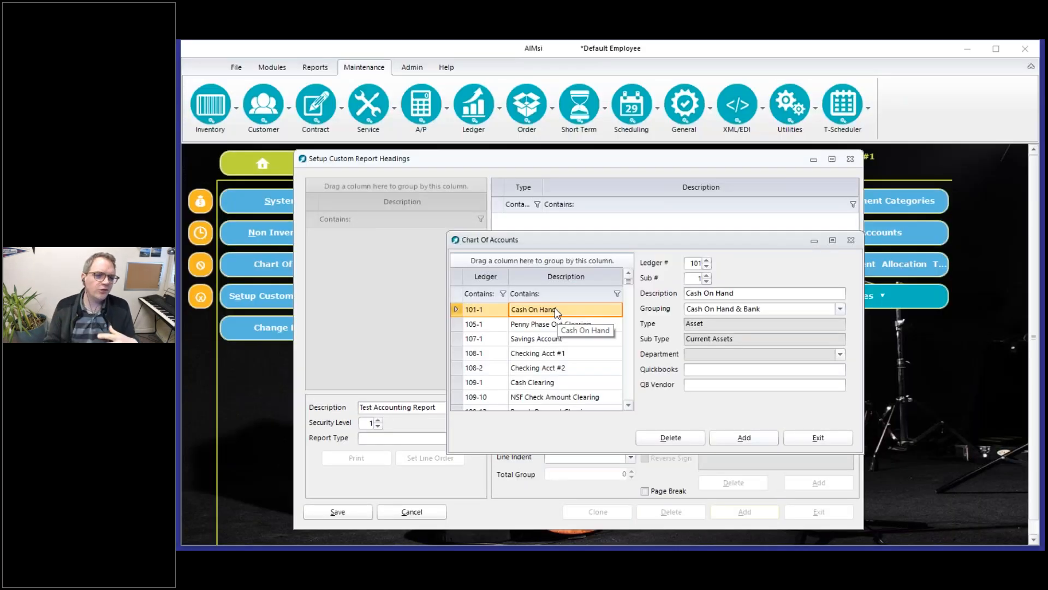
key(Down)
key(Down)
key(Down)
key(Down)
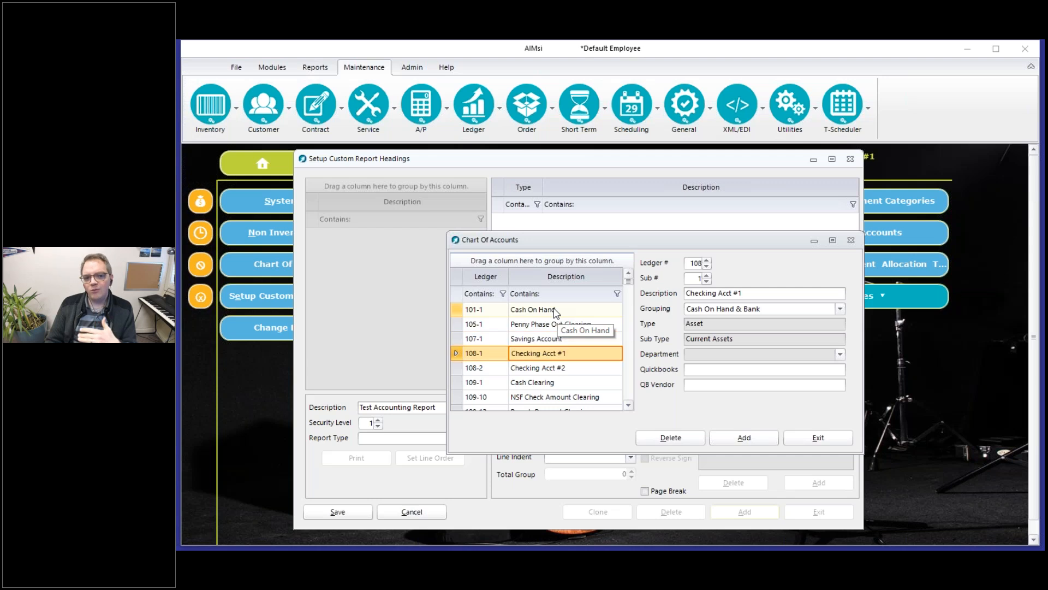
double_click(700, 327)
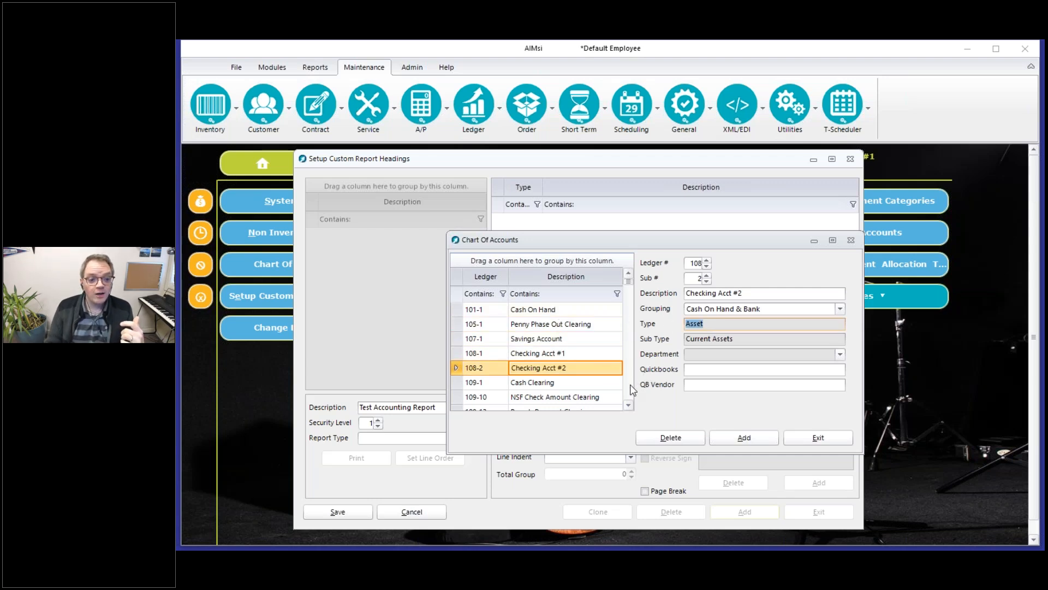
Check the account types of Notes Payable Stockholder, Capital Stock and Retained Earnings in the Chart Of Accounts
scroll(631, 386, down, 5)
scroll(633, 390, down, 10)
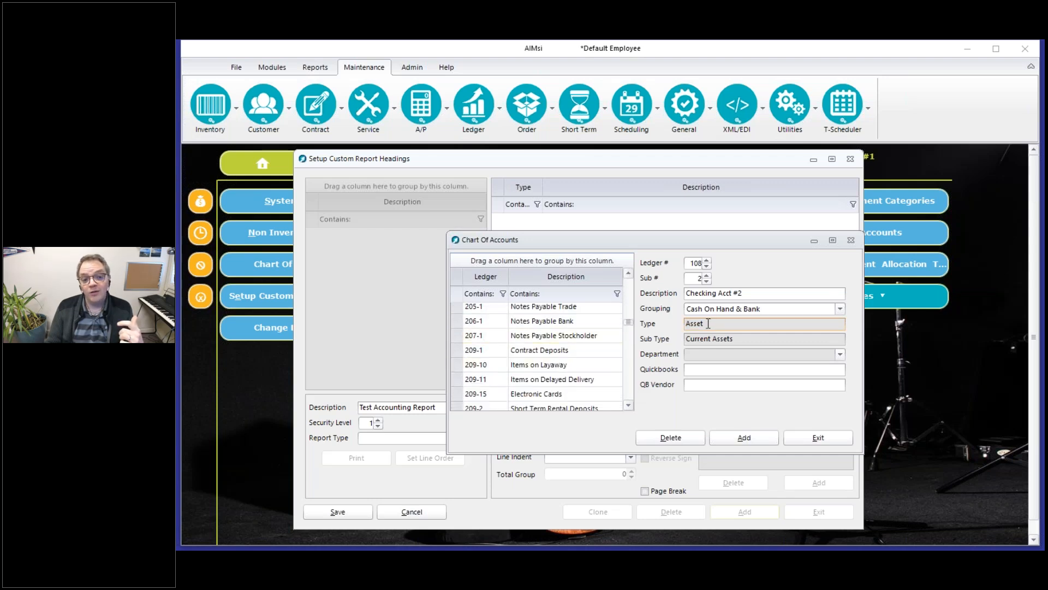
click(521, 336)
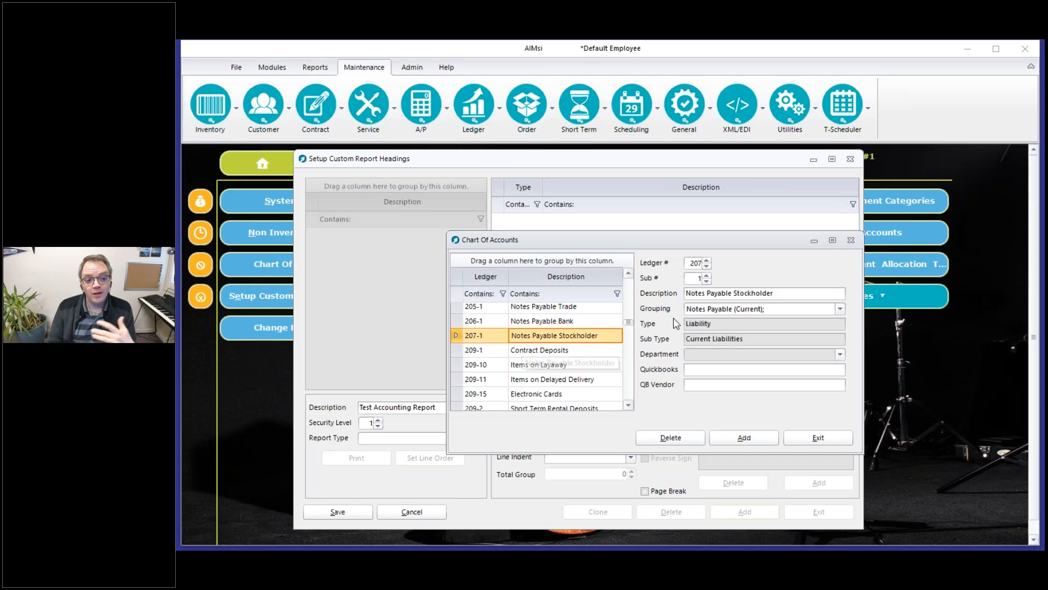
click(730, 324)
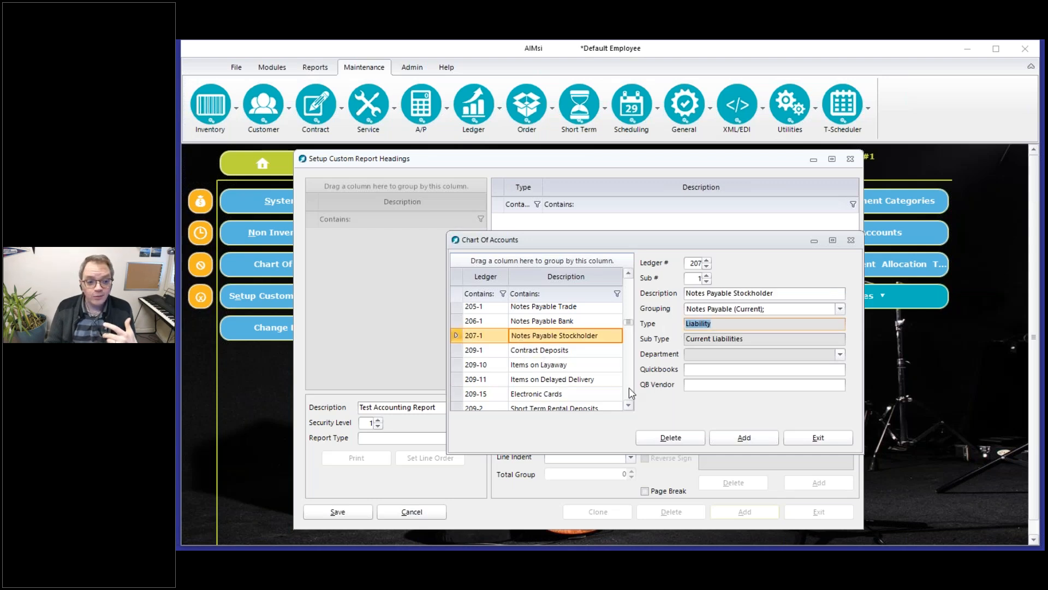
scroll(630, 393, down, 8)
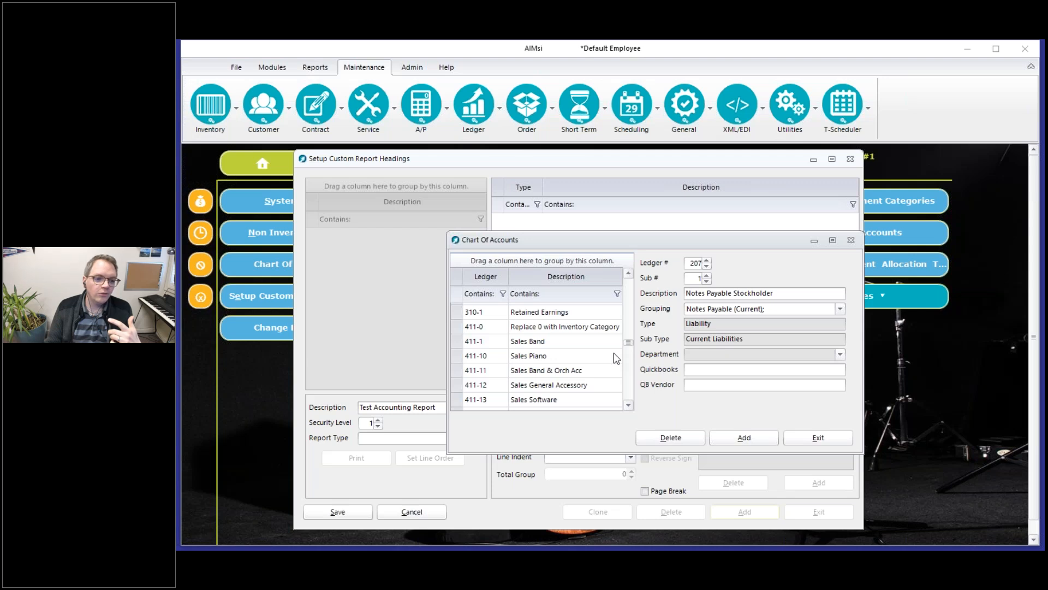
click(628, 273)
click(629, 273)
click(629, 273)
click(628, 273)
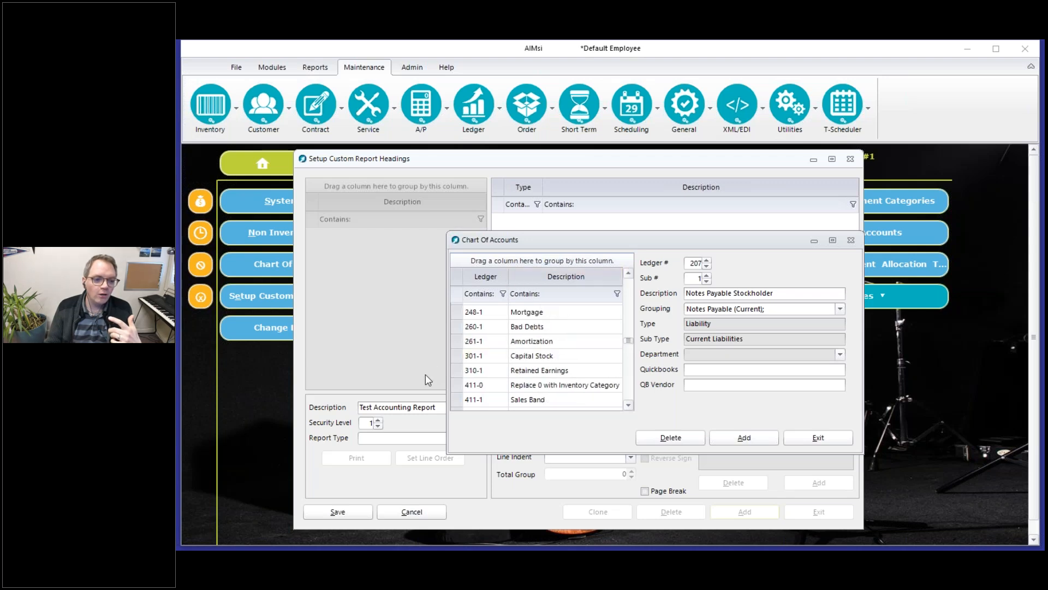
click(483, 358)
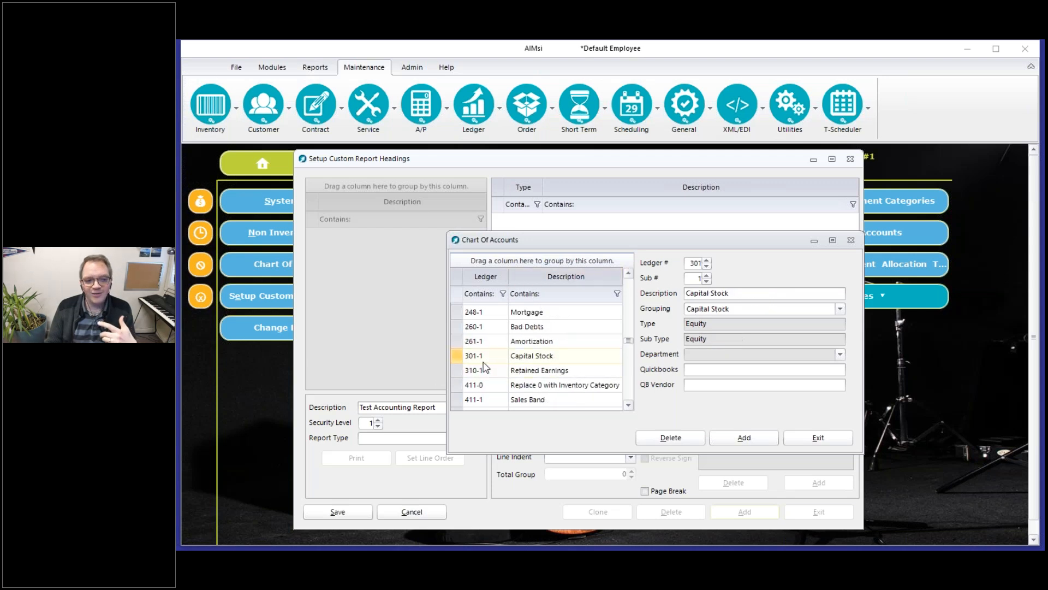
click(519, 370)
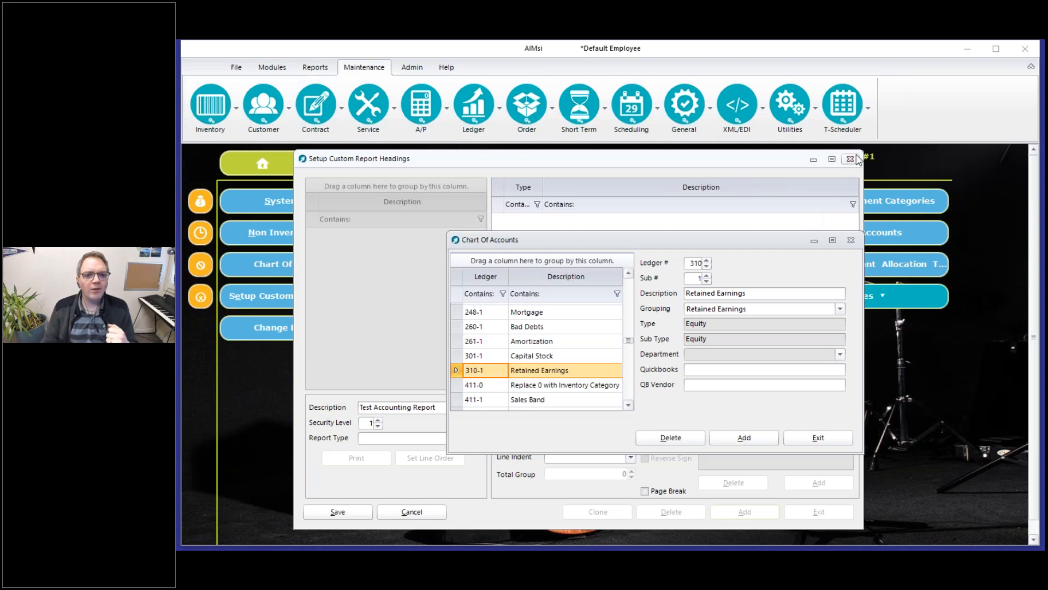
Open the System Variables, filter the configuration items by "income" and show the details of LedgerIncome
click(705, 96)
click(707, 104)
click(701, 146)
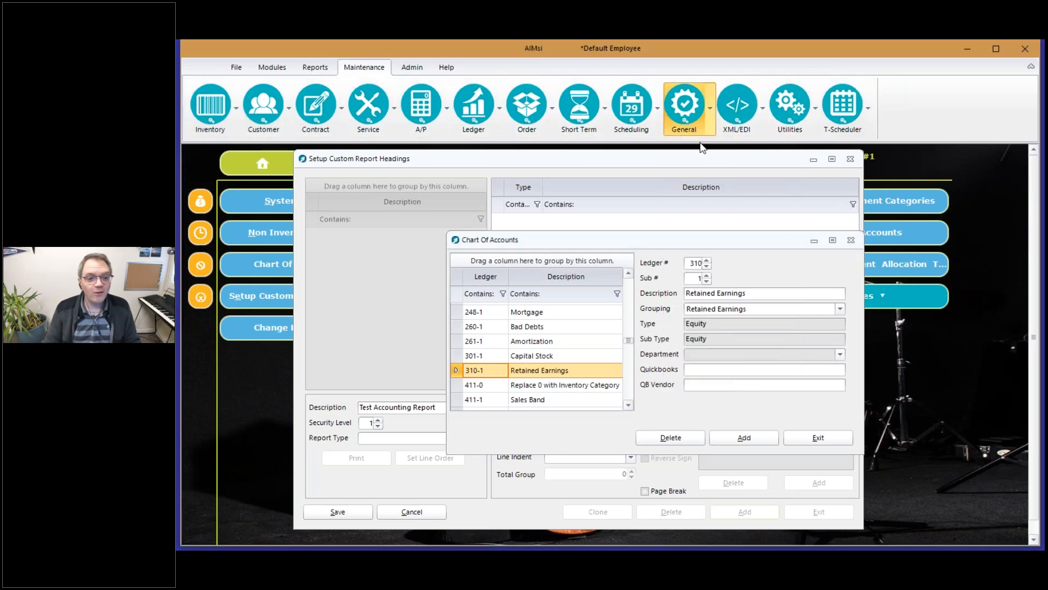
text(income)
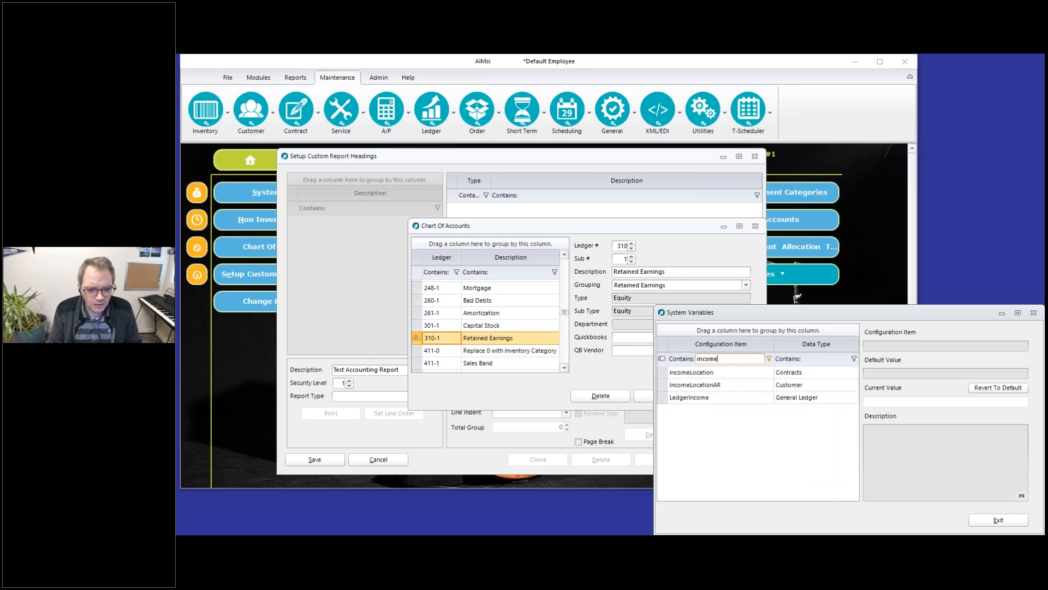
click(683, 397)
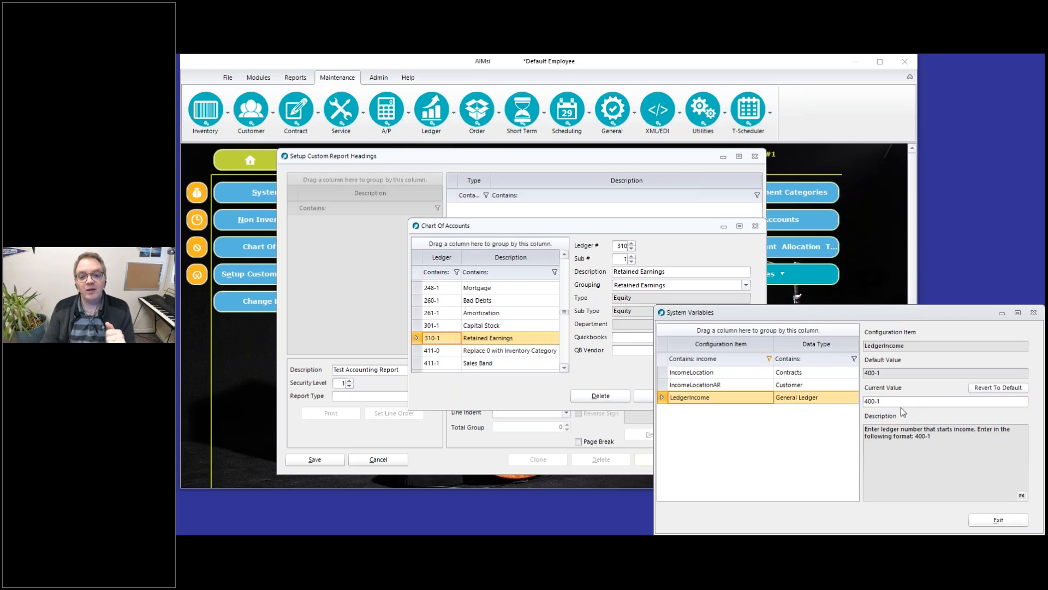
Close the System Variables and the Chart Of Accounts to return to the custom report setup
drag(903, 403, 843, 410)
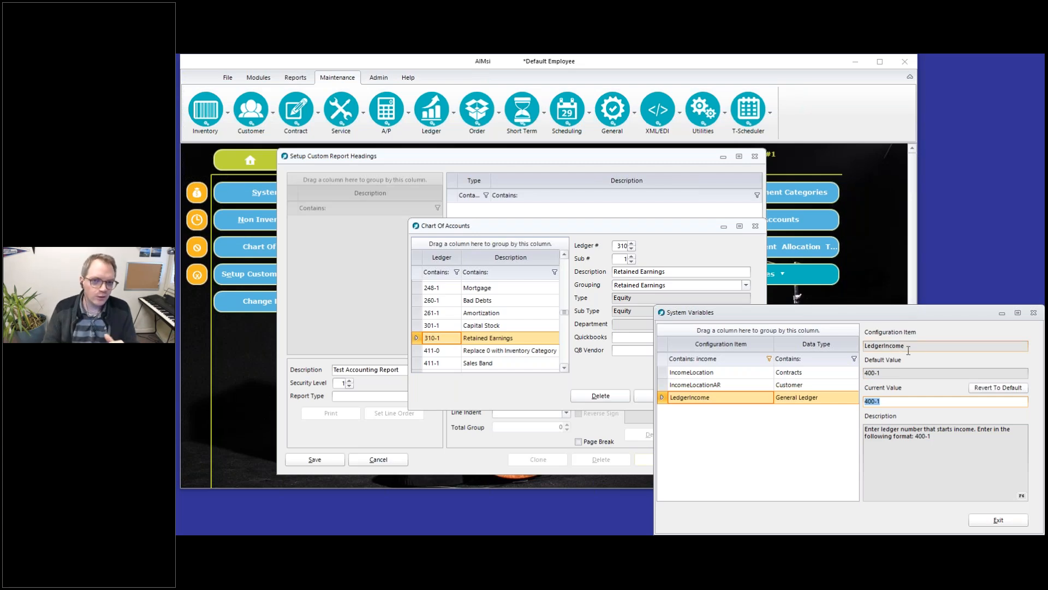
click(1032, 314)
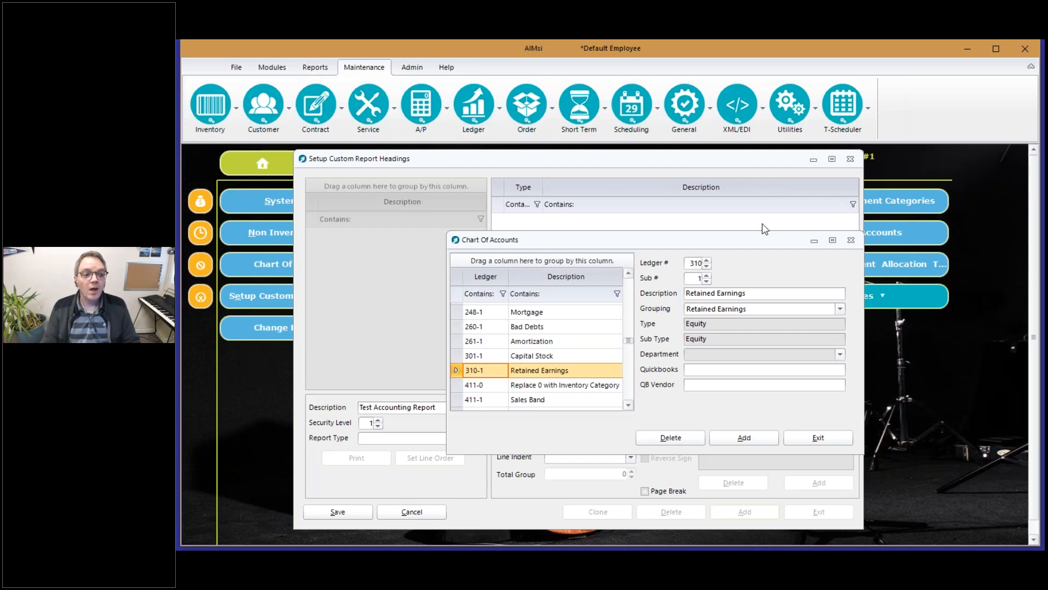
click(851, 241)
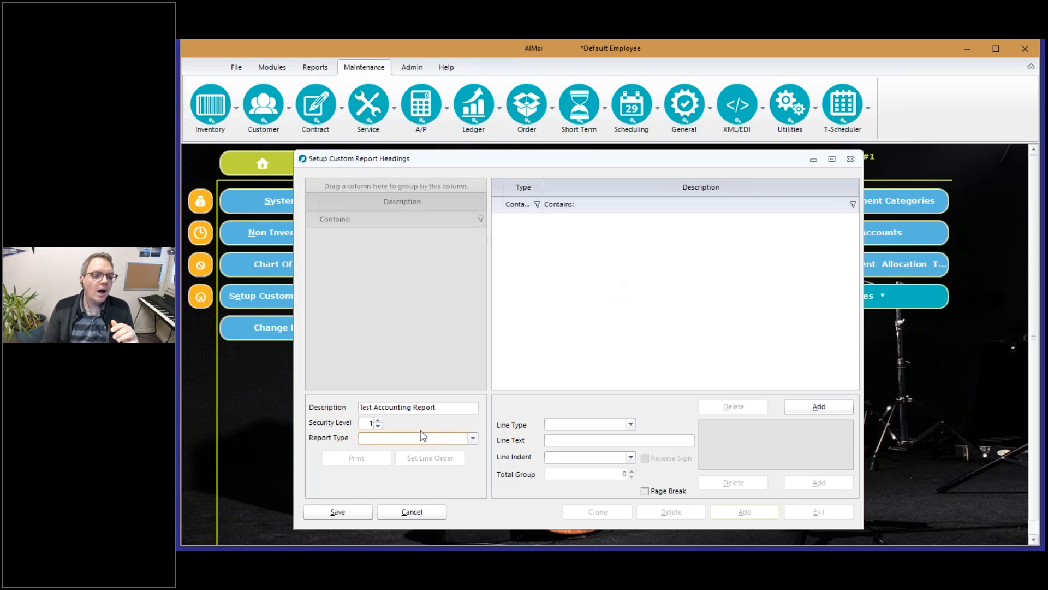
Set the report type of Test Accounting Report to Accounting Report and save the report
click(407, 440)
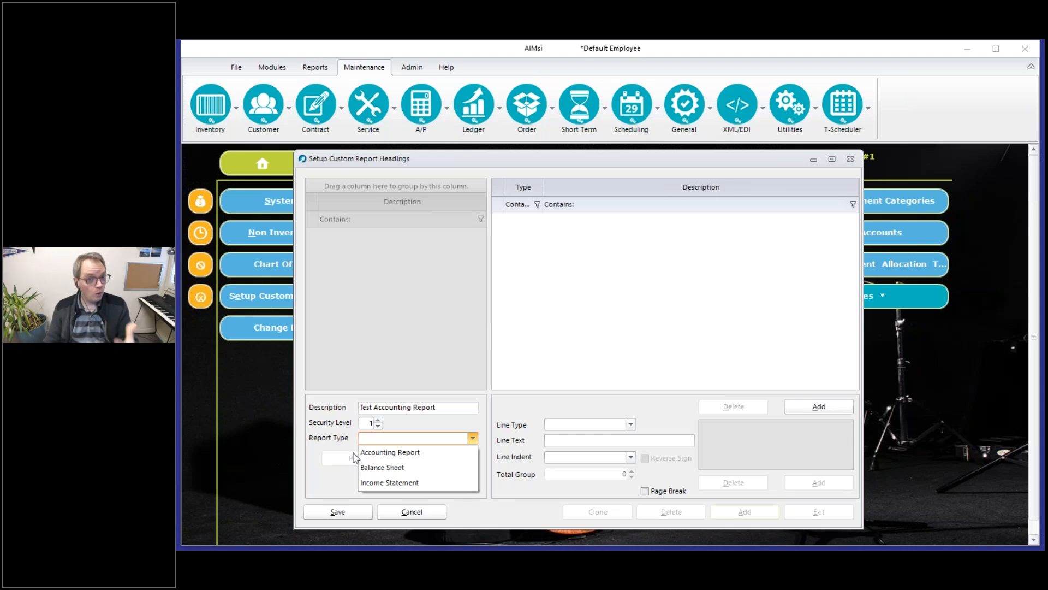
click(365, 457)
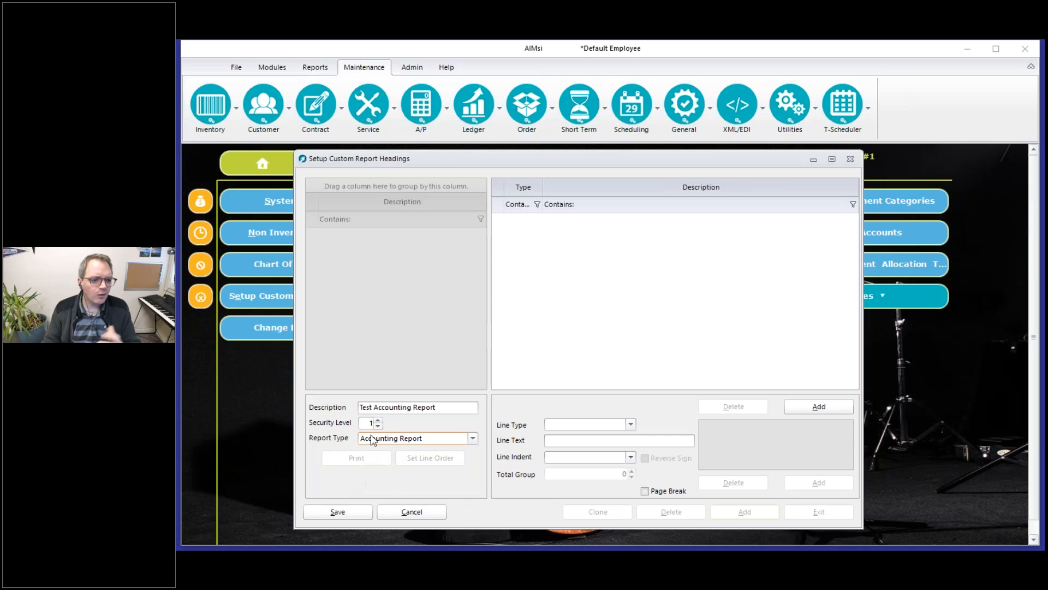
click(335, 513)
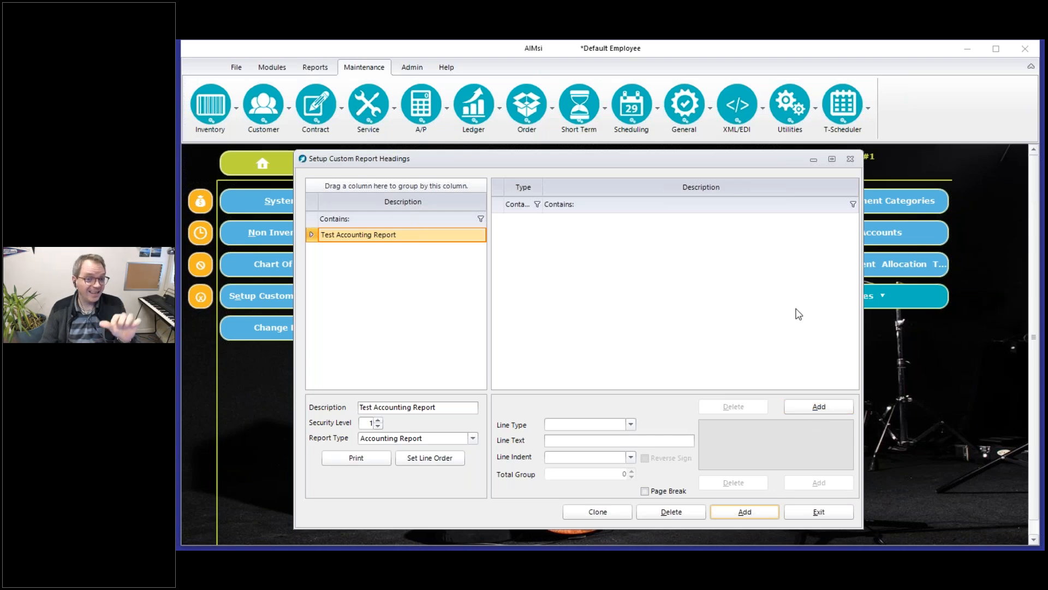
Add a centered header line with the text "Professor Tri-Tech's Awesome Accounting Report" to the report and save it
click(794, 405)
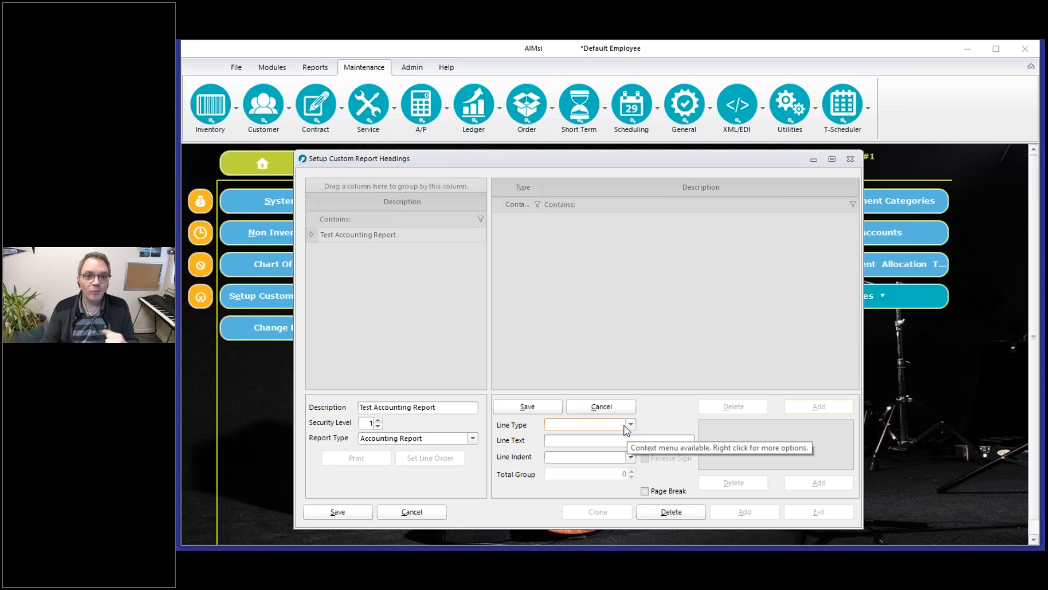
click(627, 426)
click(605, 436)
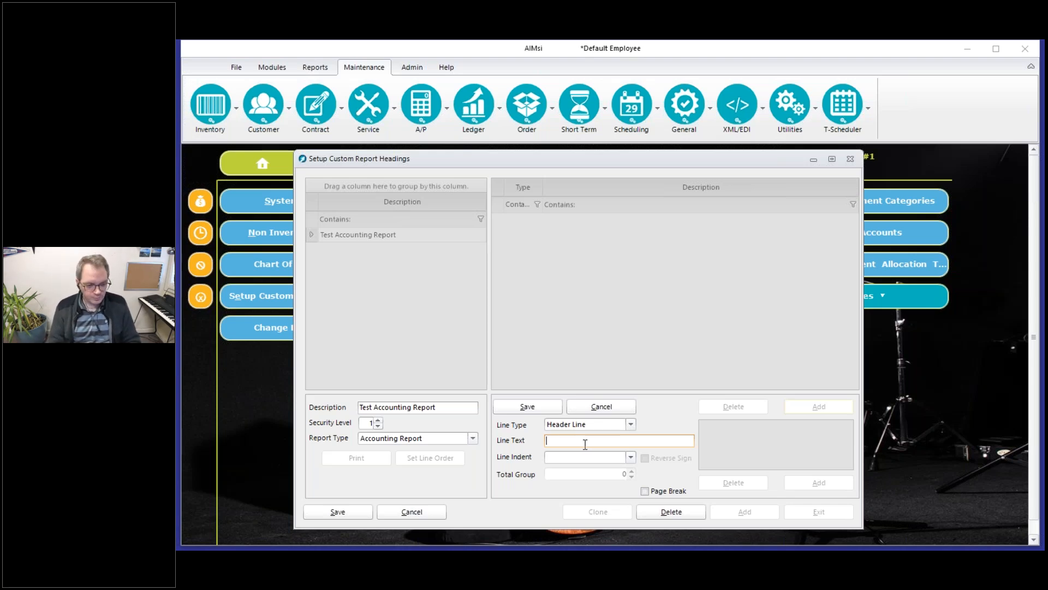
text(Professo)
text(r Tri-Tech's )
text(Awe)
text(some Account)
text(ing Report)
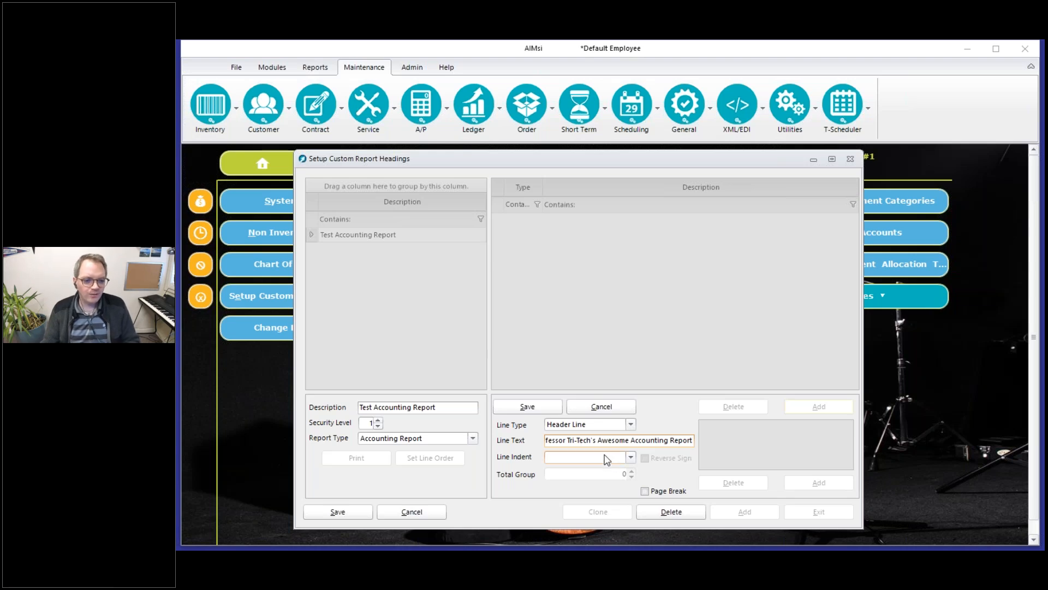
click(628, 458)
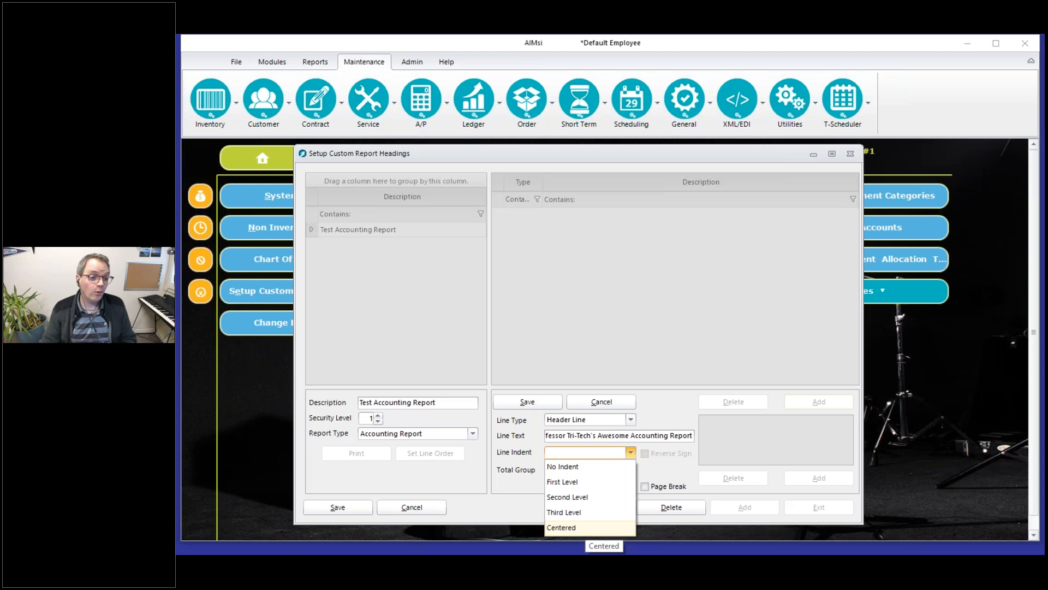
click(584, 531)
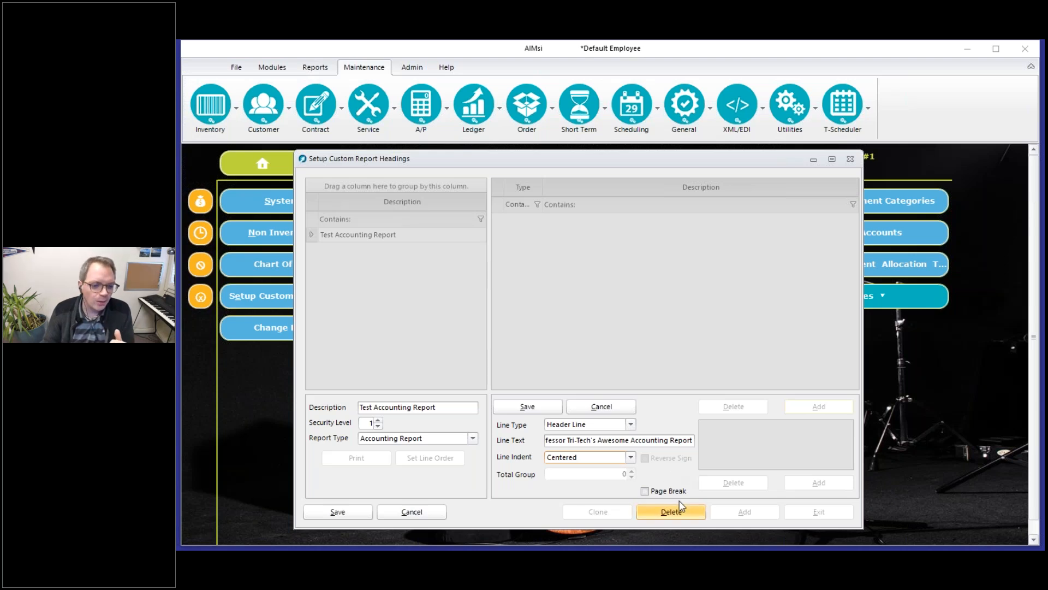
click(337, 512)
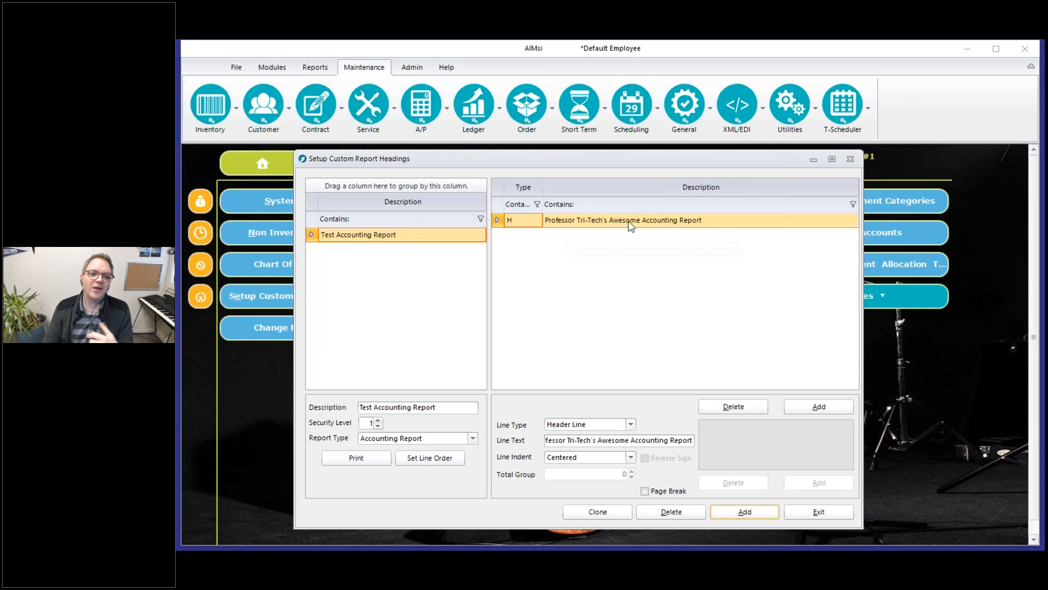
Add a second header line with the text "Assets" and First Level indent, and save it
click(793, 410)
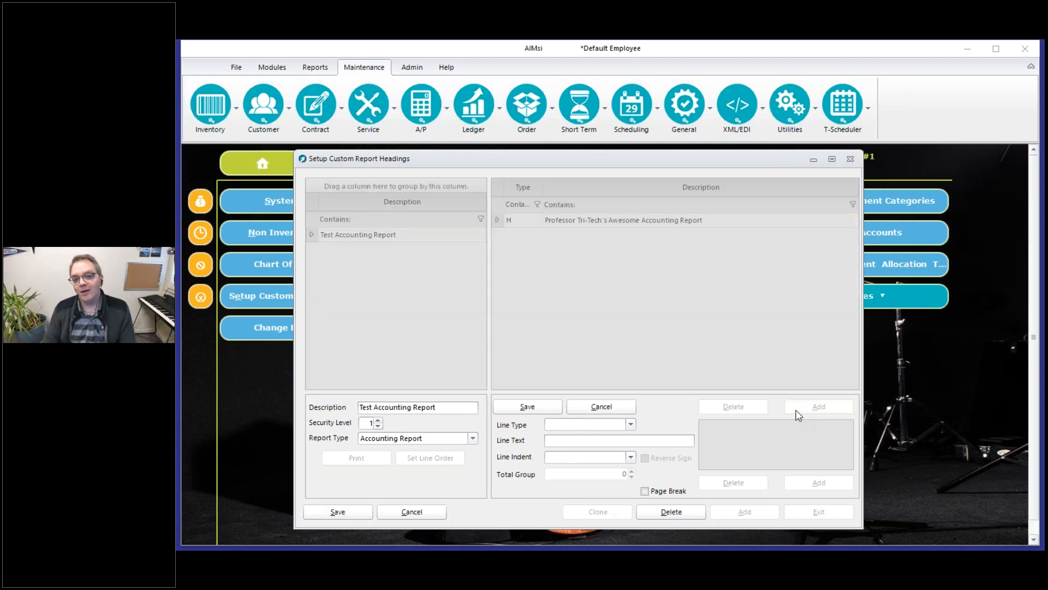
click(631, 425)
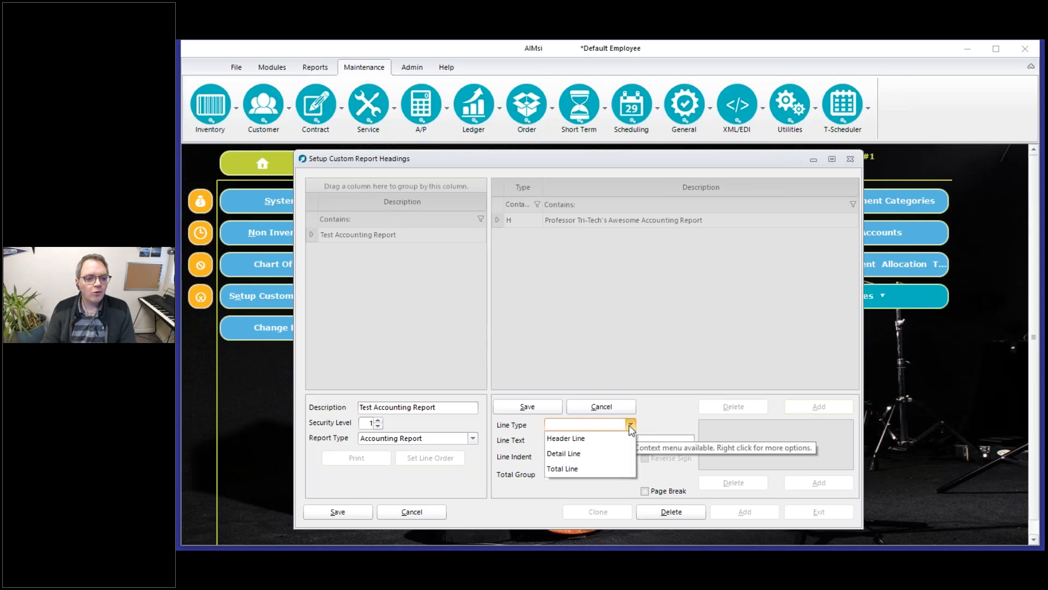
click(611, 436)
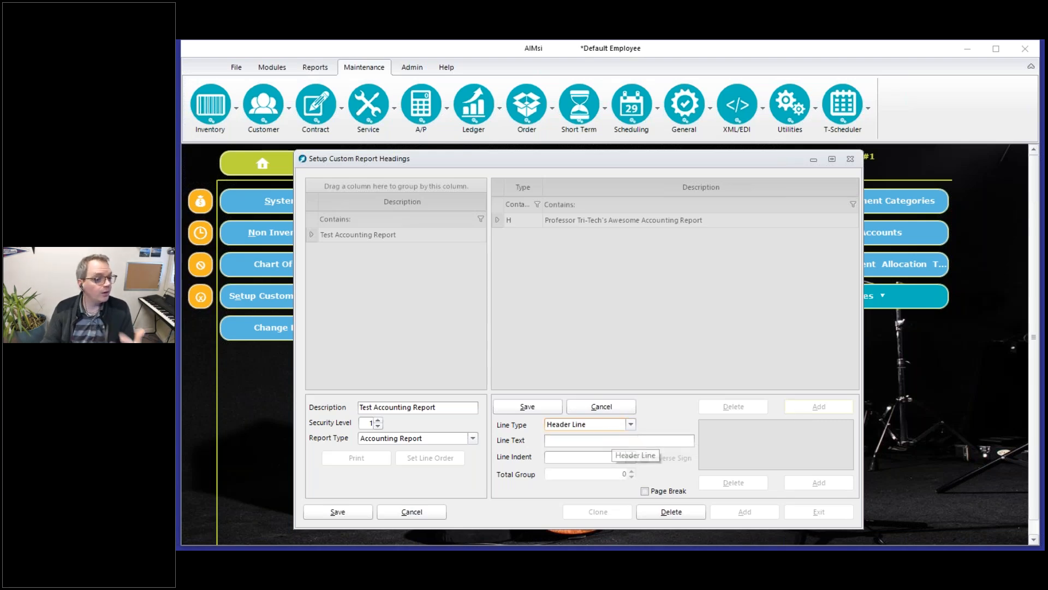
click(588, 440)
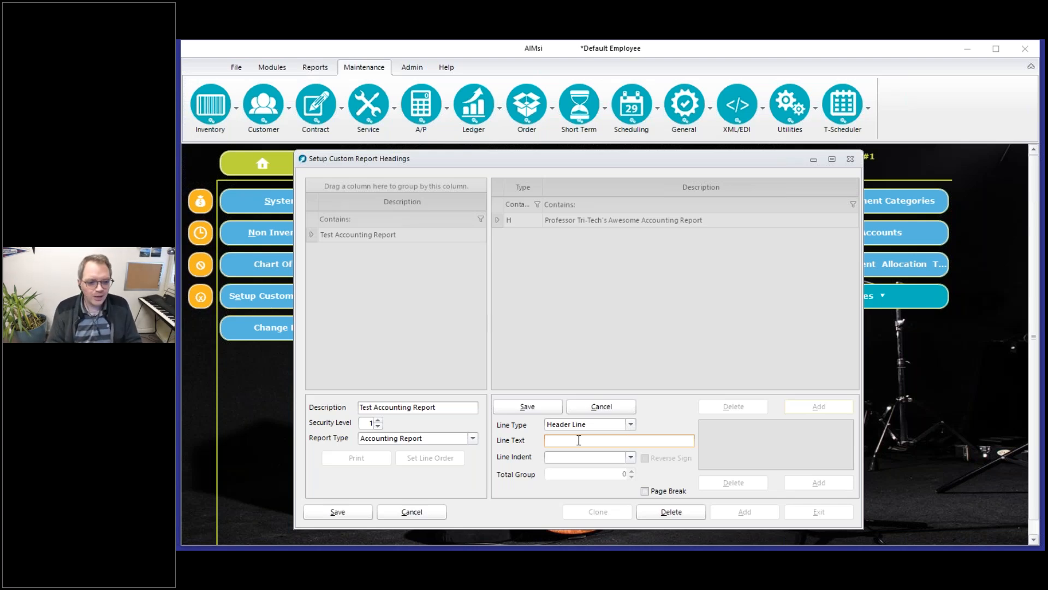
text(Assets)
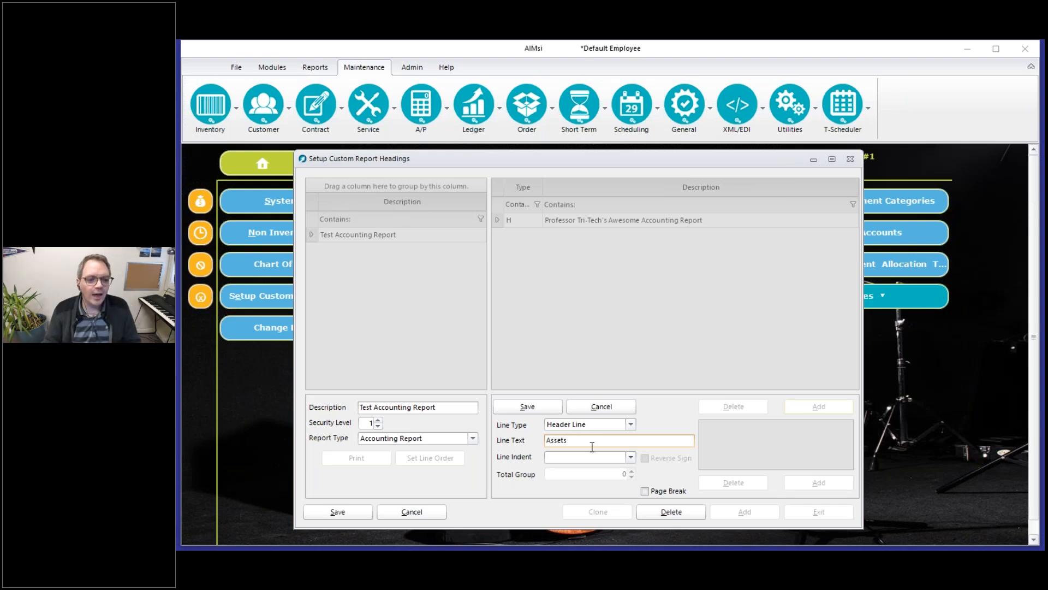
click(630, 458)
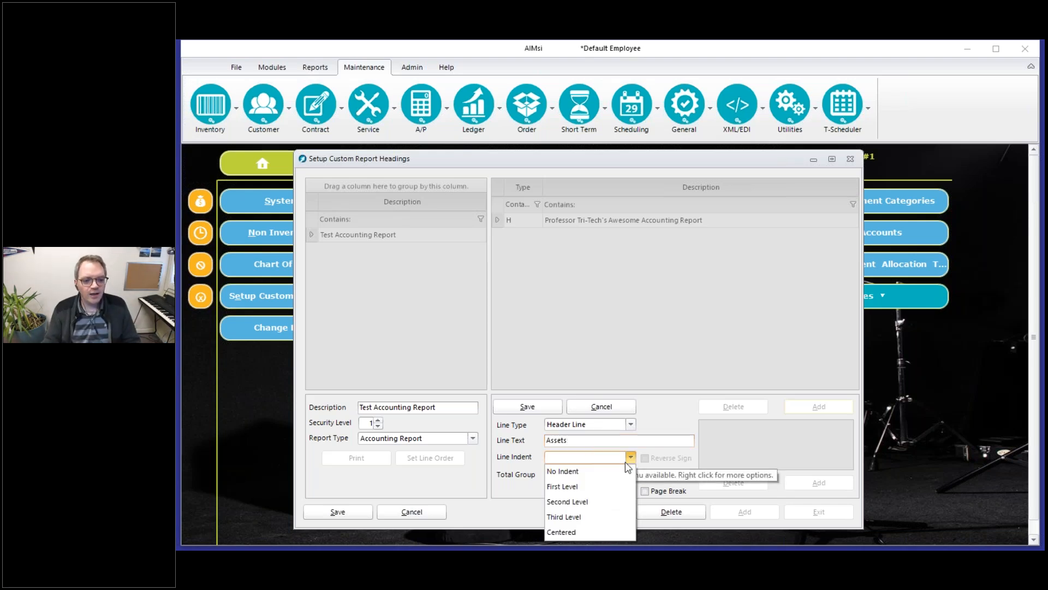
click(610, 488)
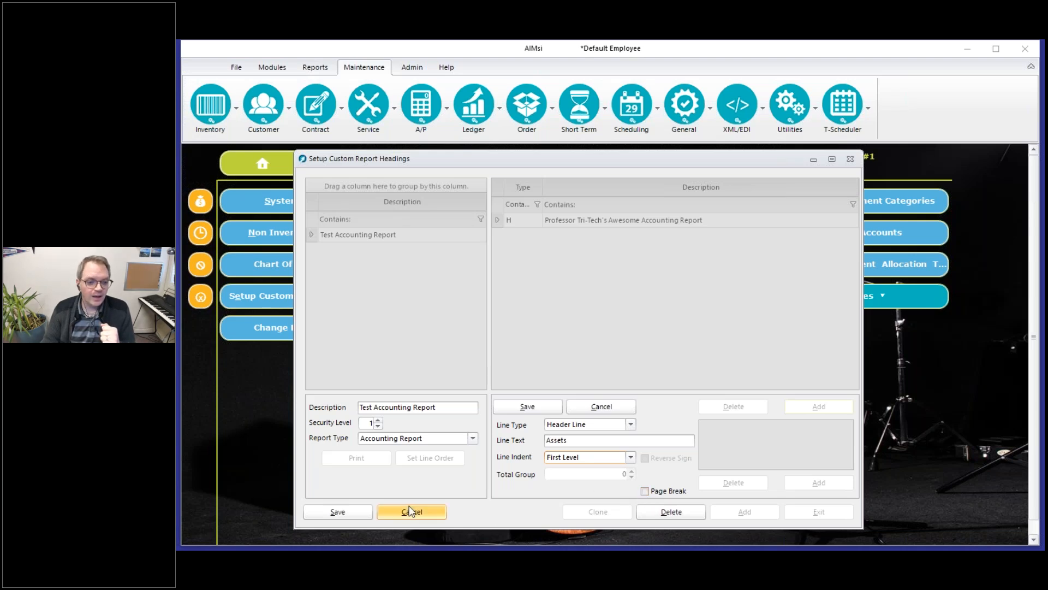
click(364, 513)
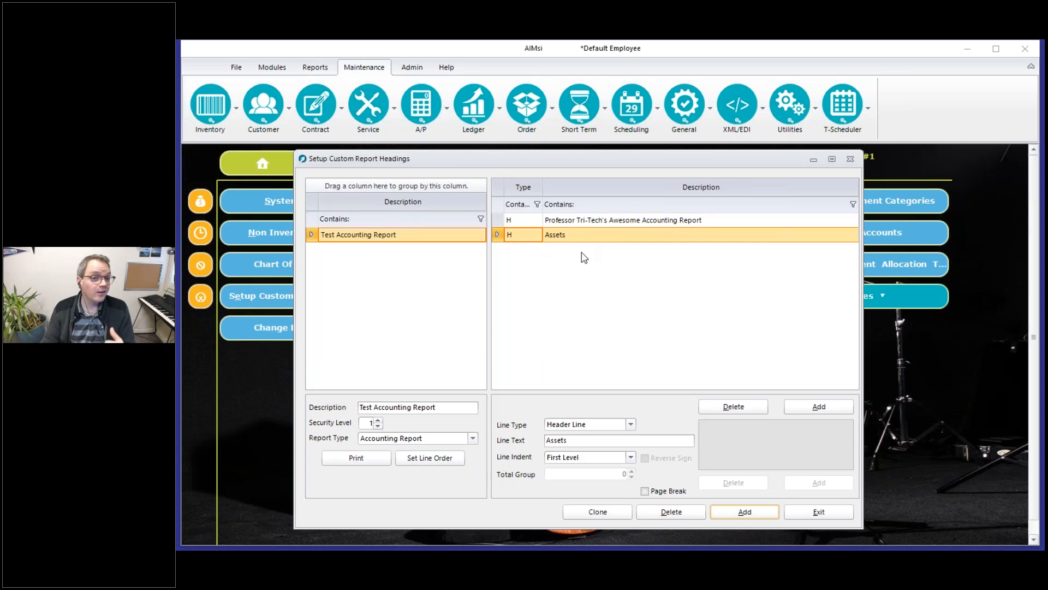
Start a detail line with the text "My Cash on Hand" and Second Level indent
click(810, 410)
click(607, 428)
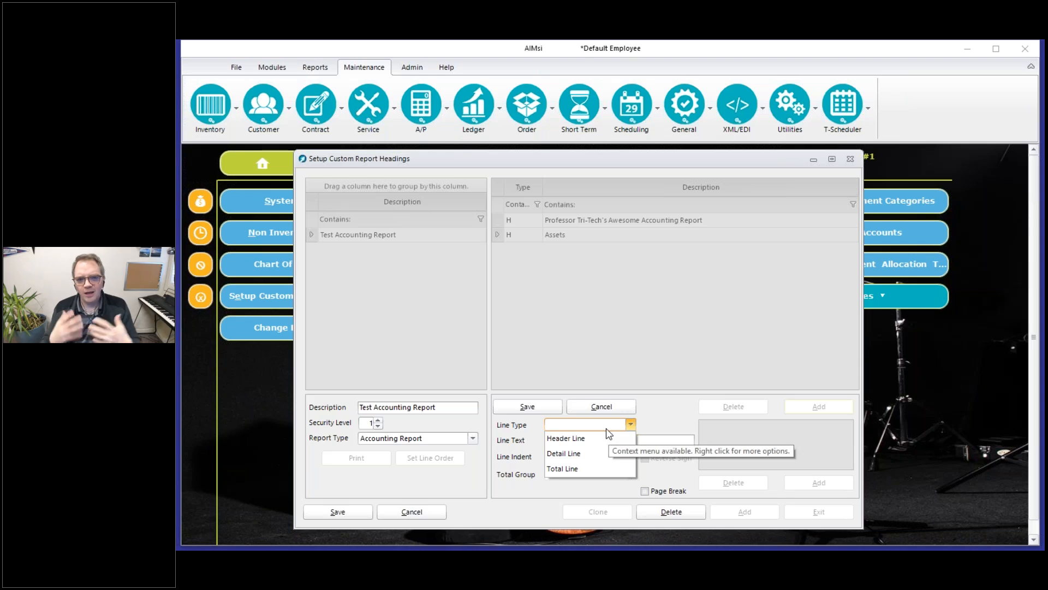
click(568, 453)
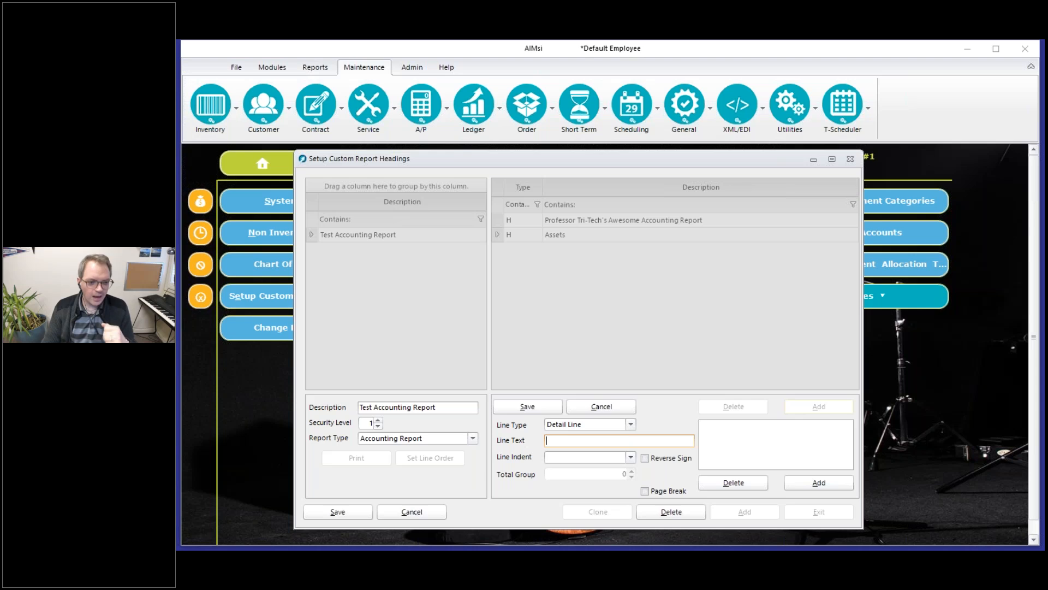
text(M)
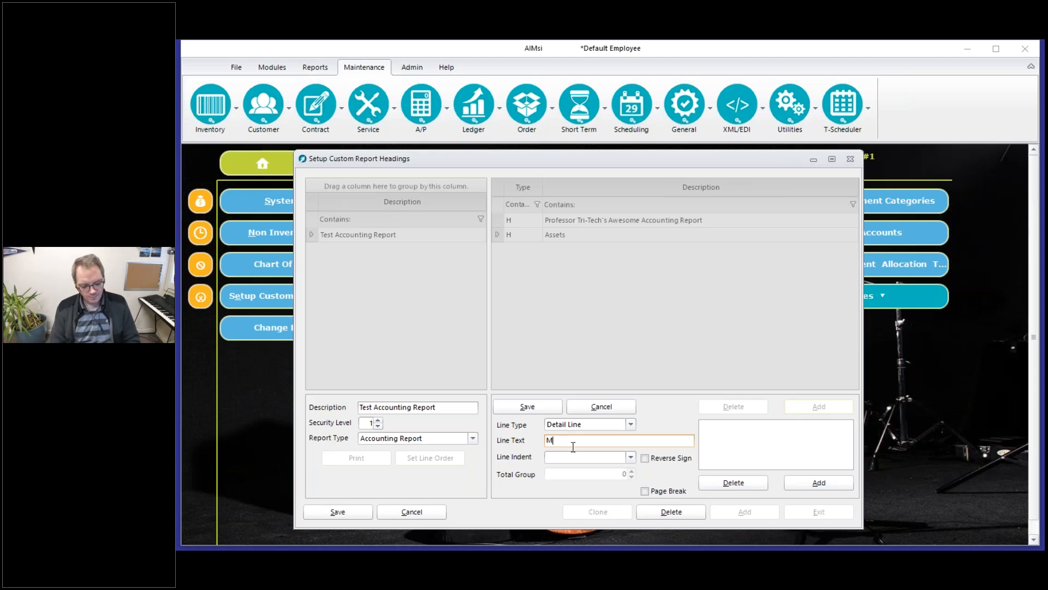
text(y Cash on Handd)
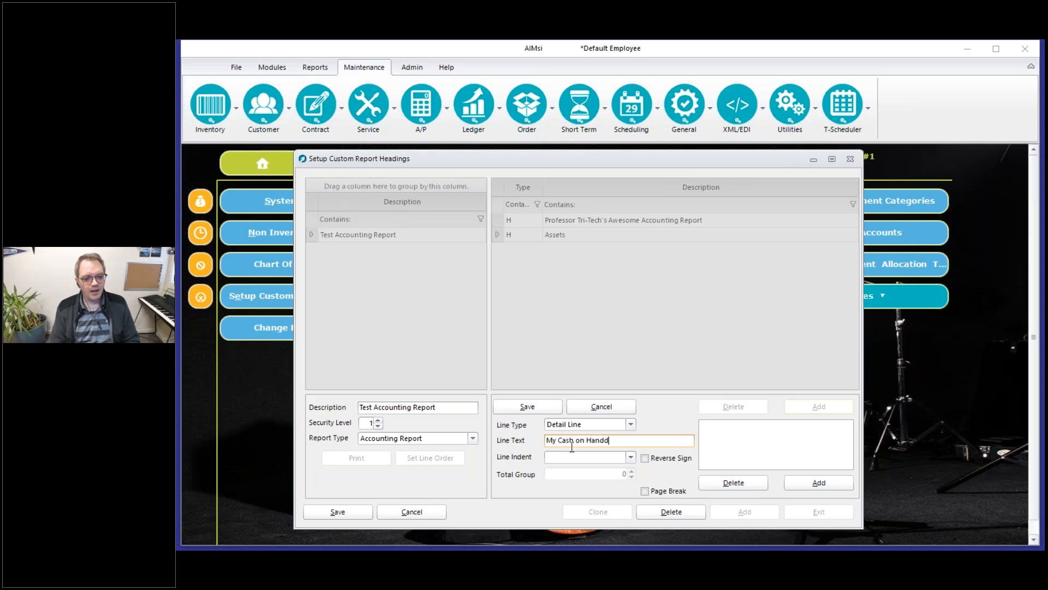
key(BackSpace)
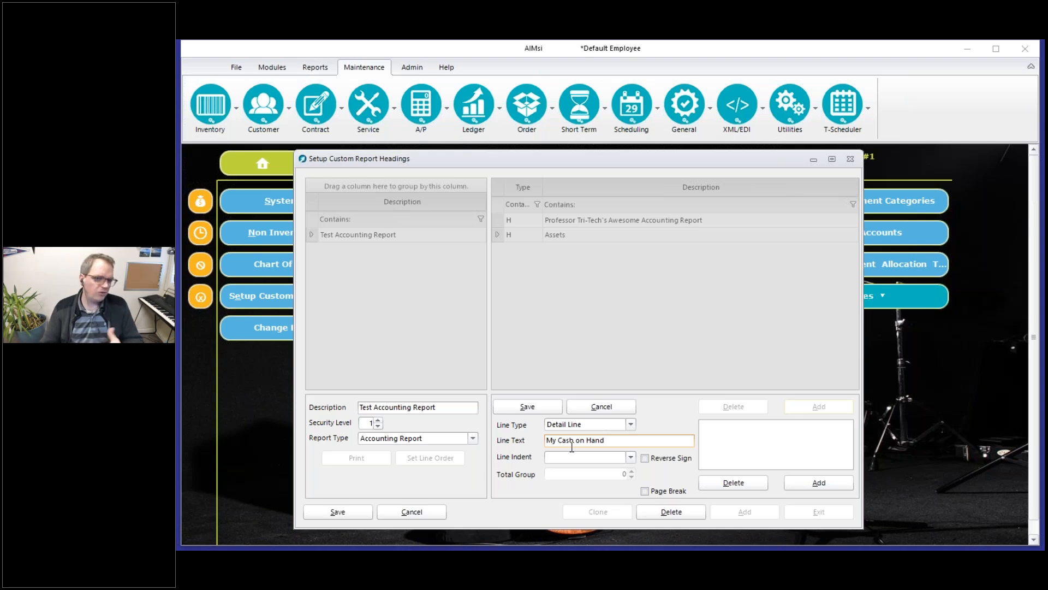
click(629, 457)
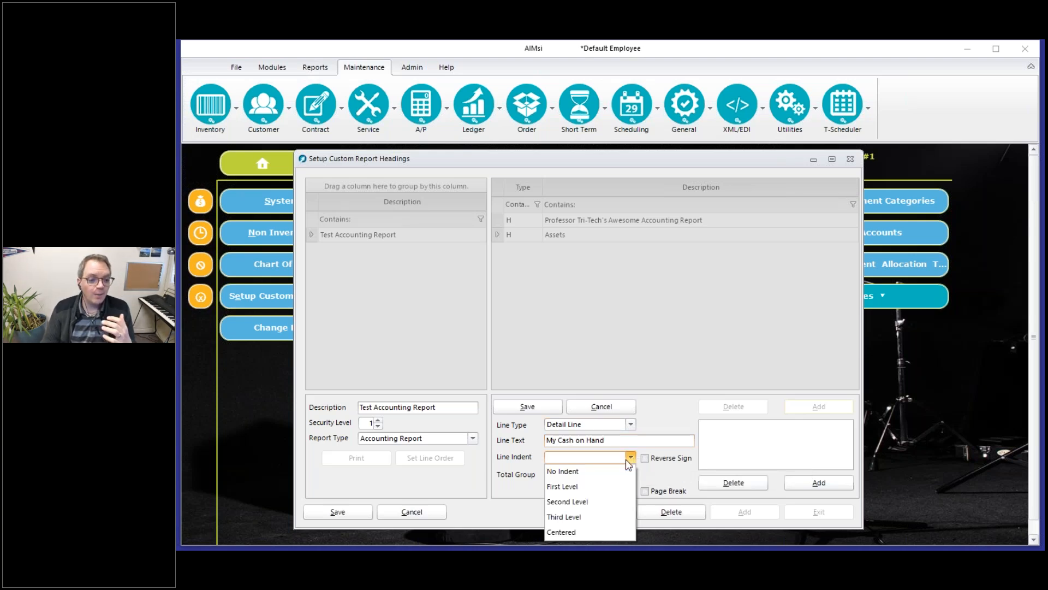
click(618, 502)
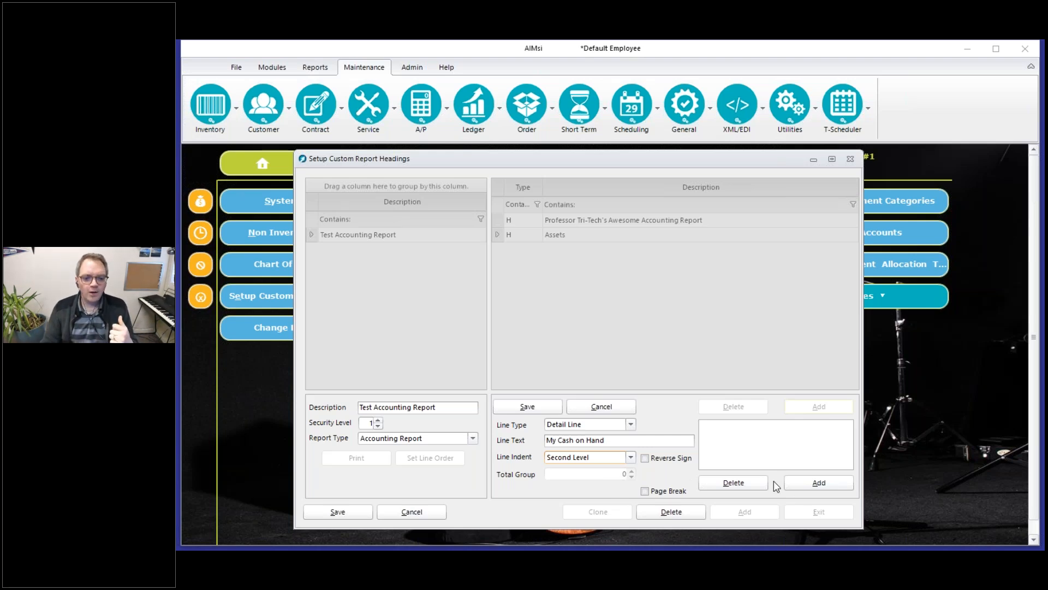
Assign ledger 101-1 Cash On Hand to the detail line without a source, and save the line
click(811, 487)
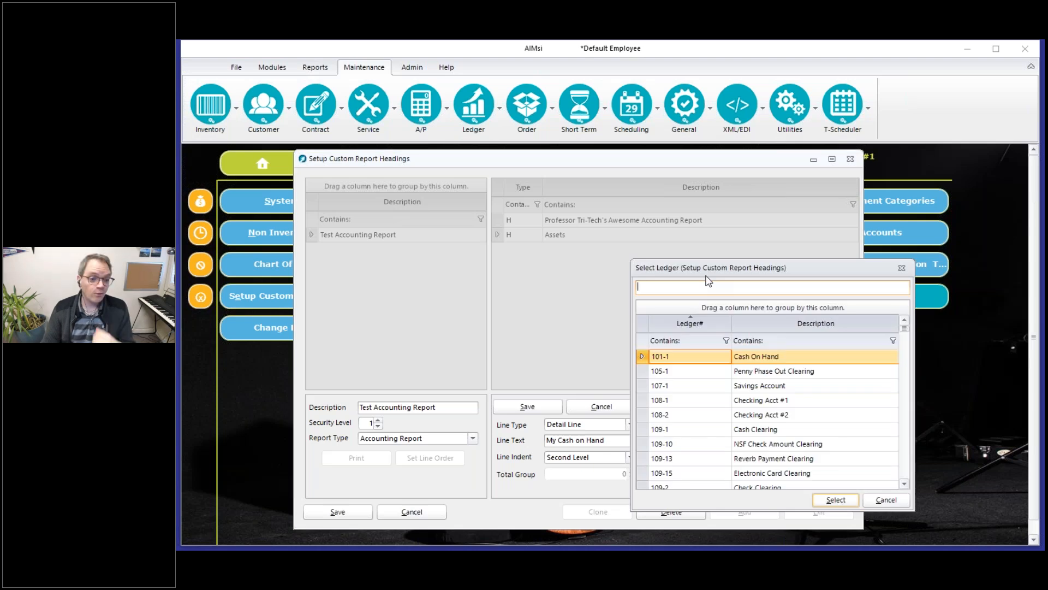
click(756, 357)
click(826, 503)
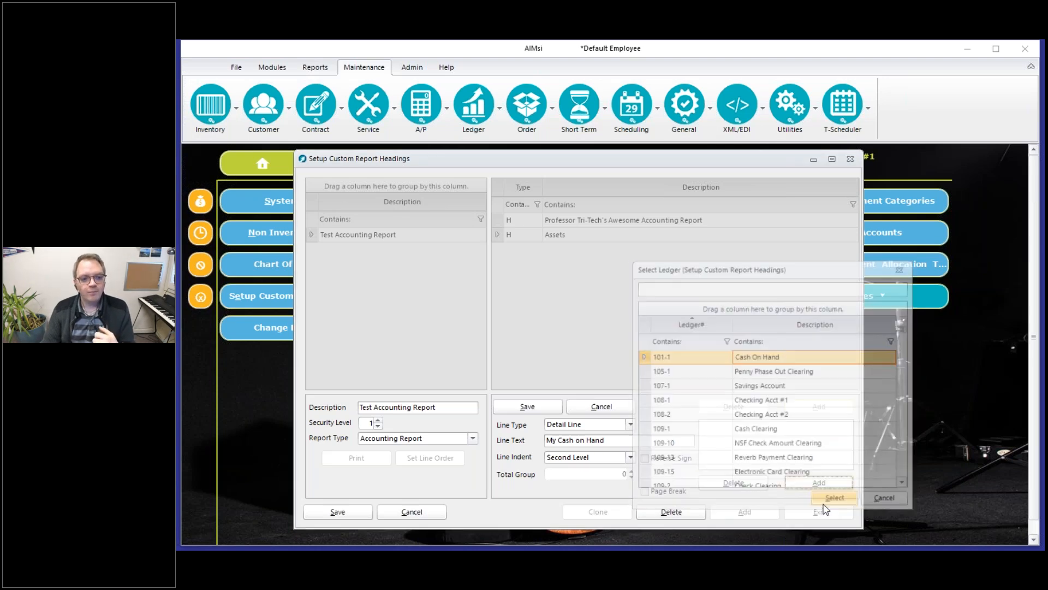
drag(942, 428, 708, 313)
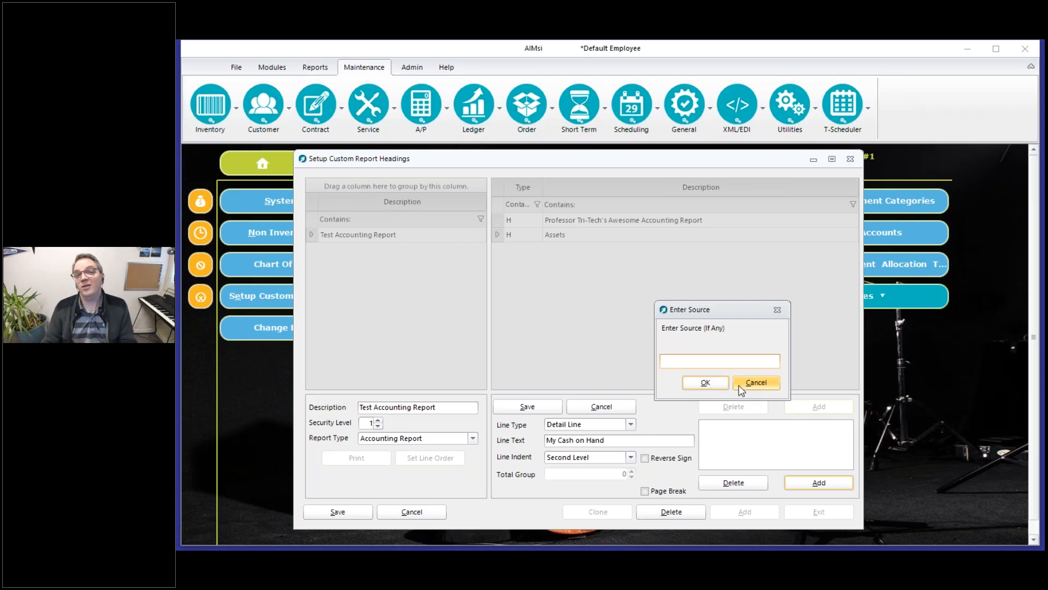
click(694, 382)
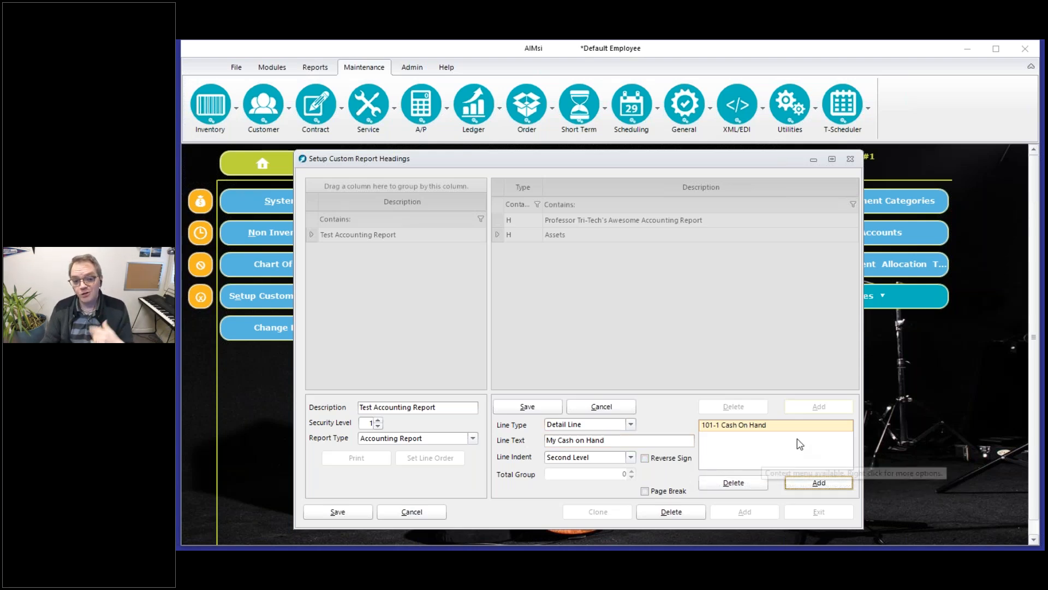
click(800, 484)
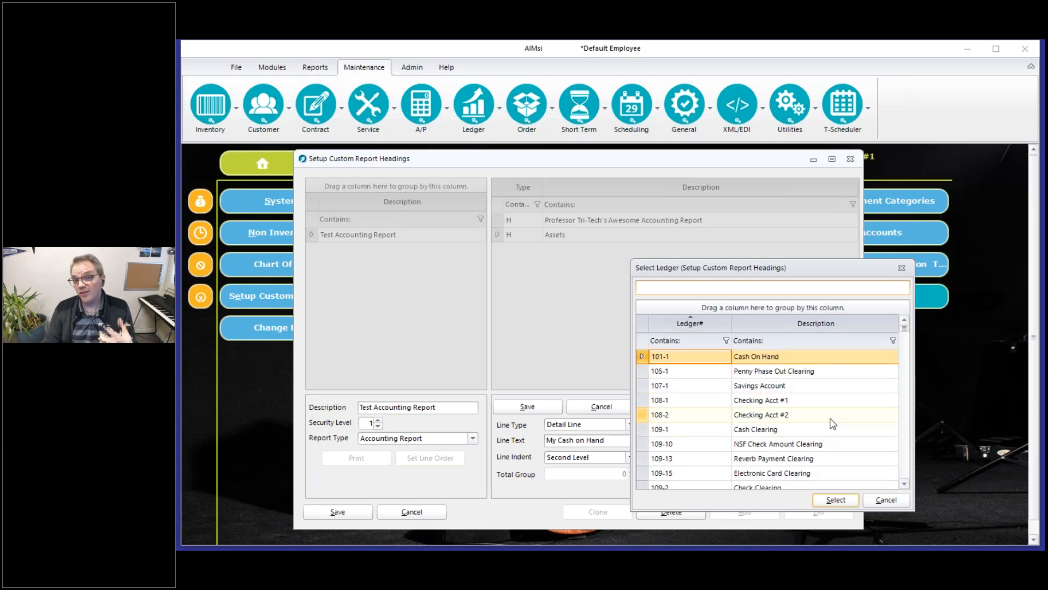
click(885, 500)
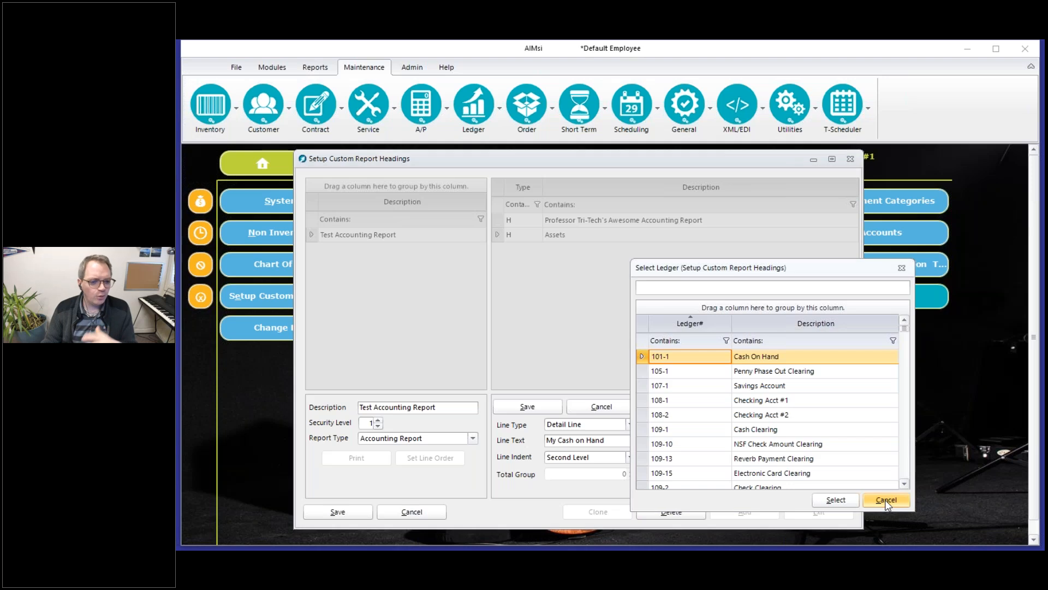
click(514, 406)
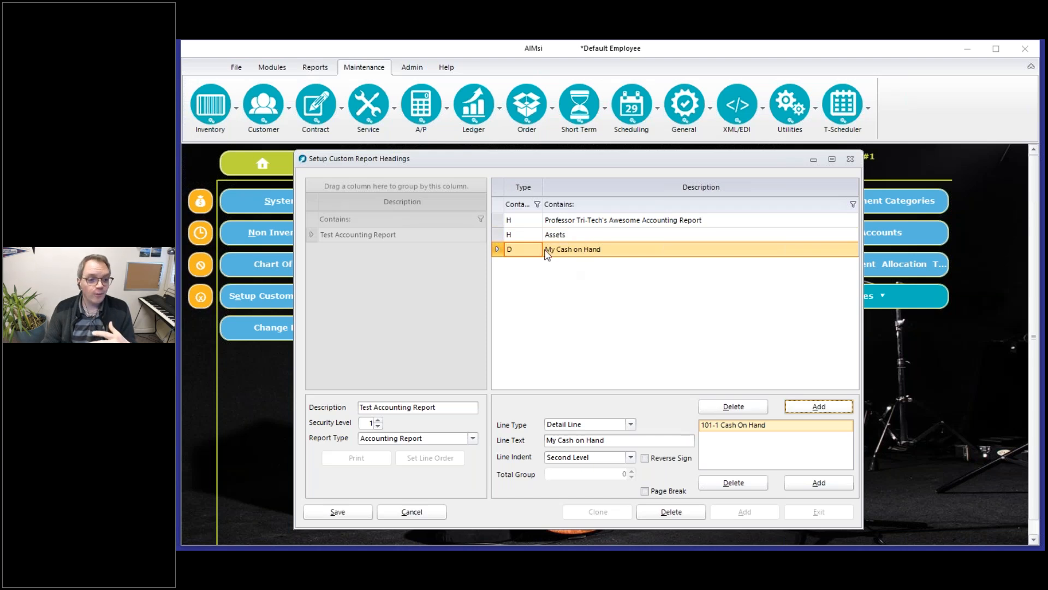
Start a detail line with the text "My Cash in the Bank" and Second Level indent
click(819, 407)
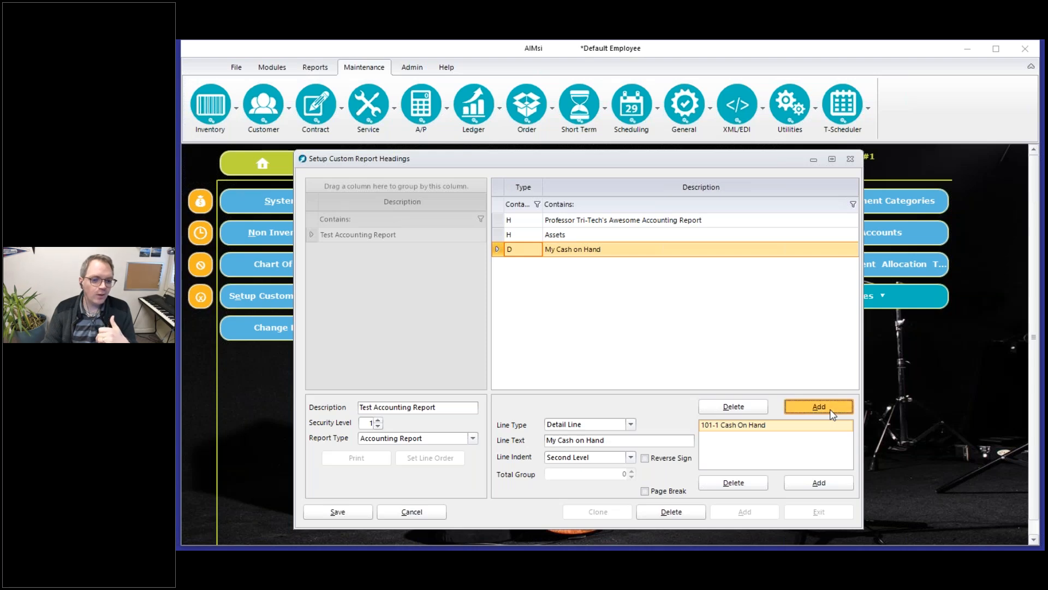
click(599, 426)
click(595, 454)
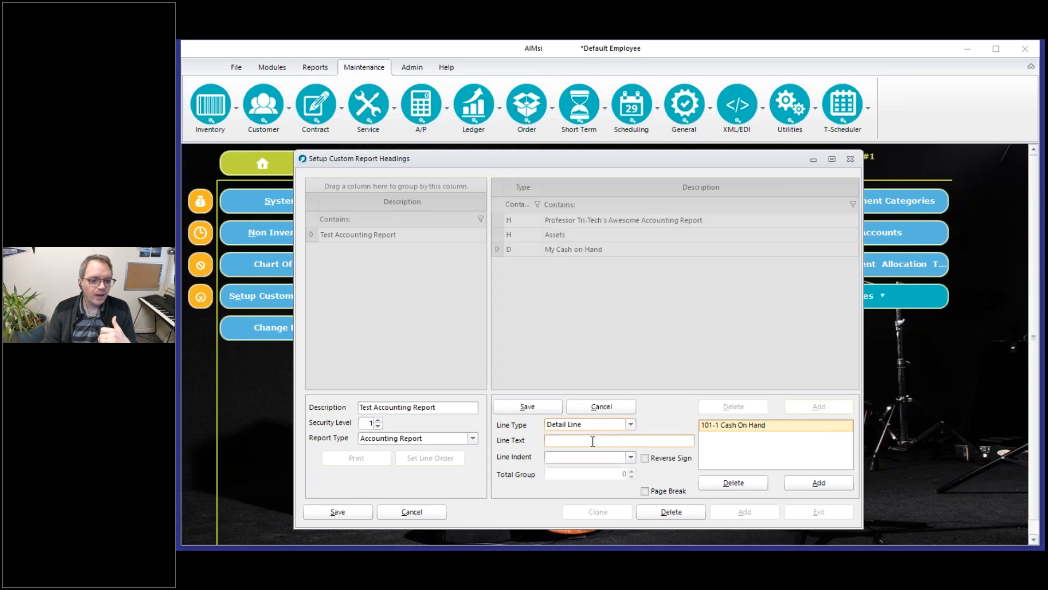
click(588, 427)
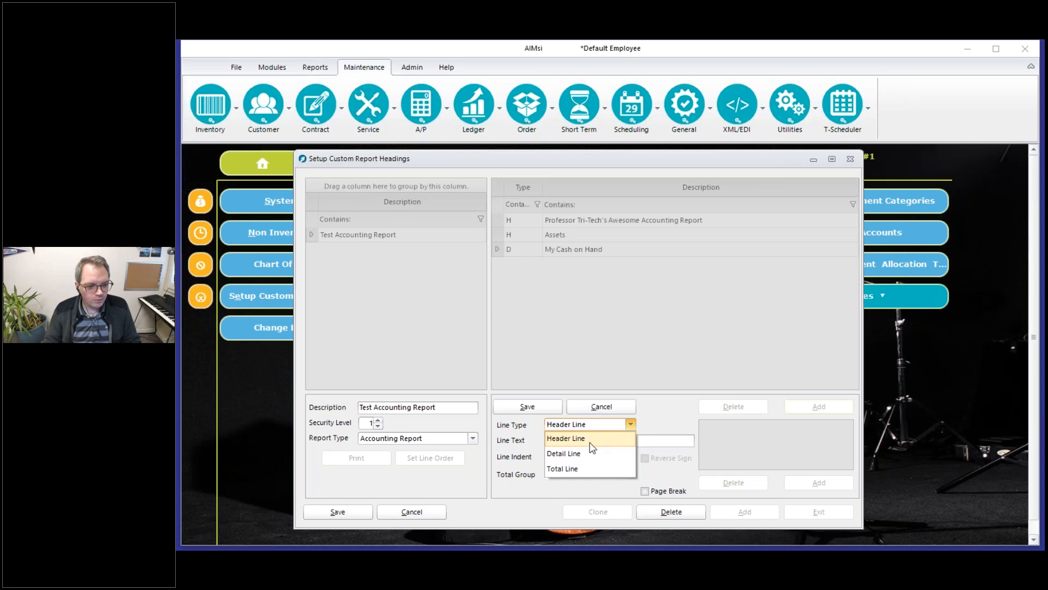
click(585, 453)
click(622, 442)
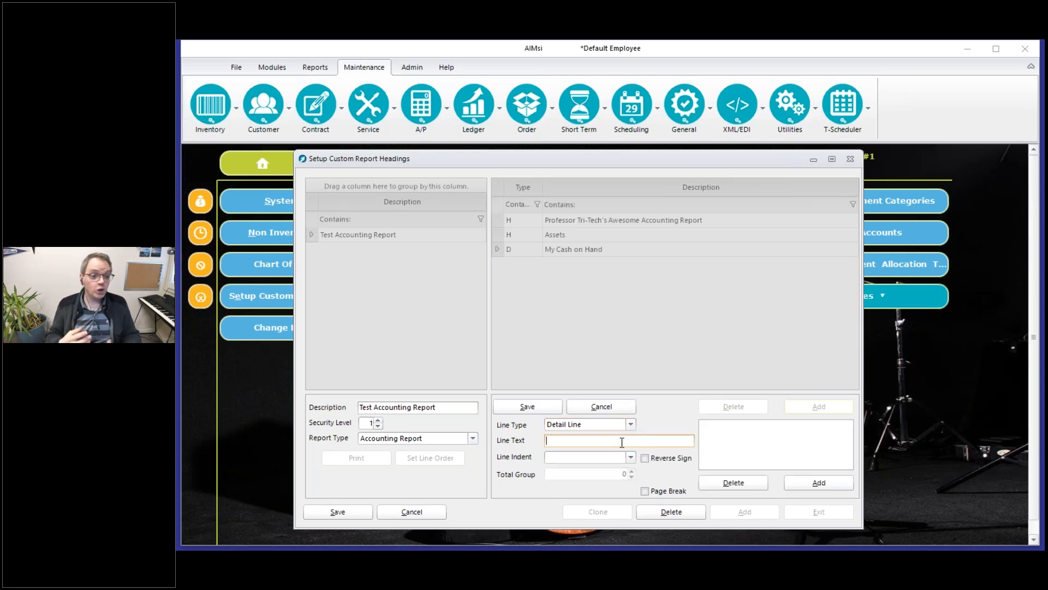
text(My Cash in the Bank)
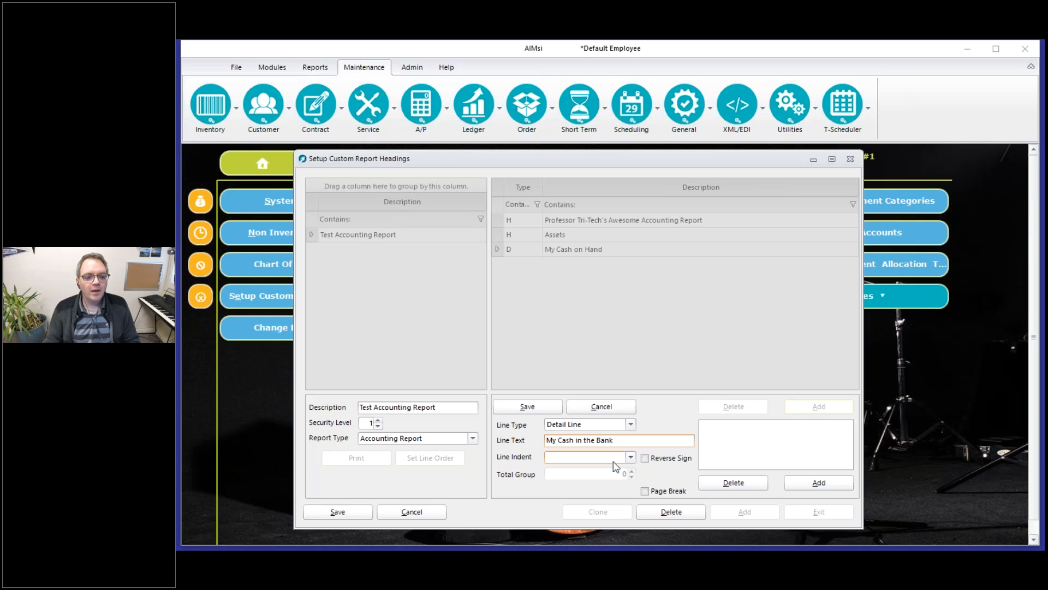
click(630, 457)
click(596, 502)
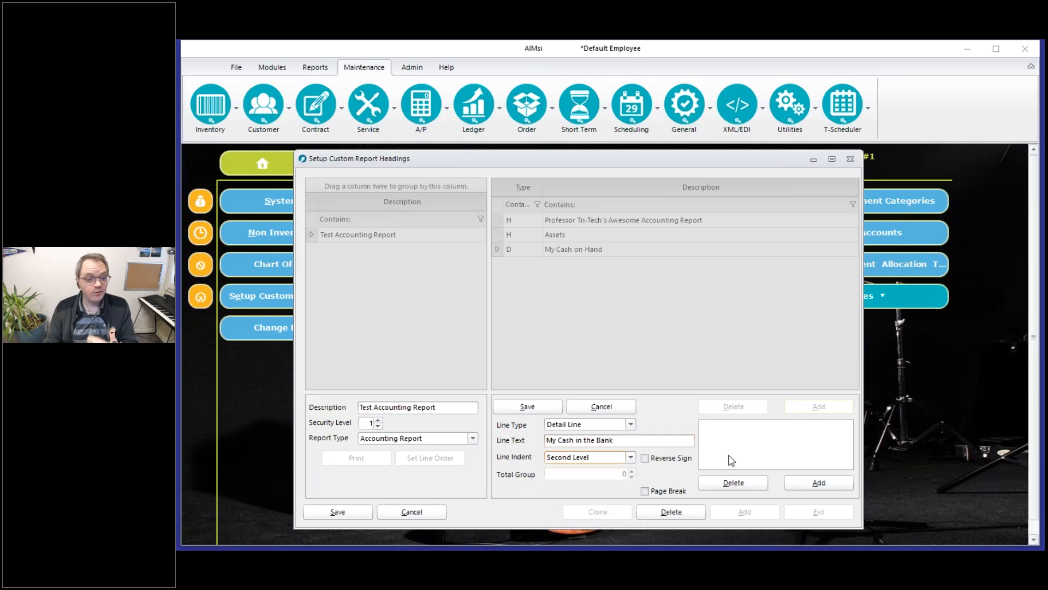
Assign ledgers 107-1 Savings Account and 108-1 Checking Acct #1 to the detail line, each without a source
click(804, 477)
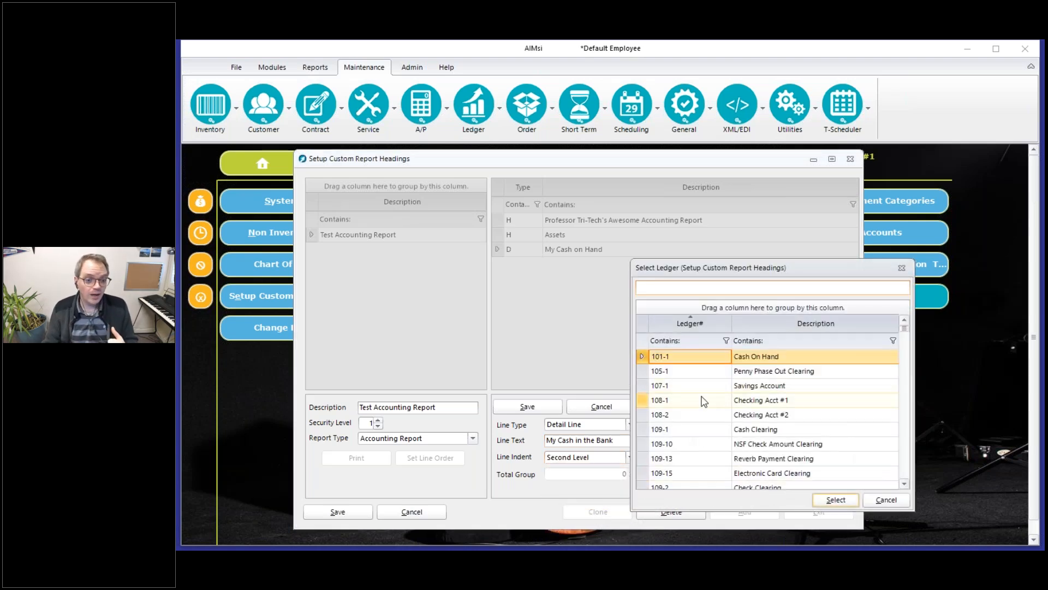
click(726, 385)
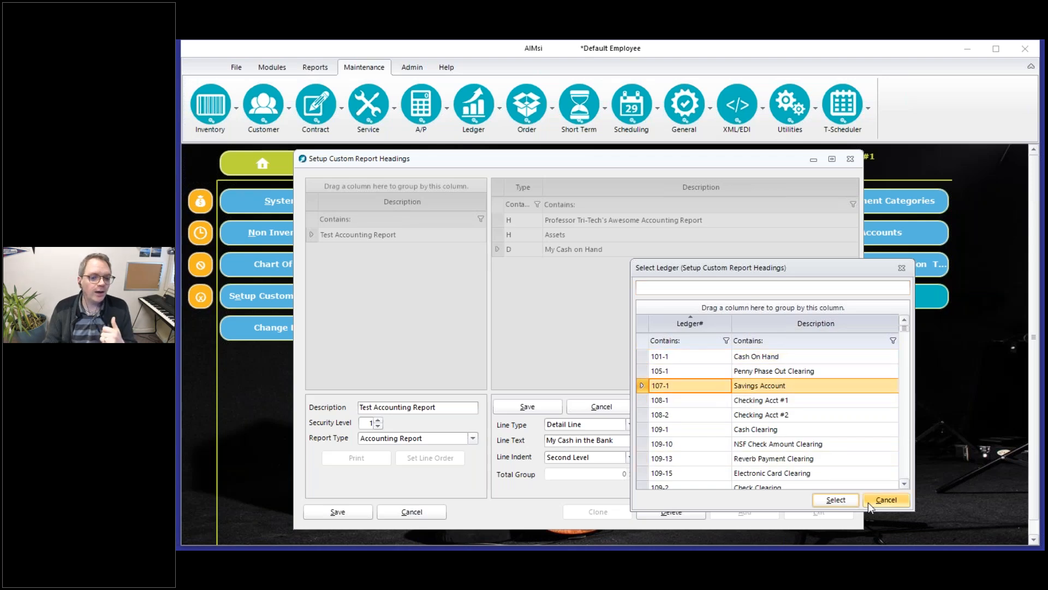
click(841, 501)
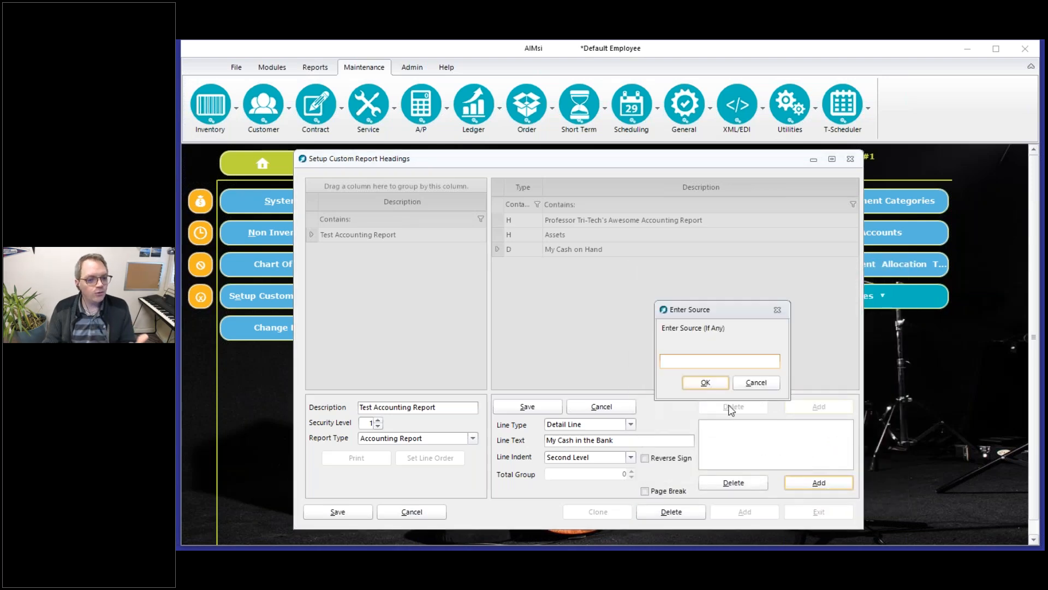
click(702, 384)
click(816, 482)
click(714, 400)
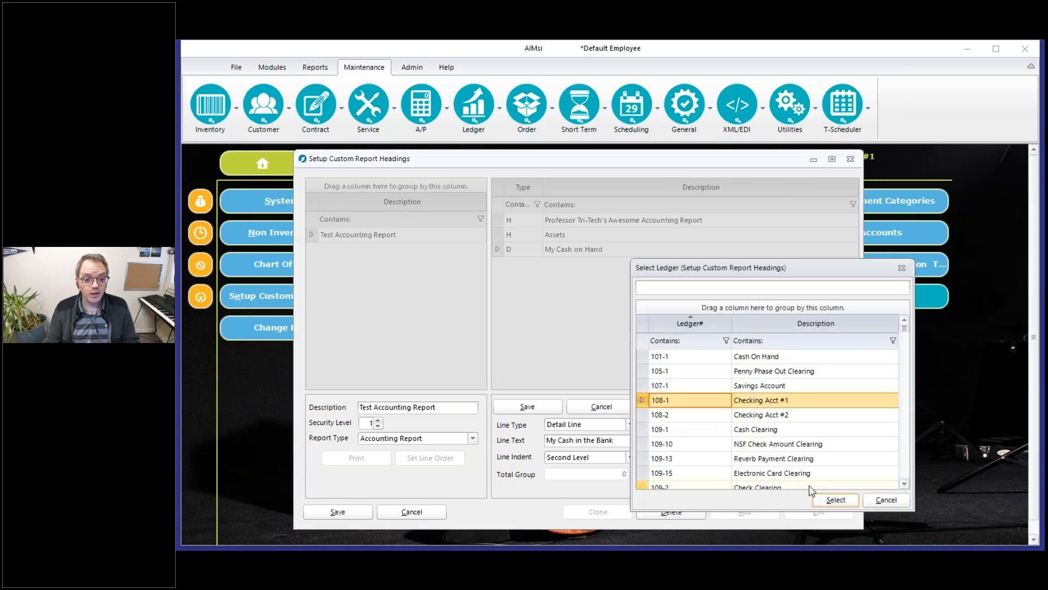
click(836, 499)
click(702, 384)
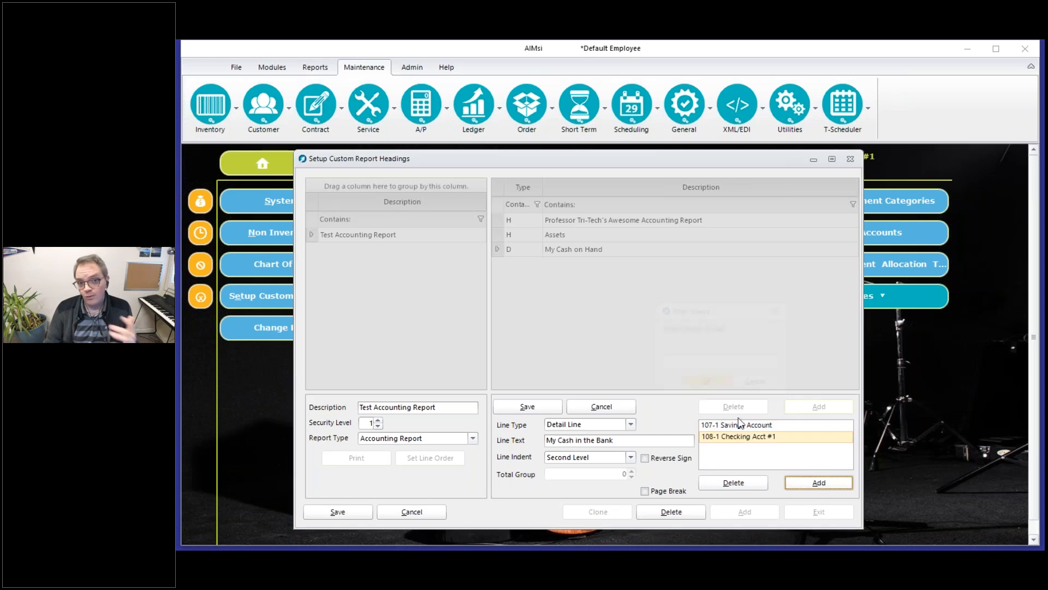
Assign ledger 108-2 Checking Acct #2 to the detail line without a source, and save the line
click(830, 482)
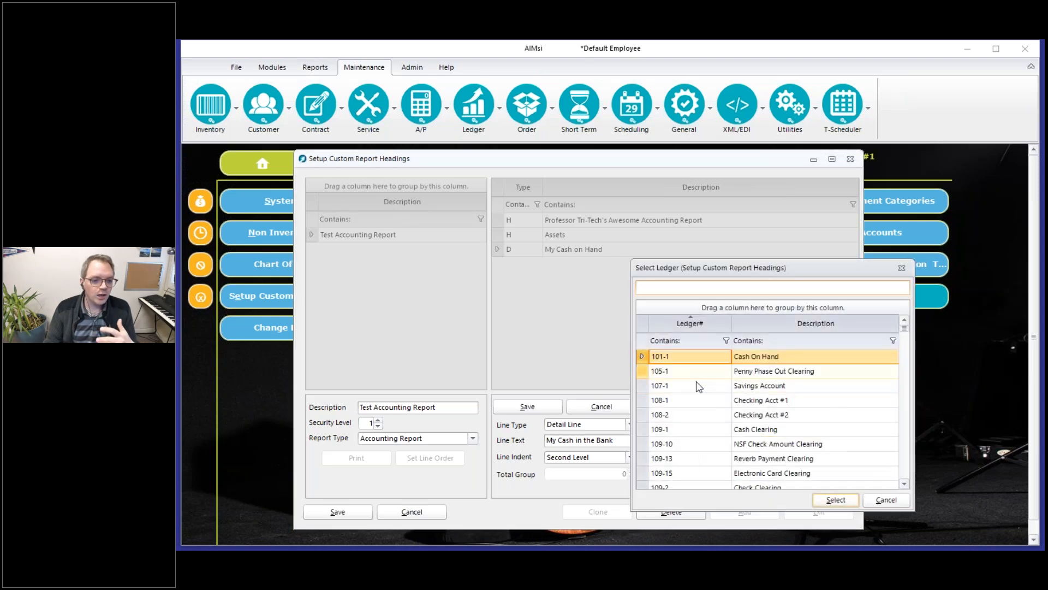
click(712, 418)
click(833, 498)
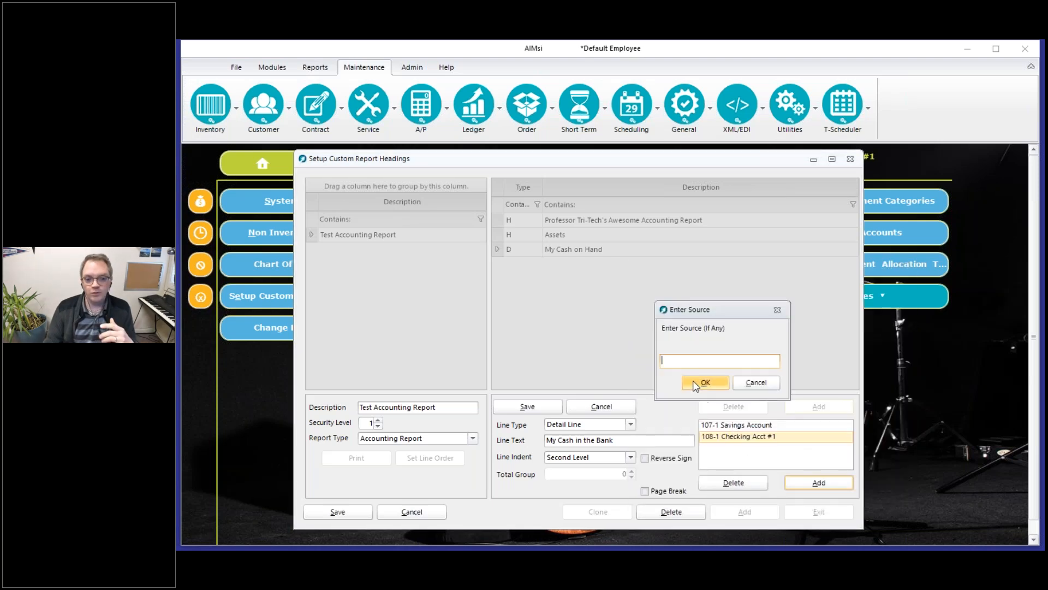
click(692, 384)
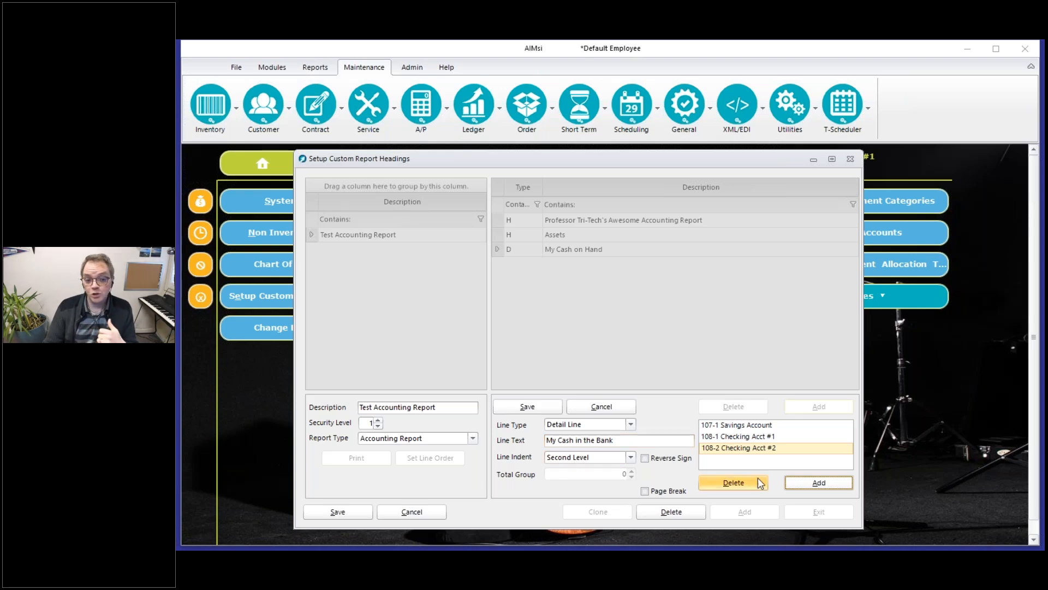
click(528, 406)
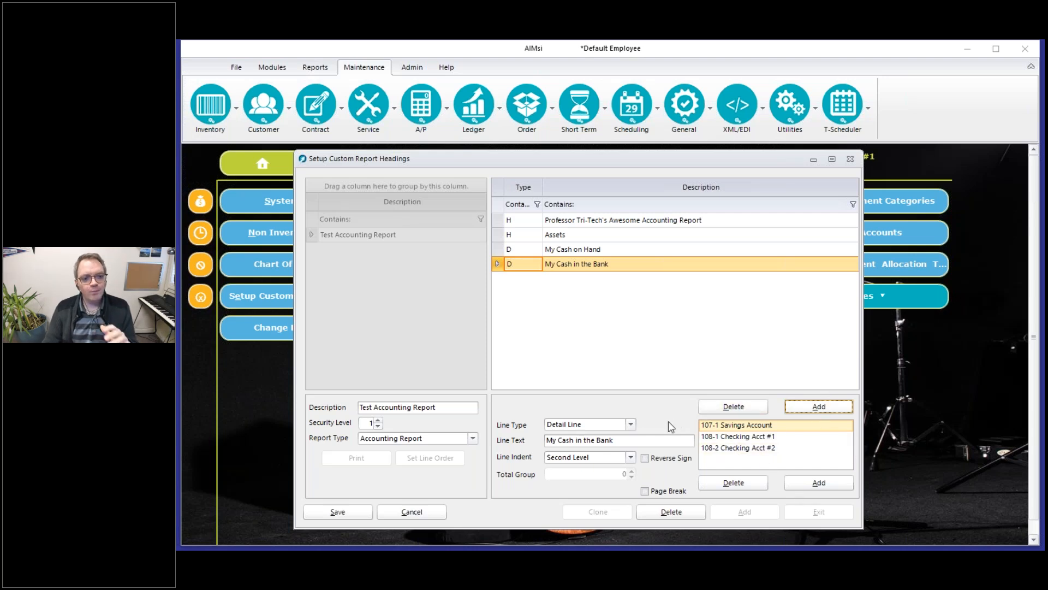
Start a total line with the text "My Cash Subtotal" below the detail lines
click(819, 407)
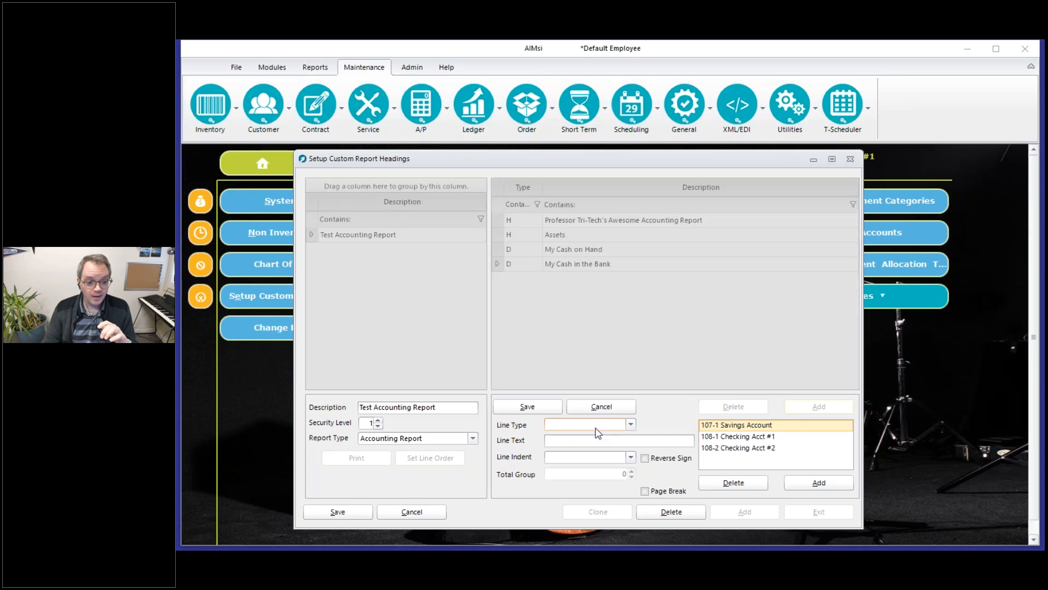
click(597, 425)
click(591, 465)
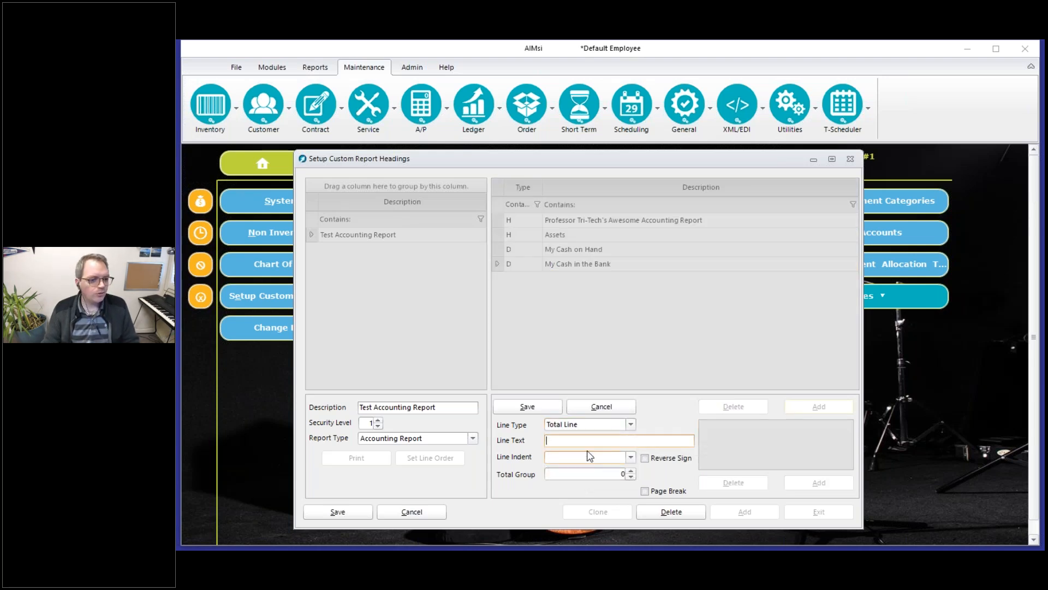
text(My cash Subtotal)
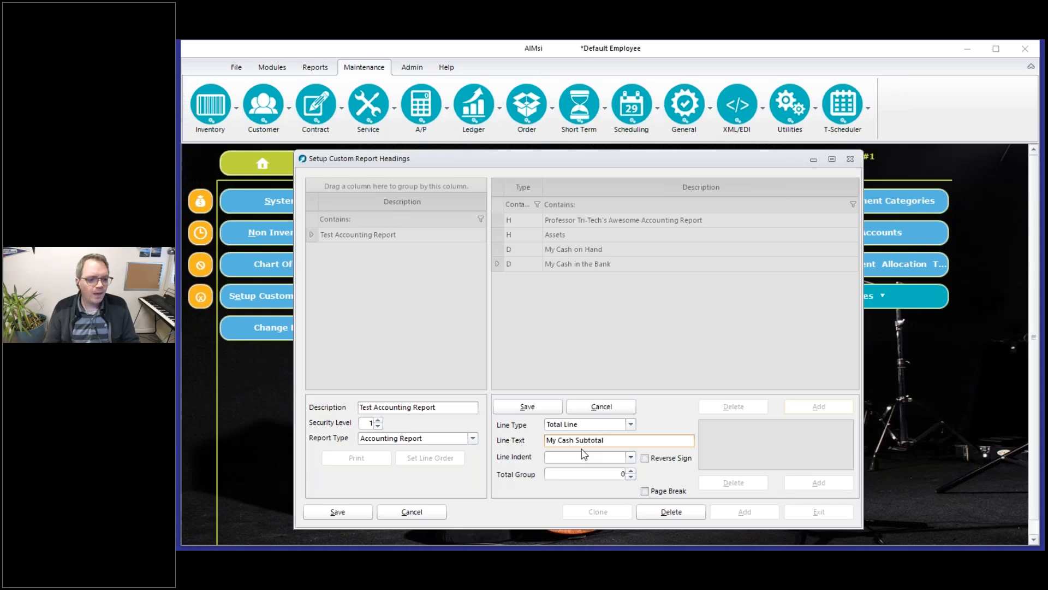
Give the total line Third Level indent and total group 1, then save the line and the report and close the report setup
click(572, 457)
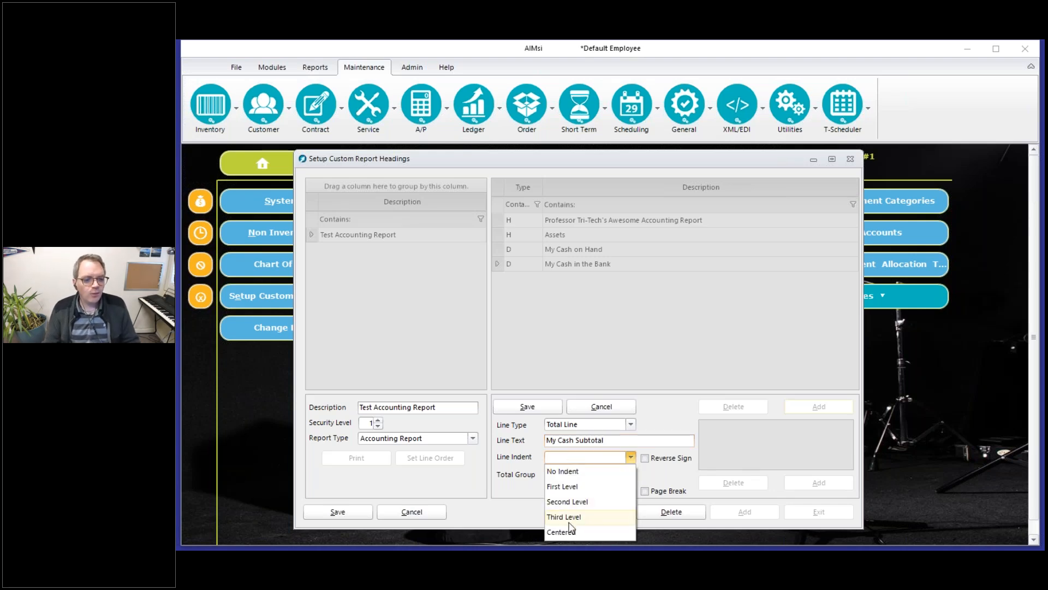
click(570, 518)
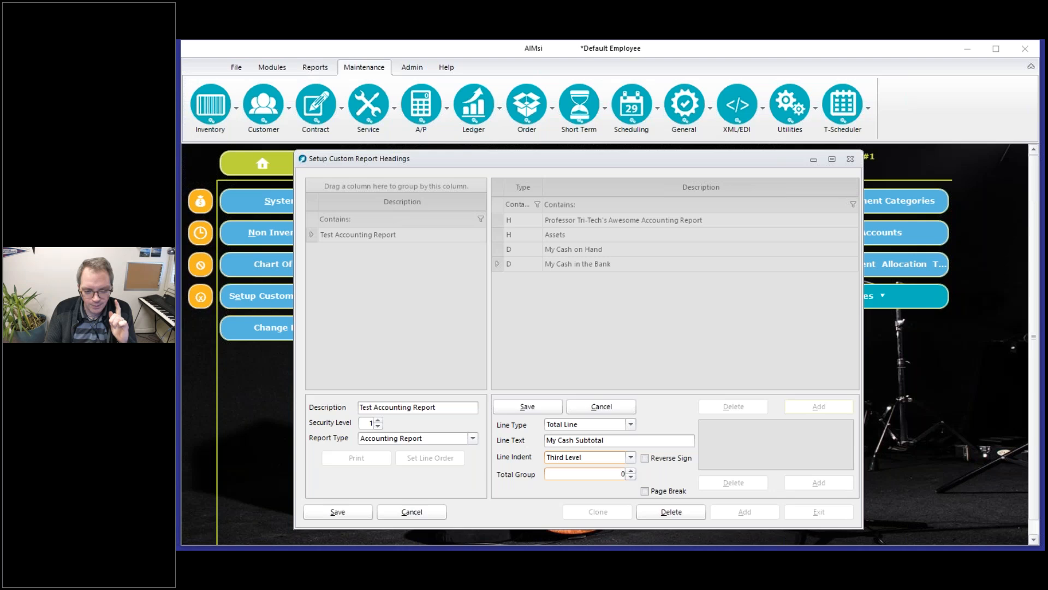
click(629, 471)
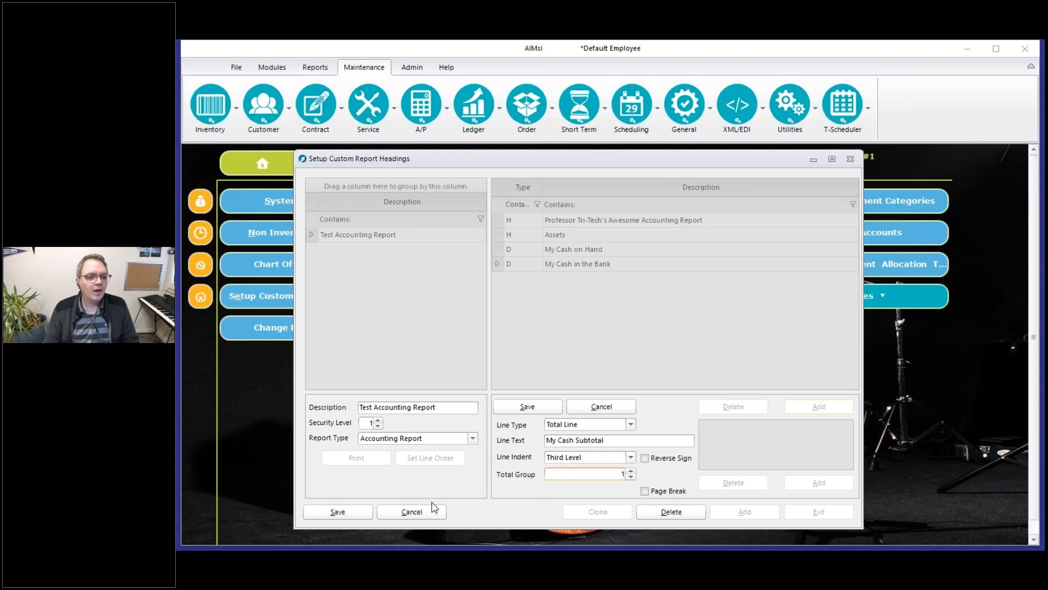
click(534, 404)
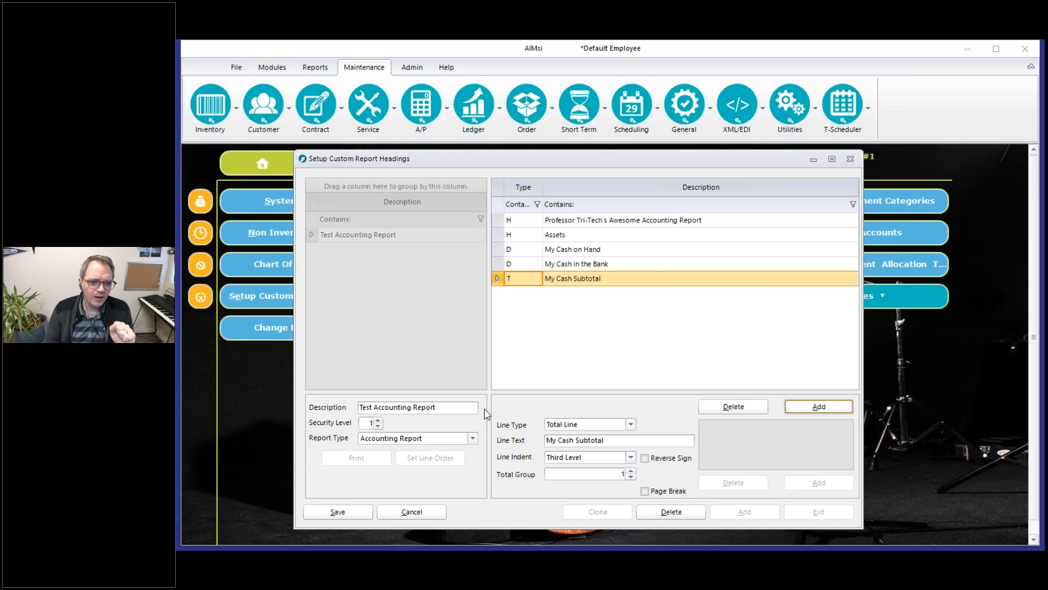
click(350, 517)
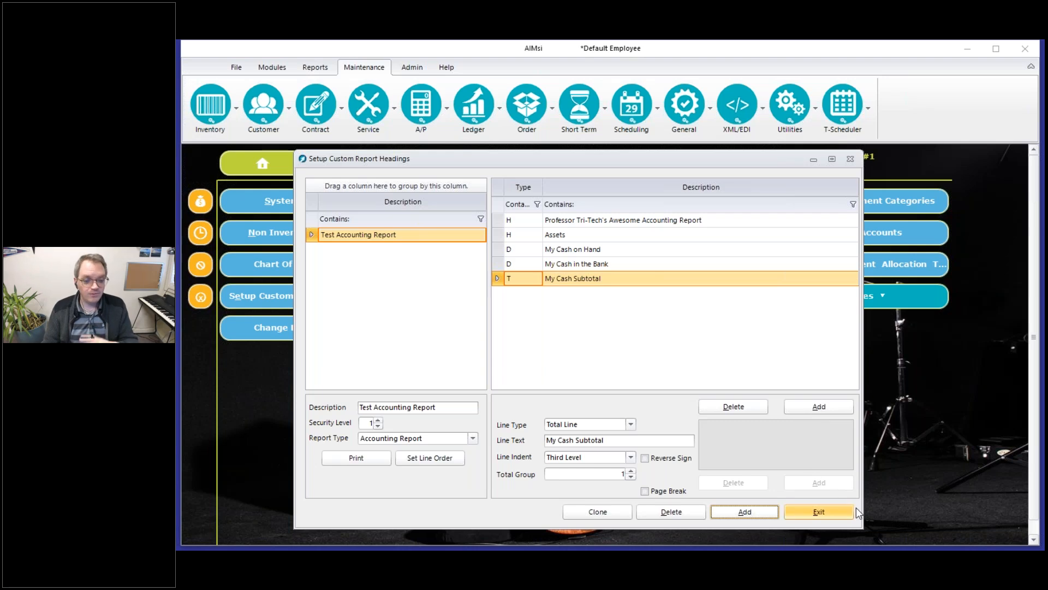
click(818, 512)
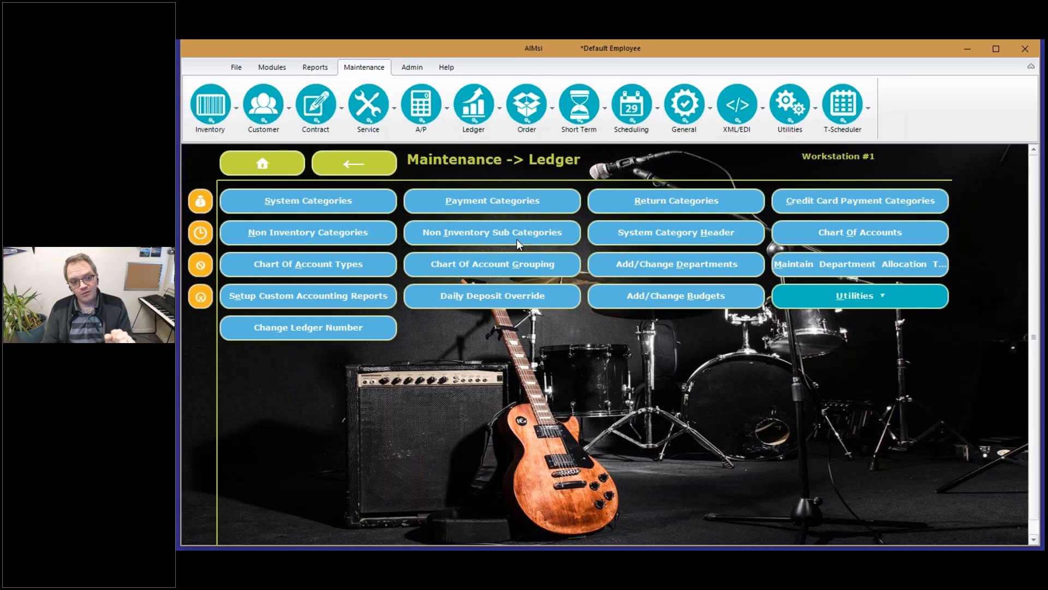
Open Custom Accounting Reports from the General Ledger reports
click(323, 69)
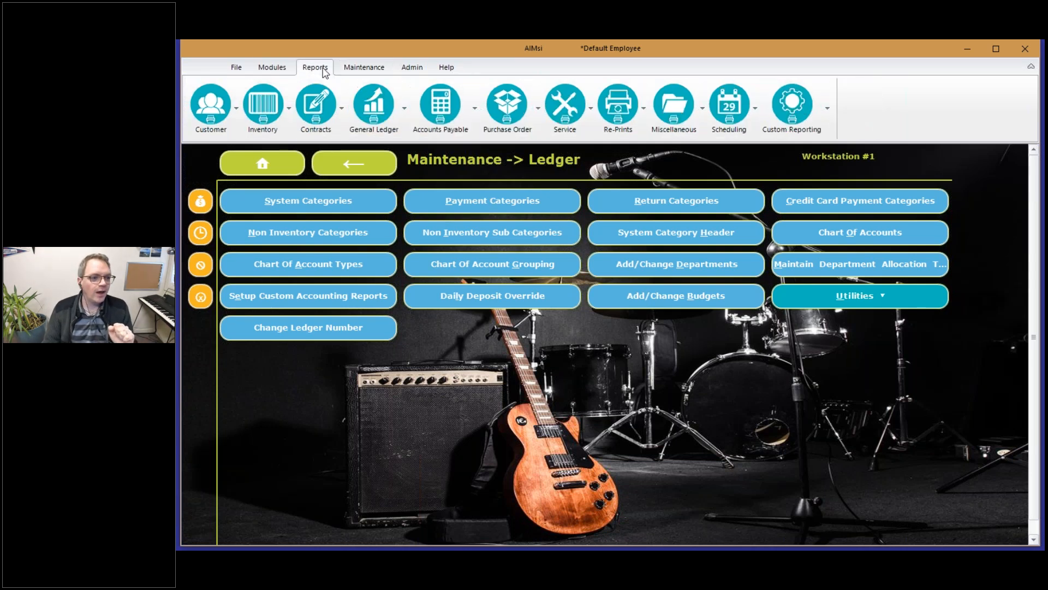
click(369, 105)
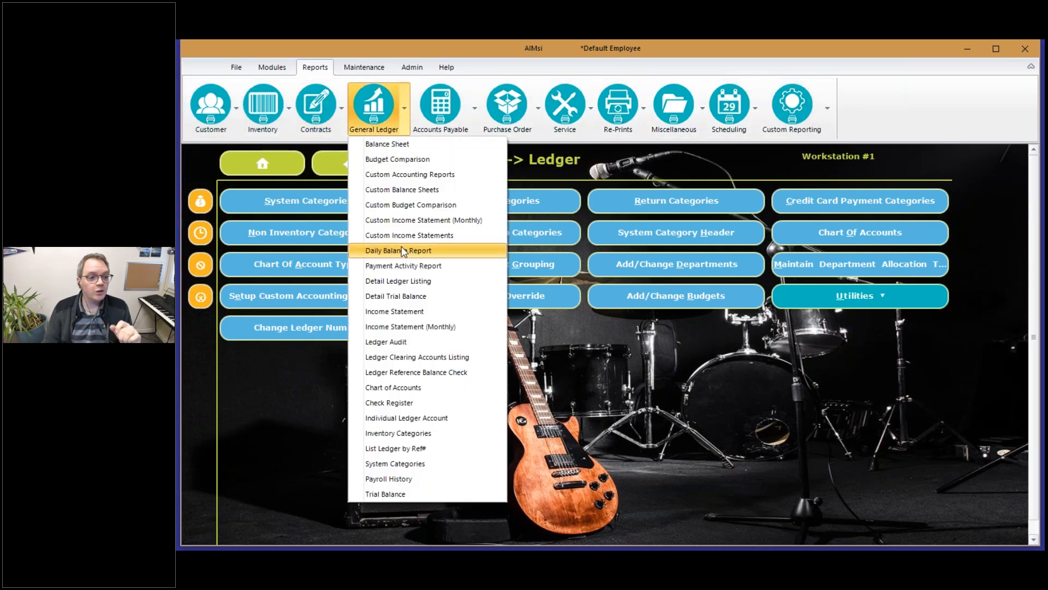
click(409, 175)
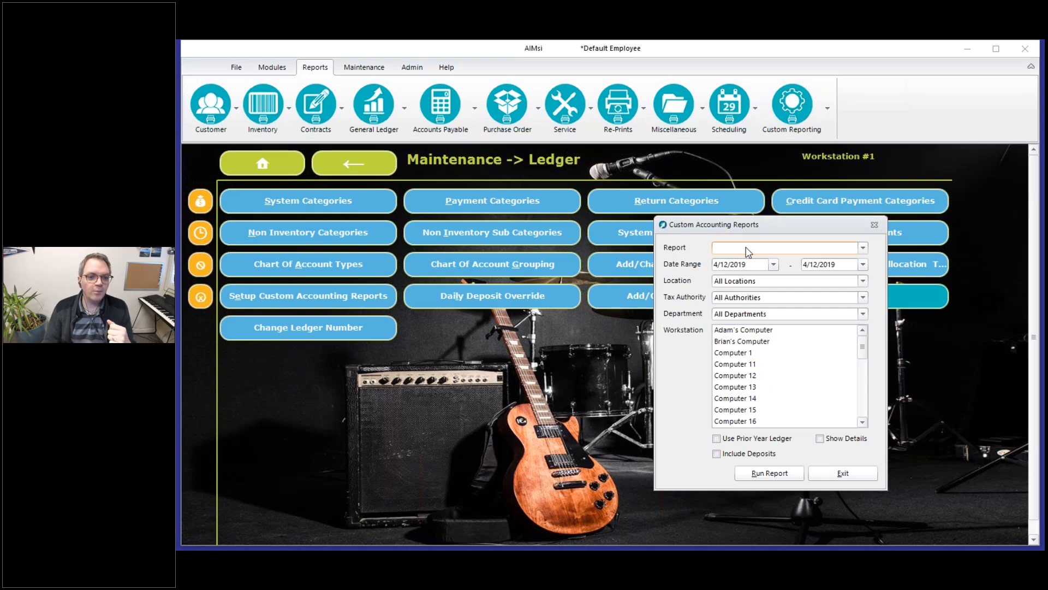
click(734, 245)
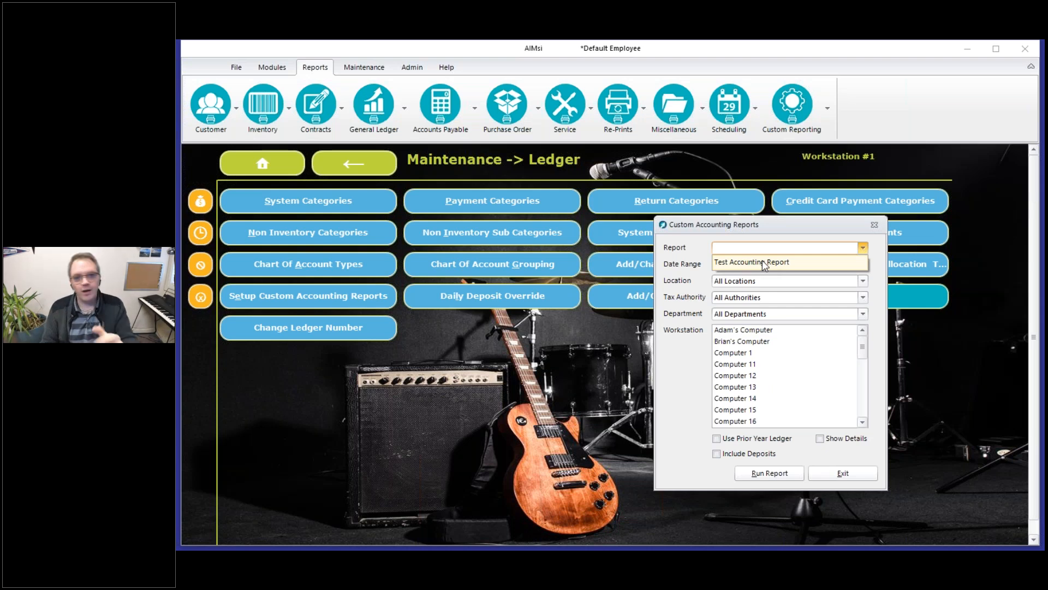
click(392, 116)
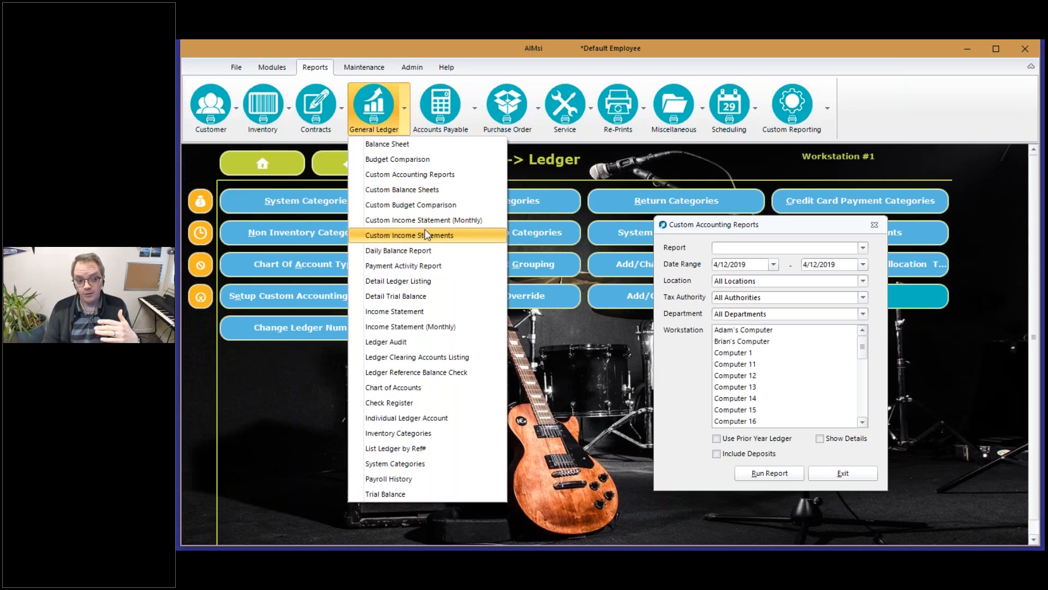
click(668, 406)
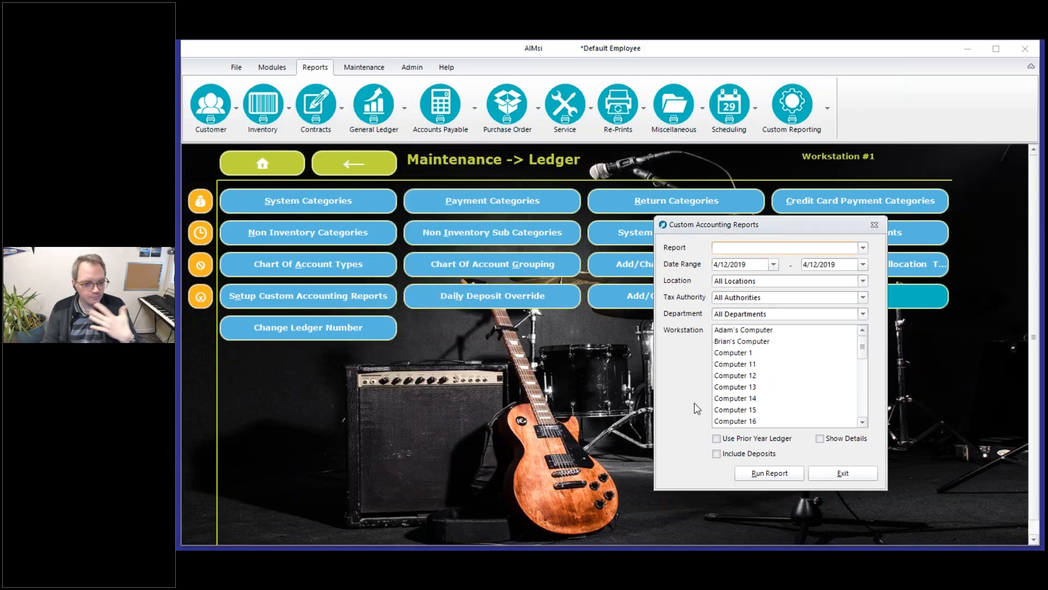
Run the Test Accounting Report with a start date of 1/1/2019 and display it on screen
click(768, 247)
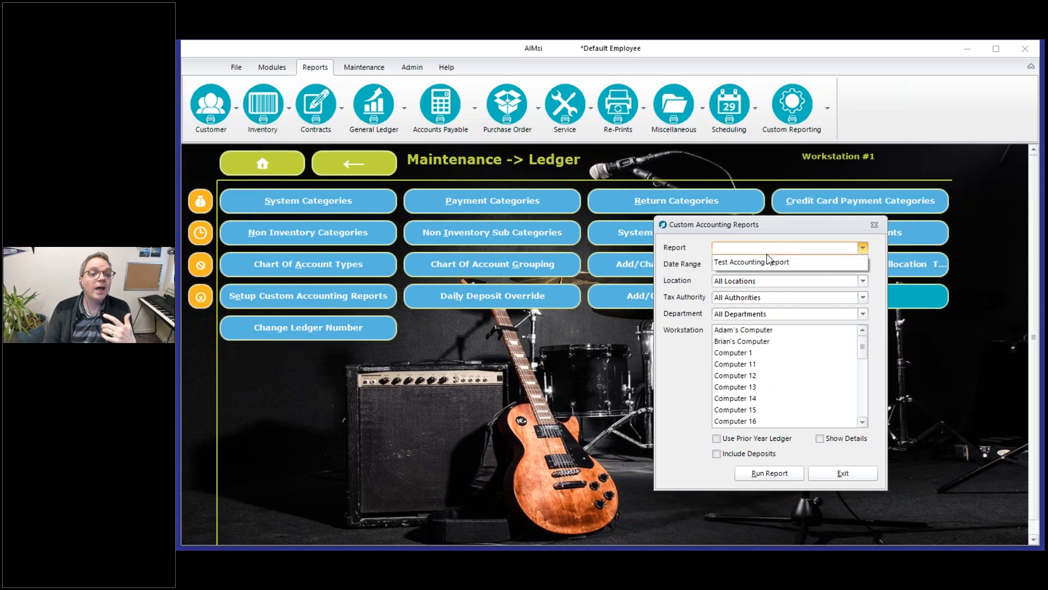
click(767, 261)
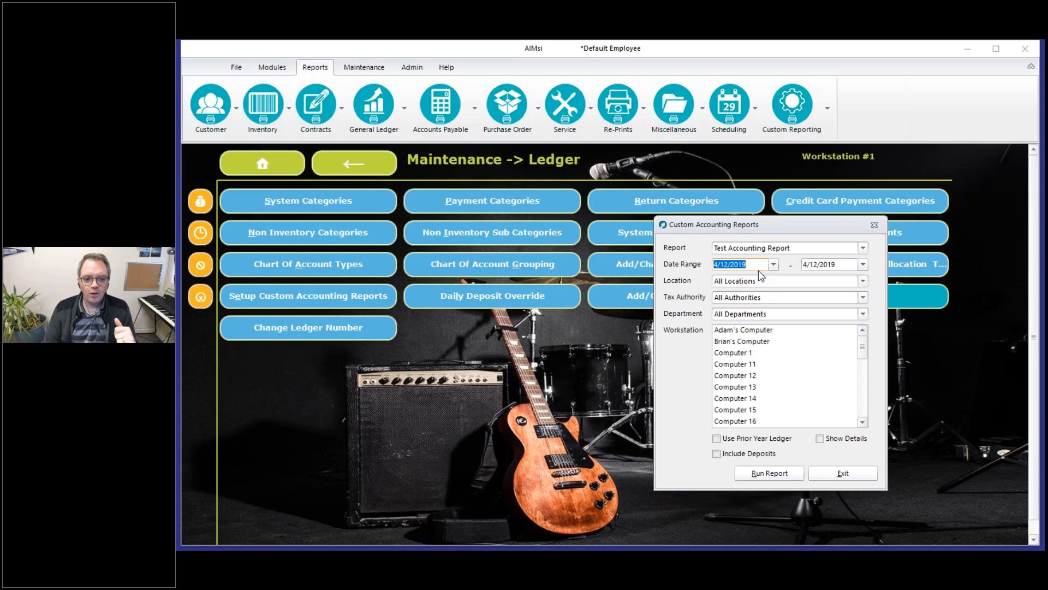
text(1/1/2019)
key(Tab)
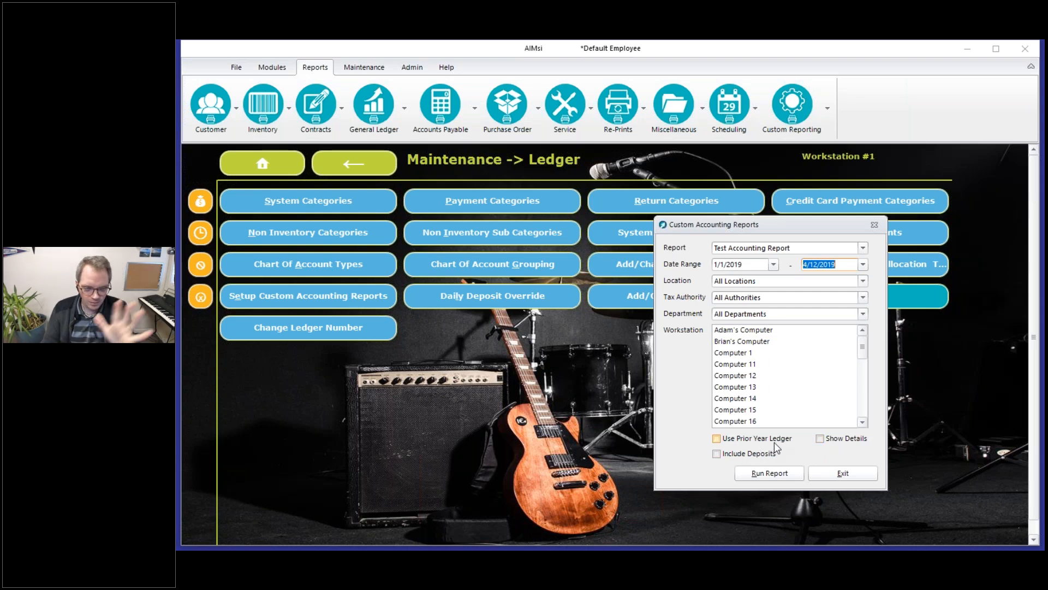
click(762, 480)
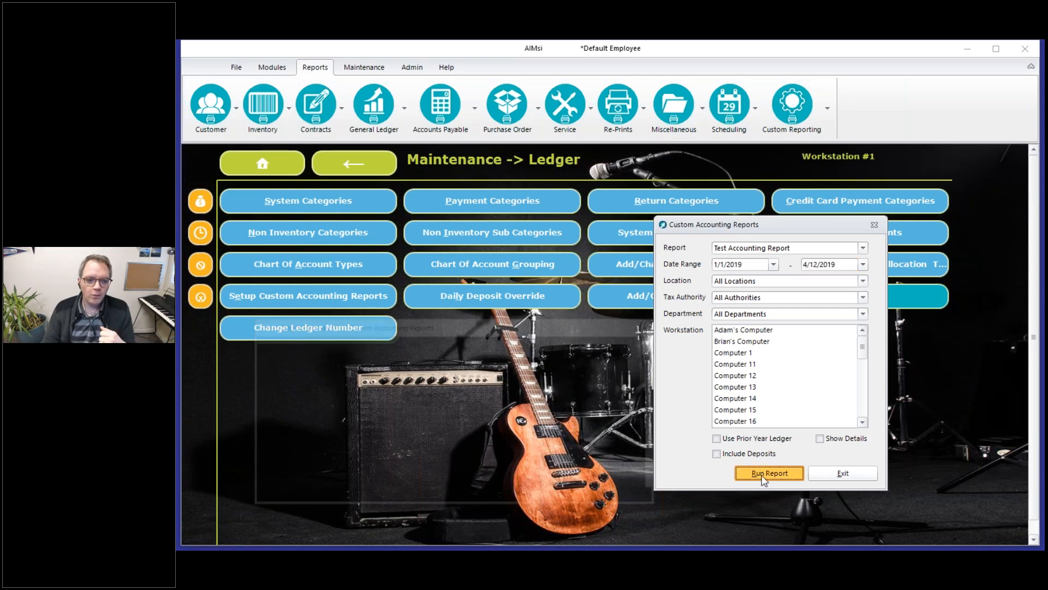
click(546, 492)
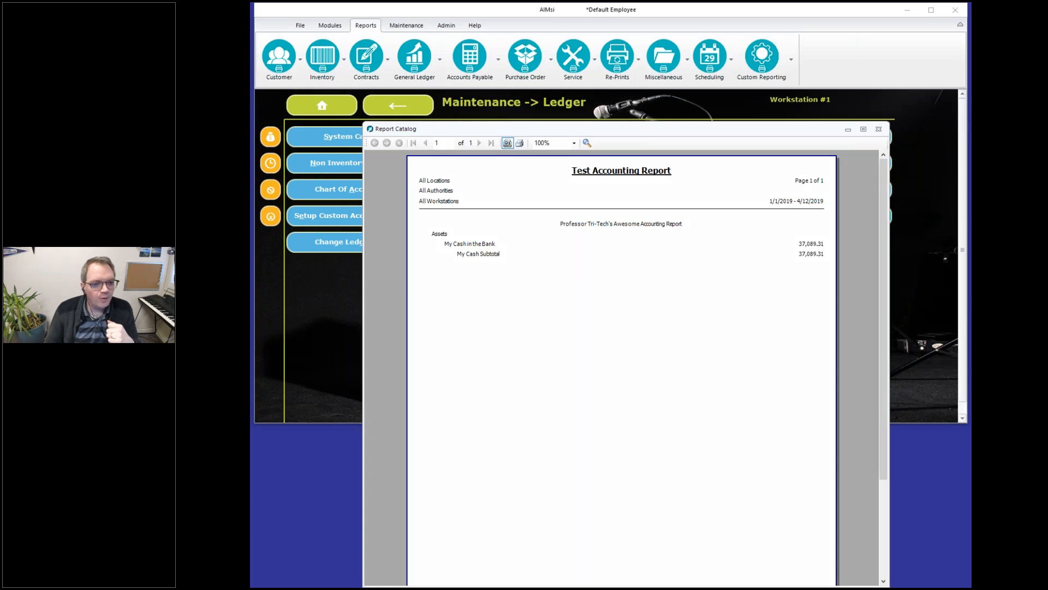
Examine the displayed report's title, location, authority and workstation filters, page number, date range and centered header line
mouse_move(568, 172)
mouse_down()
mouse_move(677, 167)
mouse_move(609, 173)
mouse_up()
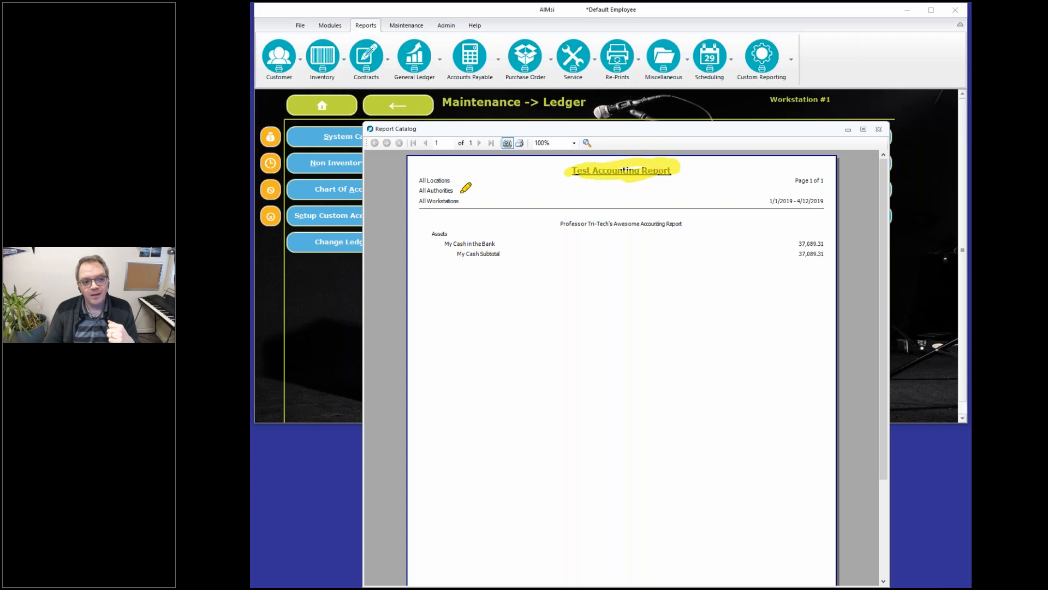
mouse_move(418, 181)
mouse_down()
mouse_move(468, 180)
mouse_move(462, 200)
mouse_up()
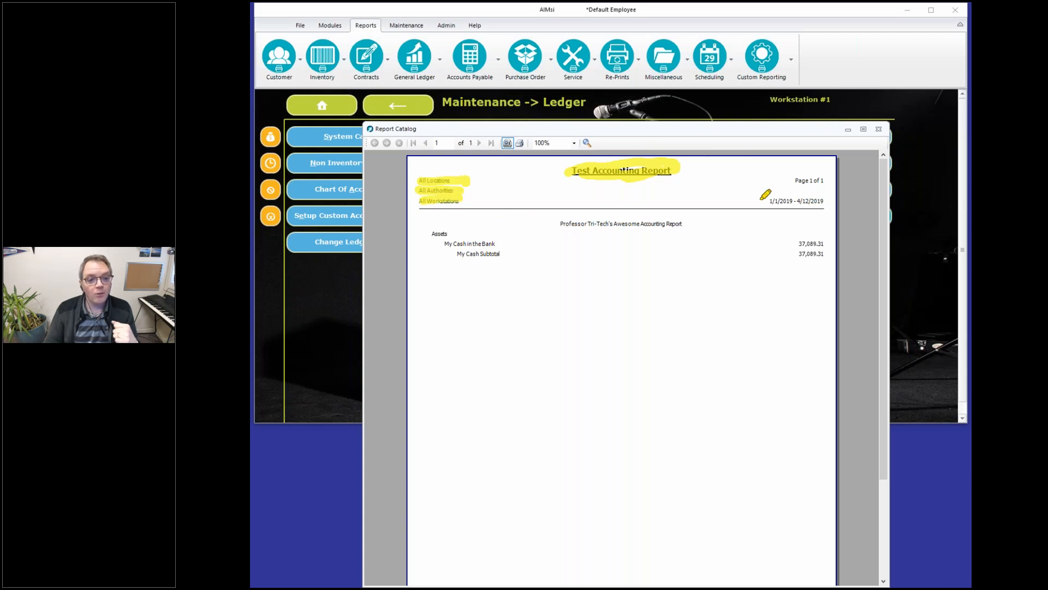
mouse_move(764, 201)
mouse_down()
mouse_move(825, 199)
mouse_move(828, 182)
mouse_up()
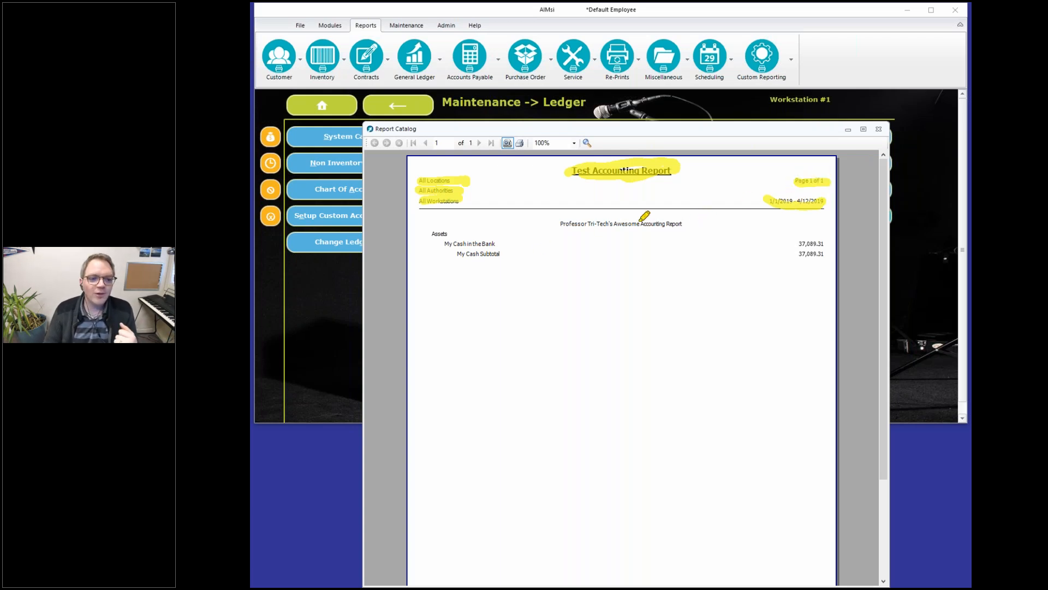
mouse_move(560, 224)
mouse_down()
mouse_move(661, 214)
mouse_move(665, 225)
mouse_move(599, 225)
mouse_up()
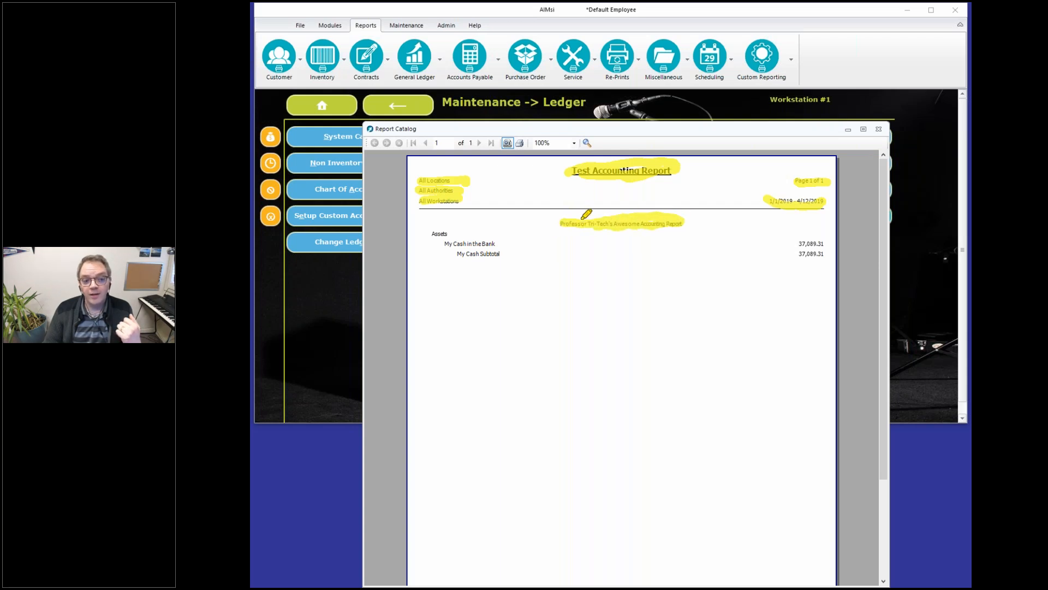
click(611, 283)
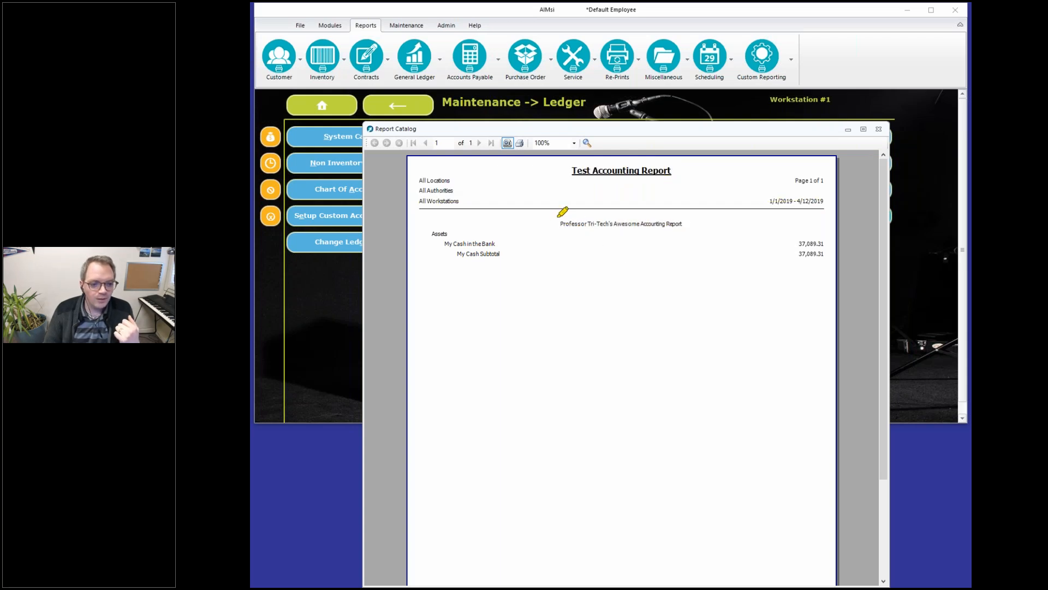
Examine the indents of the Assets, My Cash in the Bank and My Cash Subtotal lines and the amounts beside the cash lines
mouse_move(539, 226)
mouse_down()
mouse_move(529, 228)
mouse_move(549, 228)
mouse_move(544, 234)
mouse_move(556, 222)
mouse_up()
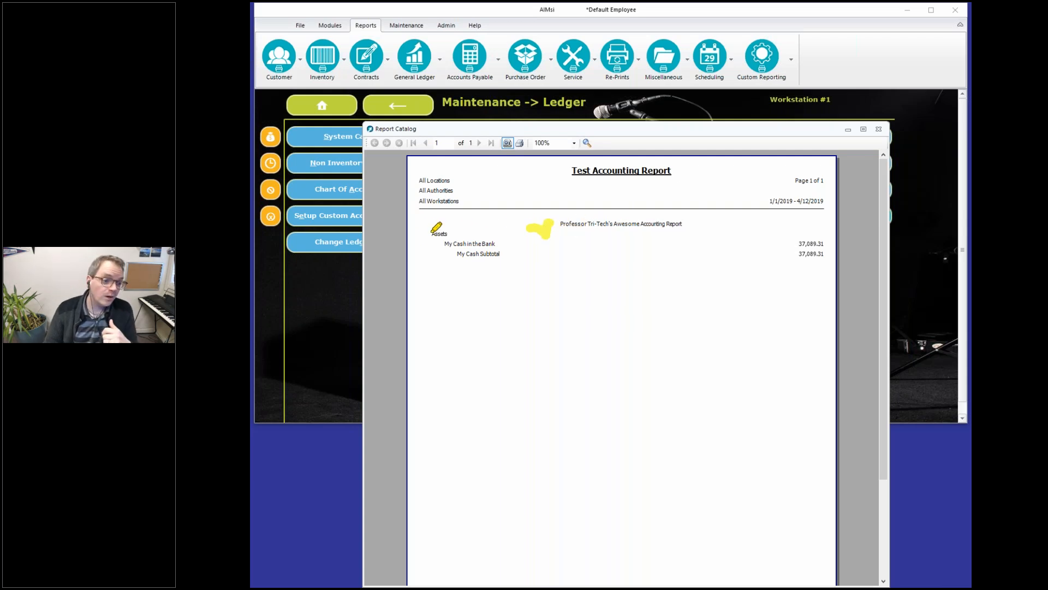
drag(420, 232, 431, 232)
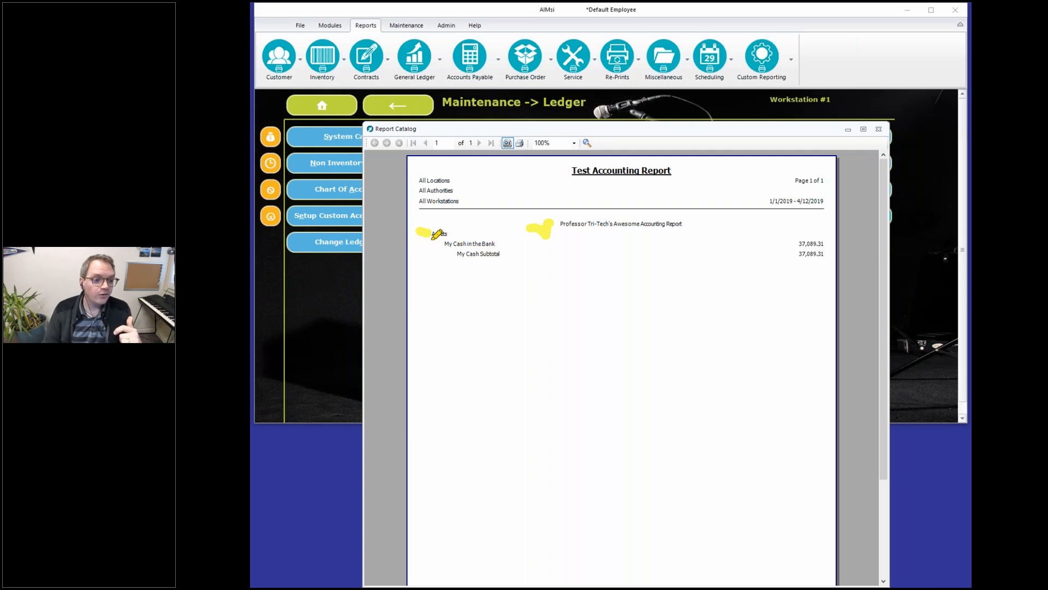
drag(440, 244, 490, 240)
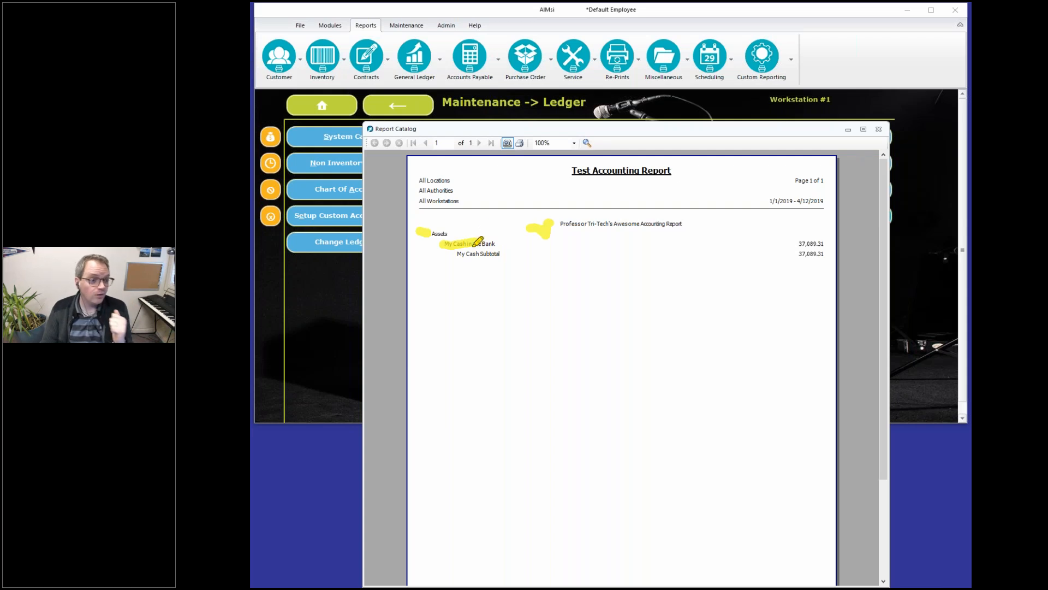
drag(798, 246, 833, 235)
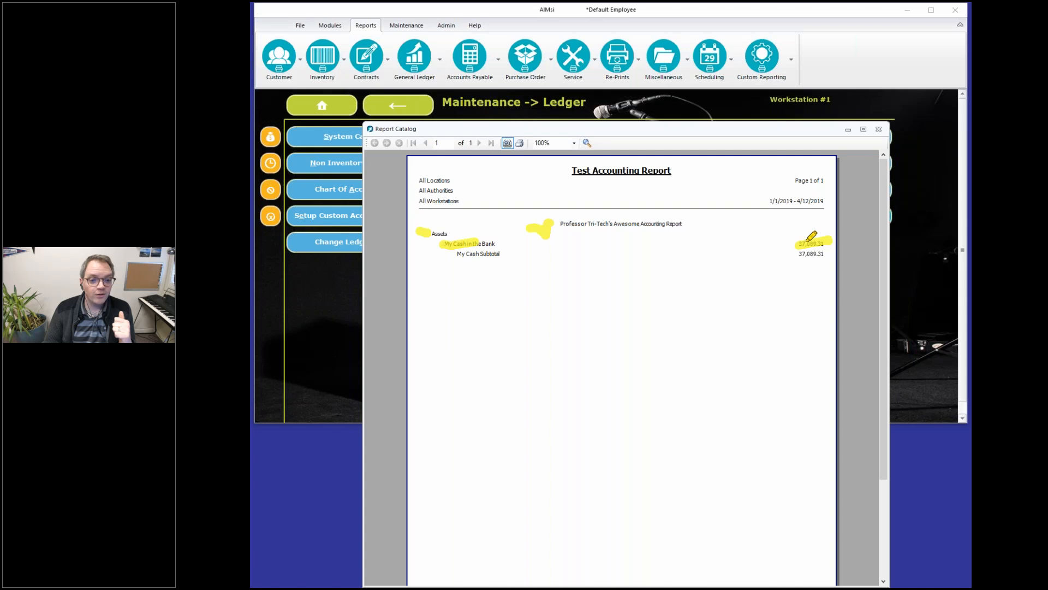
drag(455, 254, 528, 253)
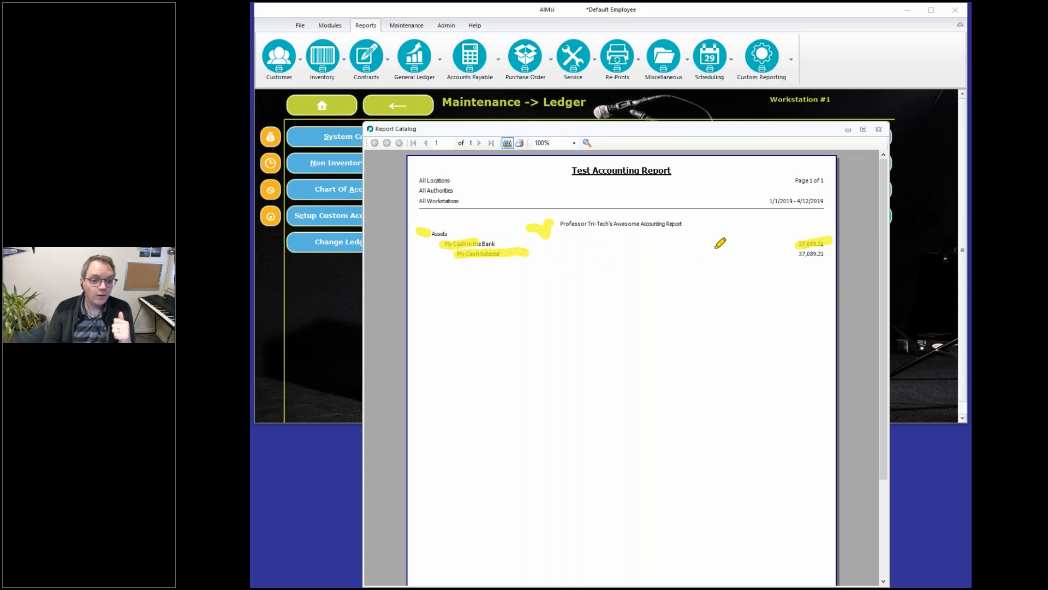
drag(793, 257, 838, 250)
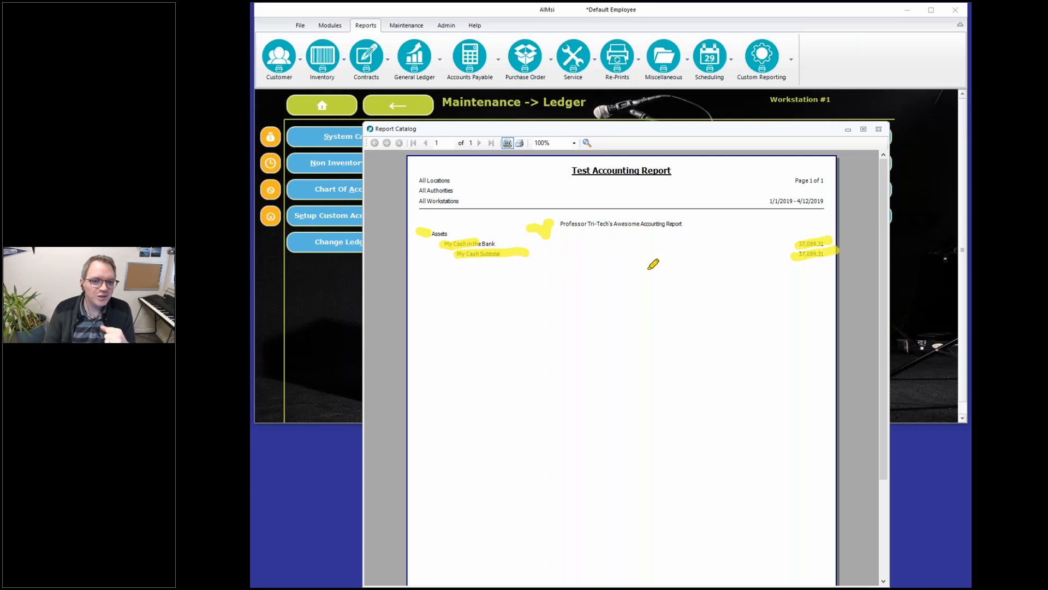
click(659, 337)
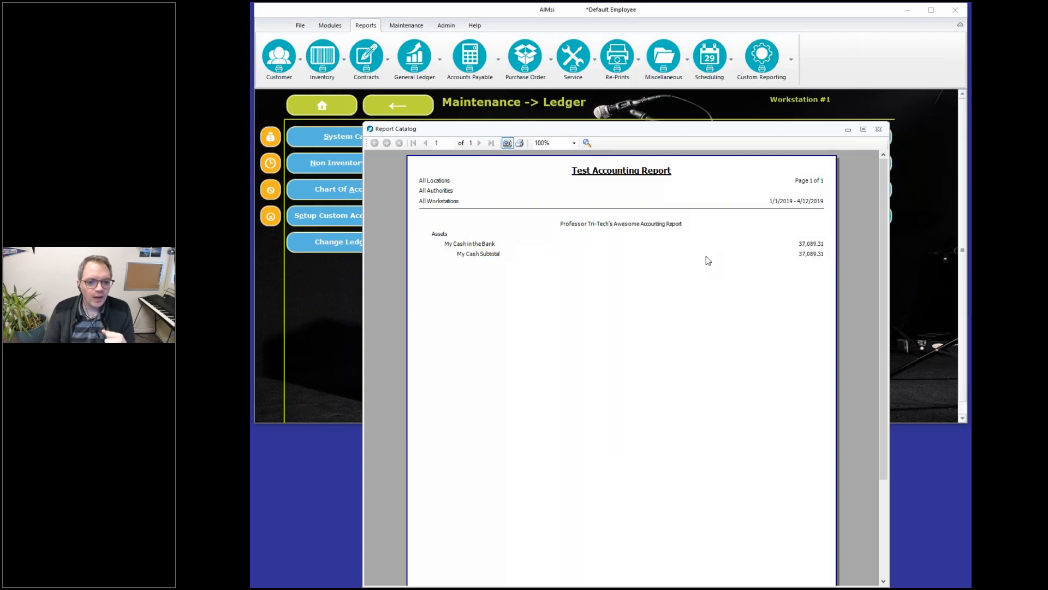
Close the report preview and rerun the Test Accounting Report with Show Details enabled, displayed on screen
click(880, 130)
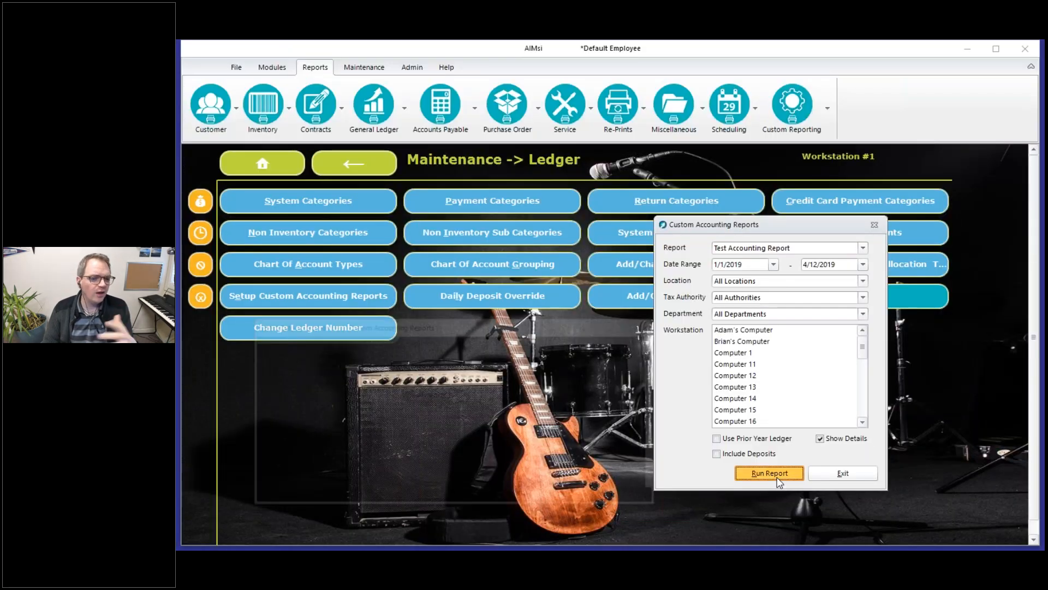
click(770, 473)
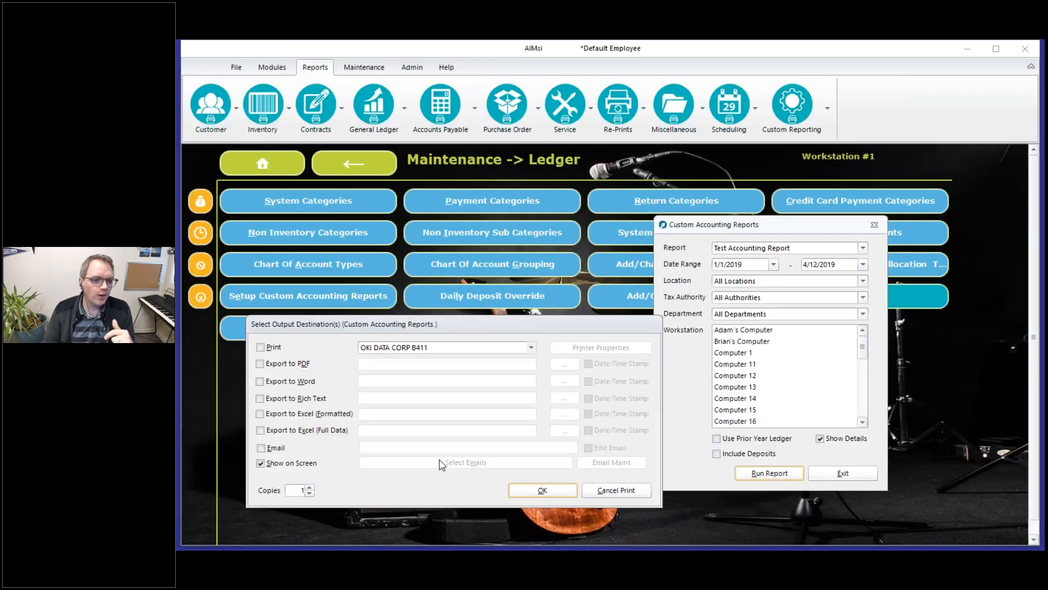
click(559, 489)
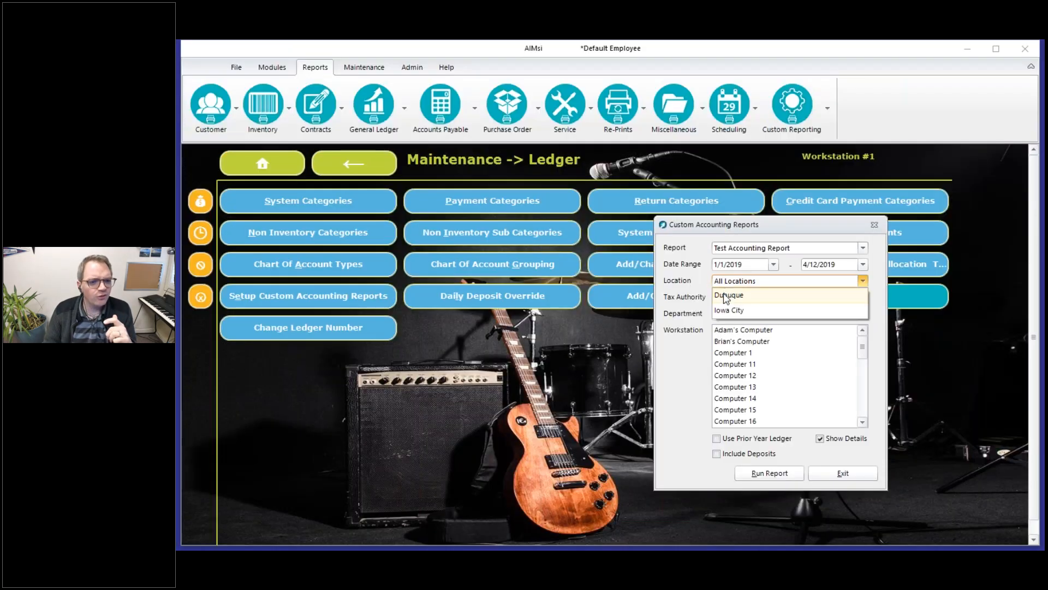
Limit the Test Accounting Report to the Dubuque location and run it on screen with details
click(726, 297)
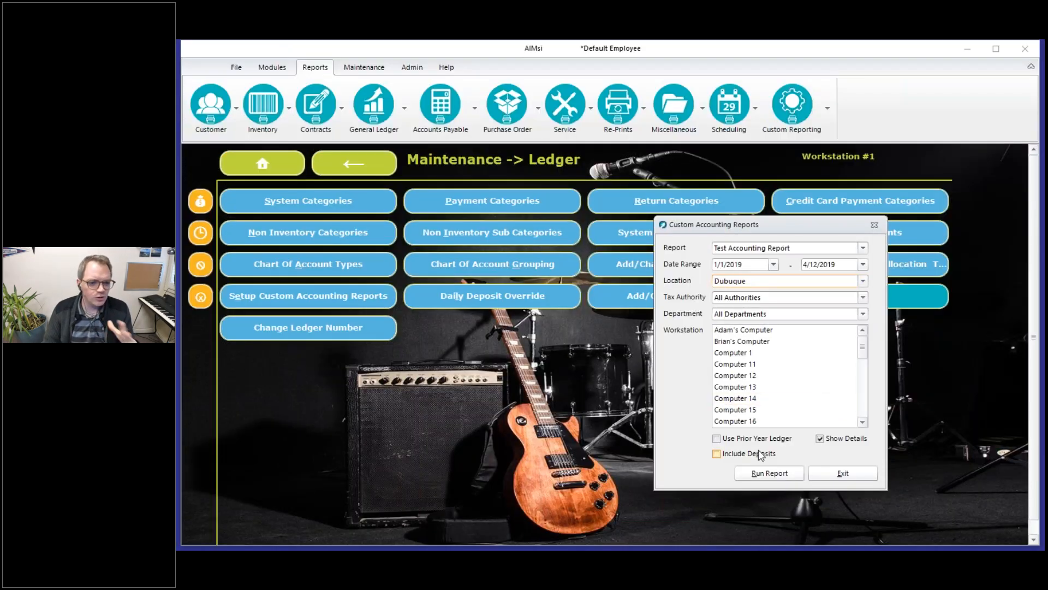
click(778, 474)
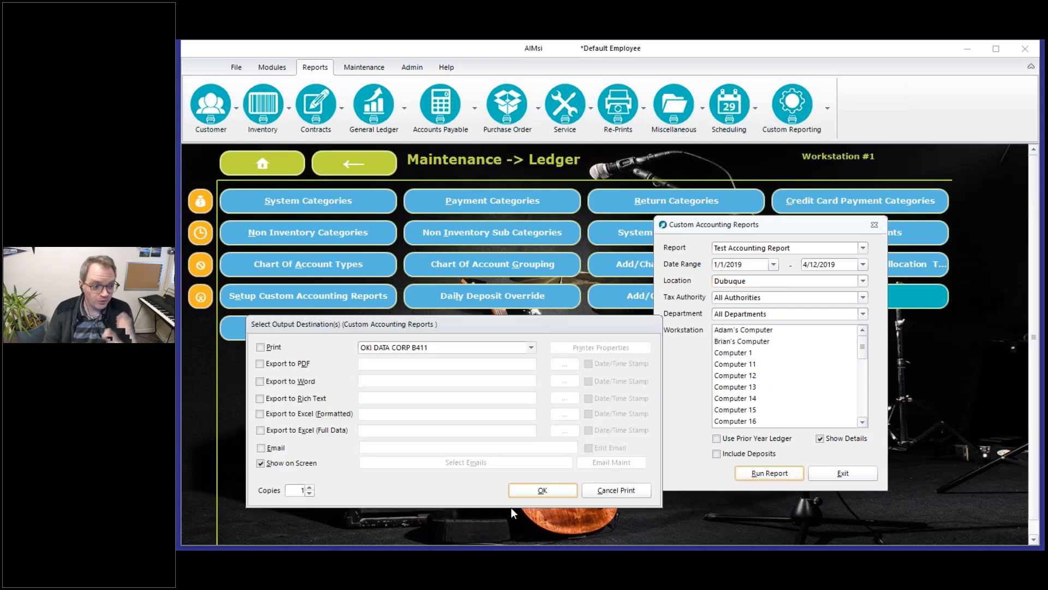
click(532, 491)
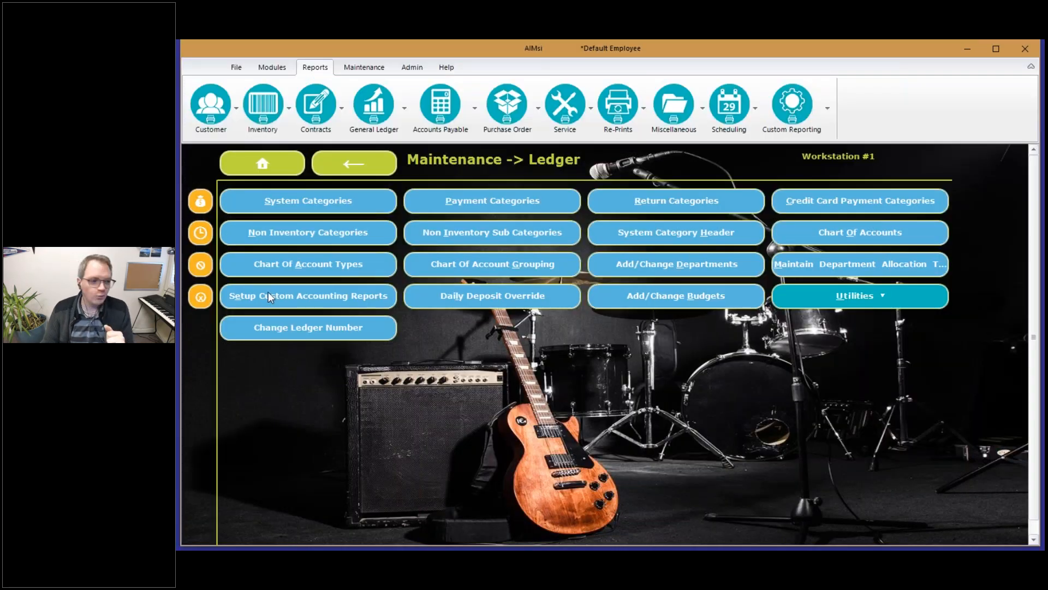
In the custom accounting report setup, enable Reverse Sign on the Test Accounting Report's My Cash in the Bank line and save the line
click(335, 294)
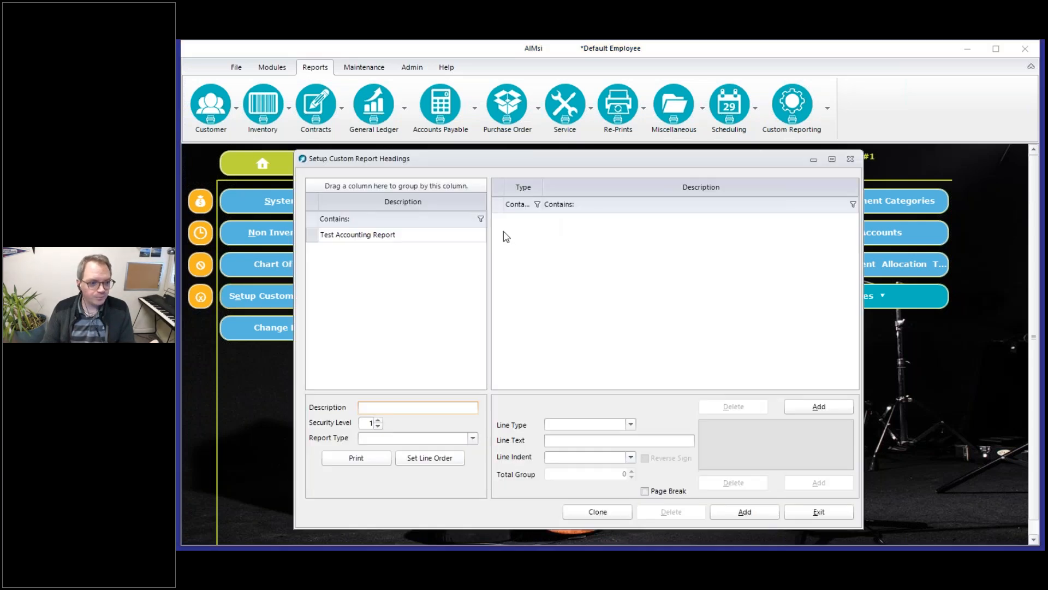
click(429, 235)
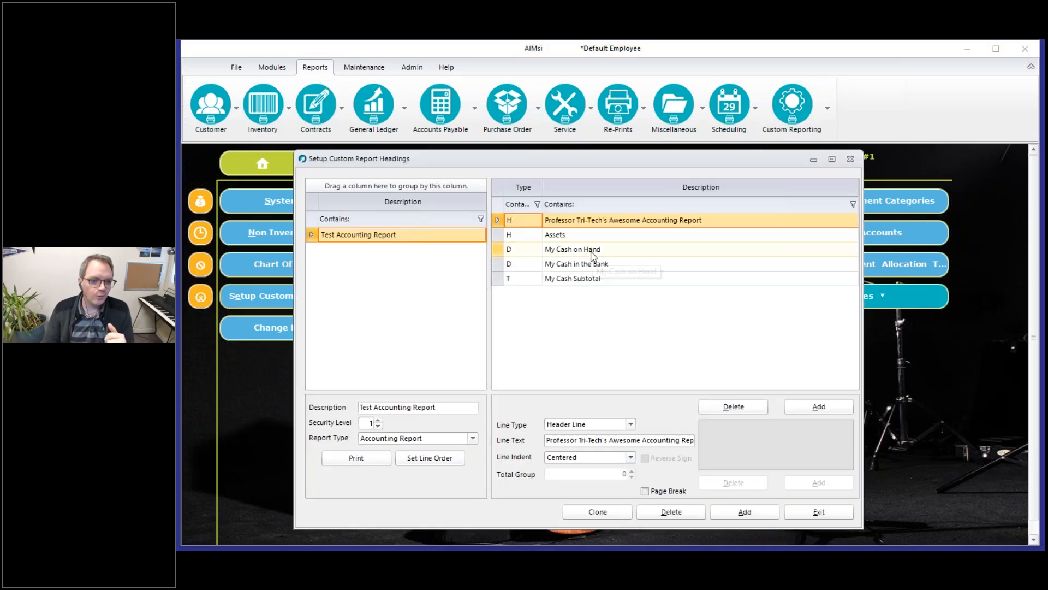
click(602, 264)
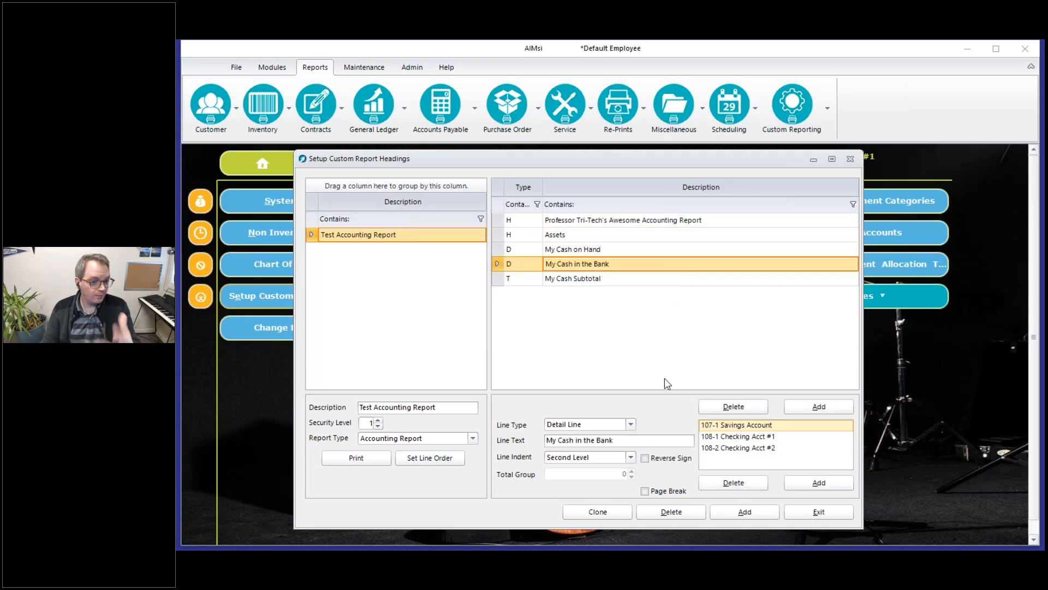
click(645, 458)
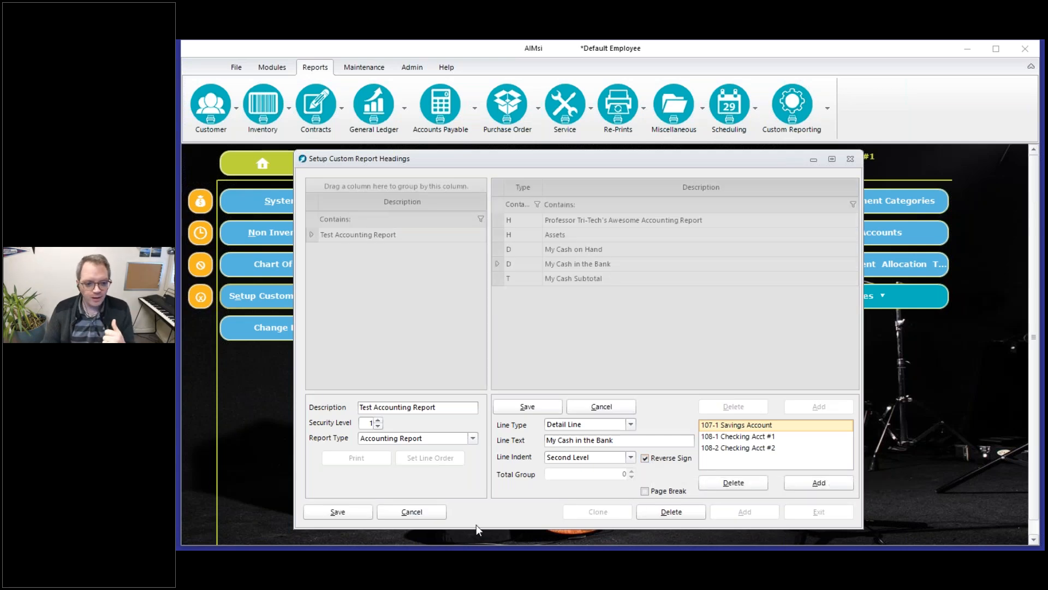
click(554, 405)
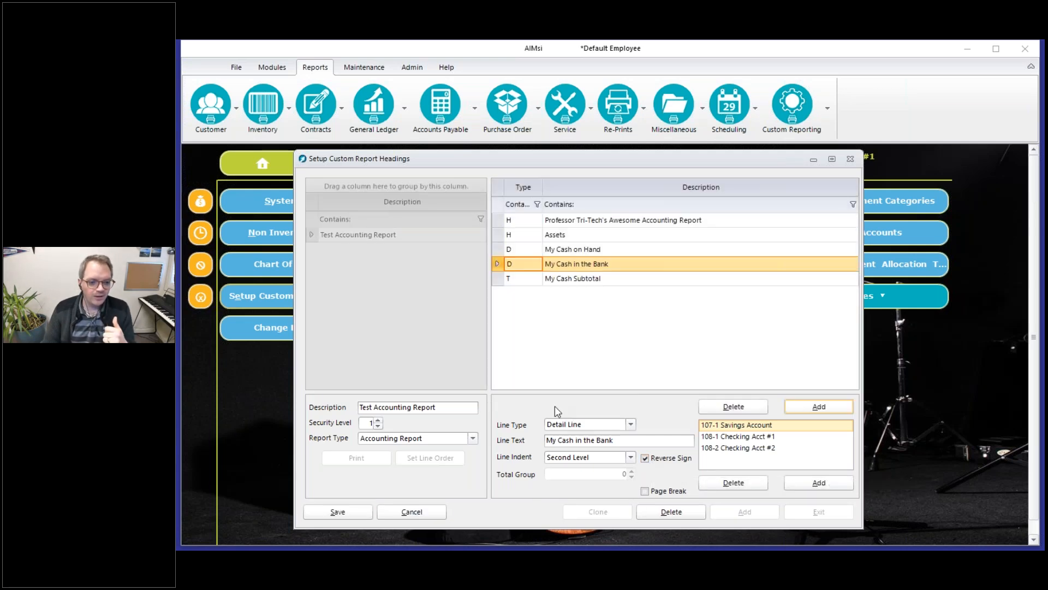
Check the My Cash on Hand line, then save the report and close the report setup
click(568, 249)
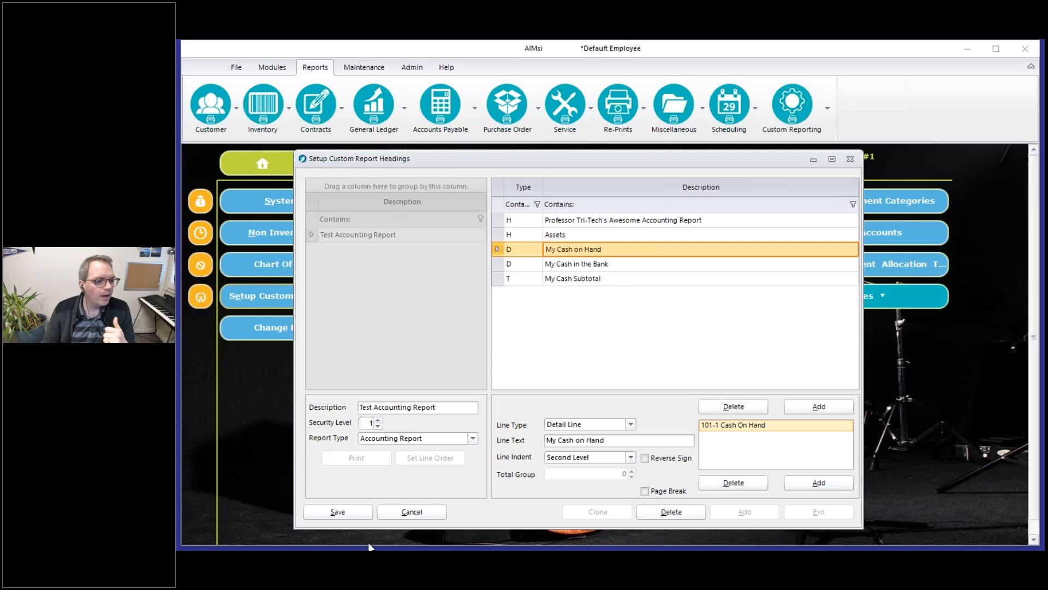
click(341, 513)
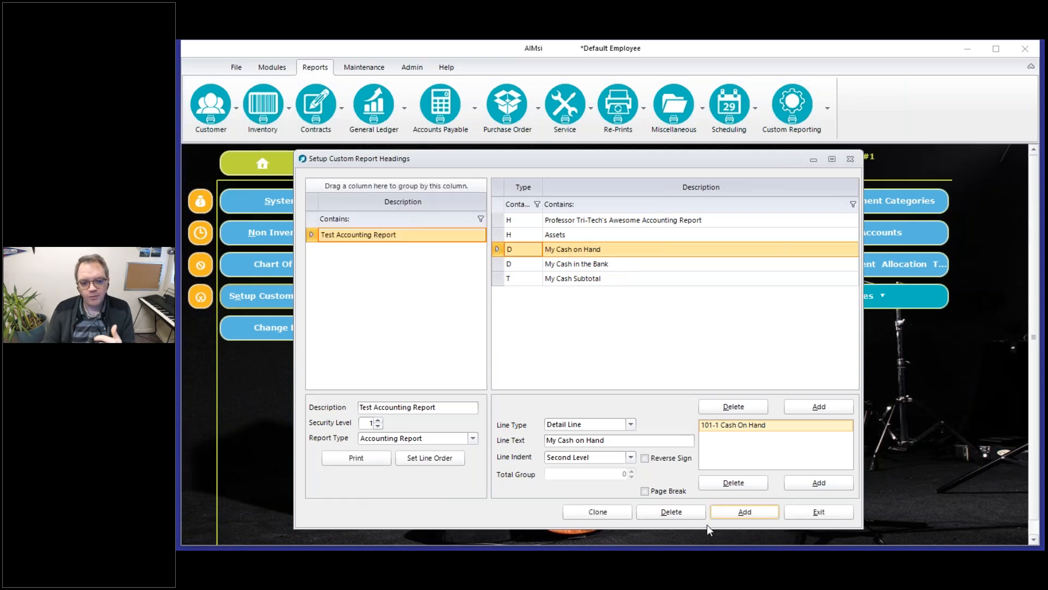
click(801, 512)
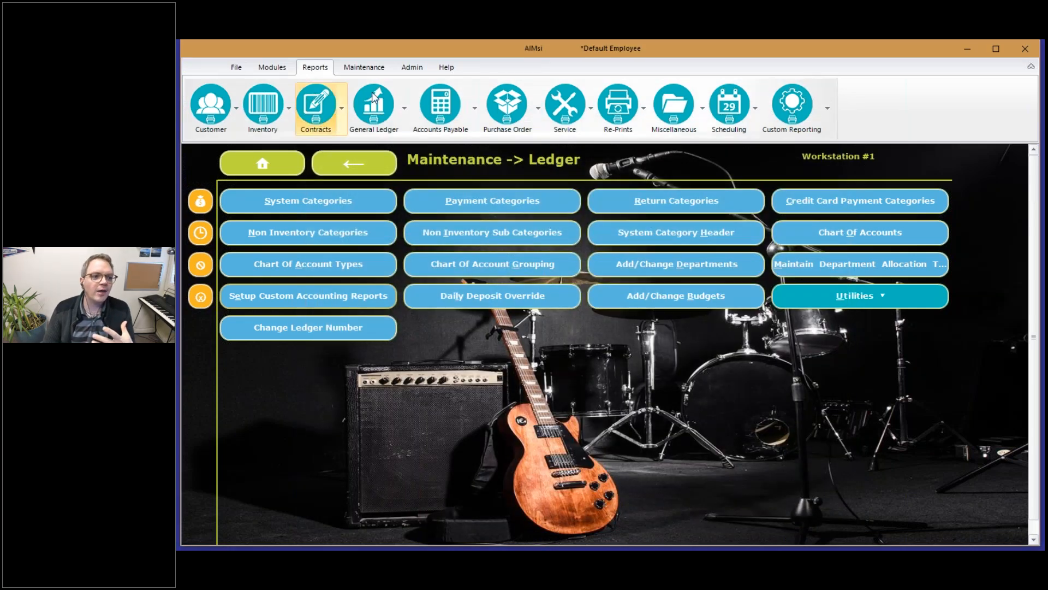
Open Custom Accounting Reports from the General Ledger reports, choose Test Accounting Report and set the start date to 1/1/2019
click(394, 96)
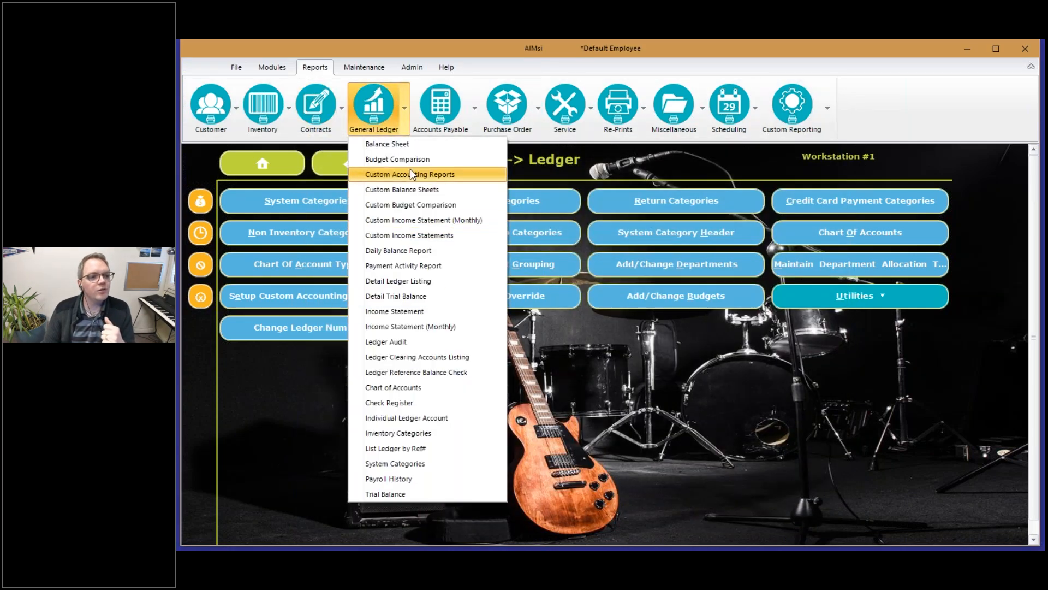
click(410, 174)
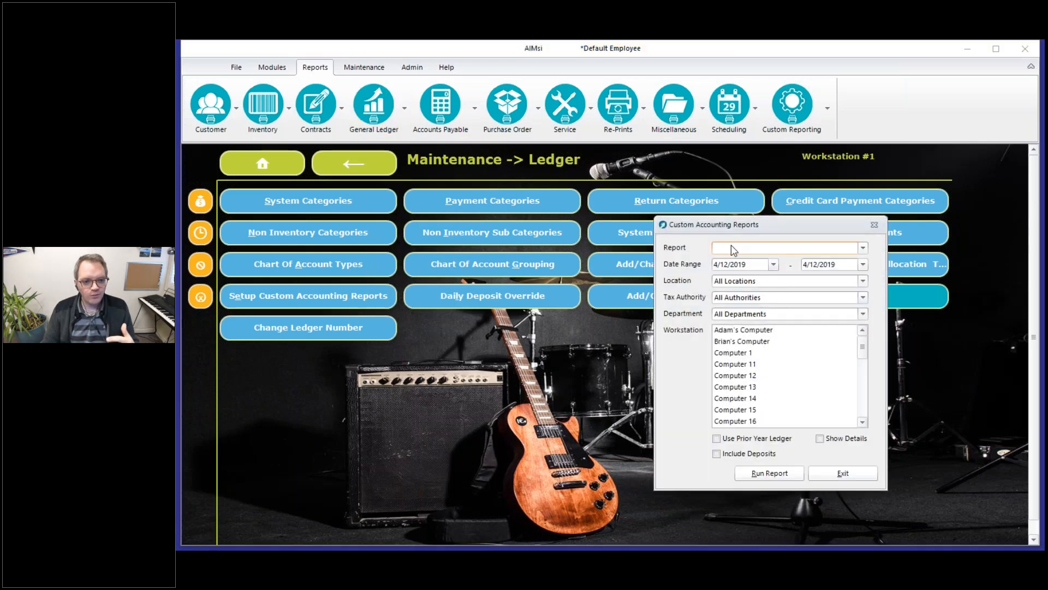
click(731, 245)
click(751, 253)
key(Tab)
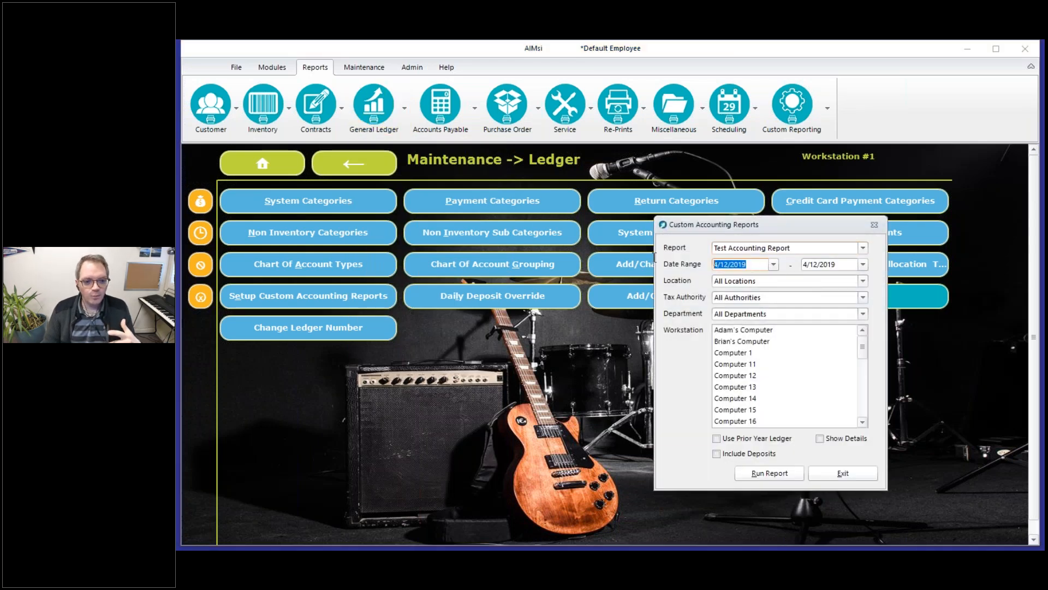
text(0101)
key(Tab)
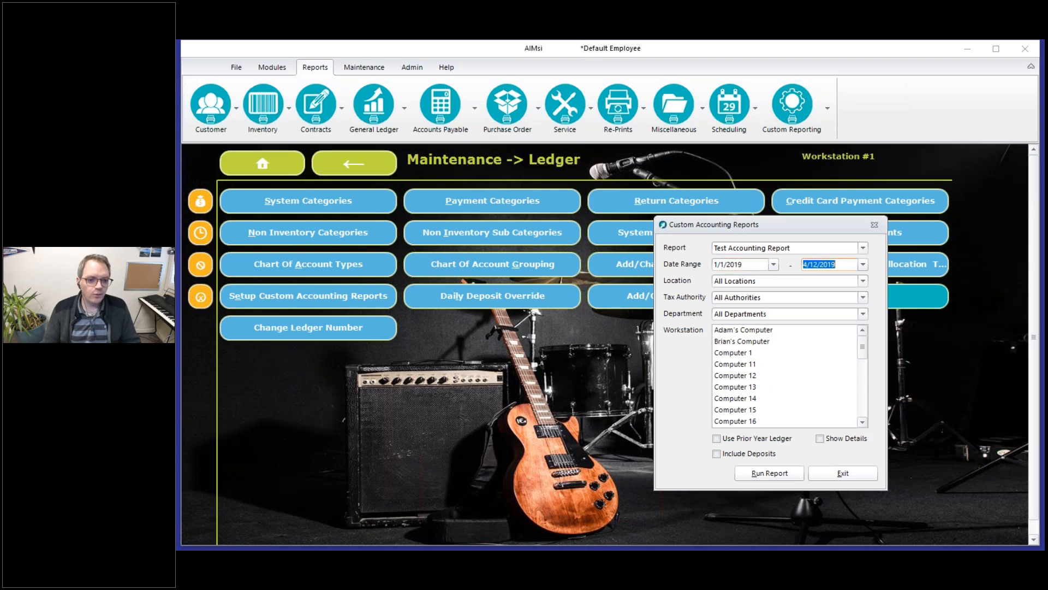
Enable Show Details, set the location to Dubuque and run the report on screen
click(828, 440)
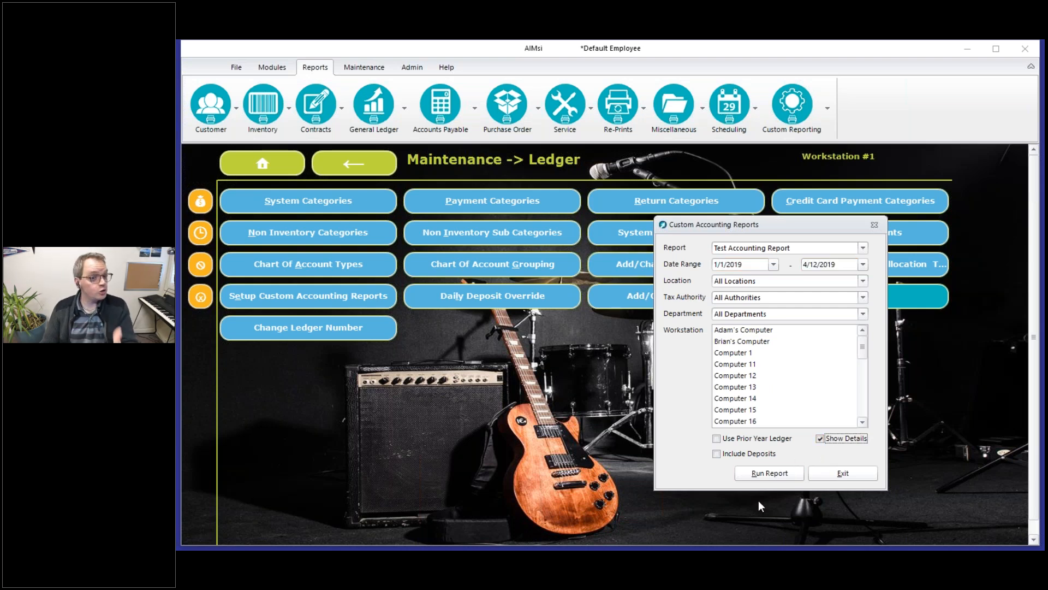
click(744, 281)
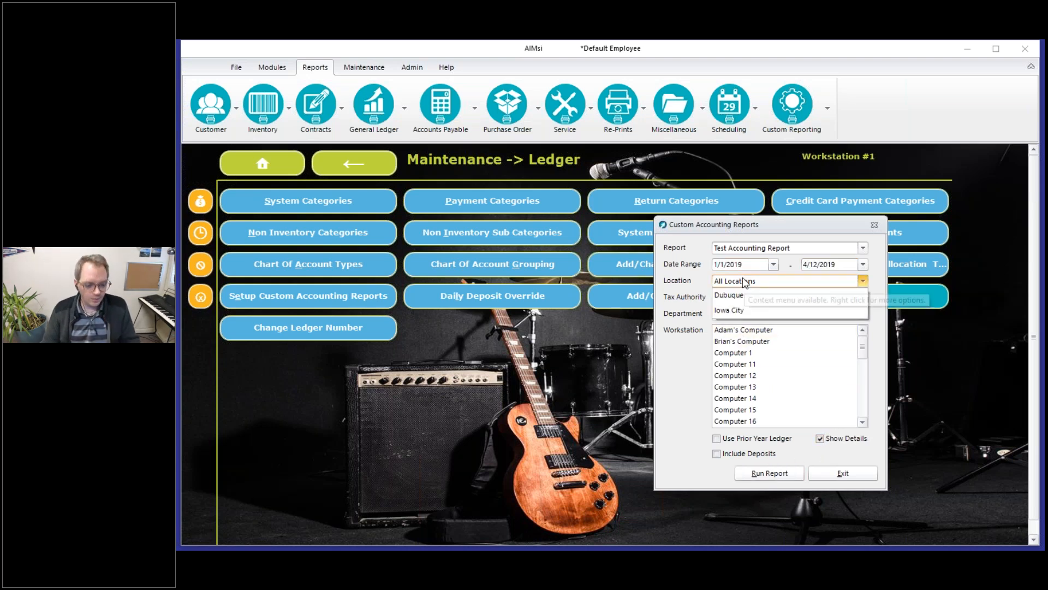
click(743, 291)
click(770, 473)
click(543, 490)
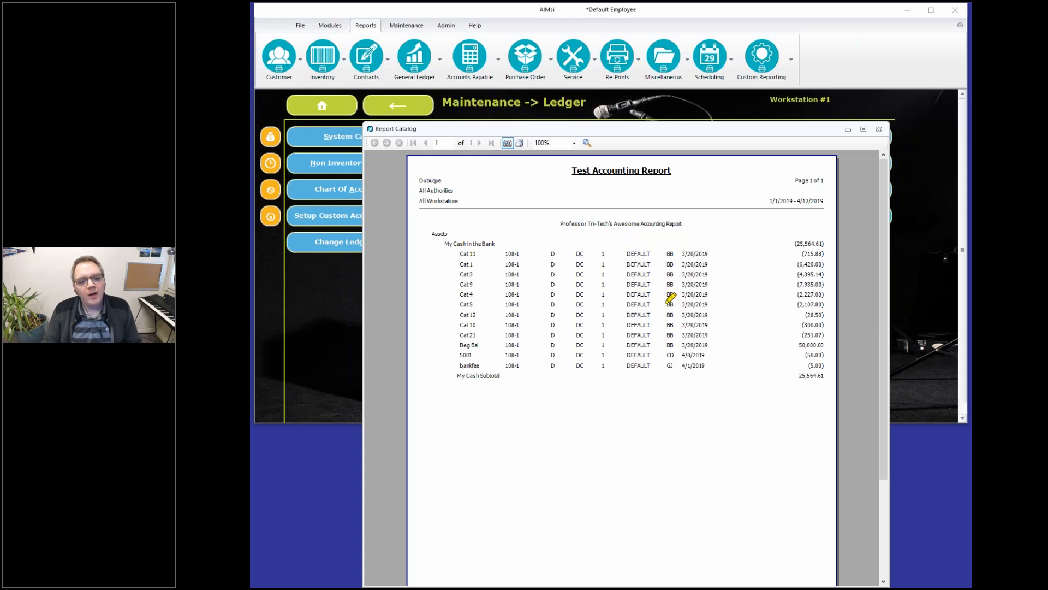
Compare the individual transaction amounts, the sign of the My Cash in the Bank amount and the My Cash Subtotal in the report
mouse_move(798, 255)
mouse_down()
mouse_move(825, 256)
mouse_move(823, 358)
mouse_move(807, 361)
mouse_move(804, 260)
mouse_up()
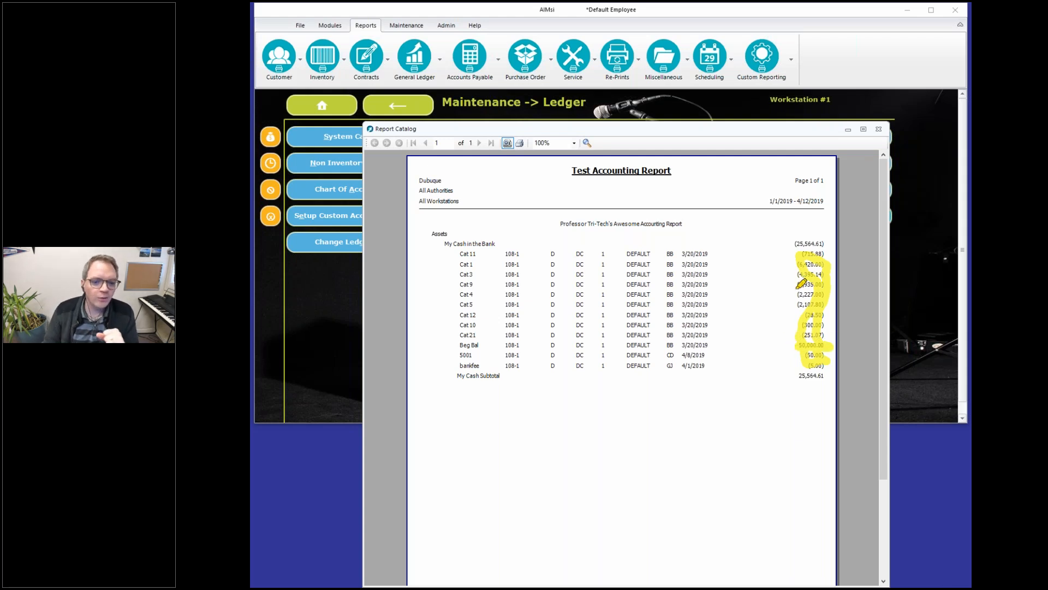
mouse_move(801, 265)
mouse_down()
mouse_move(801, 303)
mouse_move(817, 329)
mouse_move(813, 283)
mouse_up()
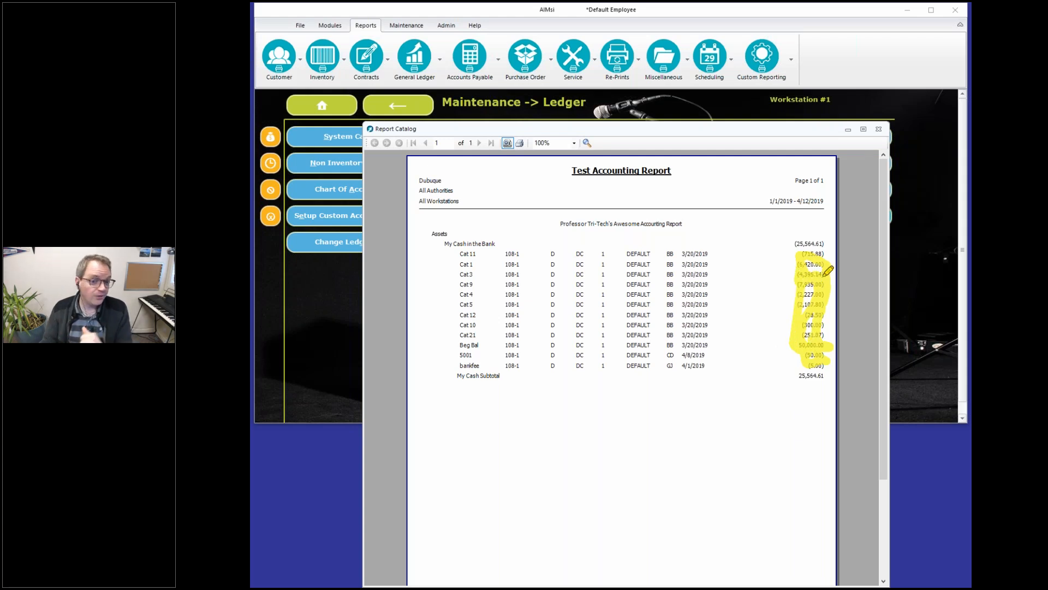
right_click(763, 263)
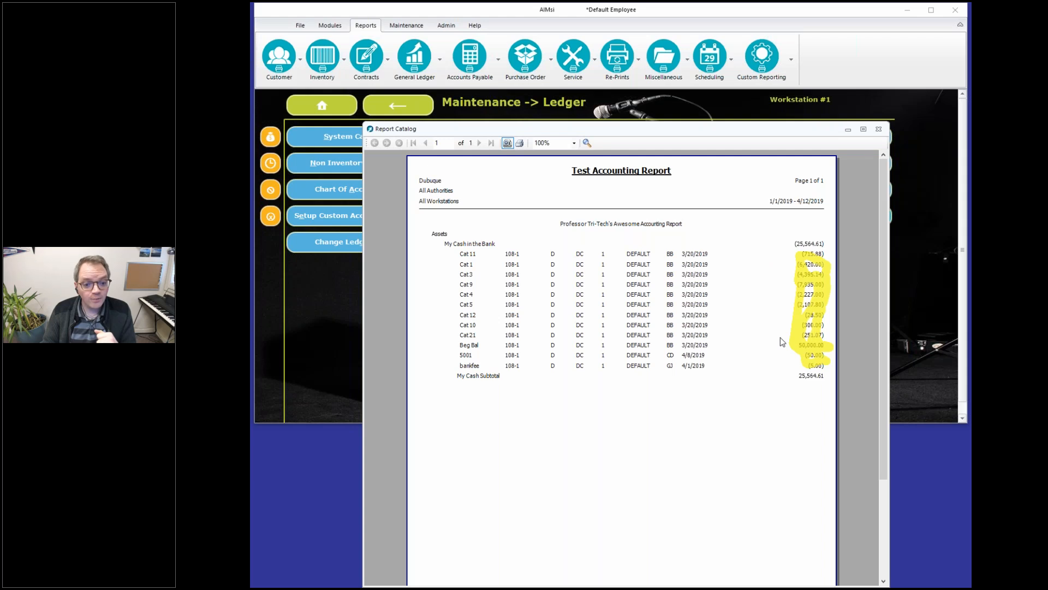
click(779, 343)
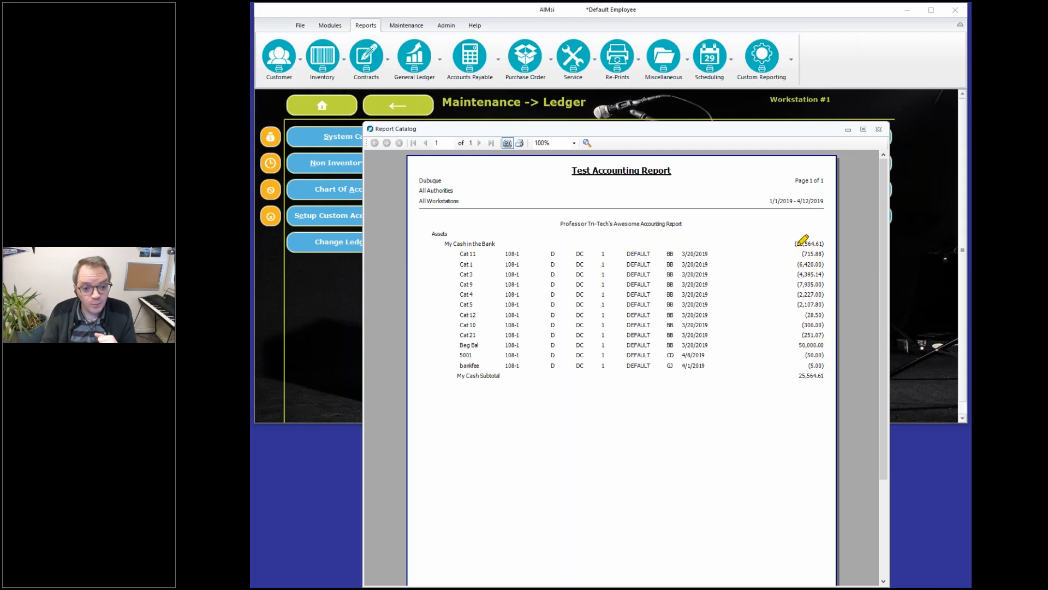
drag(795, 245, 823, 244)
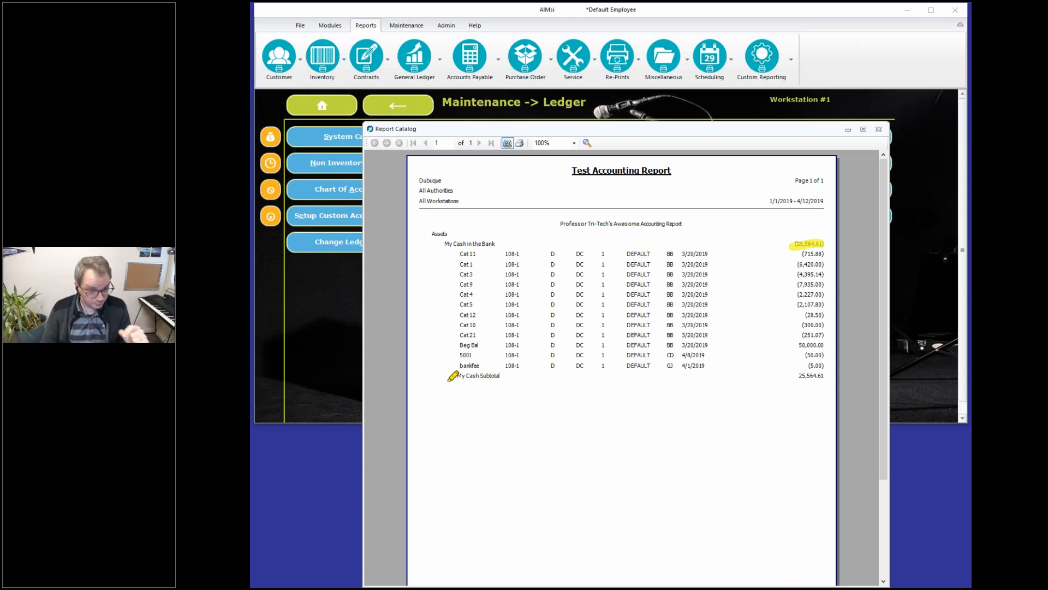
drag(454, 376, 508, 377)
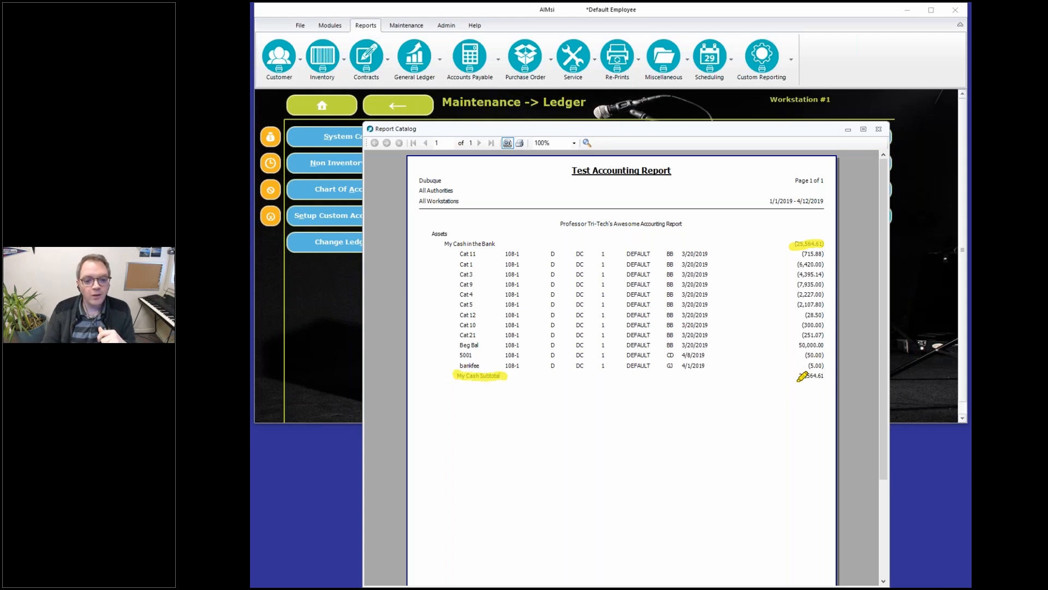
drag(793, 377, 837, 377)
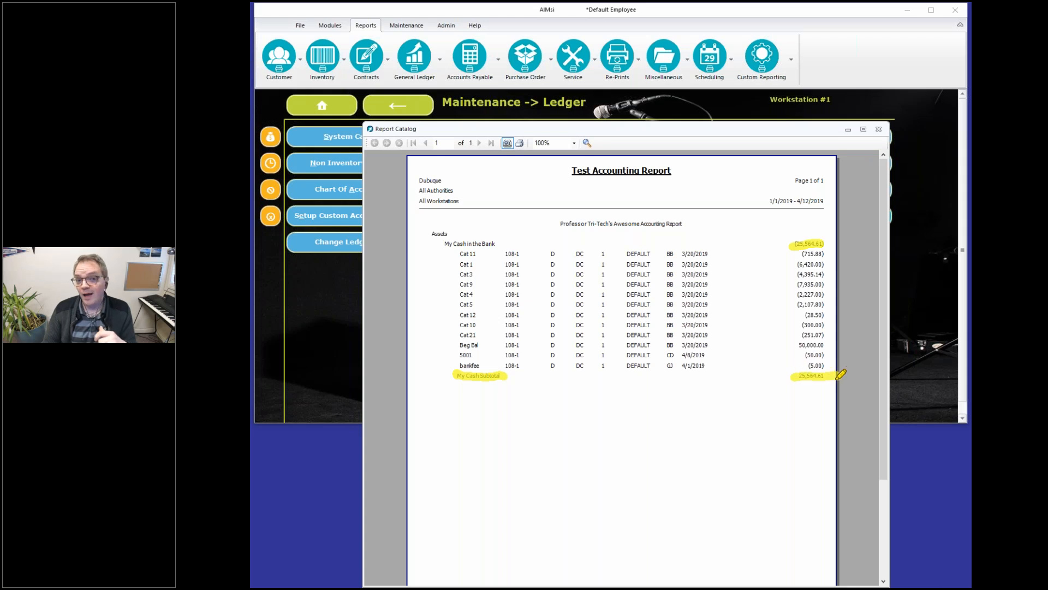
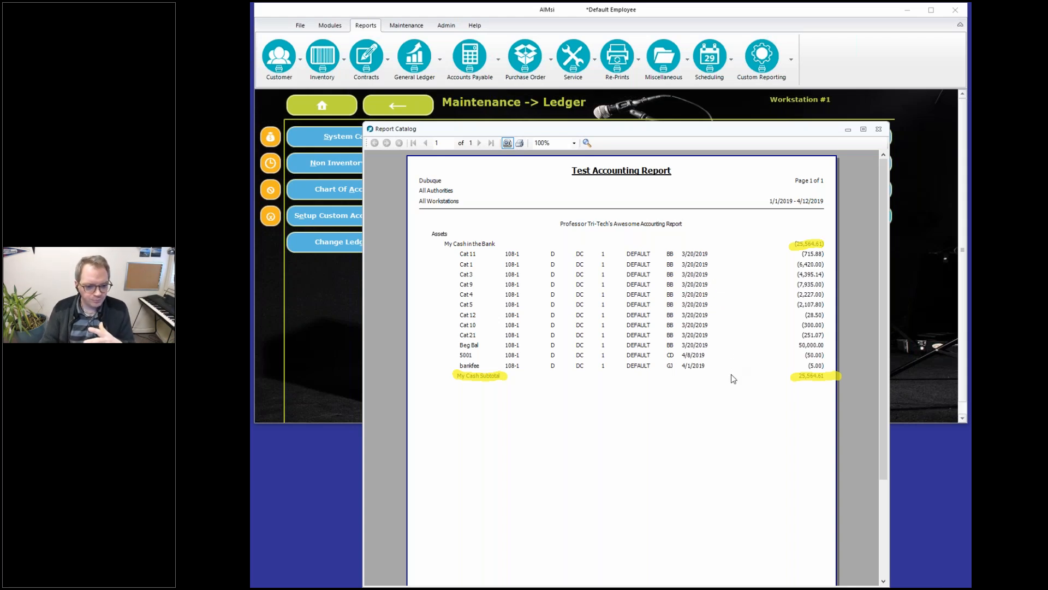
Close the report preview and the report criteria, reopen the custom accounting report setup and select Test Accounting Report
key(Escape)
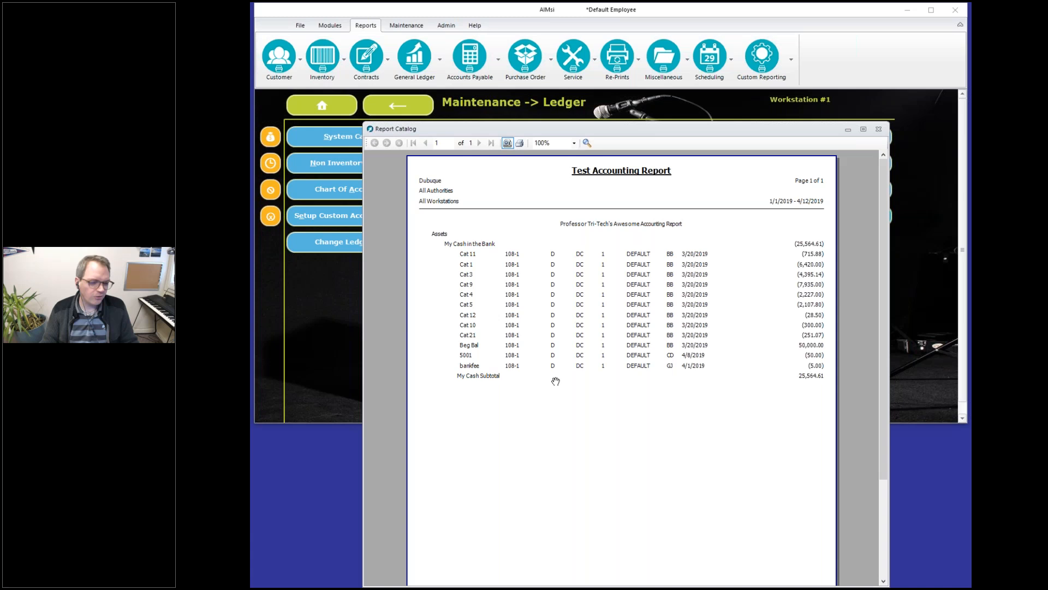
key(Escape)
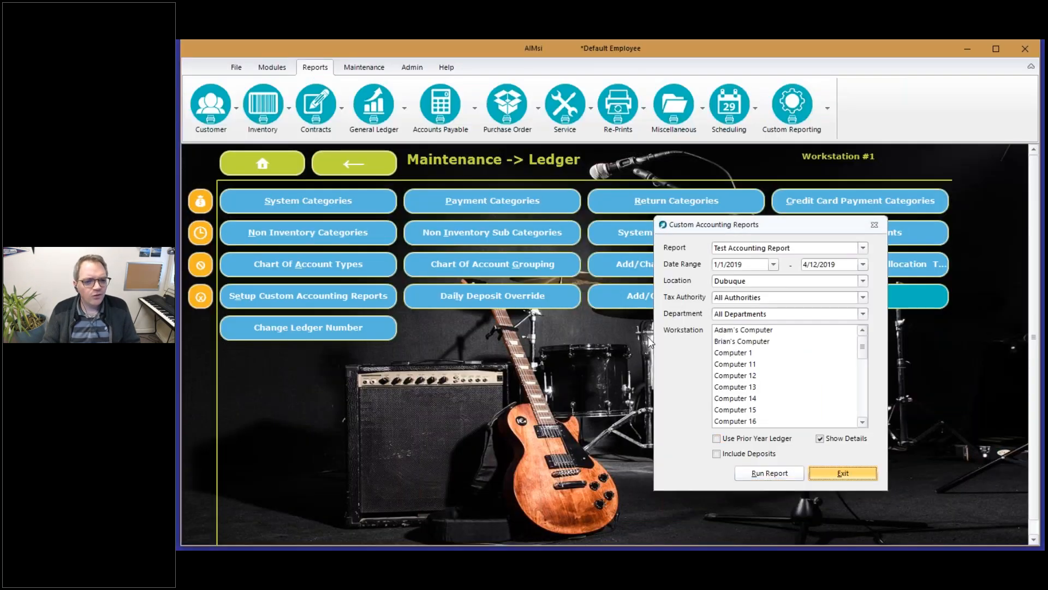
key(Escape)
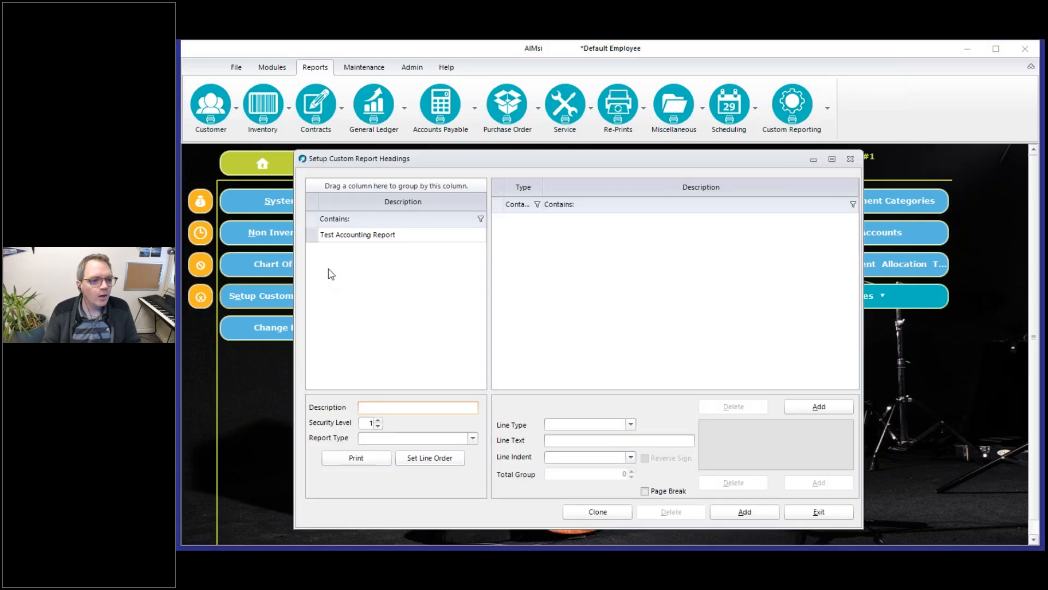
click(351, 236)
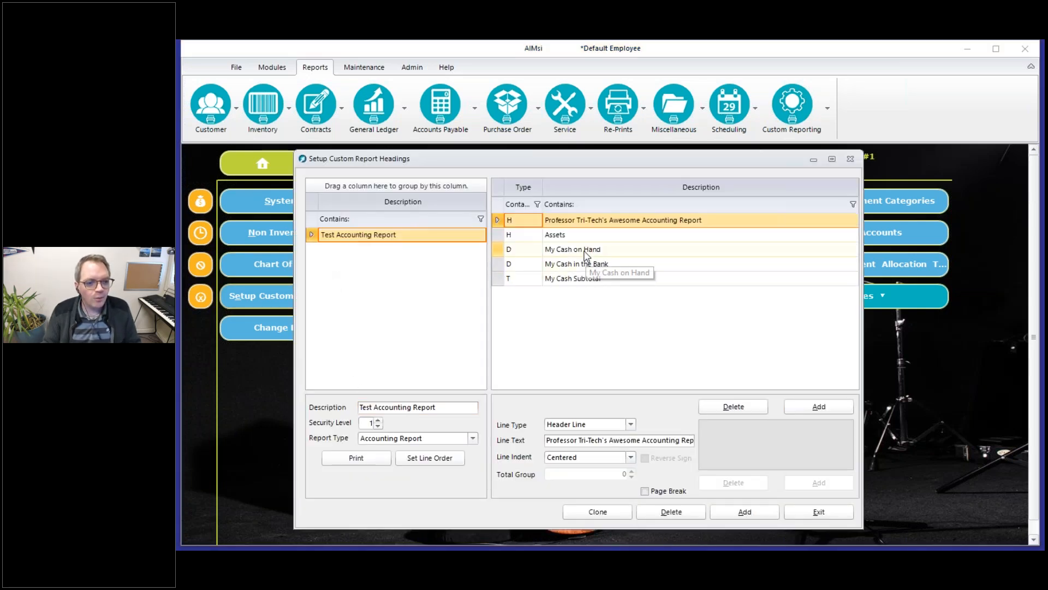
Browse the ledger accounts available for the My Cash on Hand line, then leave the list without choosing one
click(594, 273)
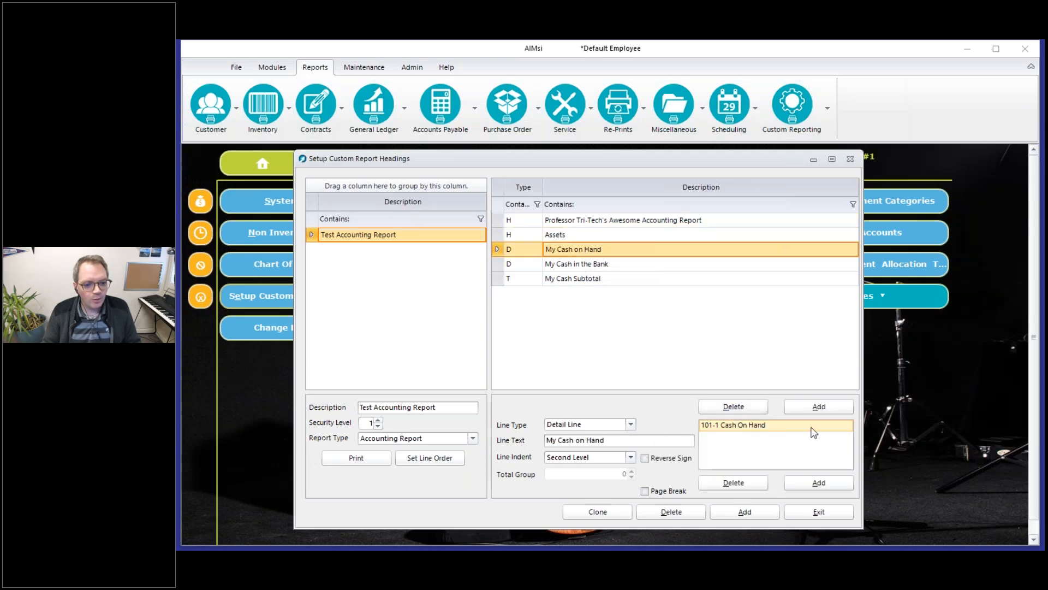
click(801, 493)
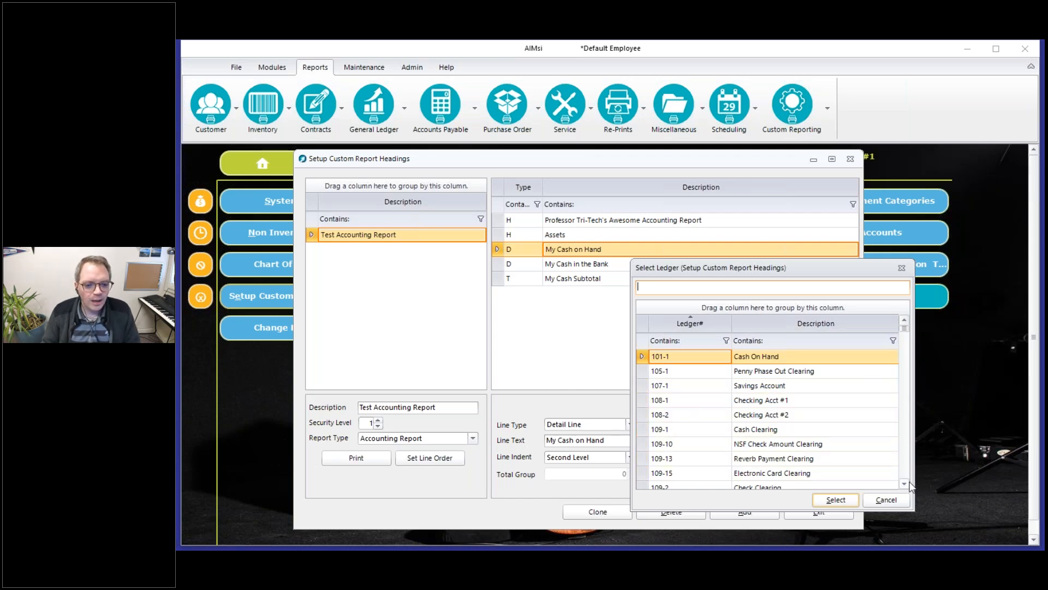
scroll(910, 485, down, 2)
scroll(910, 486, down, 3)
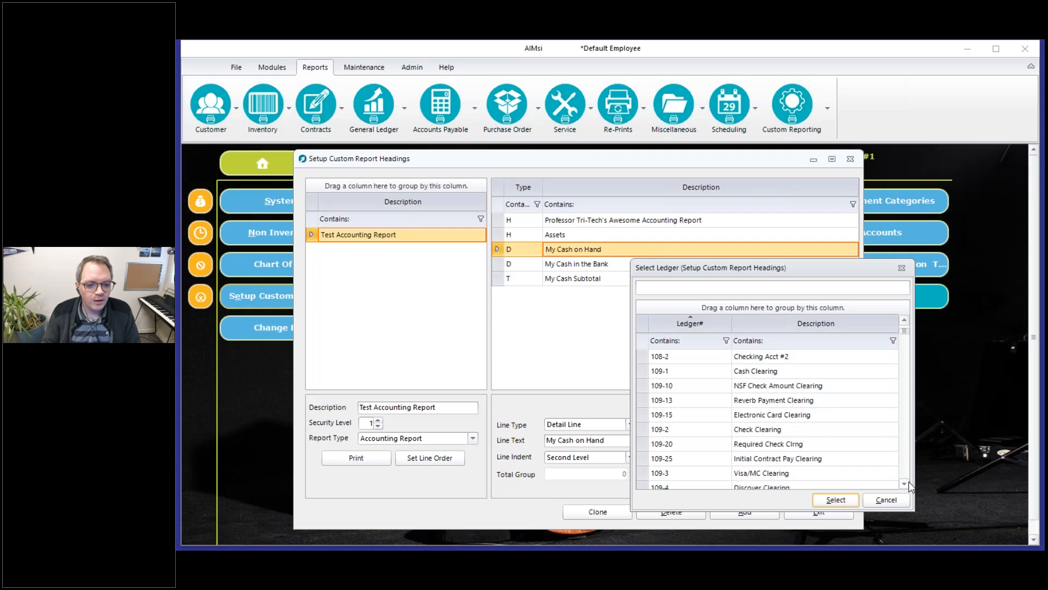
scroll(909, 481, down, 1)
scroll(908, 480, down, 2)
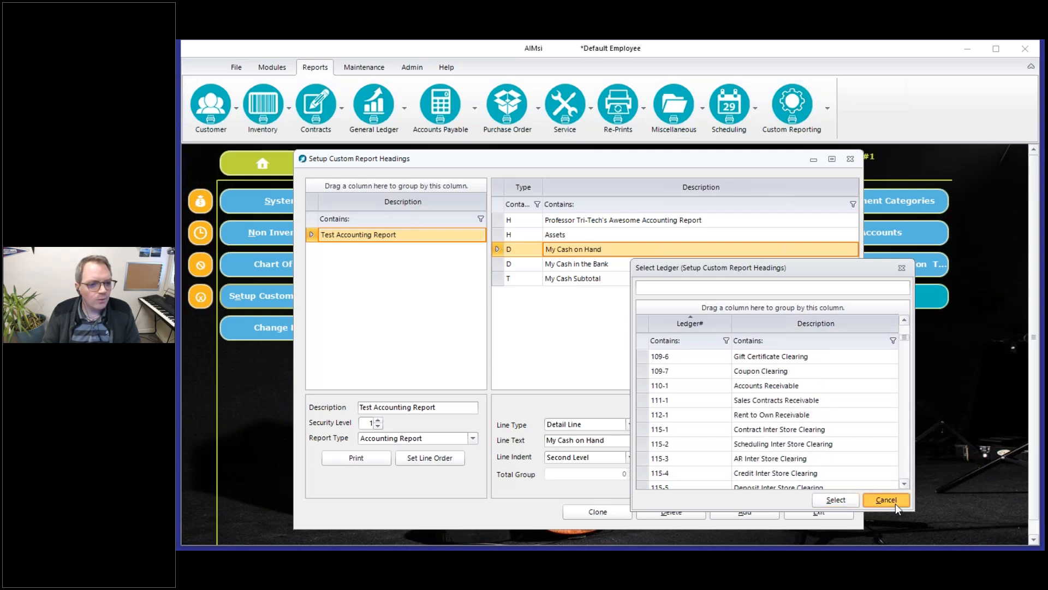
click(895, 503)
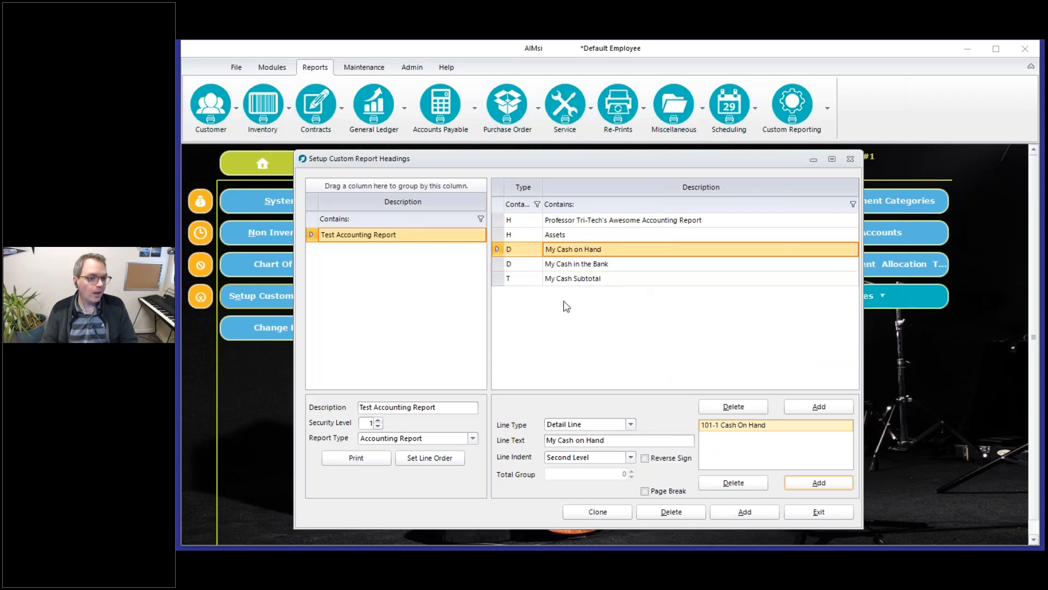
Start a new Detail Line with the text My Inventory and a Second Level indent
click(810, 411)
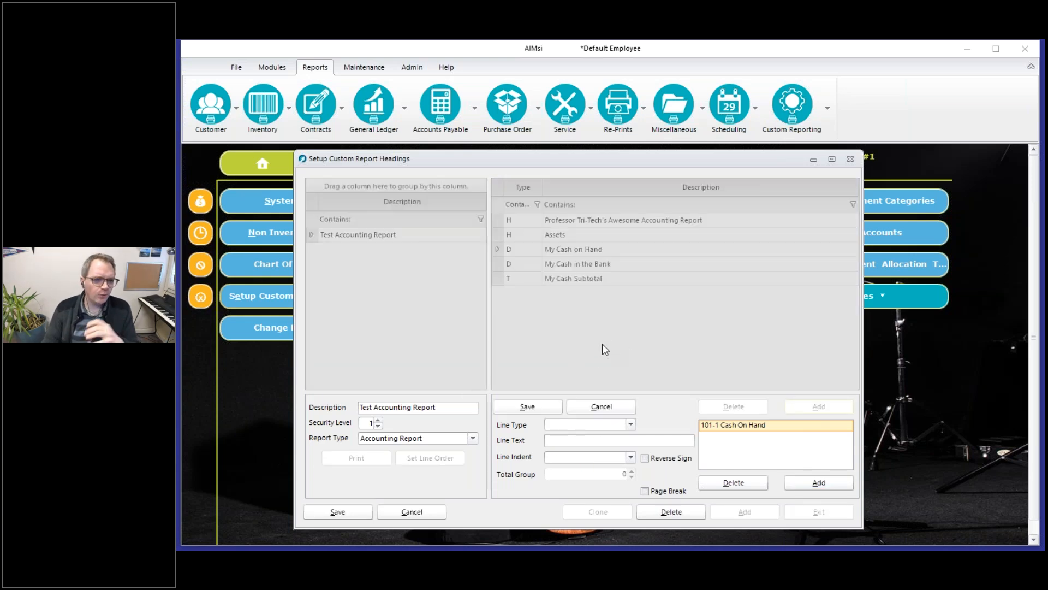
click(598, 438)
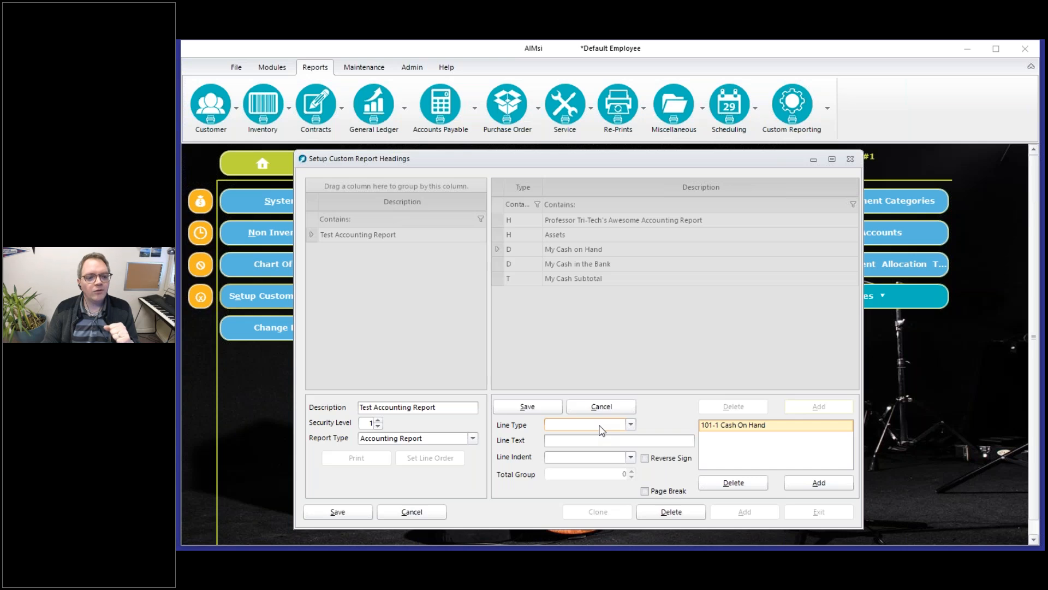
click(600, 425)
click(585, 453)
text(f)
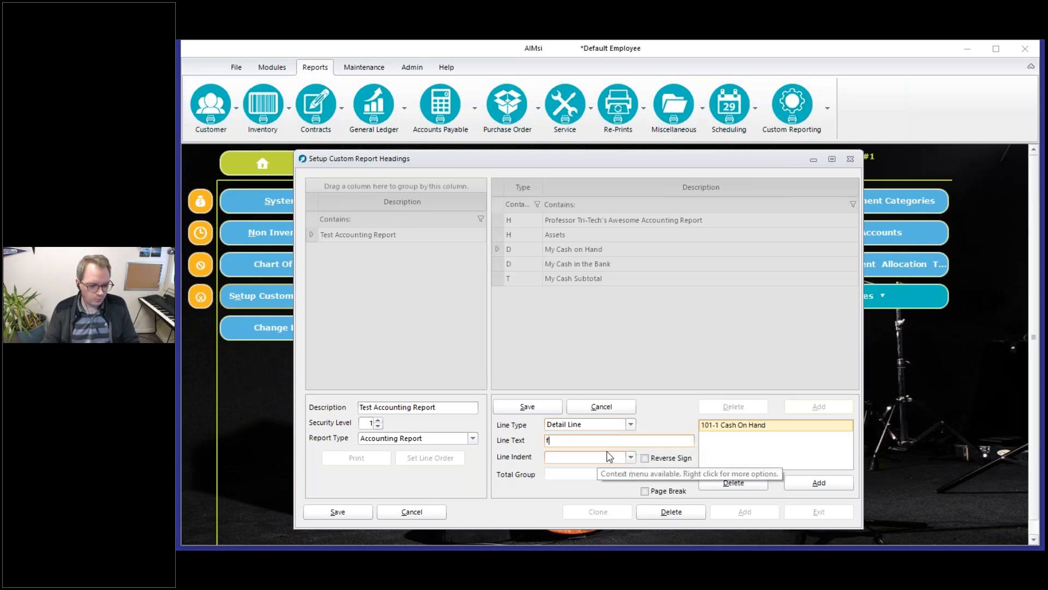
drag(570, 440, 523, 438)
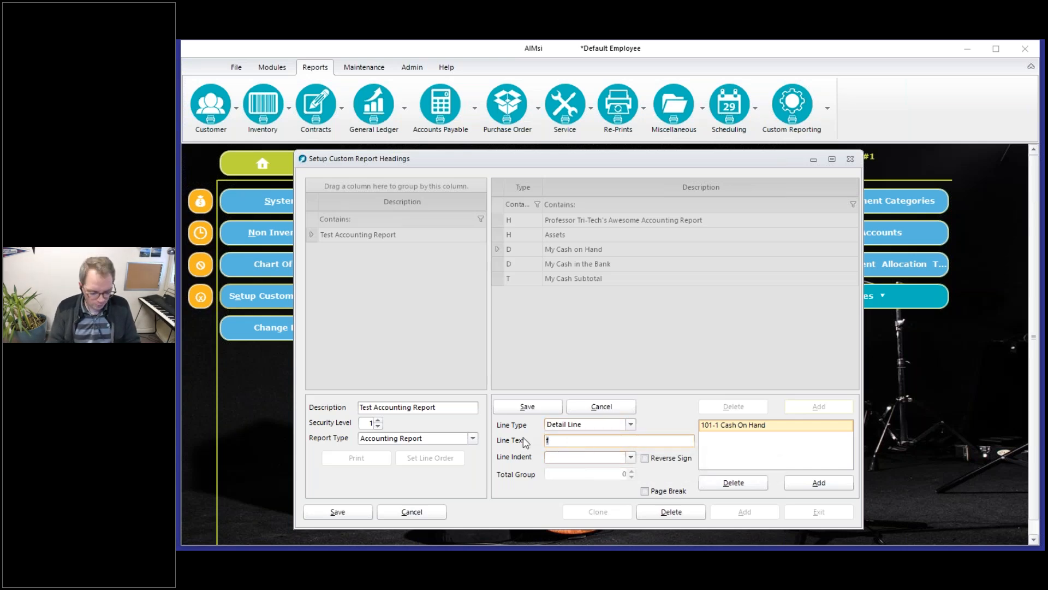
text(My Inventory)
key(Tab)
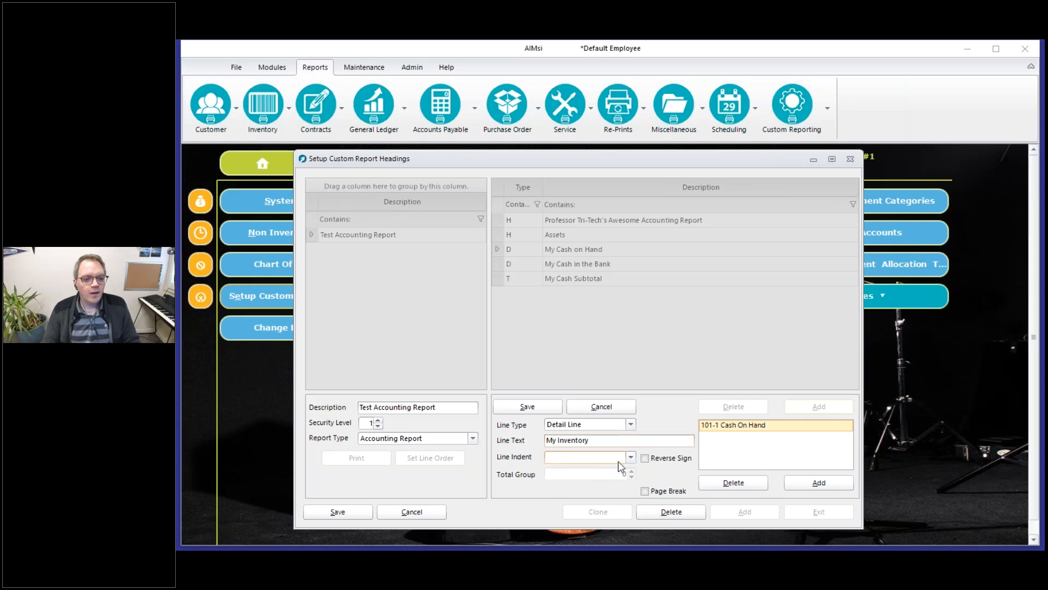
click(631, 457)
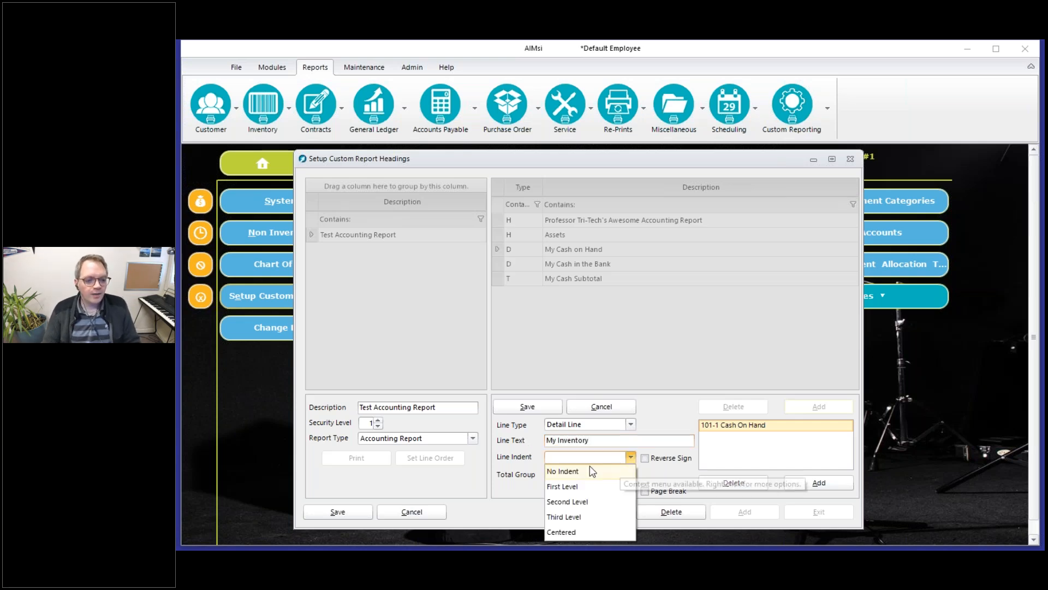
click(587, 501)
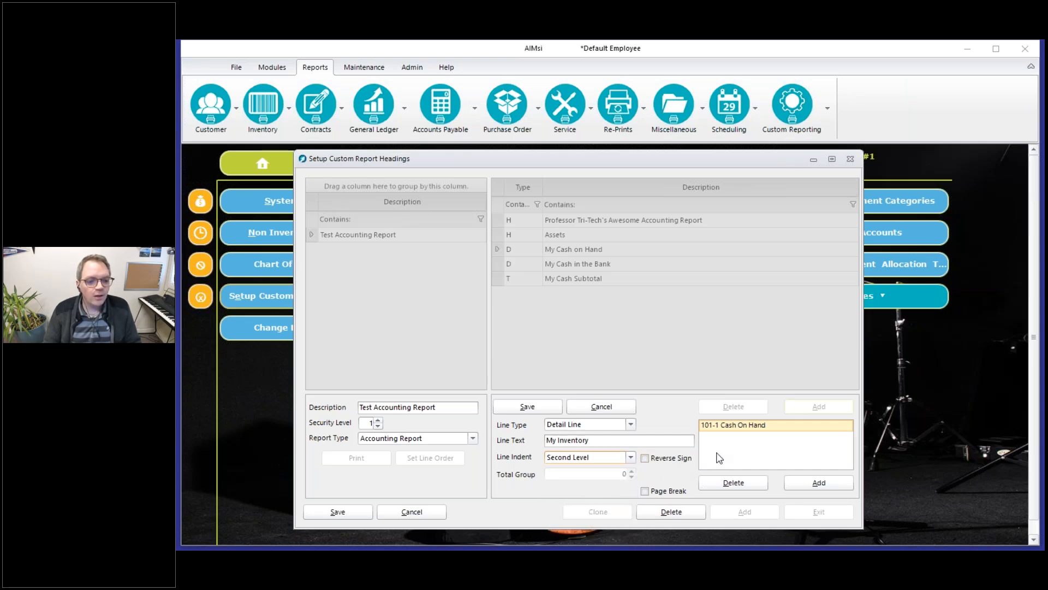
Remove 101-1 Cash On Hand from the My Inventory line and add ledger 120-1 Inv Band with no source
click(754, 482)
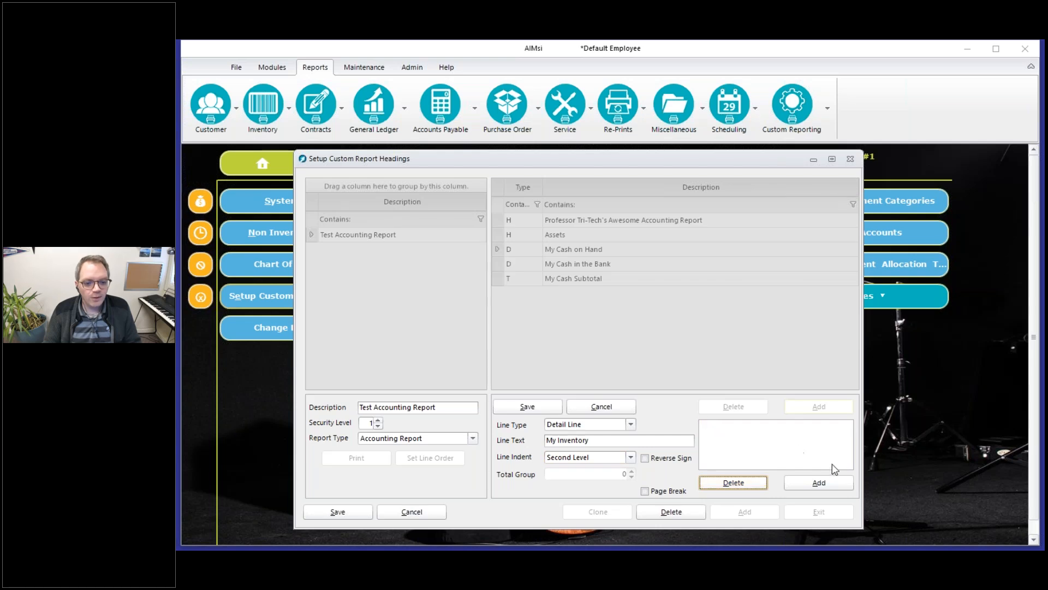
click(818, 482)
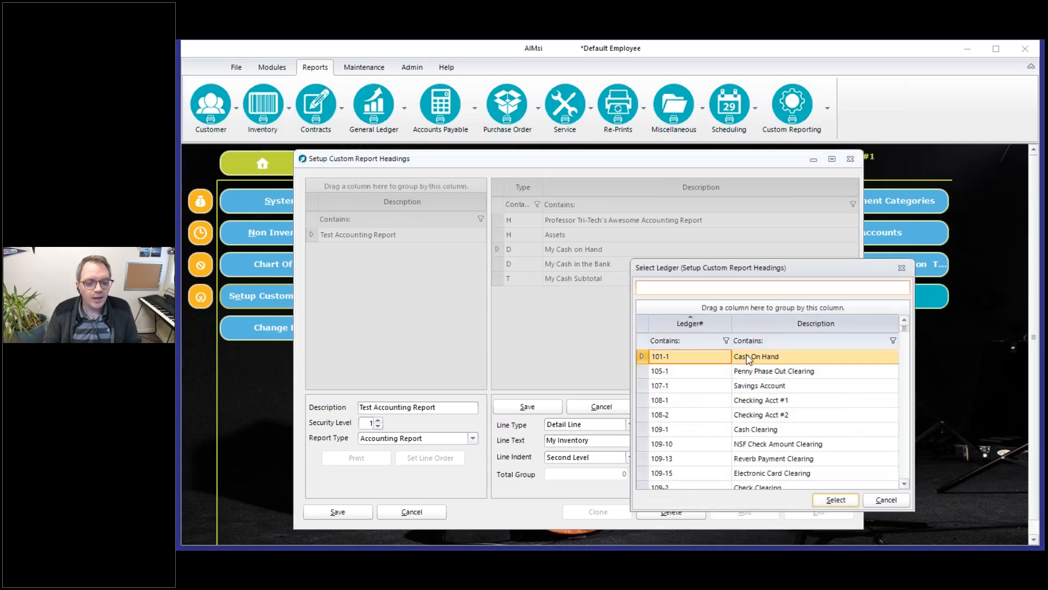
text(inv b)
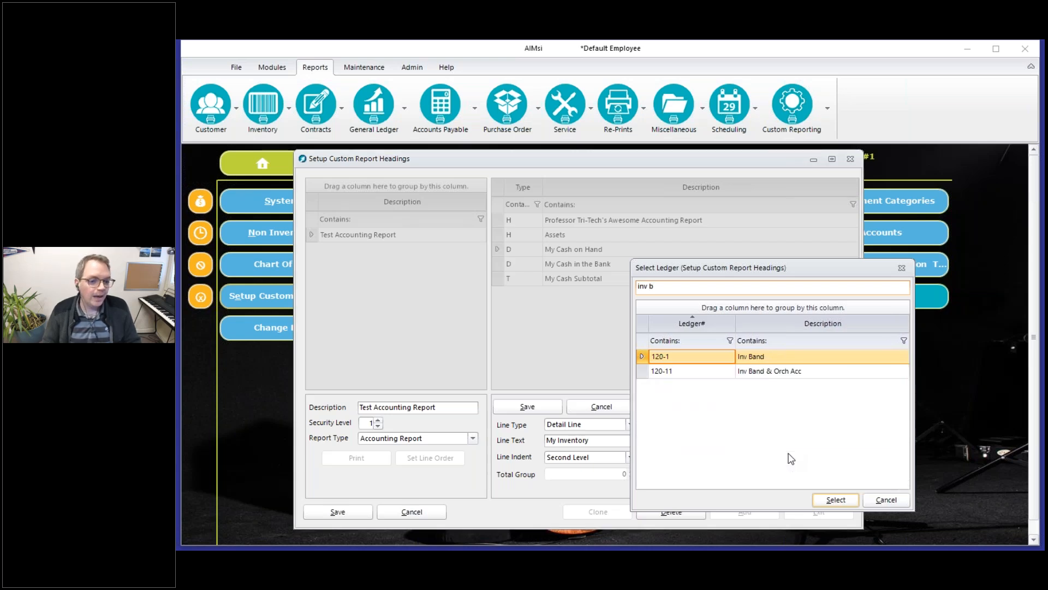
key(Return)
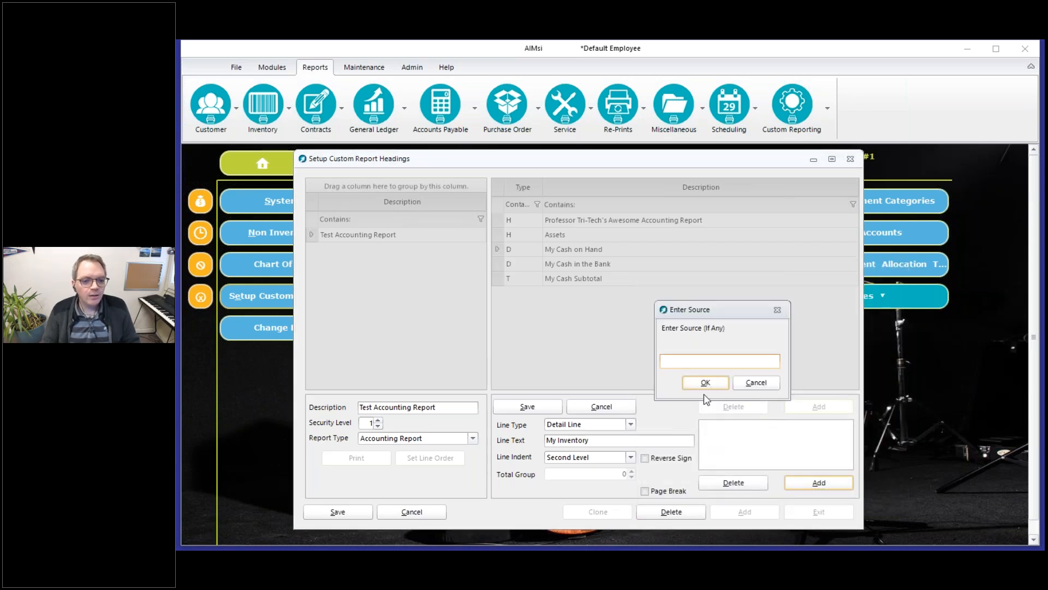
click(696, 379)
Add ledger 120-2 Inv Orchestra with no source to the My Inventory line and save the line
click(818, 482)
text(ionv)
key(BackSpace)
key(BackSpace)
key(BackSpace)
key(BackSpace)
key(BackSpace)
text(inv o)
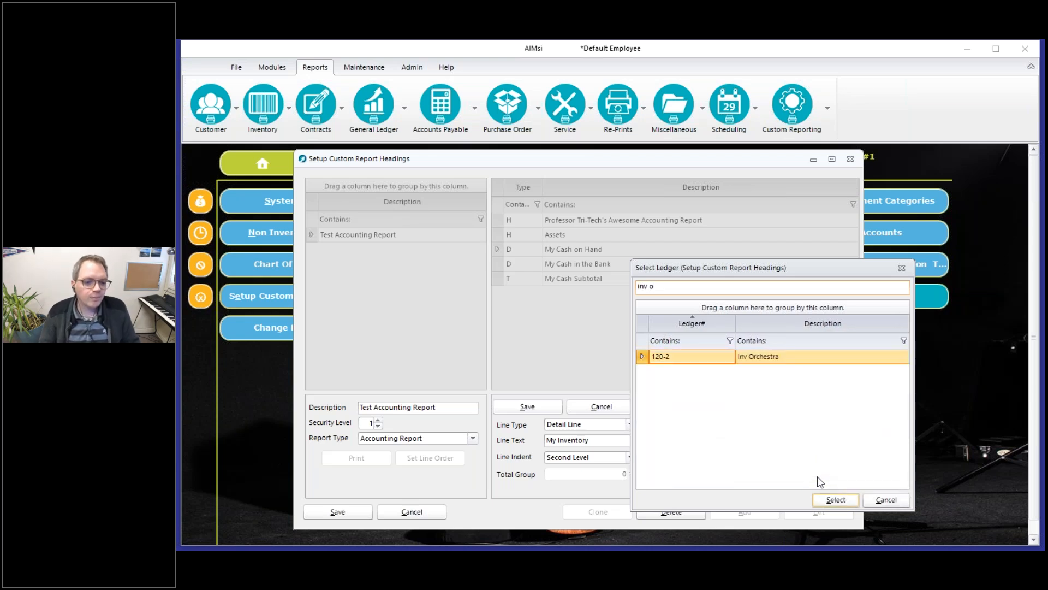
key(Return)
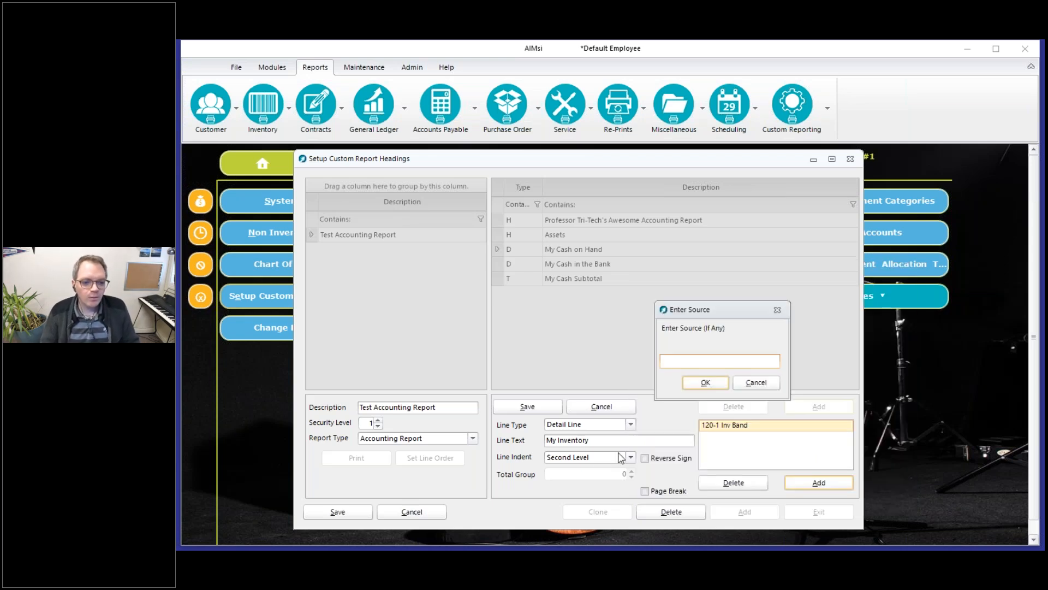
click(701, 384)
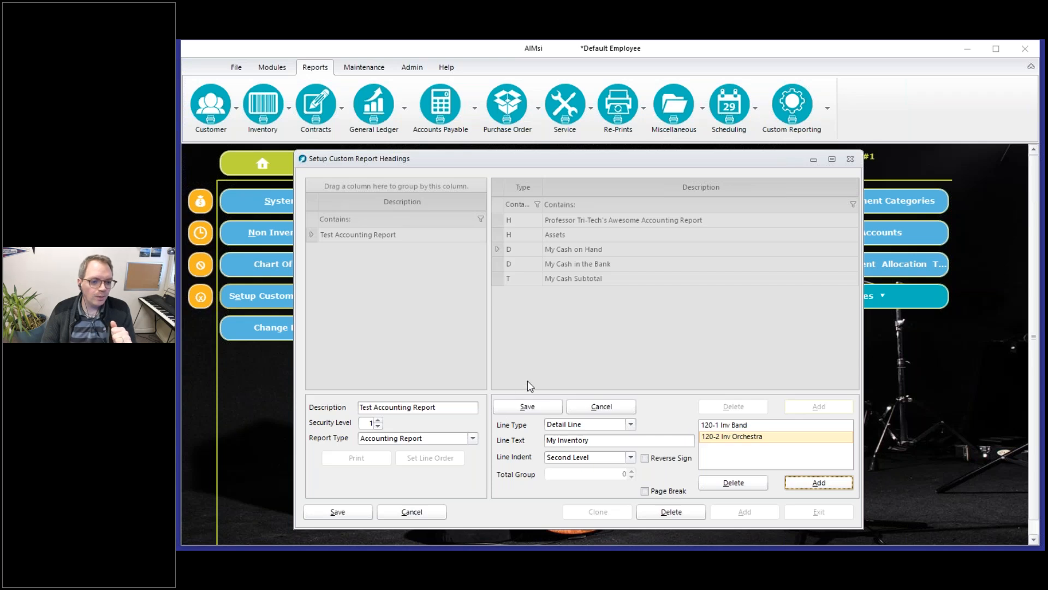
click(528, 407)
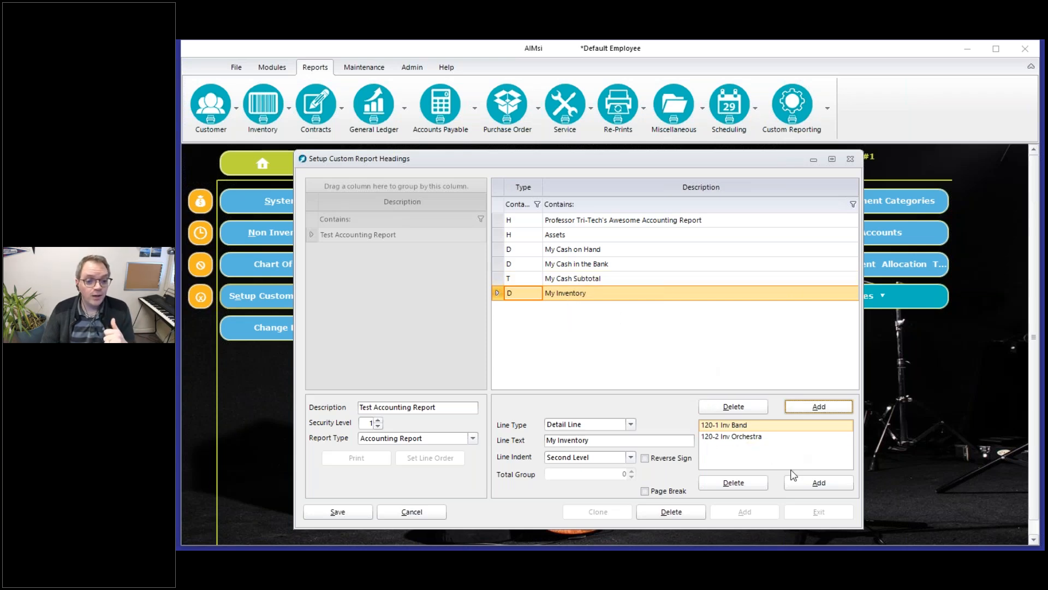
Start another Detail Line with the text Receivables and a Second Level indent
click(814, 407)
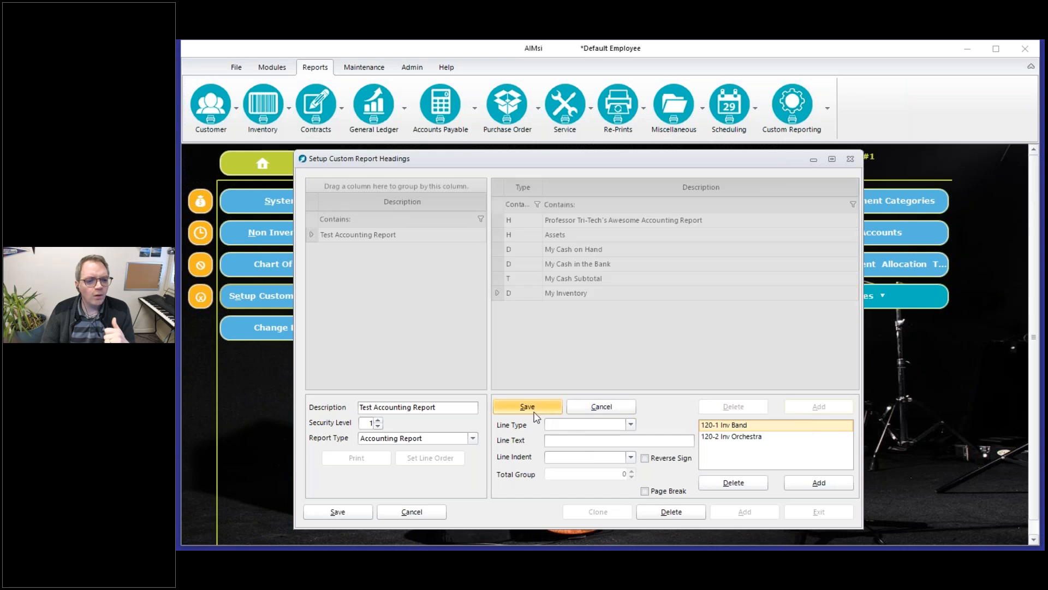
click(583, 425)
click(564, 454)
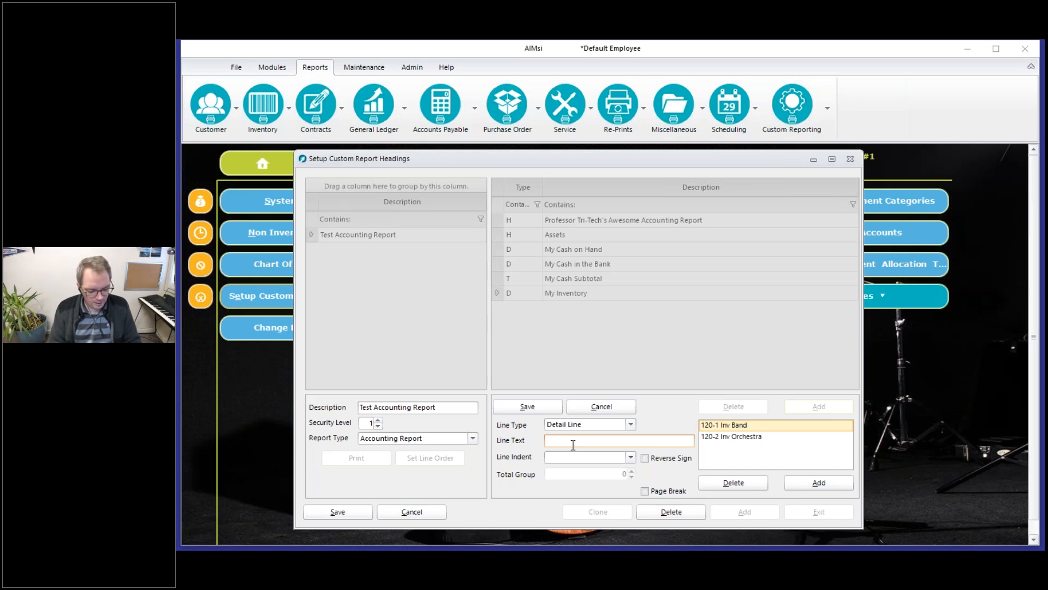
text(Receiab)
key(BackSpace)
key(BackSpace)
key(BackSpace)
text(iaable)
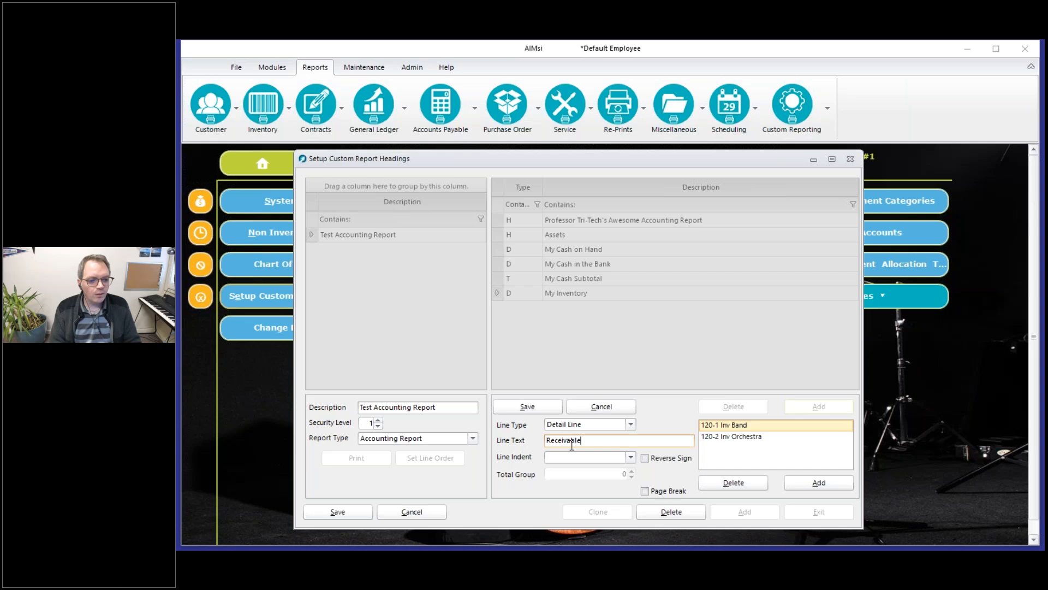
text(ss)
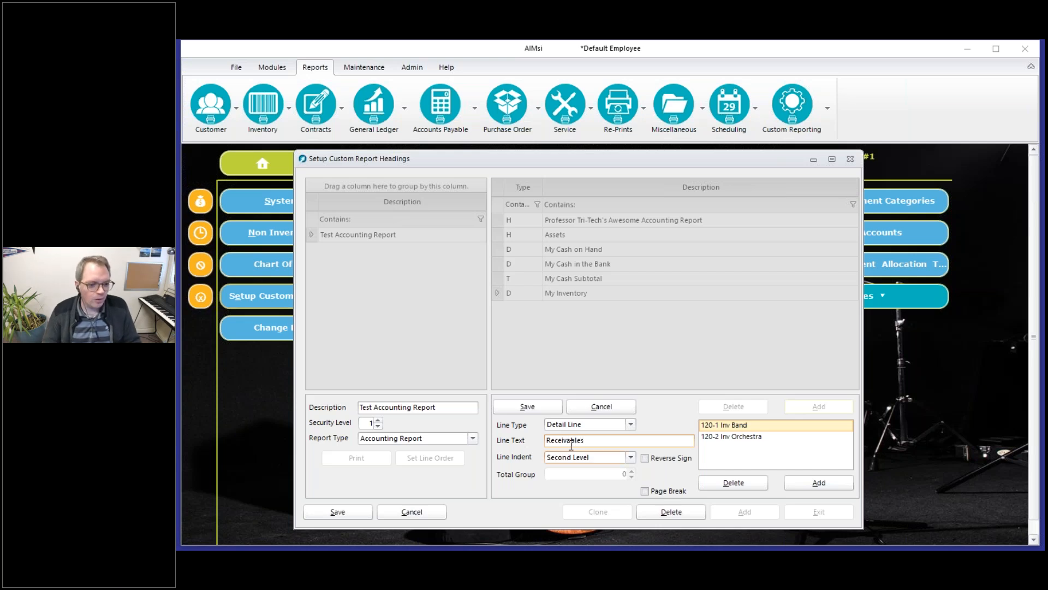
Remove both inventory ledgers from the Receivables line and add ledger 110-1 Accounts Receivable with no source
click(752, 484)
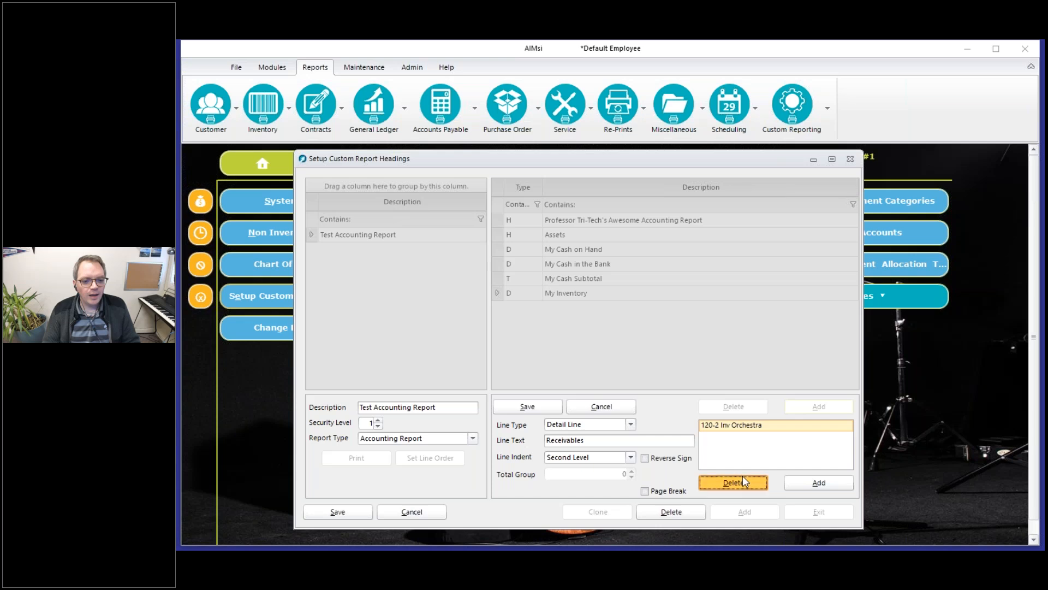
click(752, 484)
click(819, 482)
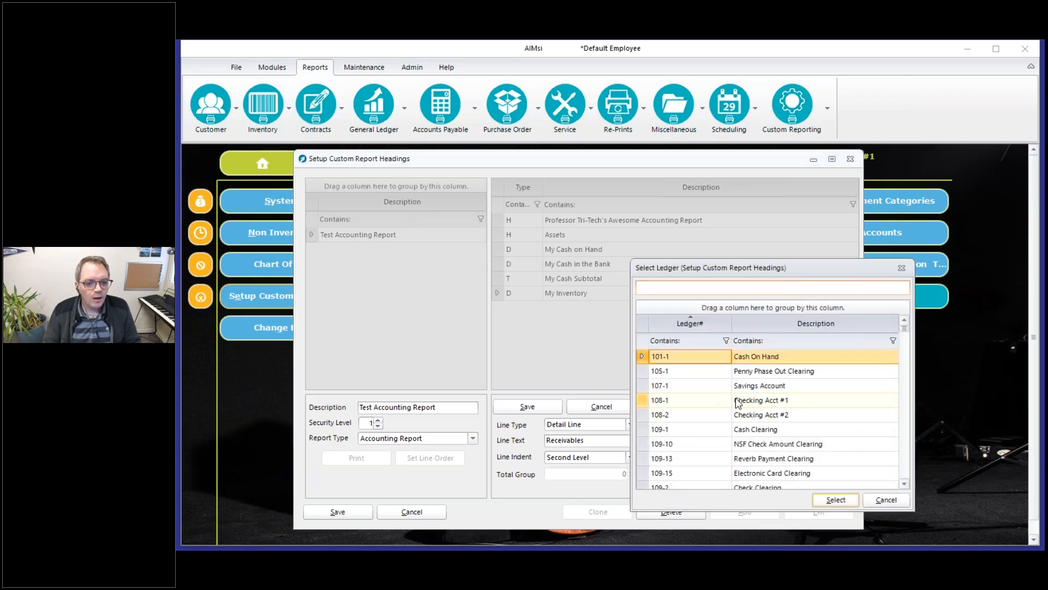
text(recei)
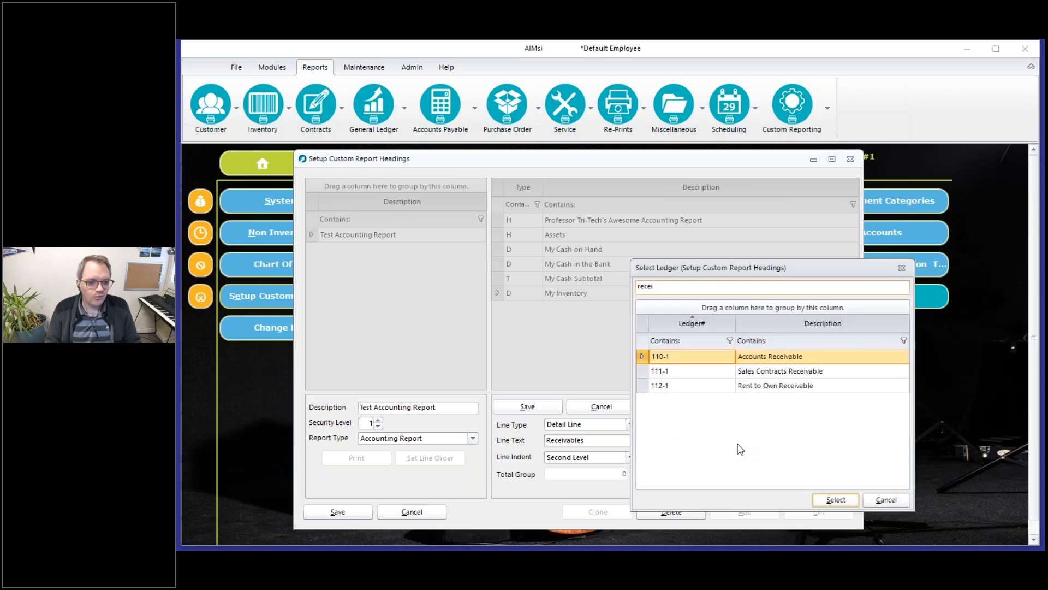
key(Return)
click(708, 382)
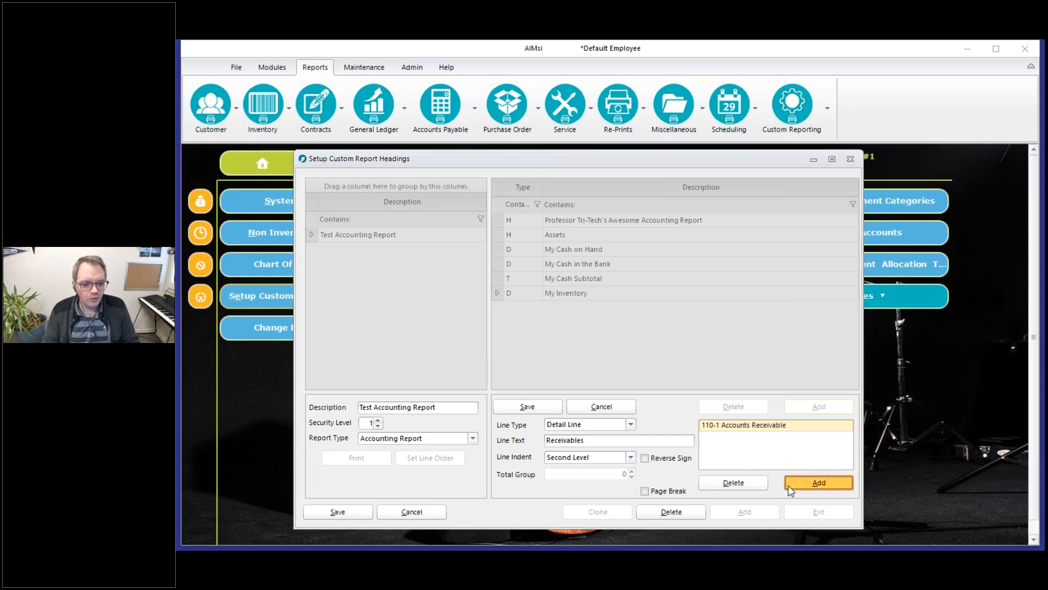
Add ledger 111-1 Sales Contracts Receivable with no source to the Receivables line
click(817, 482)
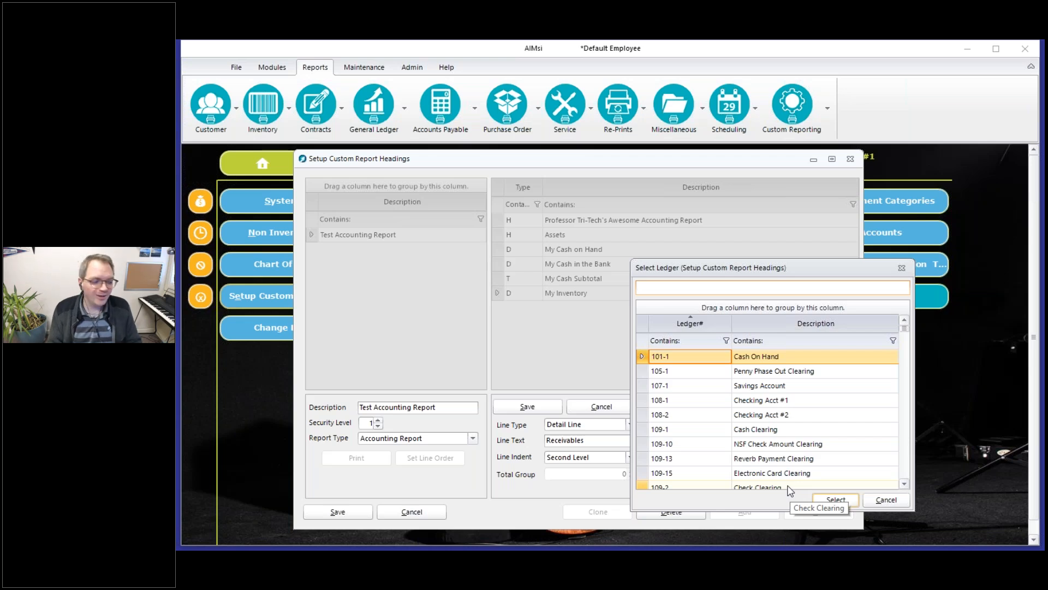
text(re)
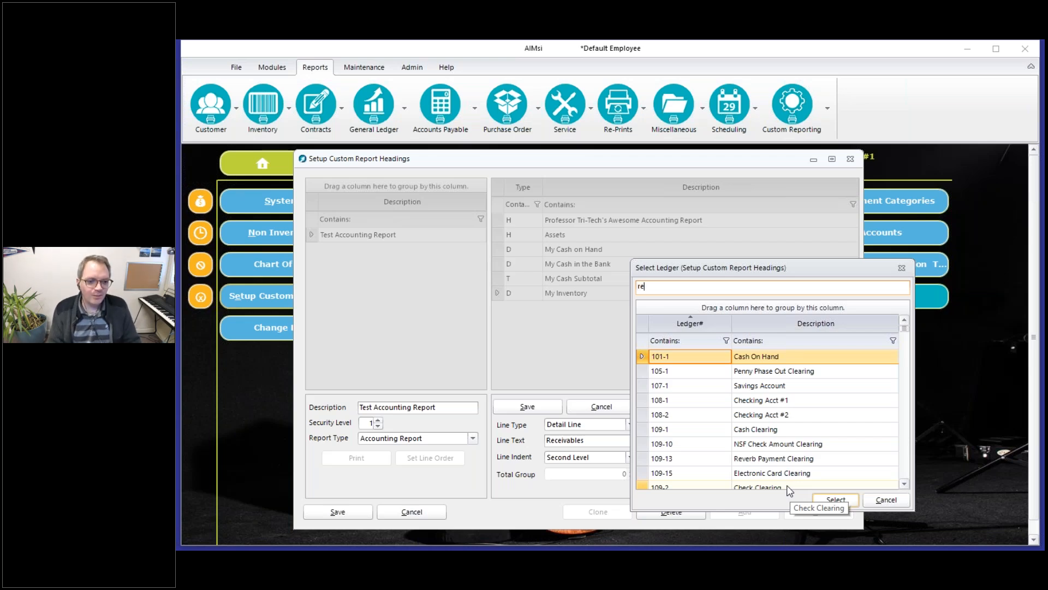
text(cei)
key(Down)
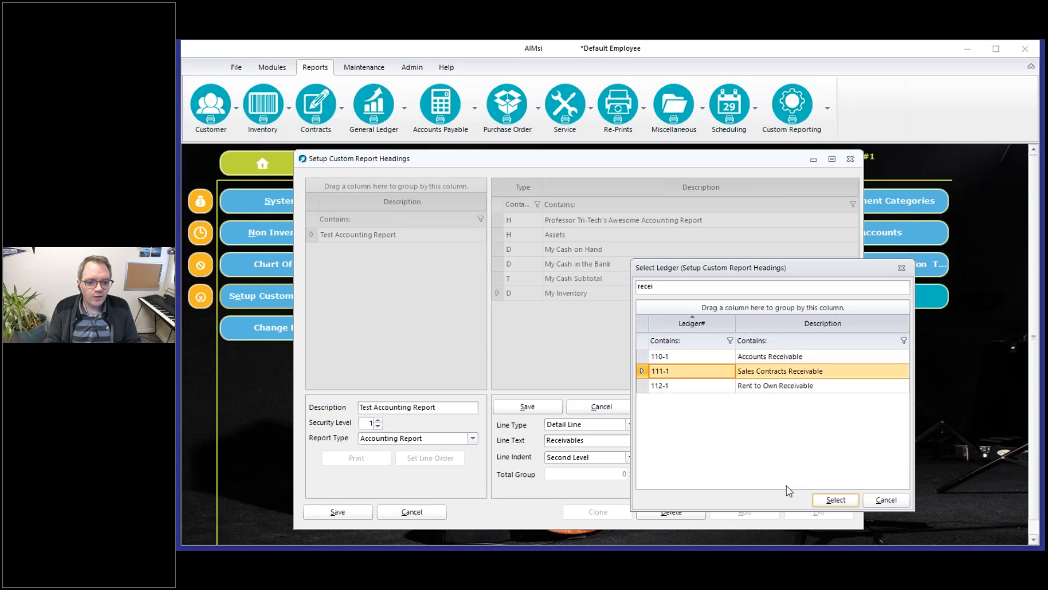
key(Return)
Add ledger 112-1 Rent to Own Receivable with no source to the Receivables line and save the line
key(Return)
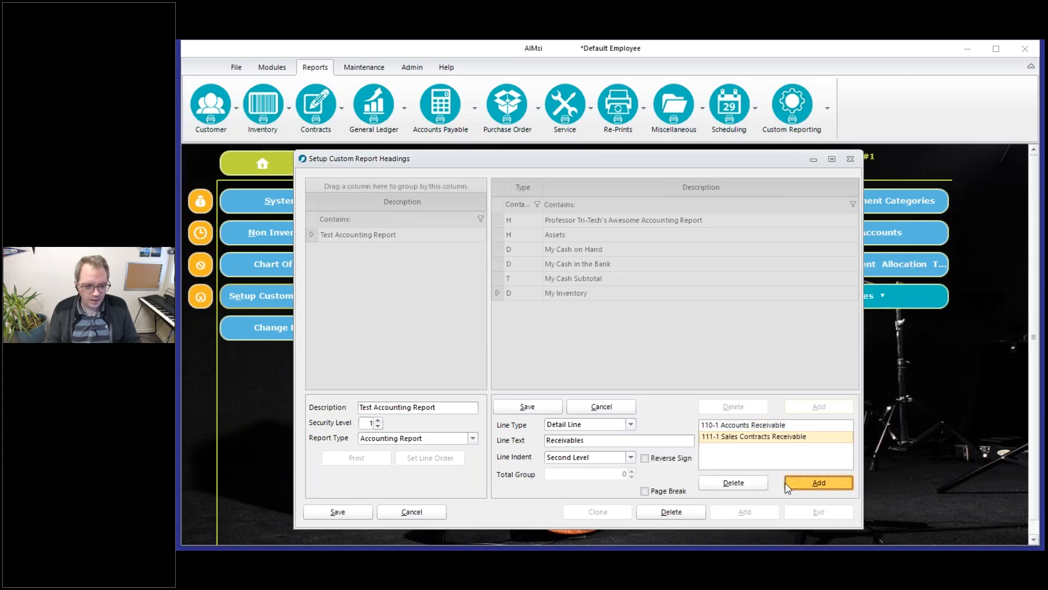
key(Return)
text(ren)
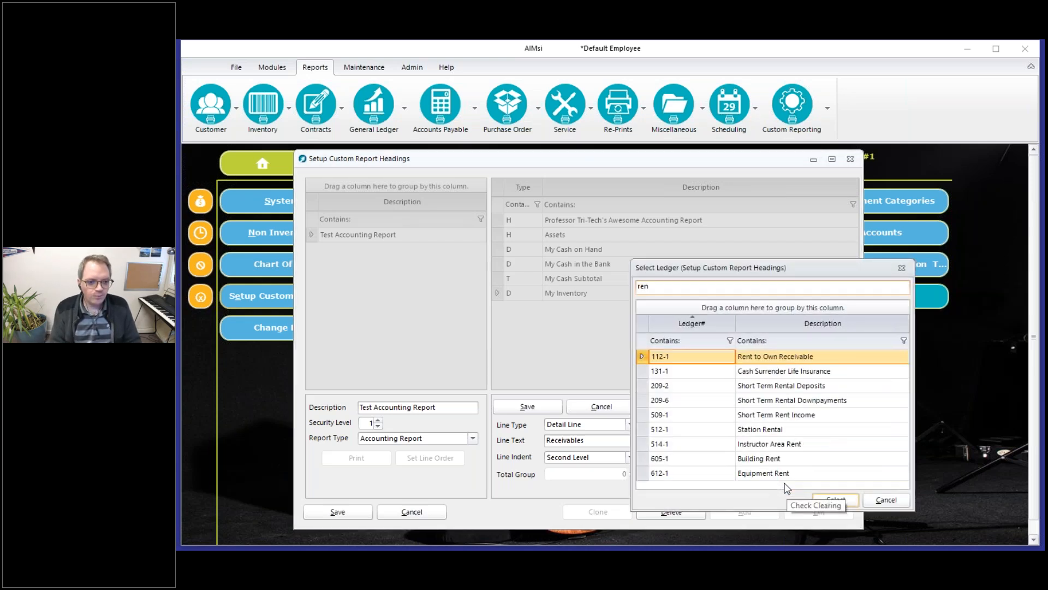
key(BackSpace)
text(cei)
key(Return)
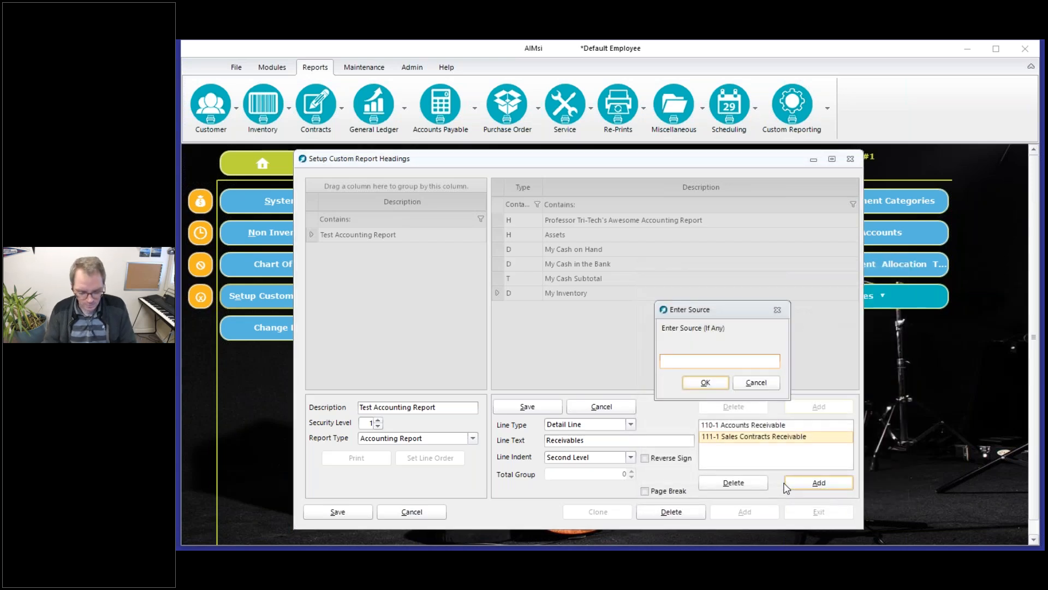
key(Return)
click(522, 406)
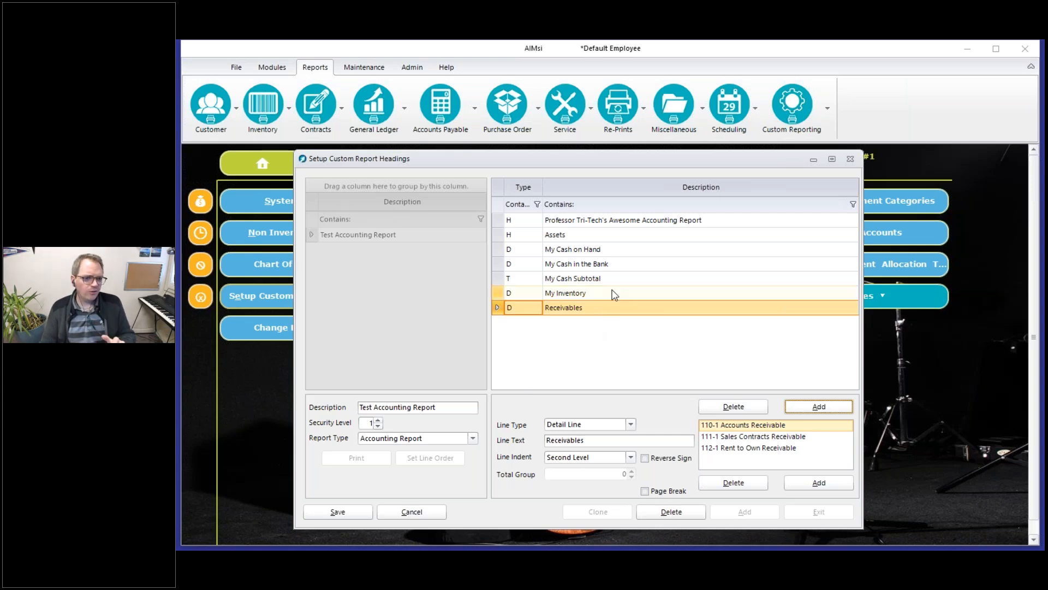
Start a new Total Line with the text Inventory and Receivables Subtotal
click(603, 279)
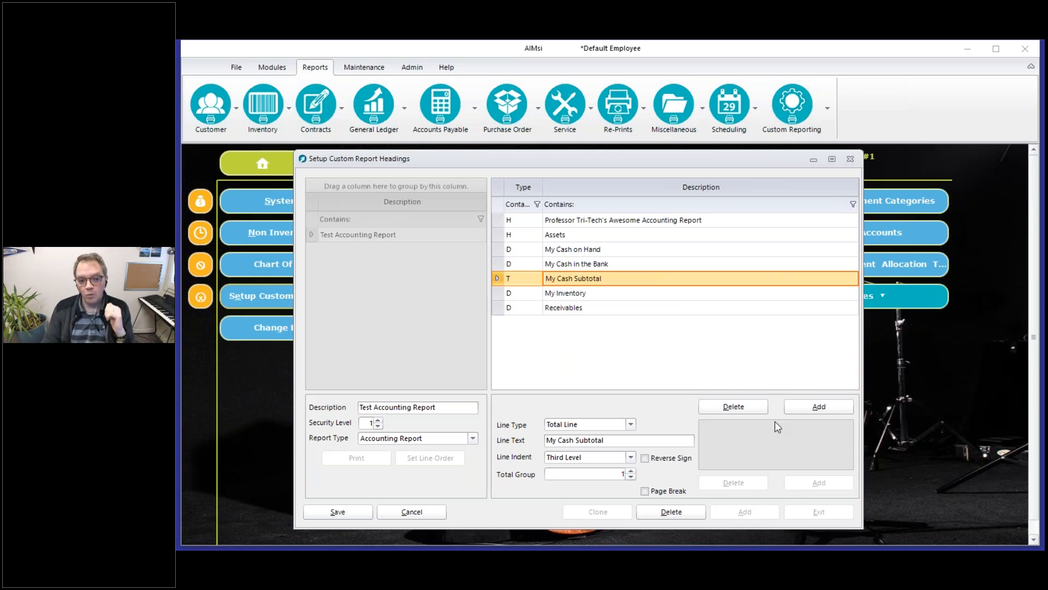
click(814, 408)
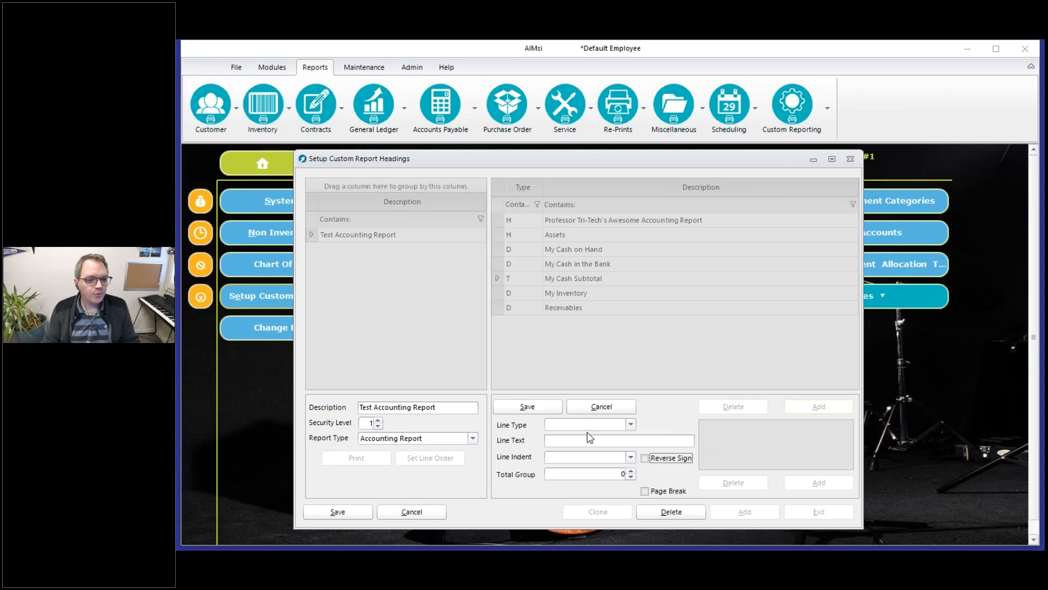
click(597, 429)
key(t)
key(Tab)
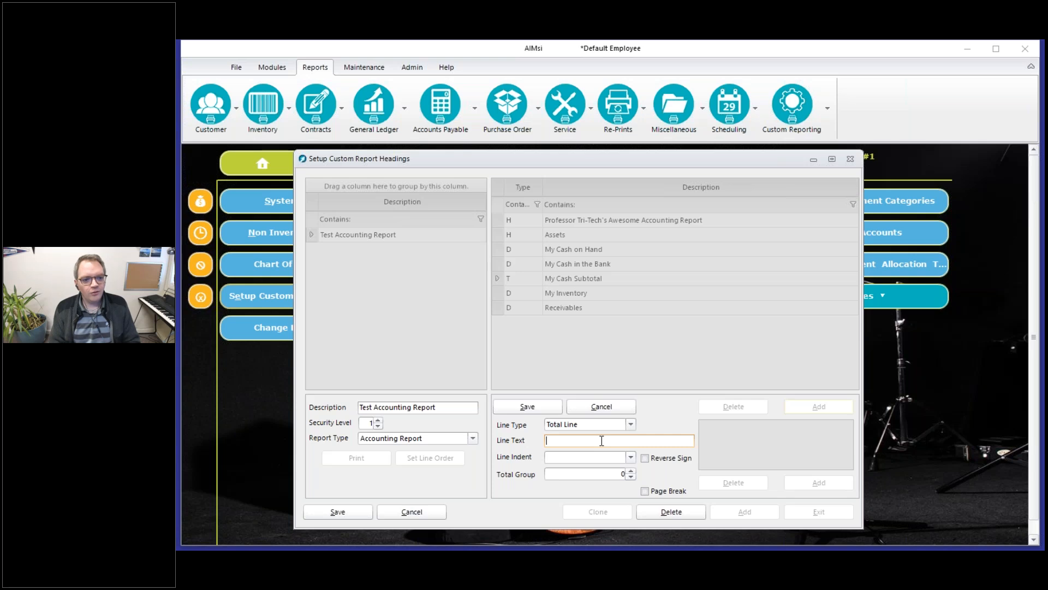
text(In vent)
key(BackSpace)
key(BackSpace)
text(entory and Refe)
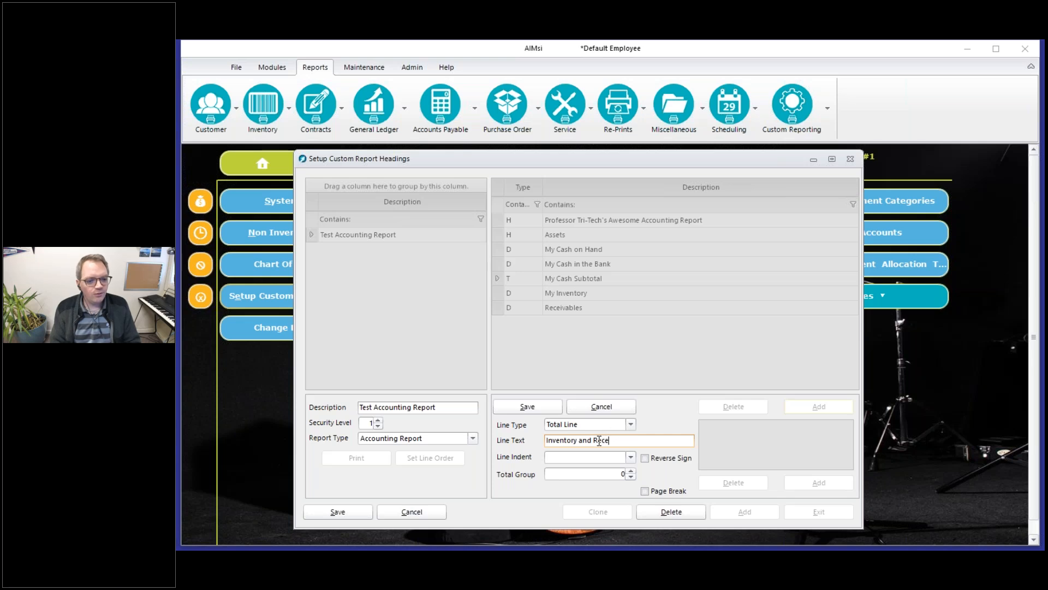
text(ivables Subtotal)
Give the Inventory and Receivables Subtotal line a Third Level indent and Total Group 1, and save the line
click(581, 458)
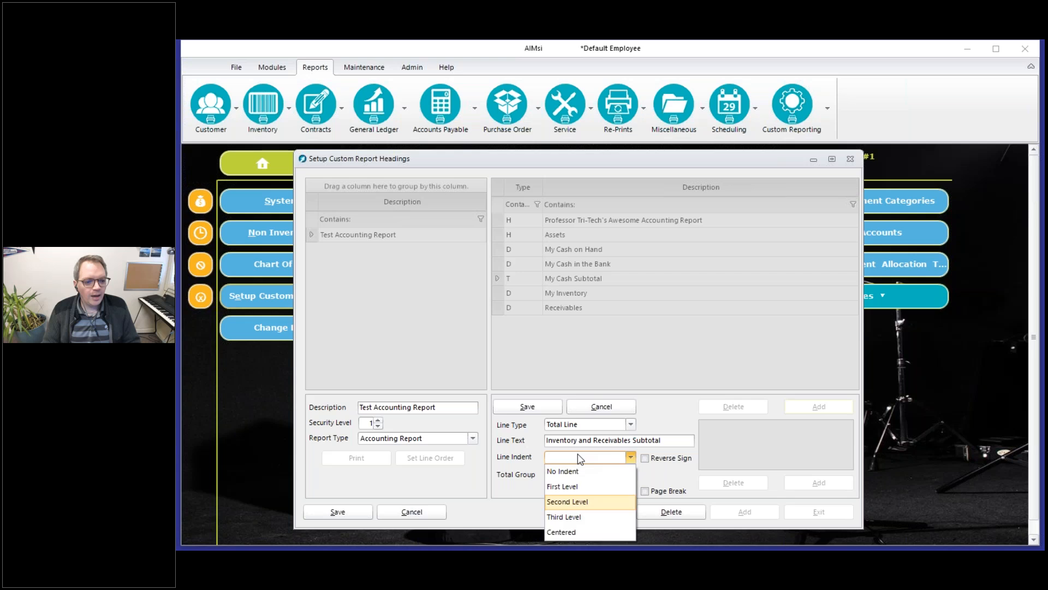
click(551, 516)
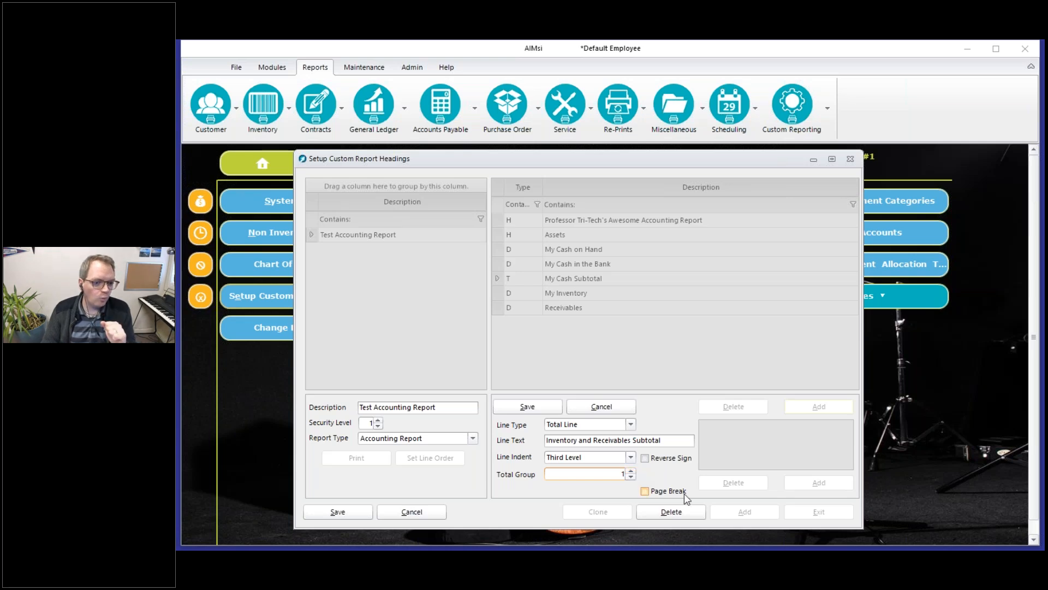
click(539, 407)
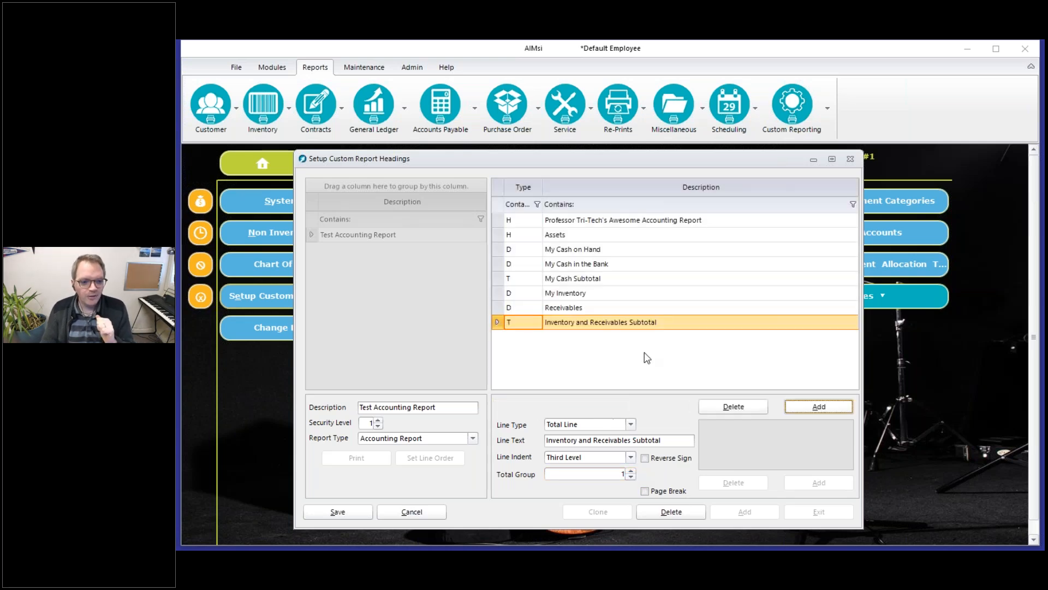
Add a Total Line with the text My Assets Total, a Centered indent and Total Group 2, and save the report
click(814, 407)
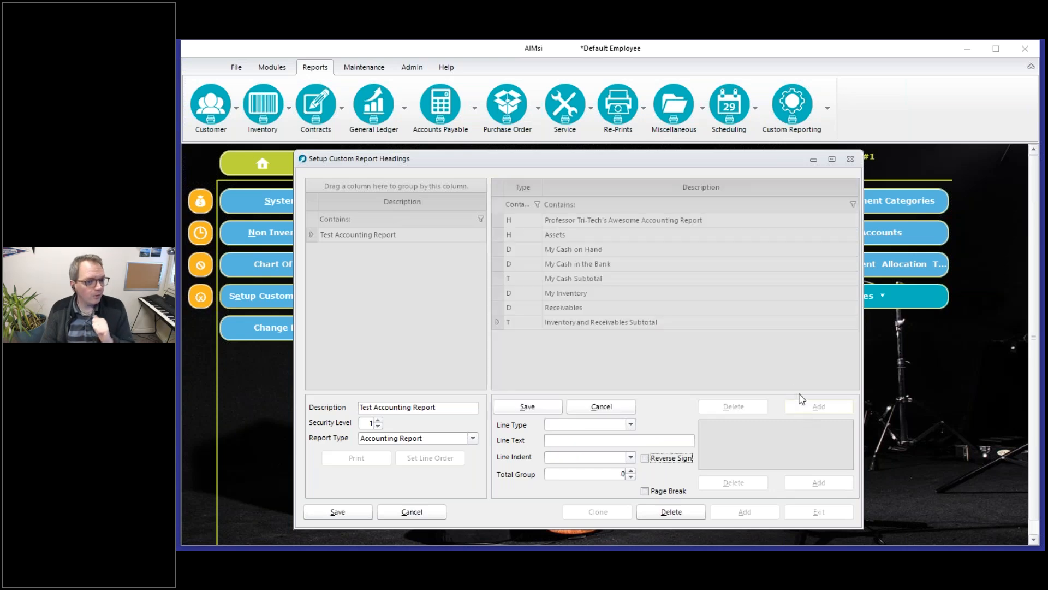
click(631, 424)
click(568, 463)
click(603, 442)
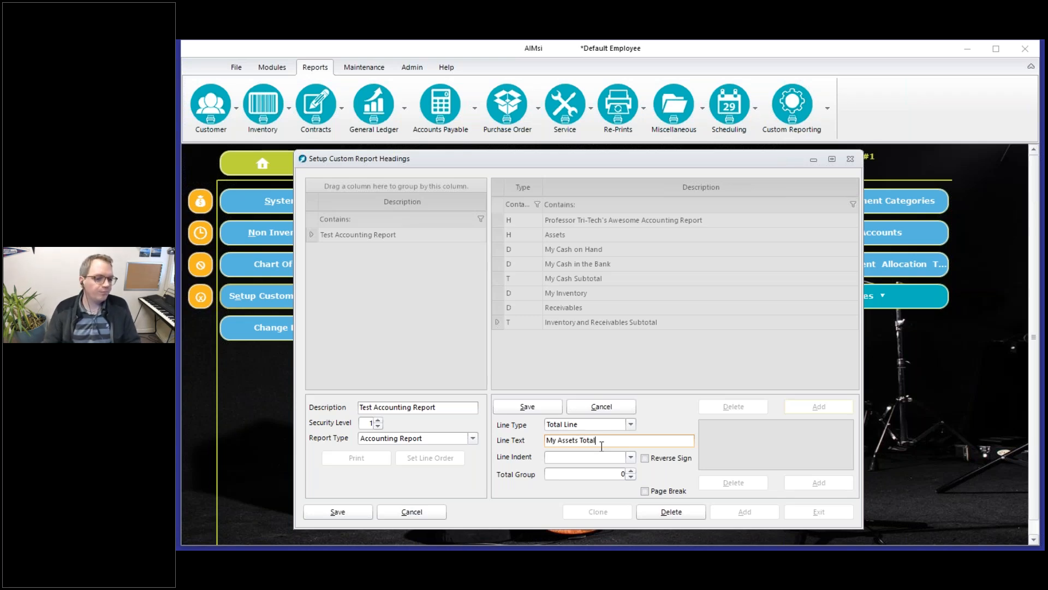
click(630, 457)
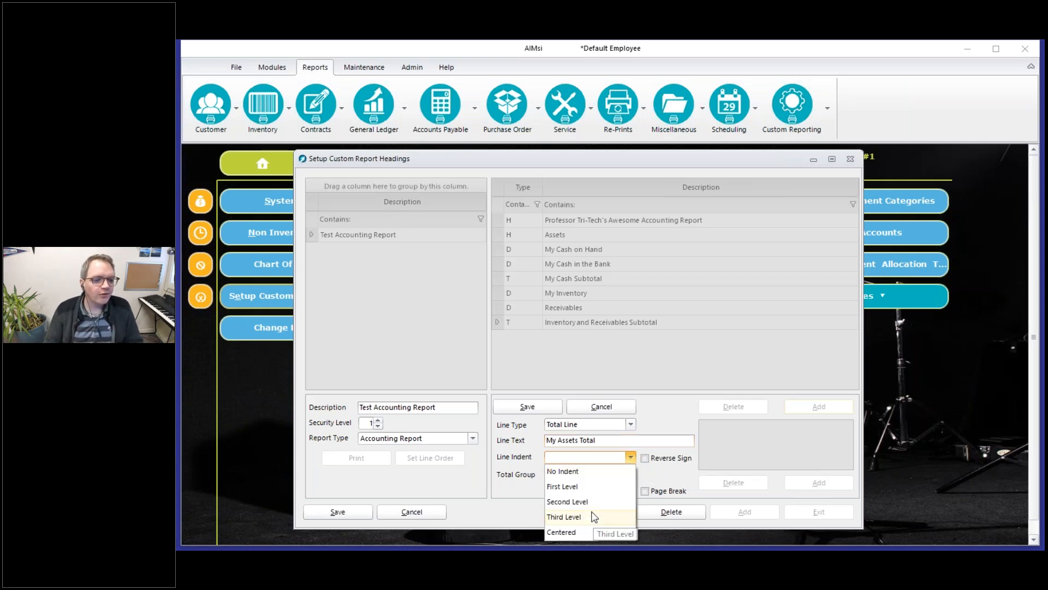
click(563, 532)
click(631, 471)
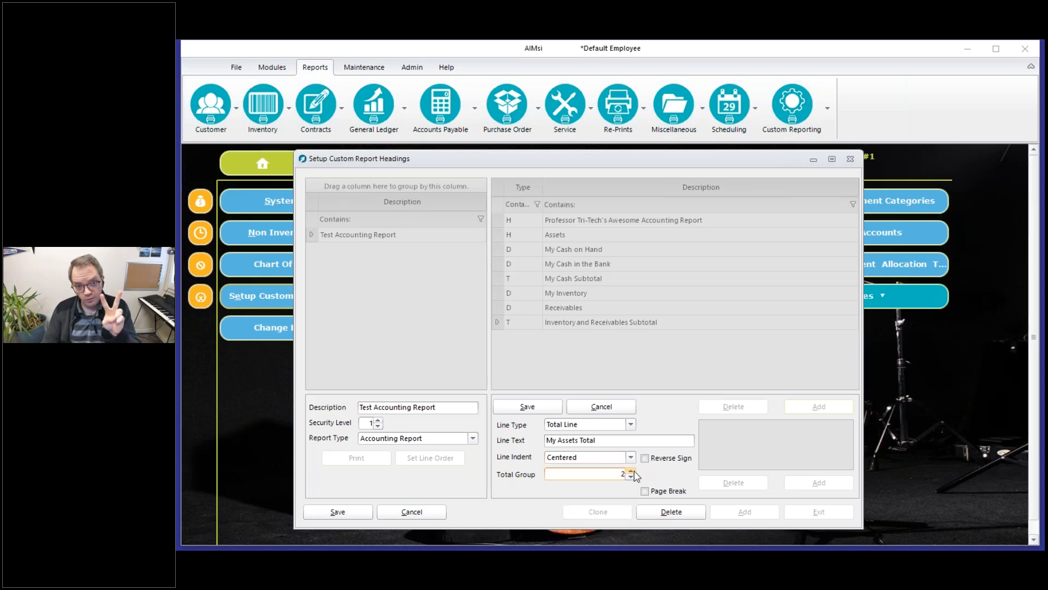
click(339, 511)
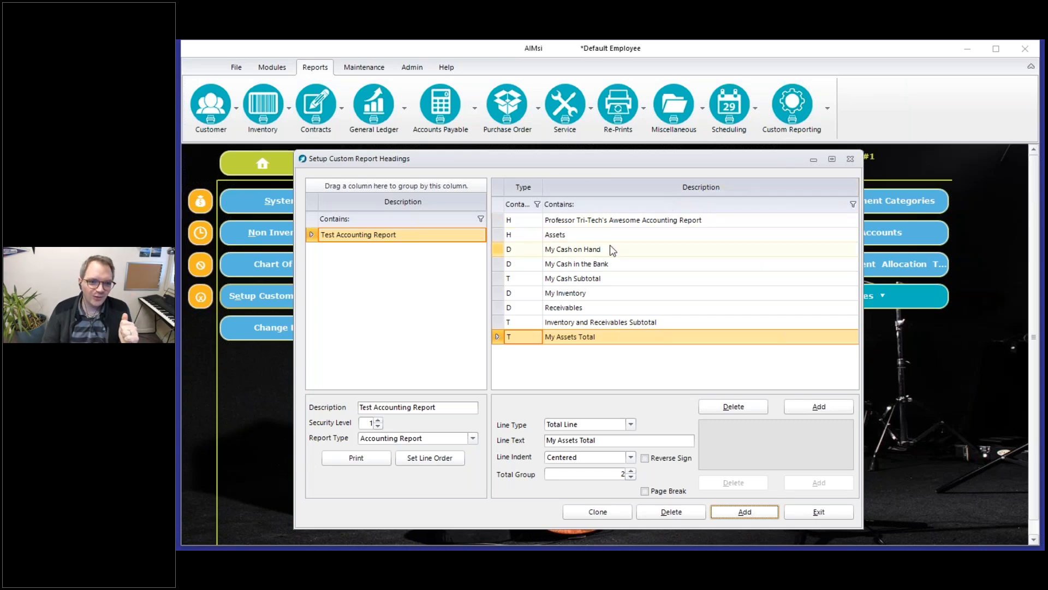
Examine the ledgers of each detail line and compare the total groups of the cash, inventory and receivables, and assets total lines
click(581, 251)
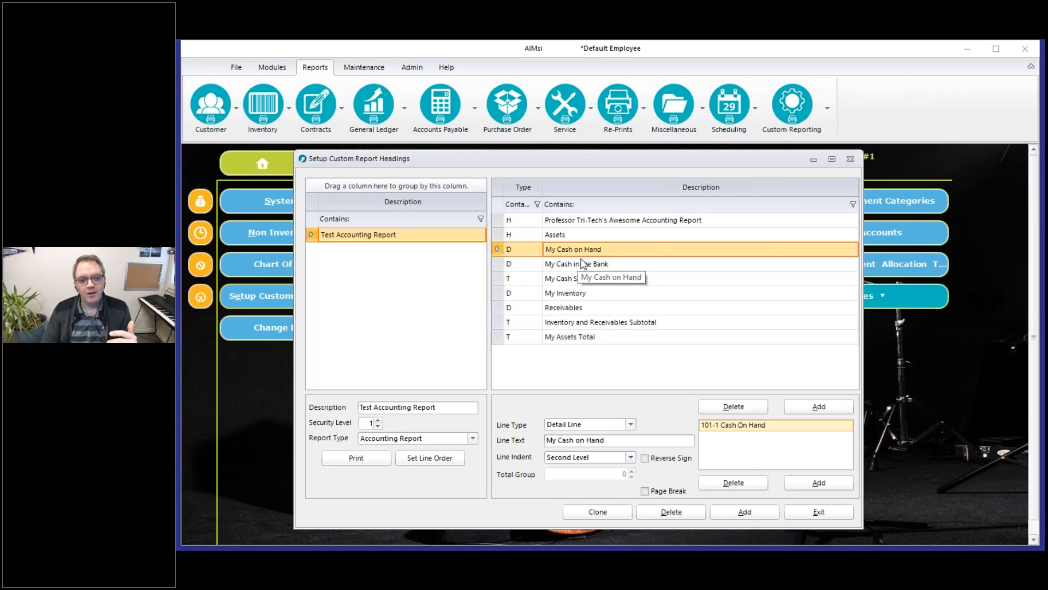
click(590, 265)
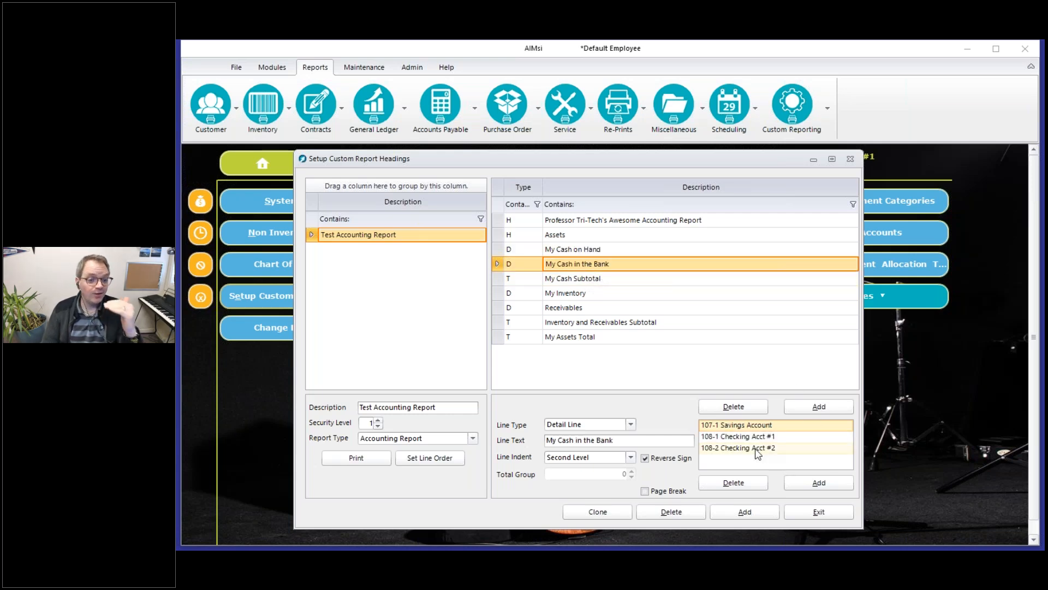
click(548, 279)
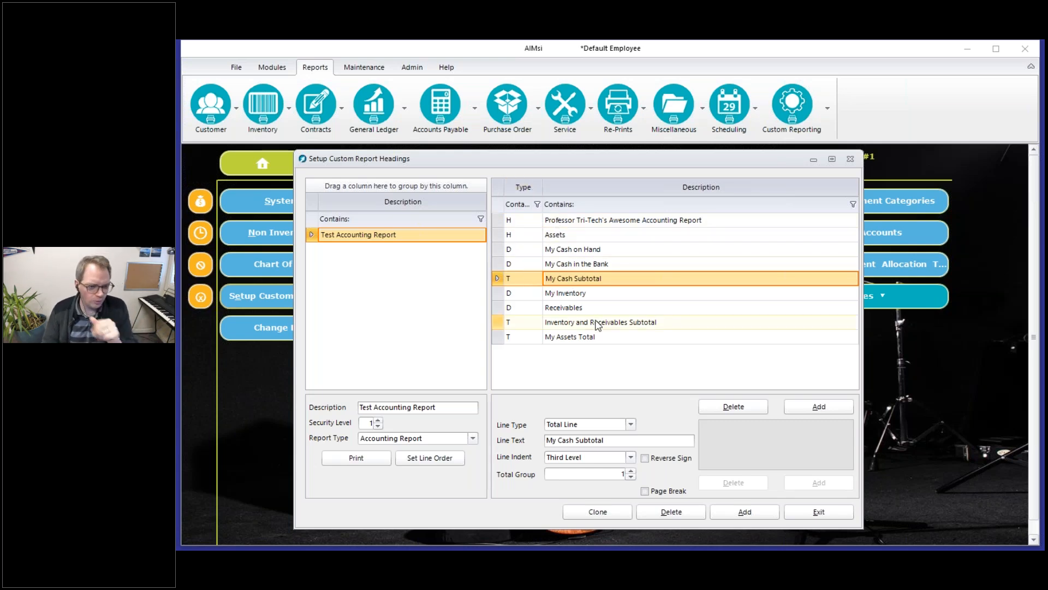
click(533, 298)
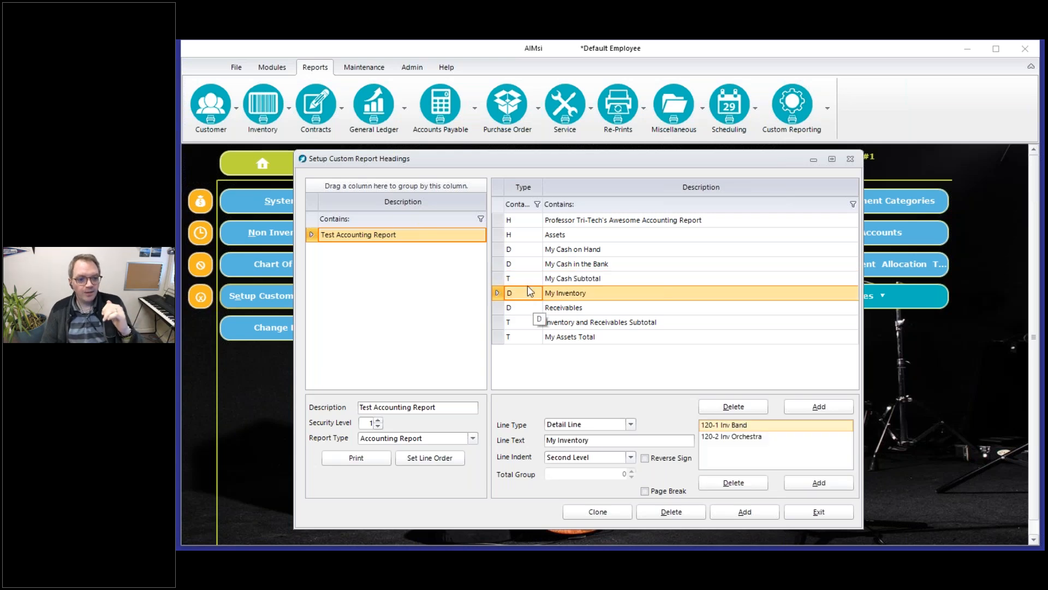
click(528, 285)
click(534, 299)
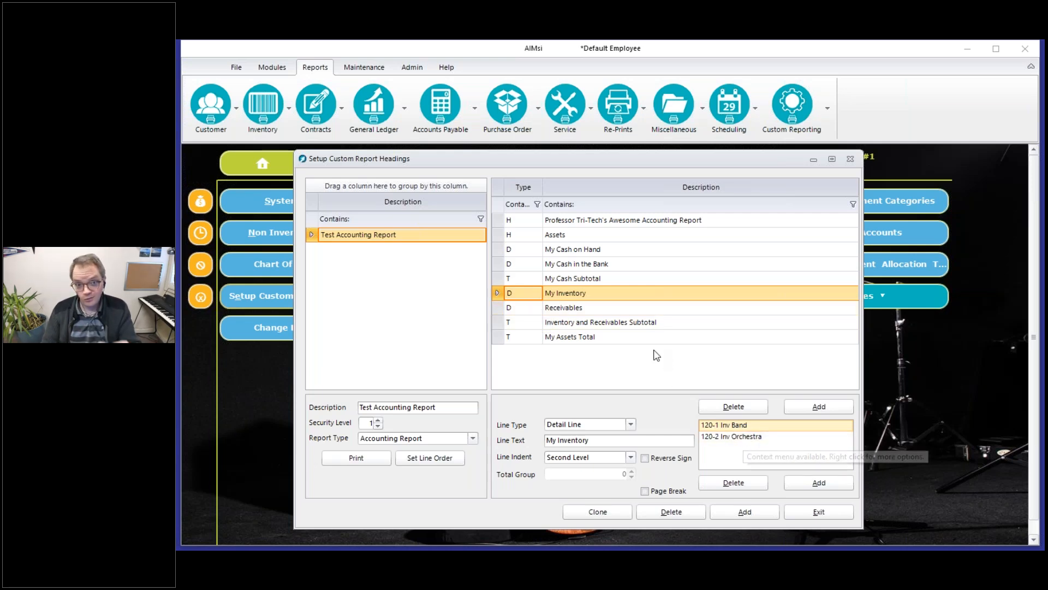
click(585, 309)
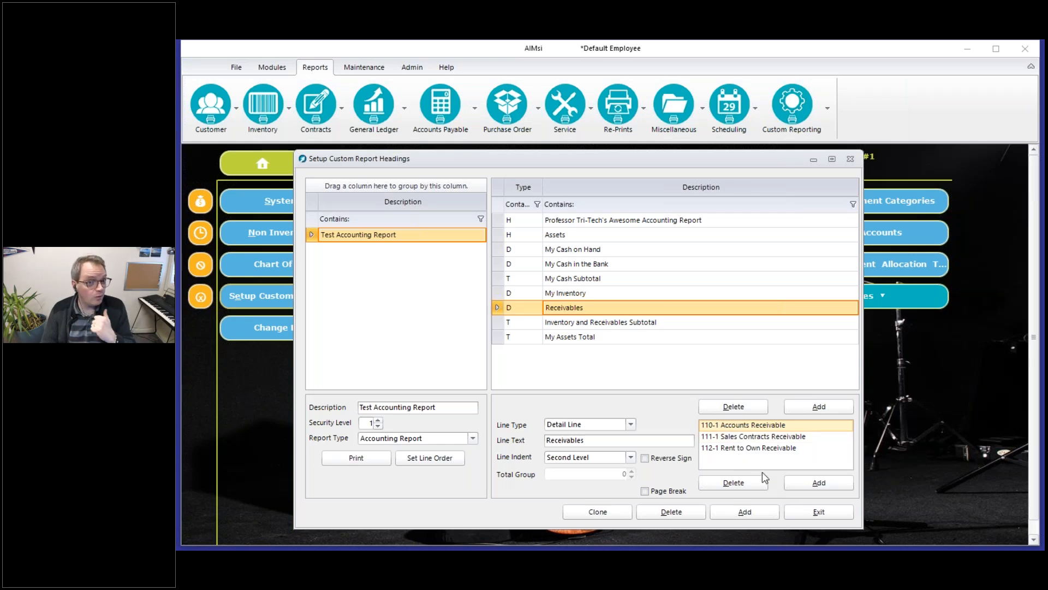
click(629, 323)
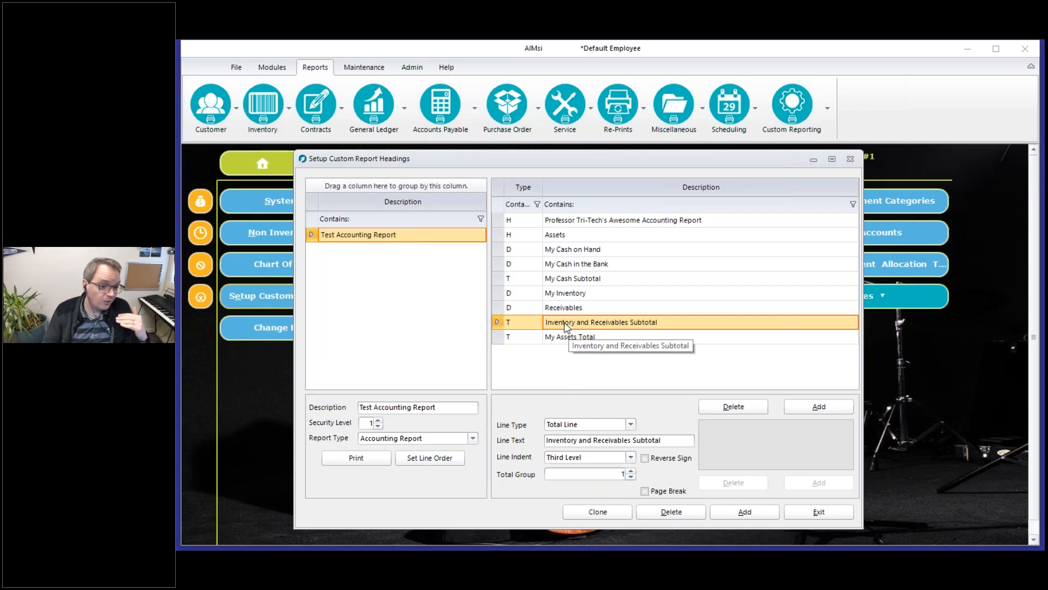
click(544, 308)
click(542, 294)
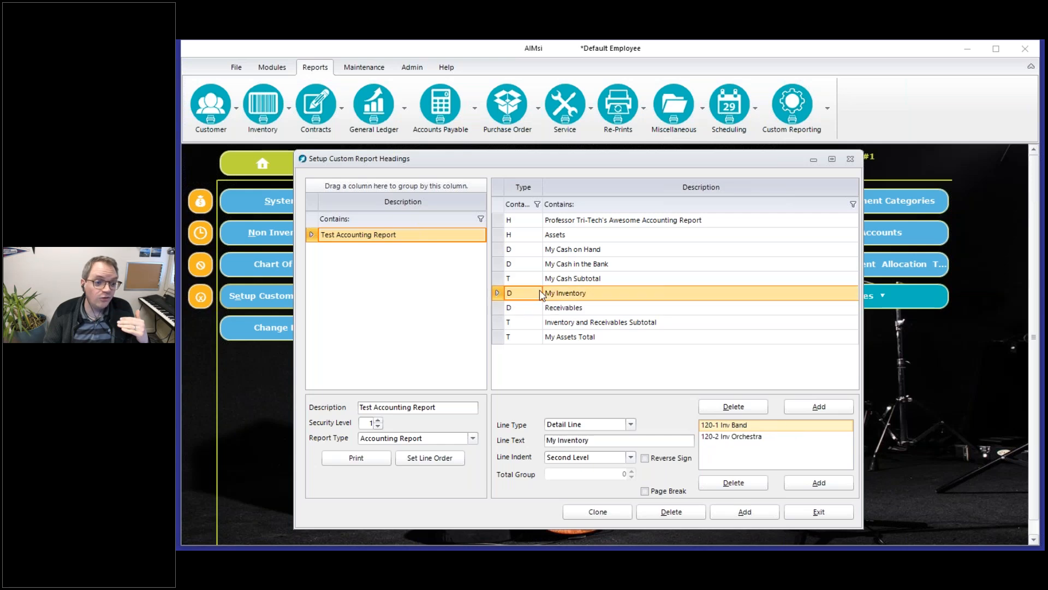
click(537, 285)
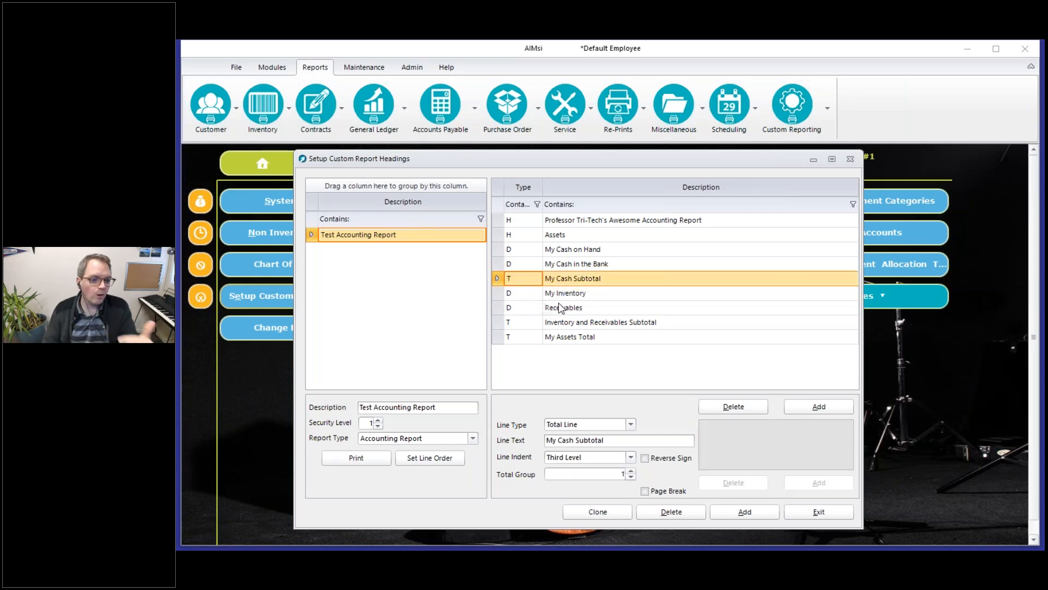
click(551, 339)
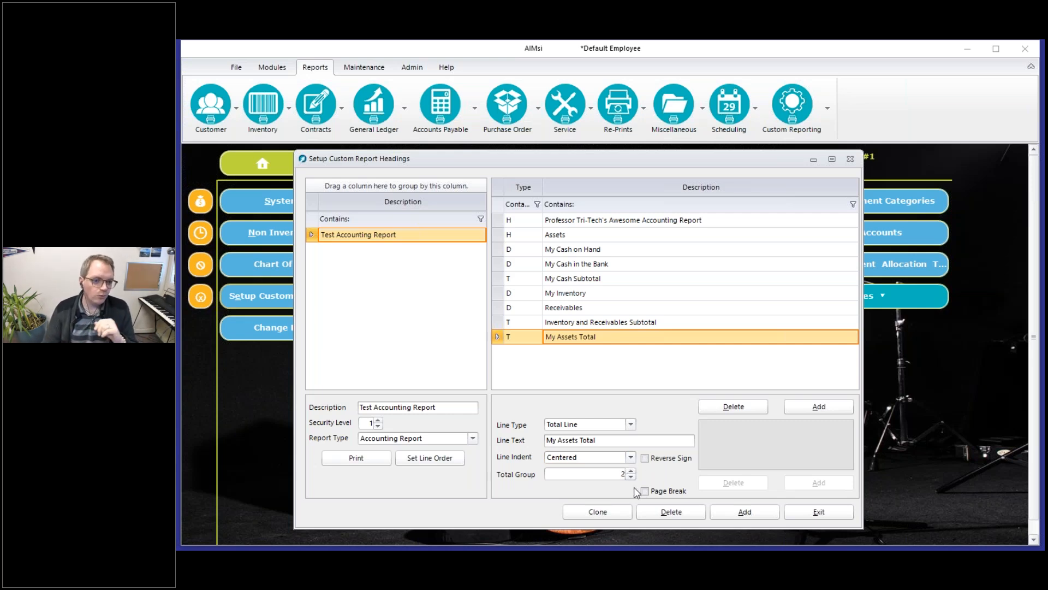
click(563, 322)
click(546, 279)
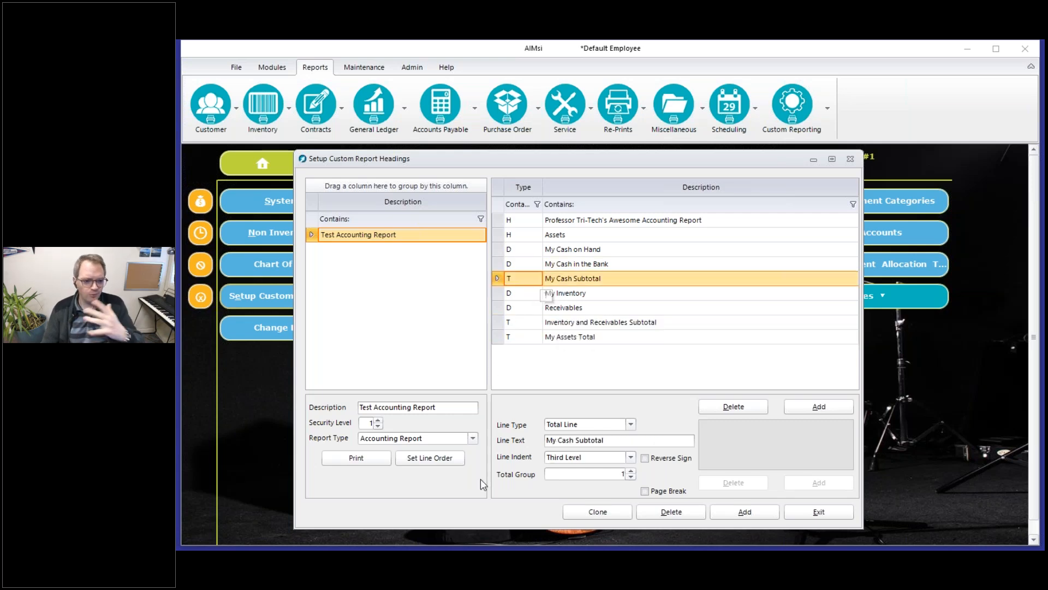
Close the custom report headings setup and open the general ledger's Custom Accounting Reports
click(810, 518)
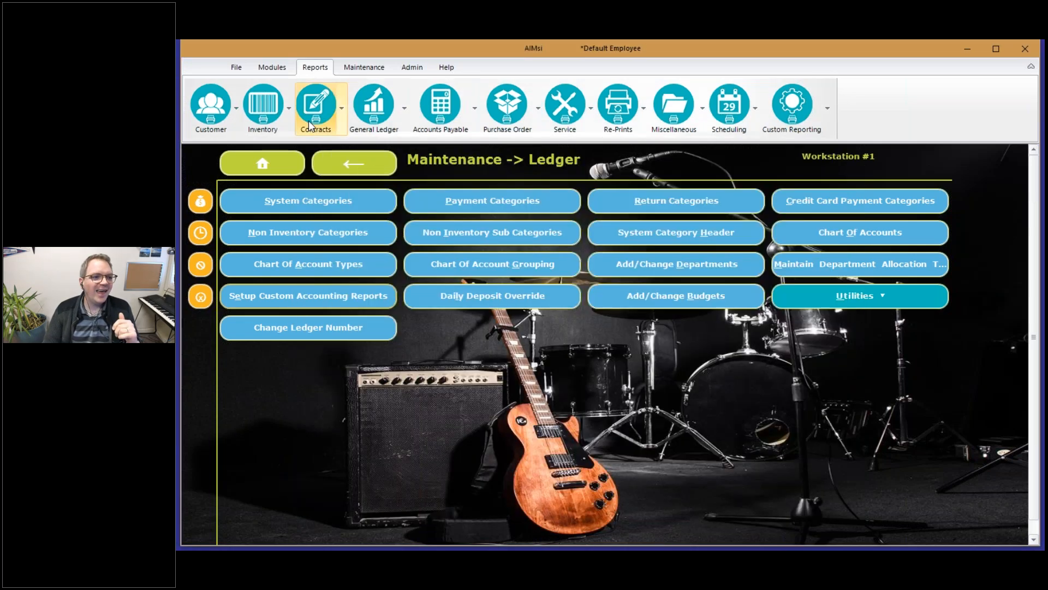
click(374, 107)
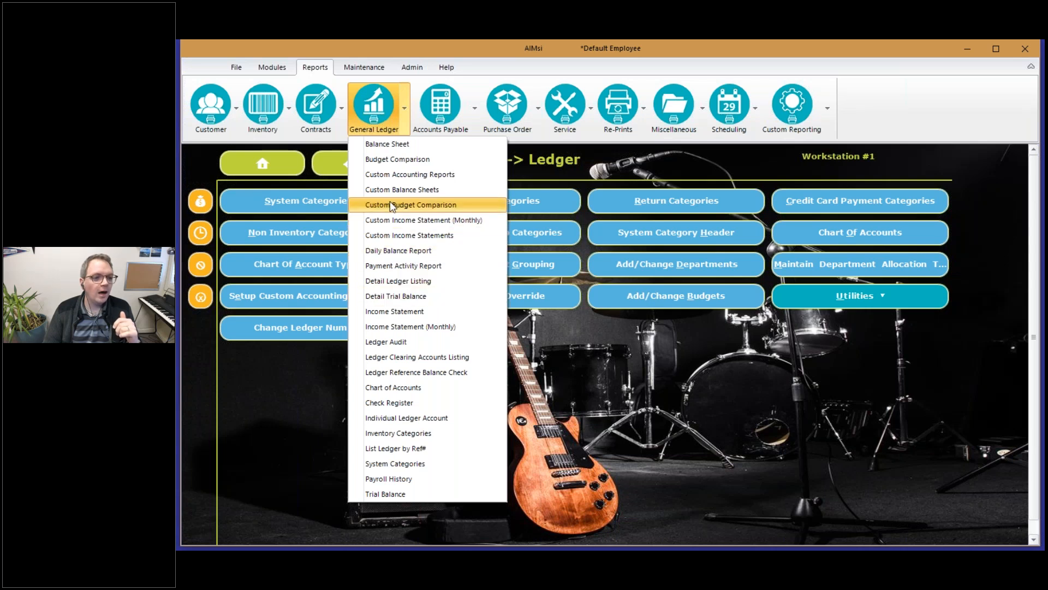
click(411, 176)
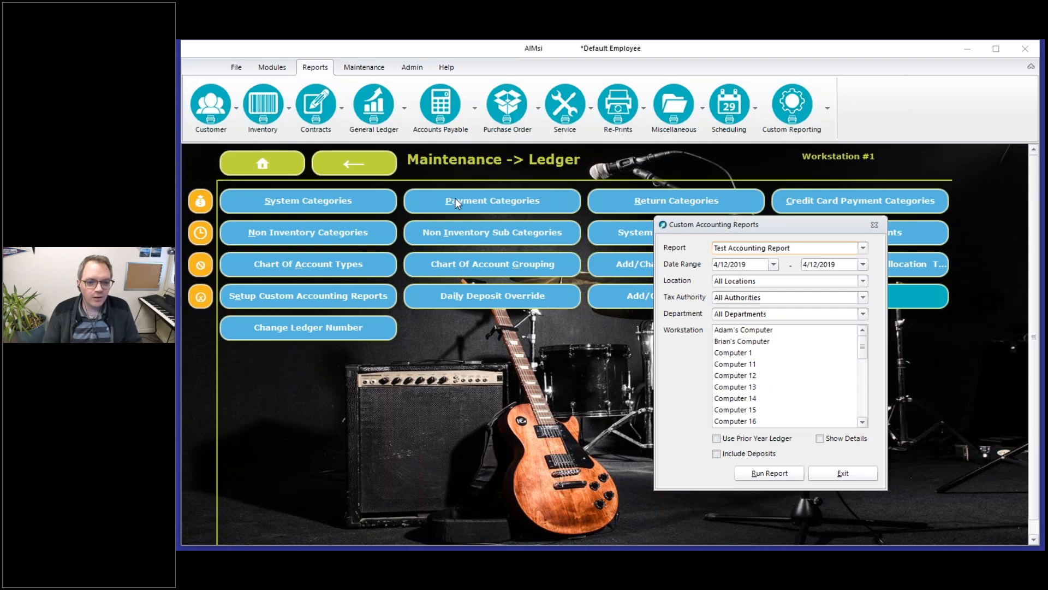
Run Test Accounting Report on screen for the Dubuque location from 1/1/2019 to 4/12/2019 with details shown
click(752, 265)
text(0101)
key(Tab)
click(842, 438)
click(754, 282)
click(755, 293)
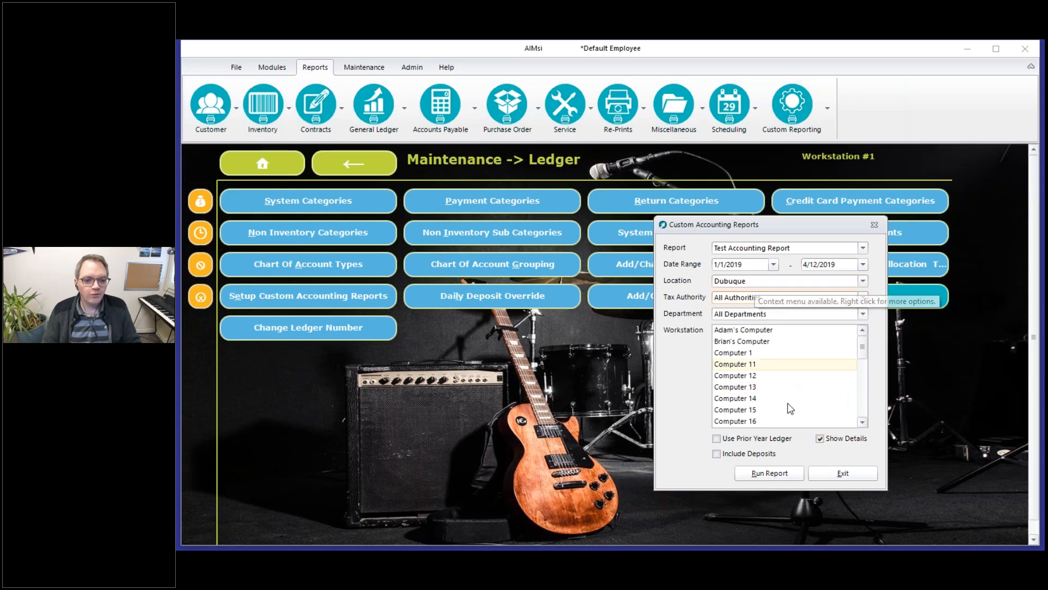
click(778, 467)
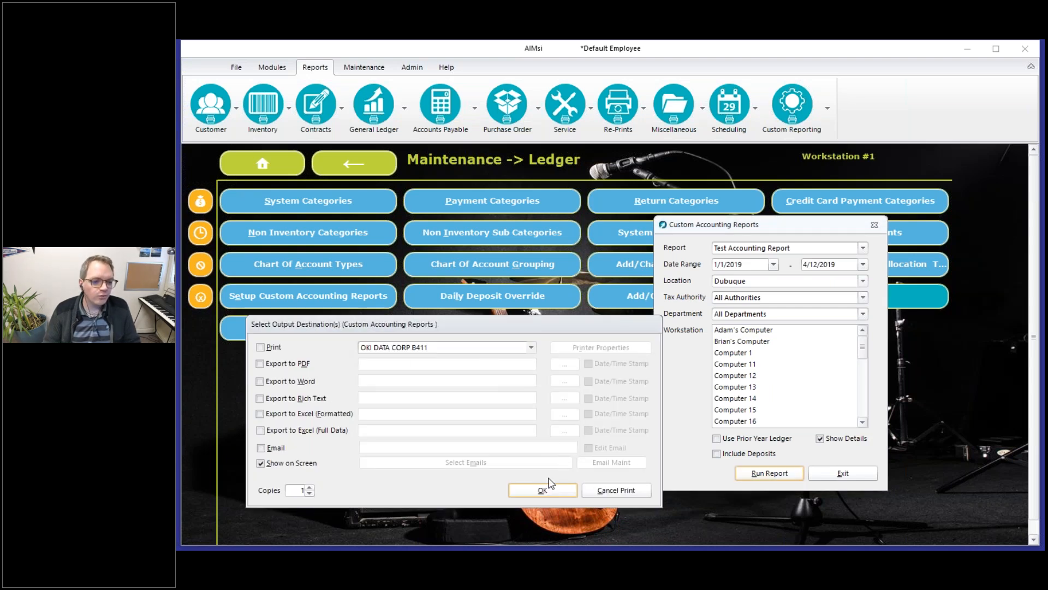
click(542, 495)
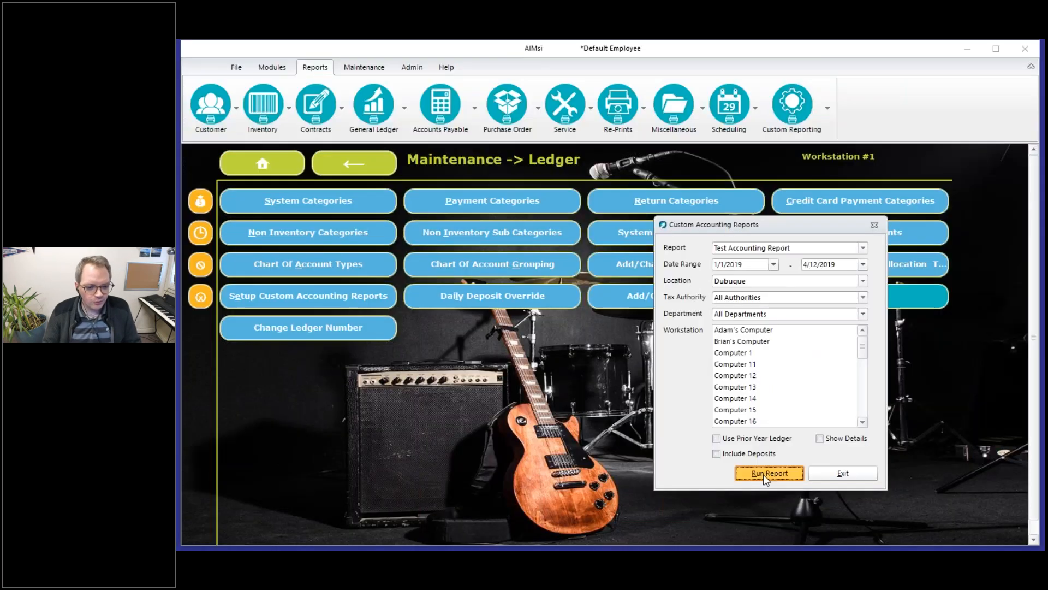
Rerun the report without details and exit Custom Accounting Reports
click(743, 363)
click(565, 495)
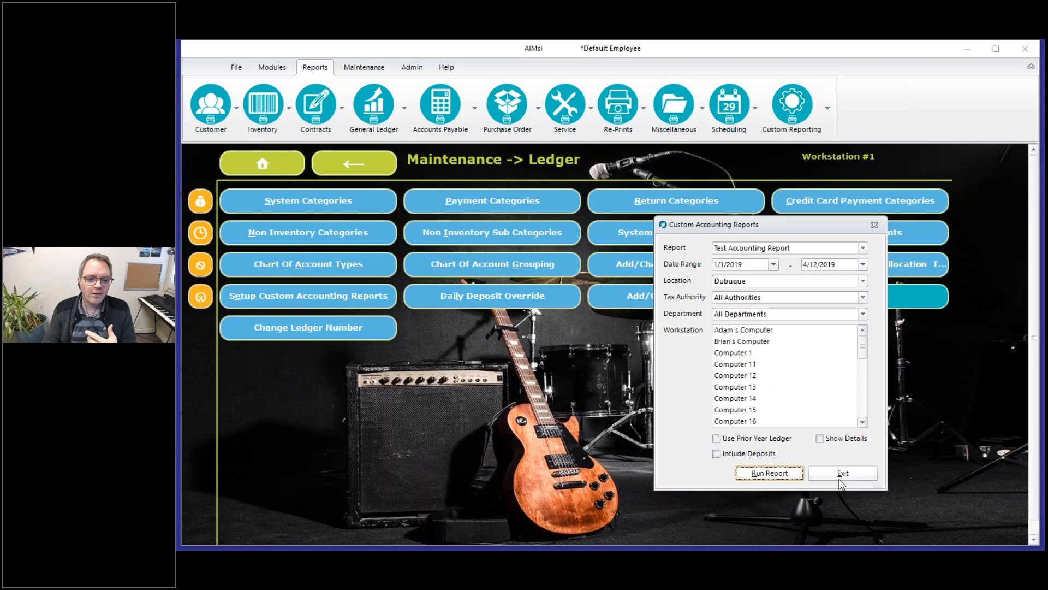
click(841, 474)
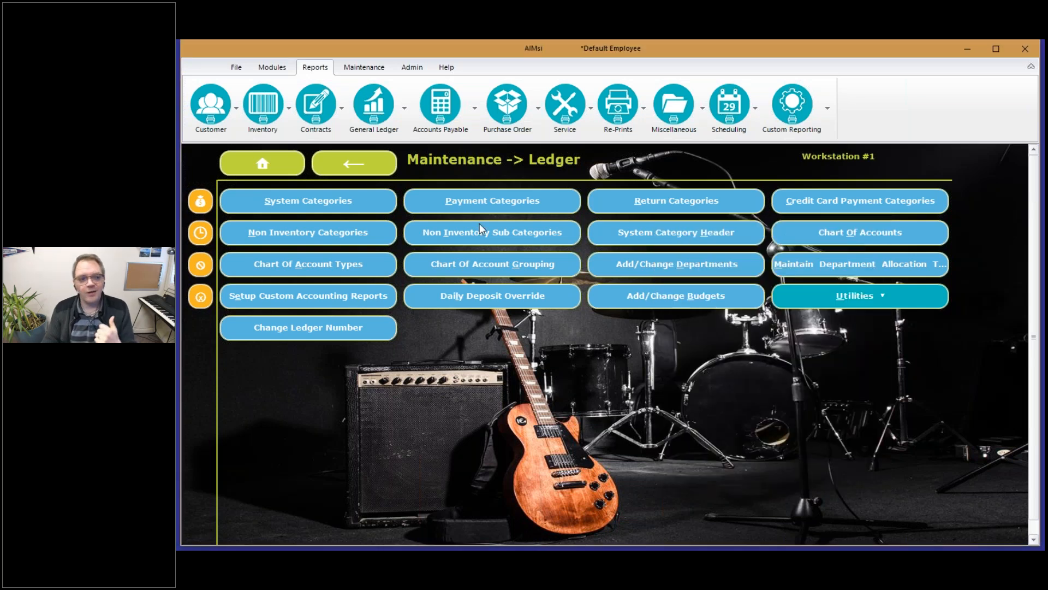
Open Test Accounting Report in the custom report setup, turn off Reverse Sign for the My Cash in the Bank line and save the line
click(334, 304)
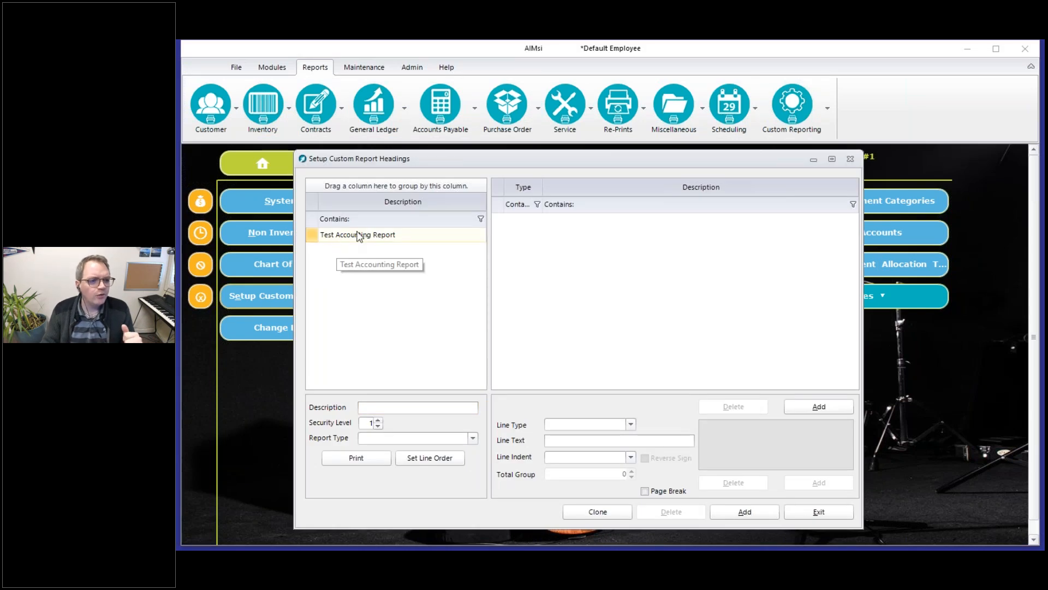
click(346, 235)
click(604, 251)
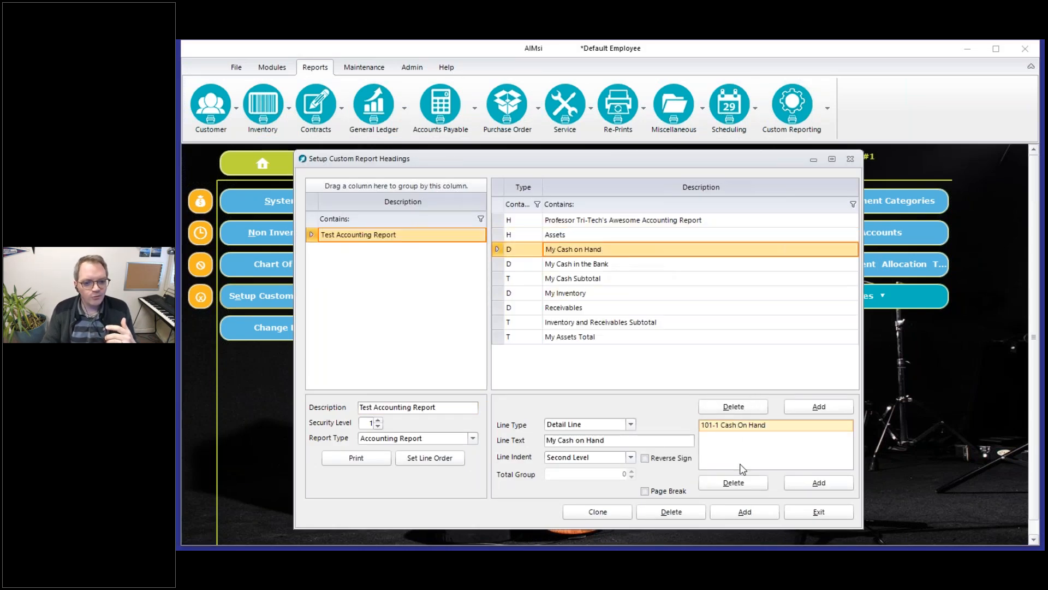
click(578, 265)
click(645, 458)
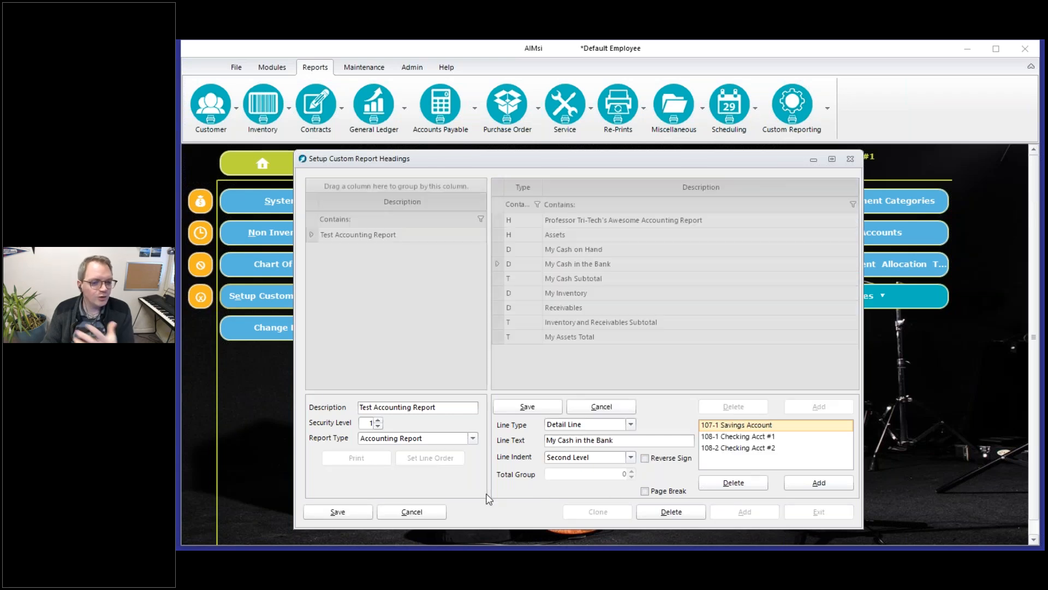
click(537, 404)
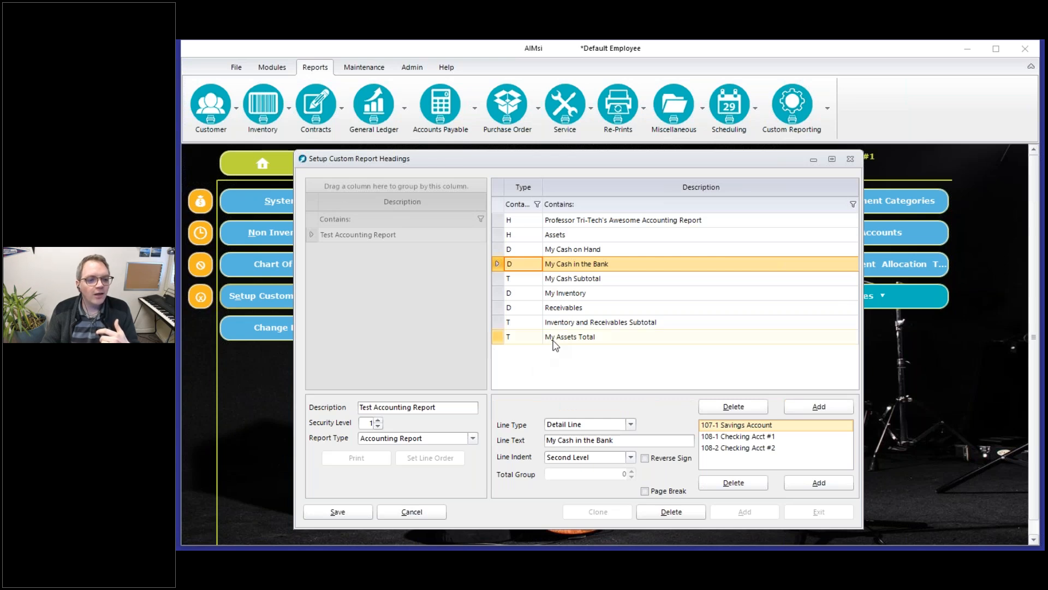
Turn on Page Break for the My Assets Total line and save the line
click(554, 338)
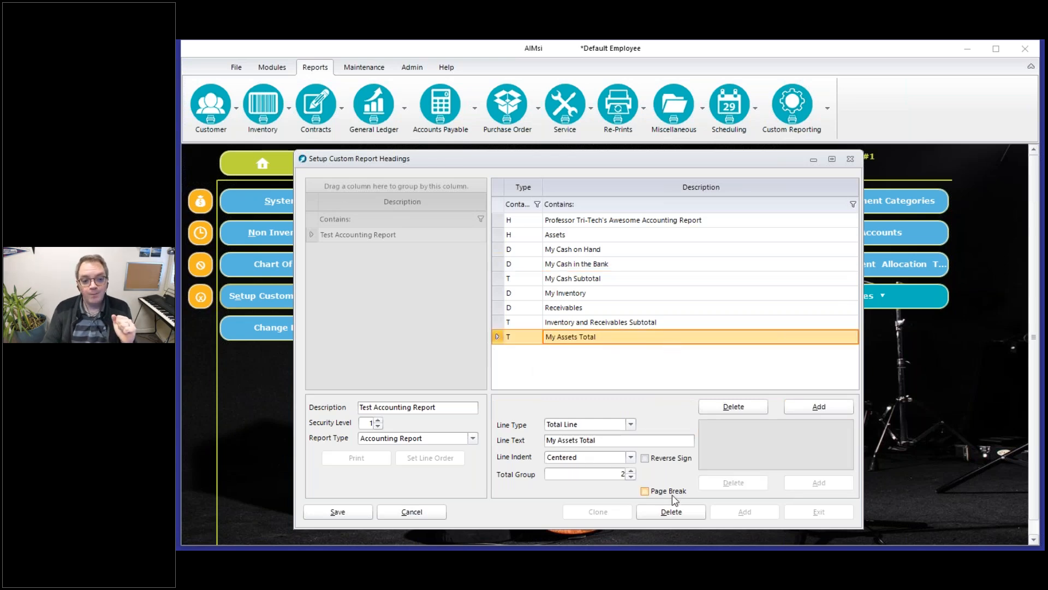
click(645, 491)
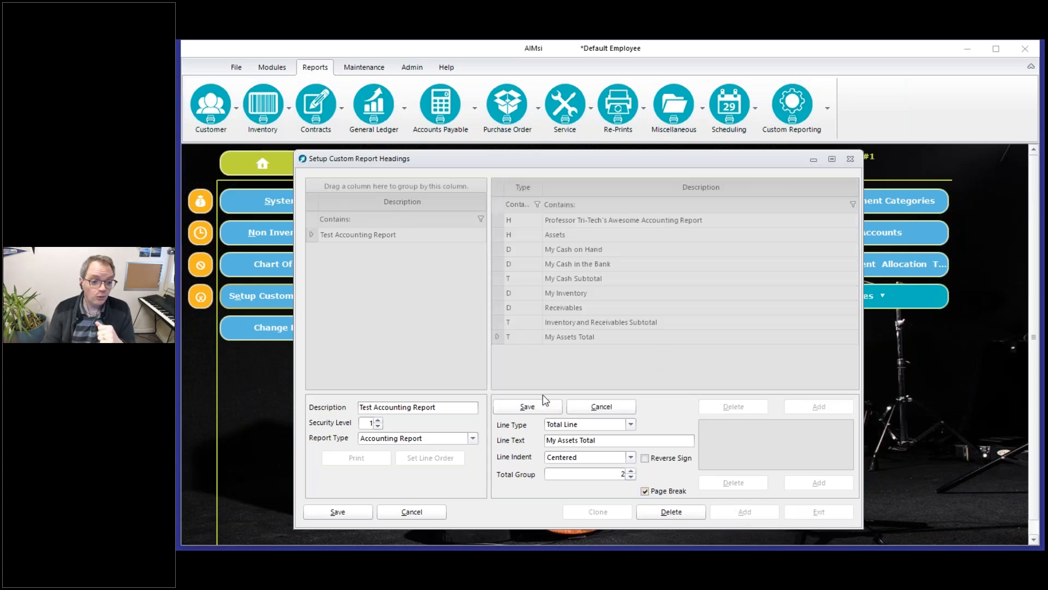
click(527, 407)
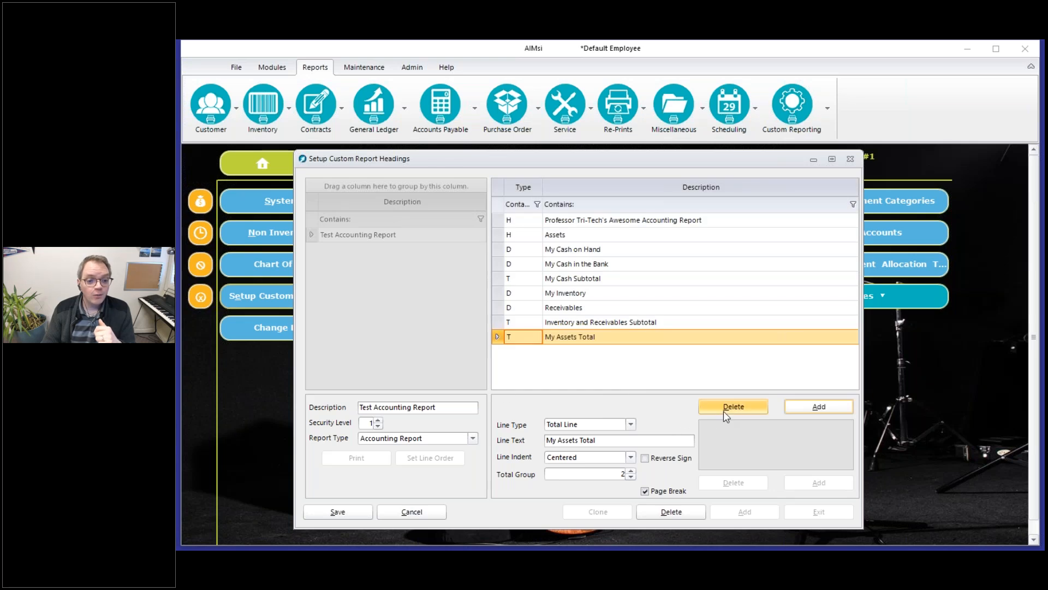
Add a Header Line with the text Liabilities and a First Level indent, and save the line
click(817, 405)
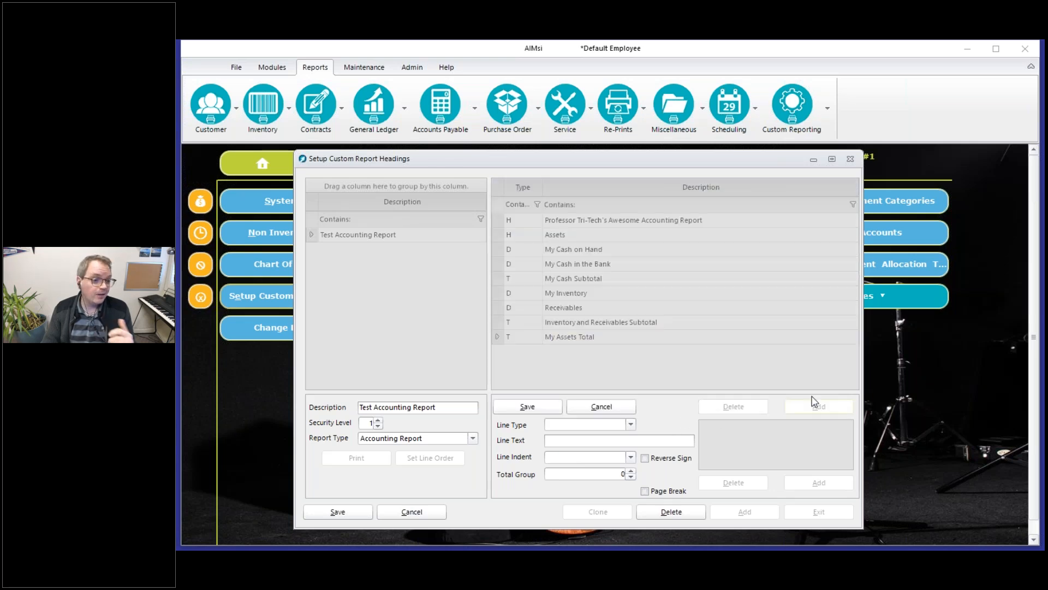
click(618, 424)
click(593, 440)
text(Liablitie)
key(BackSpace)
key(BackSpace)
key(BackSpace)
key(BackSpace)
key(BackSpace)
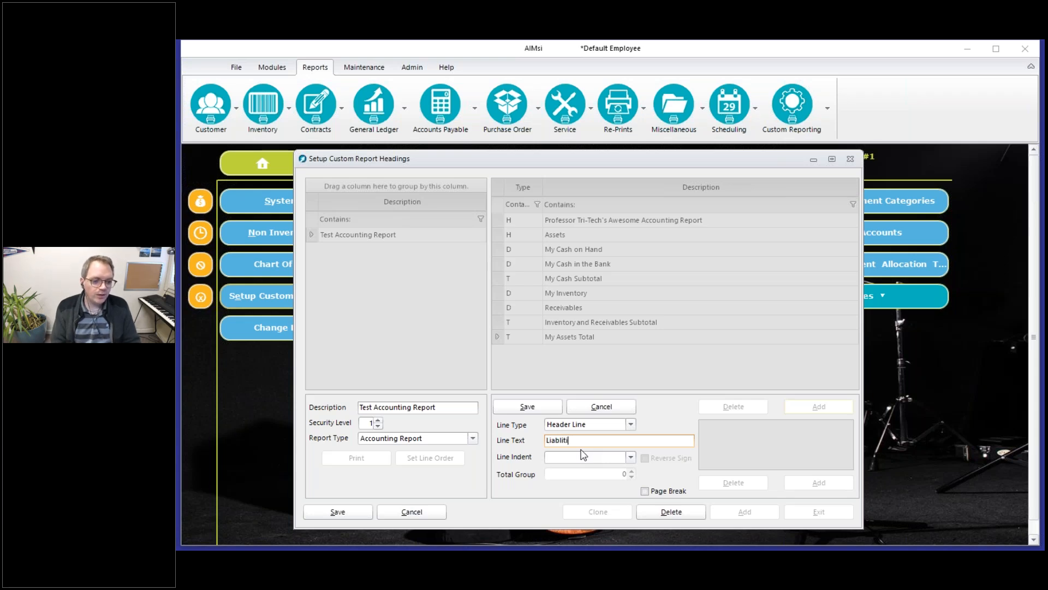
text(ilities)
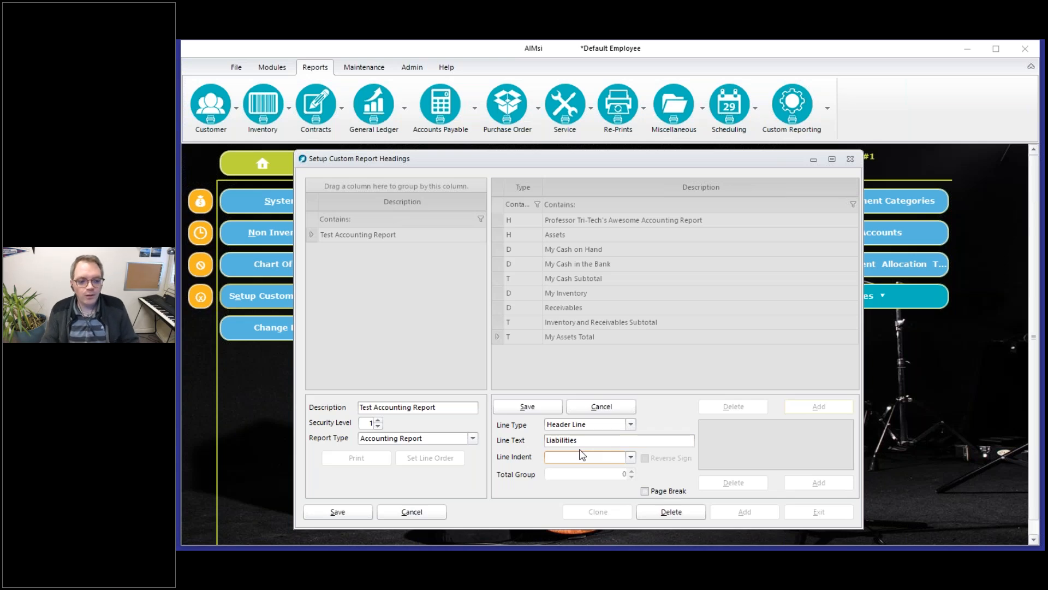
click(600, 456)
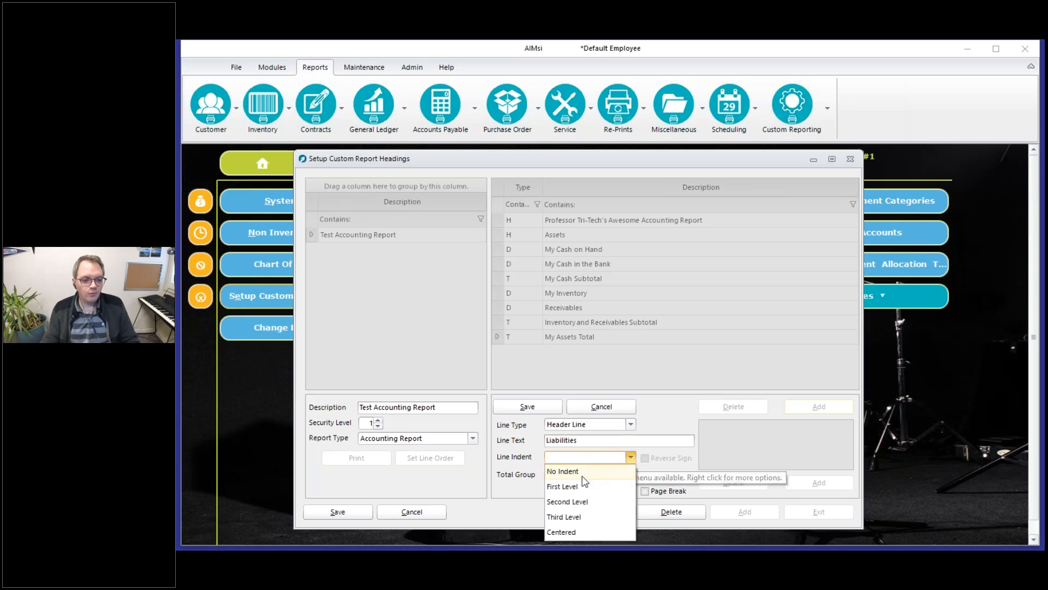
click(553, 486)
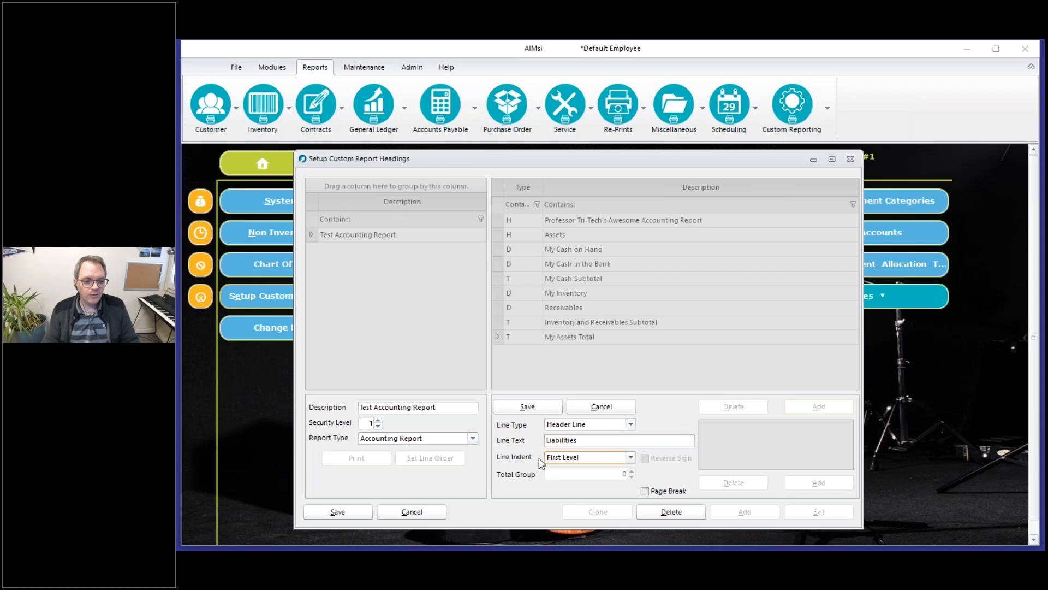
click(519, 405)
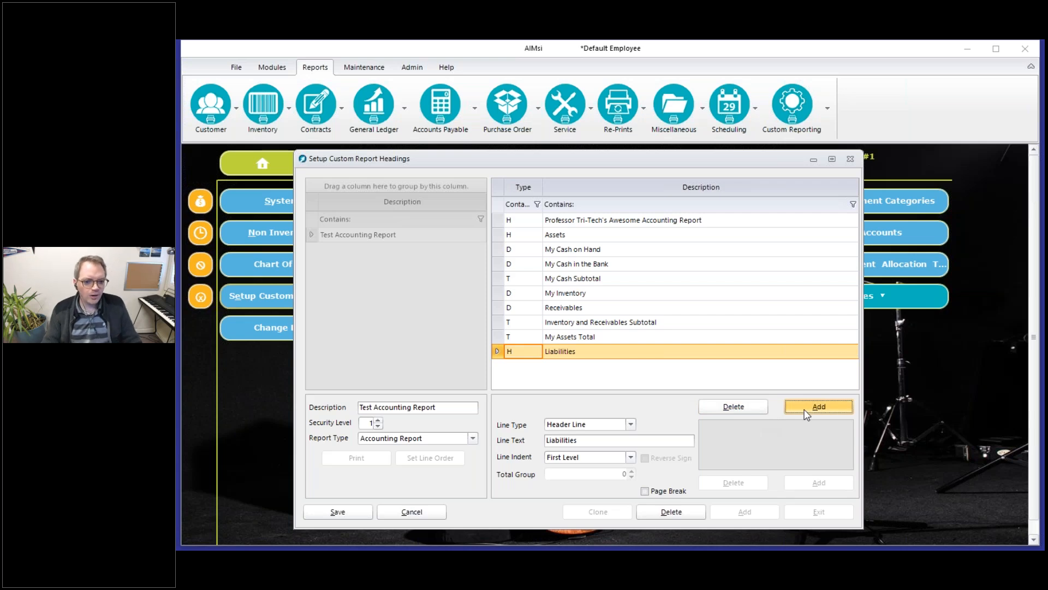
Add a Detail Line with the text Accounts Payable and a Second Level indent
click(806, 411)
click(610, 429)
click(606, 453)
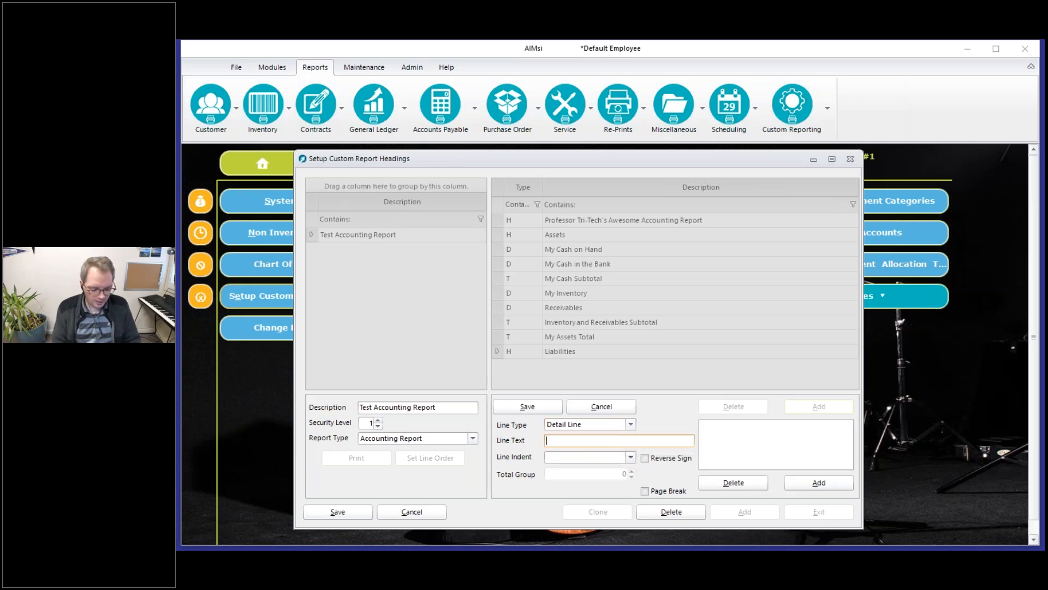
text(Accounts Pay)
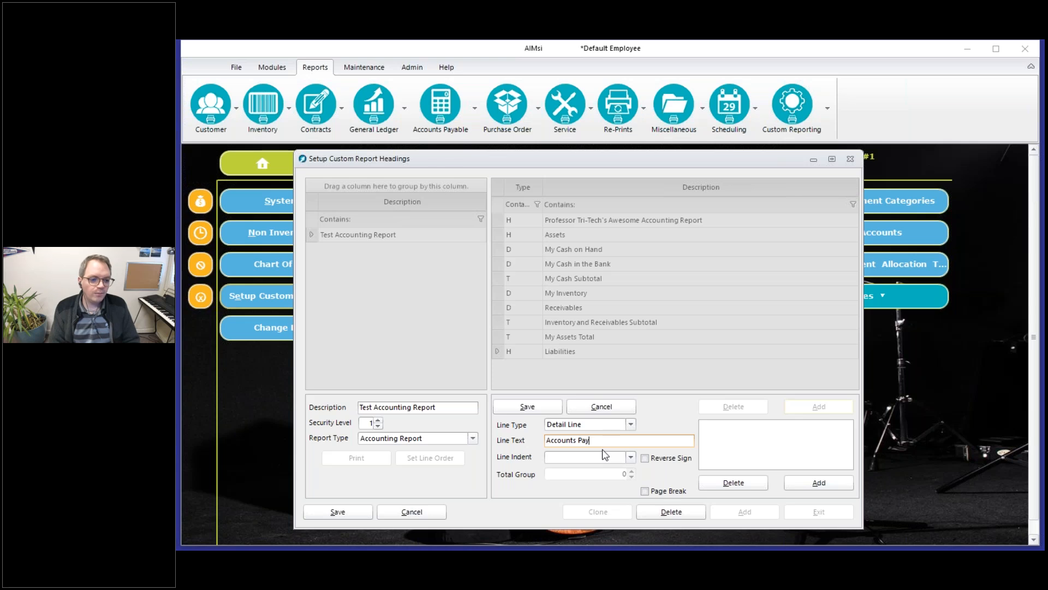
text(able)
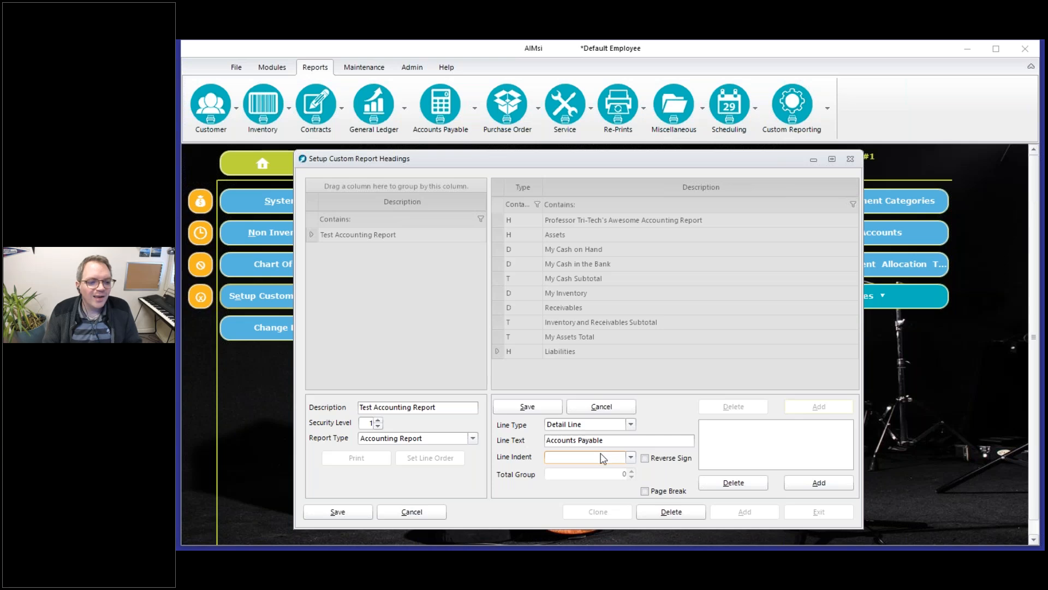
click(603, 456)
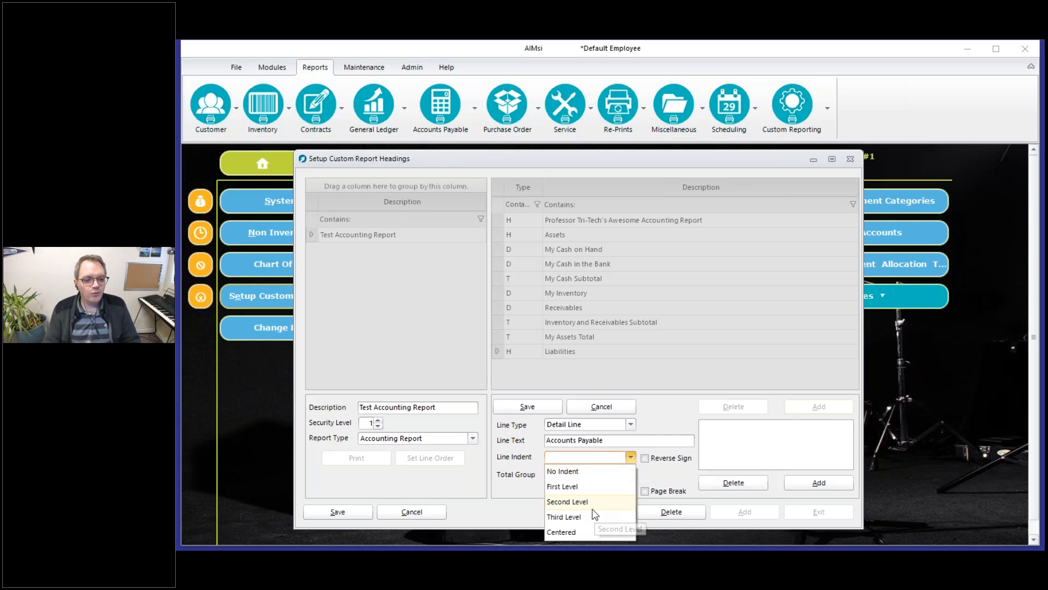
click(593, 506)
Assign ledger 201-1 Accounts Payable to the Accounts Payable line without a source
click(809, 486)
text(paya)
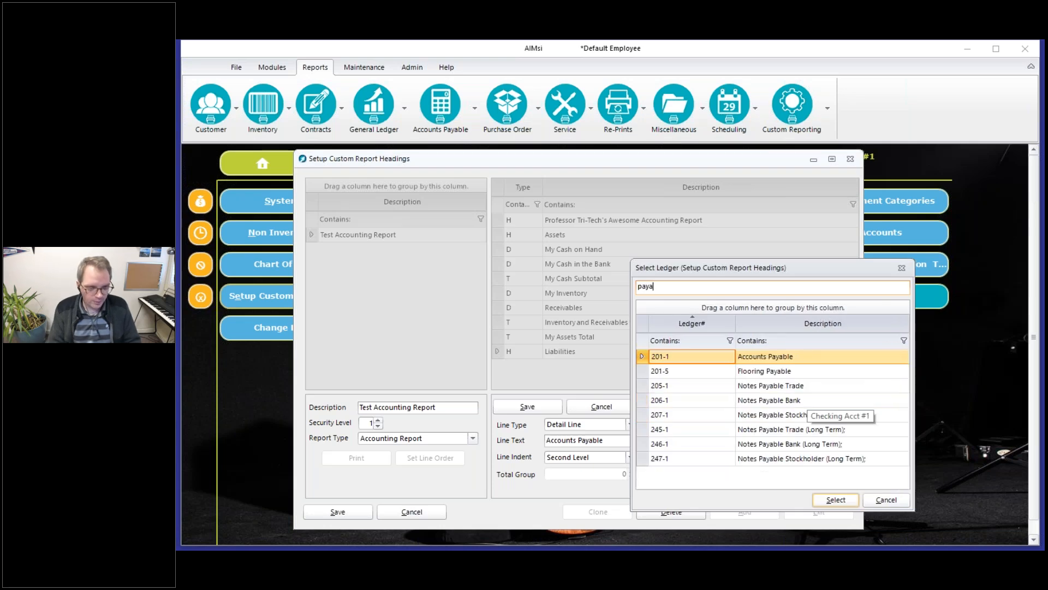
text(bl)
key(Return)
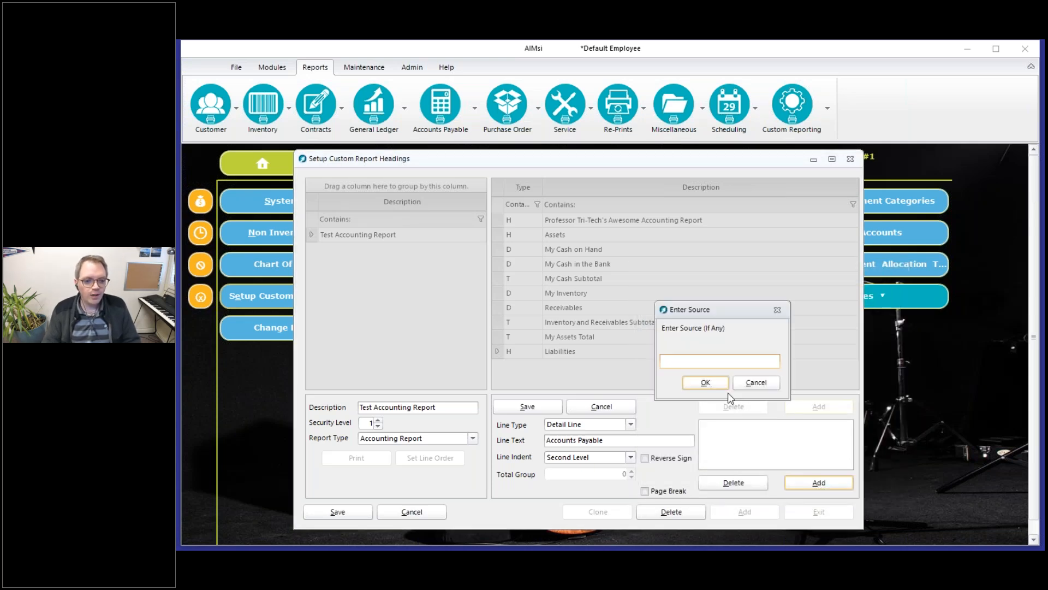
click(719, 382)
Find ledger 201-98 Inv Recvd Pending Invoice and assign it to the Accounts Payable line without a source
click(847, 485)
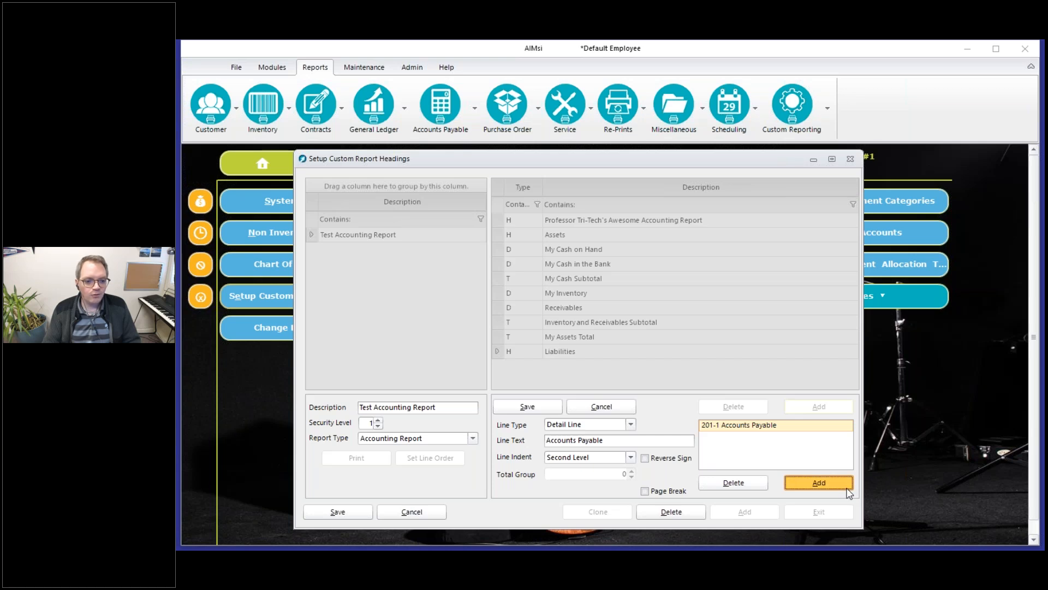
text(re)
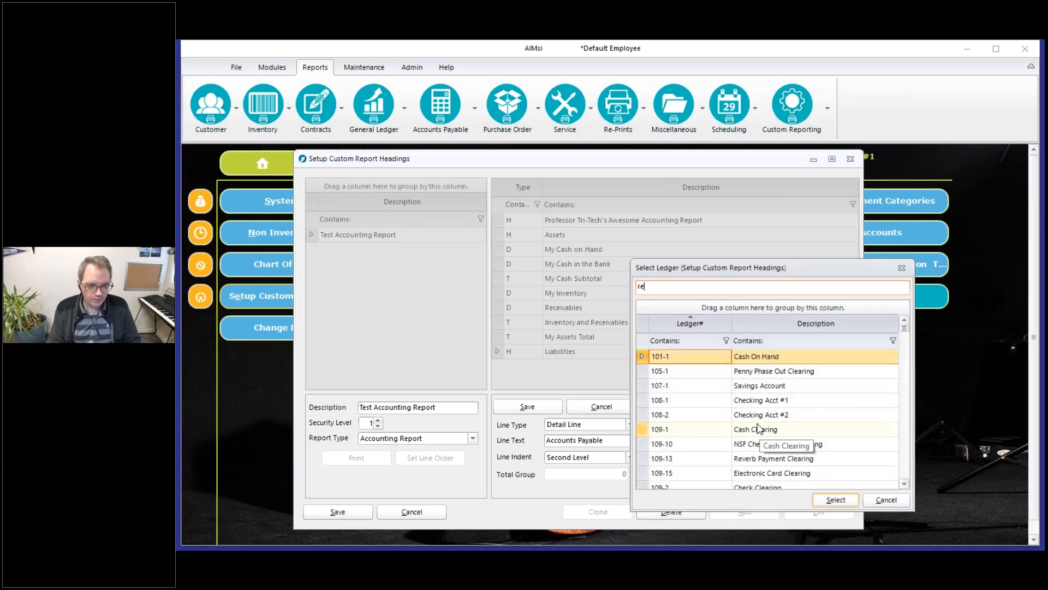
key(BackSpace)
key(BackSpace)
text(inv)
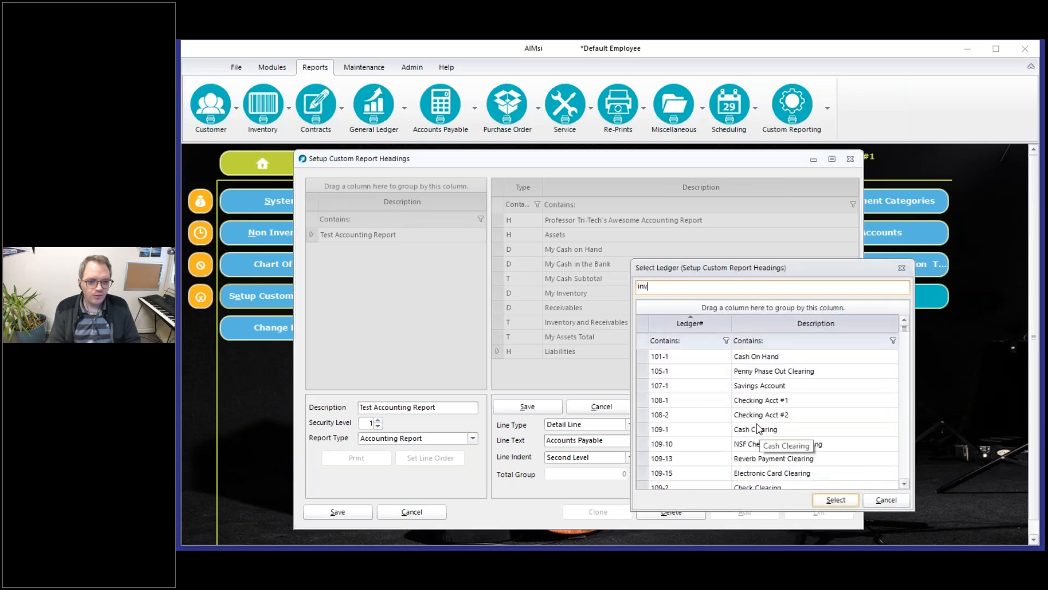
text(entory re)
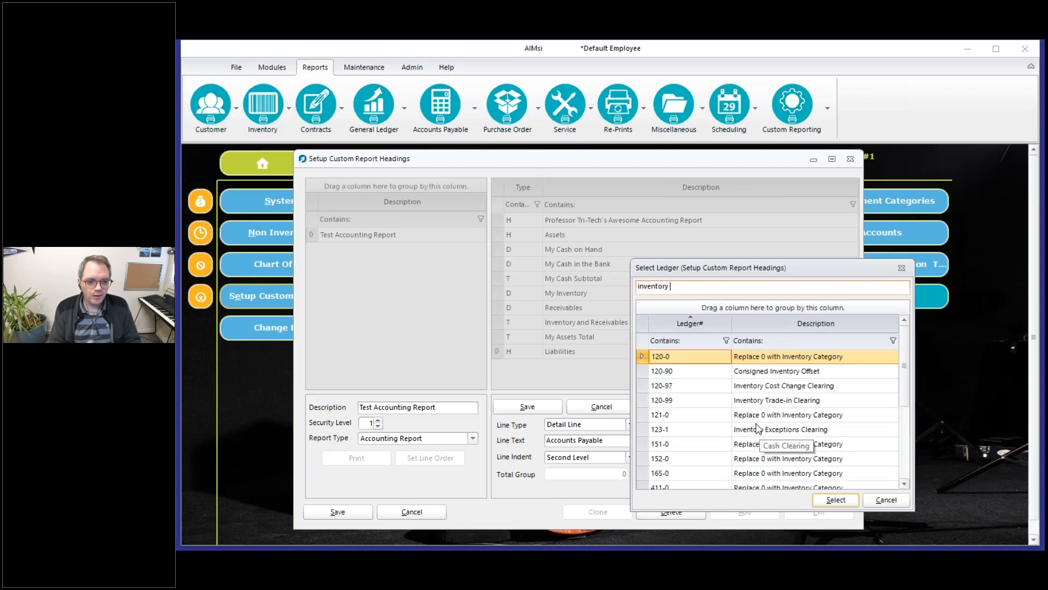
key(BackSpace)
key(BackSpace)
key(BackSpace)
key(BackSpace)
key(BackSpace)
key(BackSpace)
key(BackSpace)
key(BackSpace)
key(BackSpace)
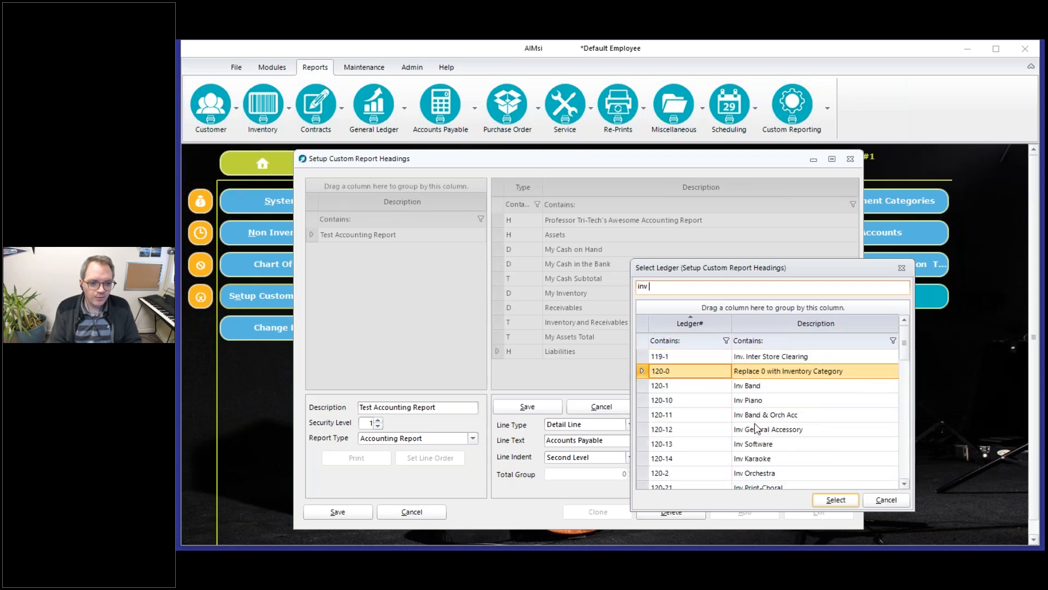
text(rec)
key(Return)
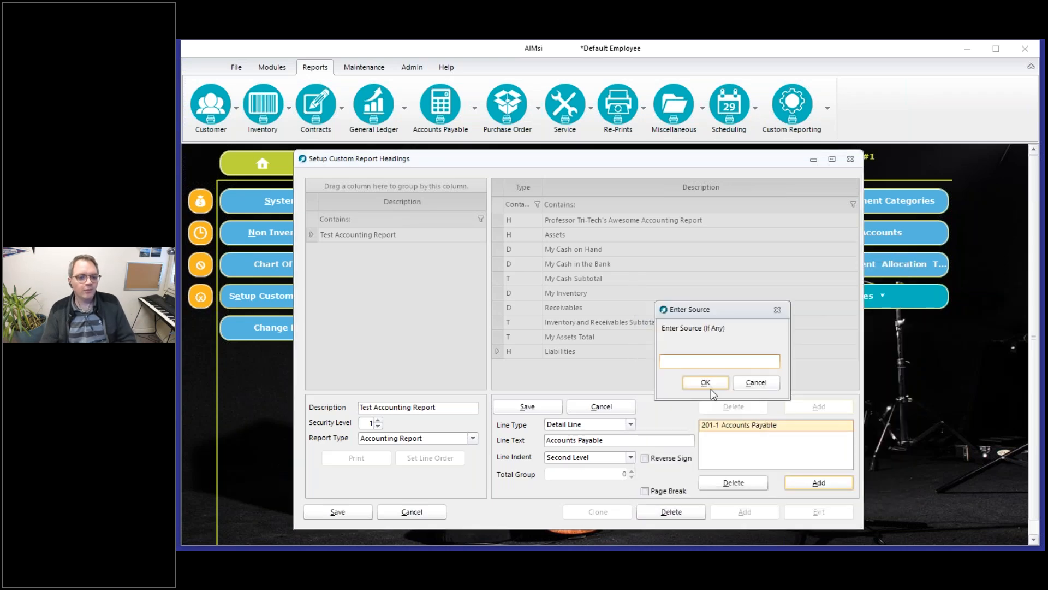
click(710, 385)
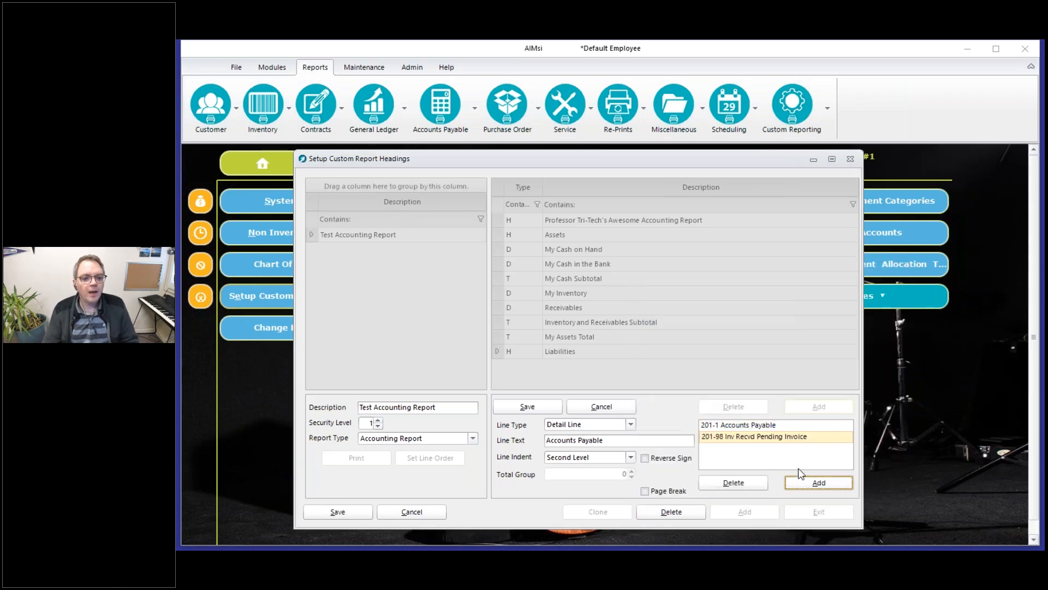
Assign ledger 205-1 Notes Payable Trade to the Accounts Payable line and save the line
click(823, 481)
text(note)
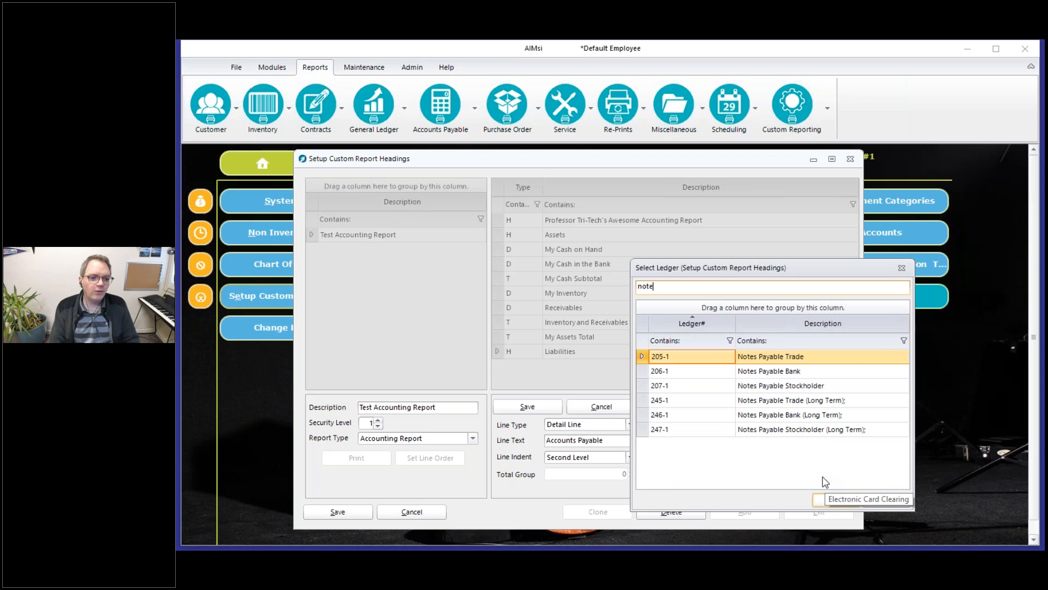
click(834, 498)
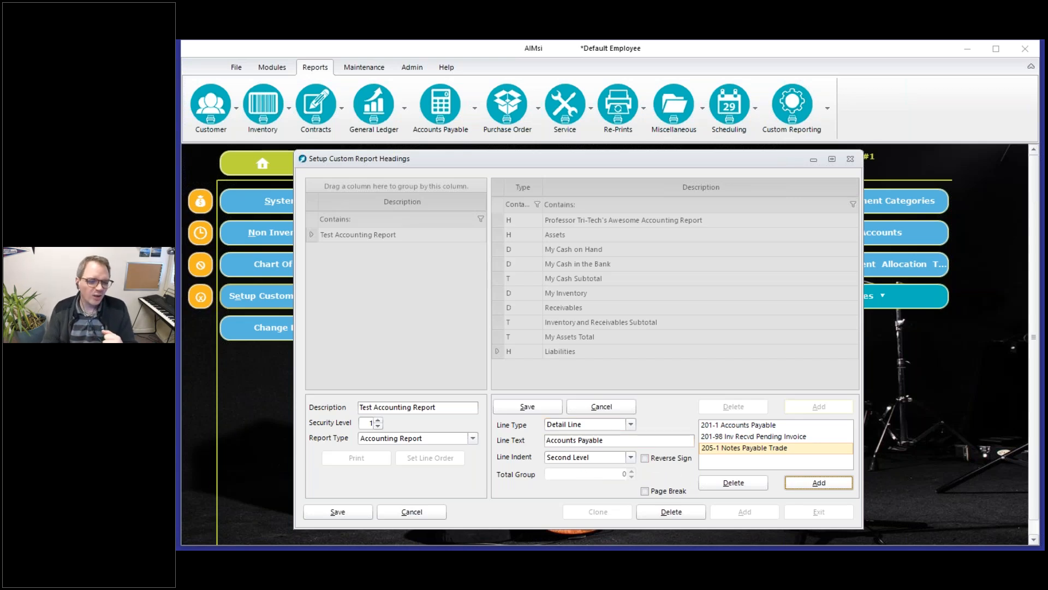
click(534, 407)
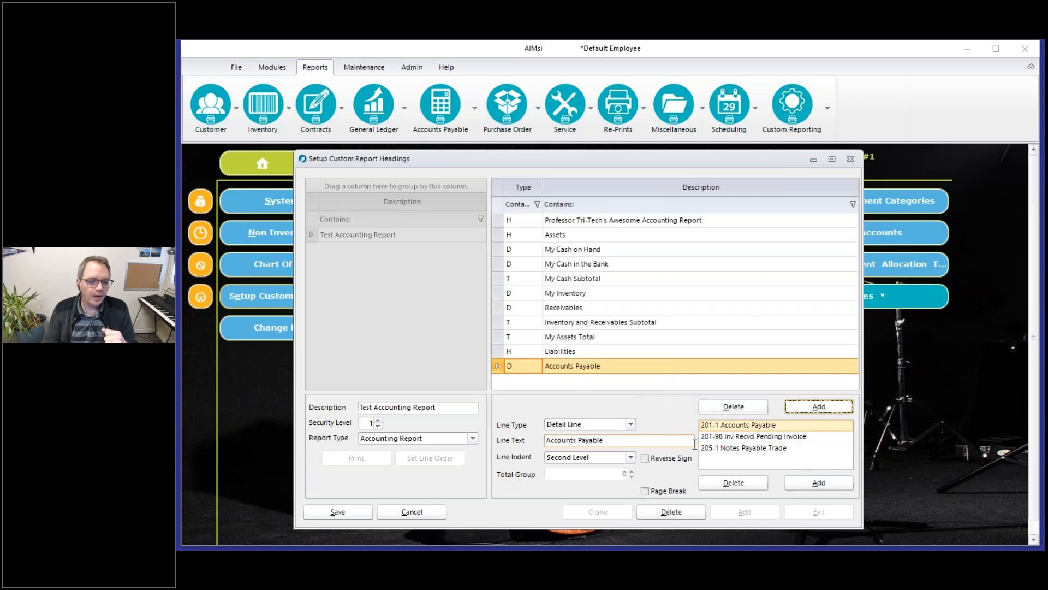
Add a new Detail Line with the text Taxes and Customer Deposits
click(793, 412)
click(593, 425)
text(t)
click(593, 441)
click(595, 425)
key(d)
click(594, 452)
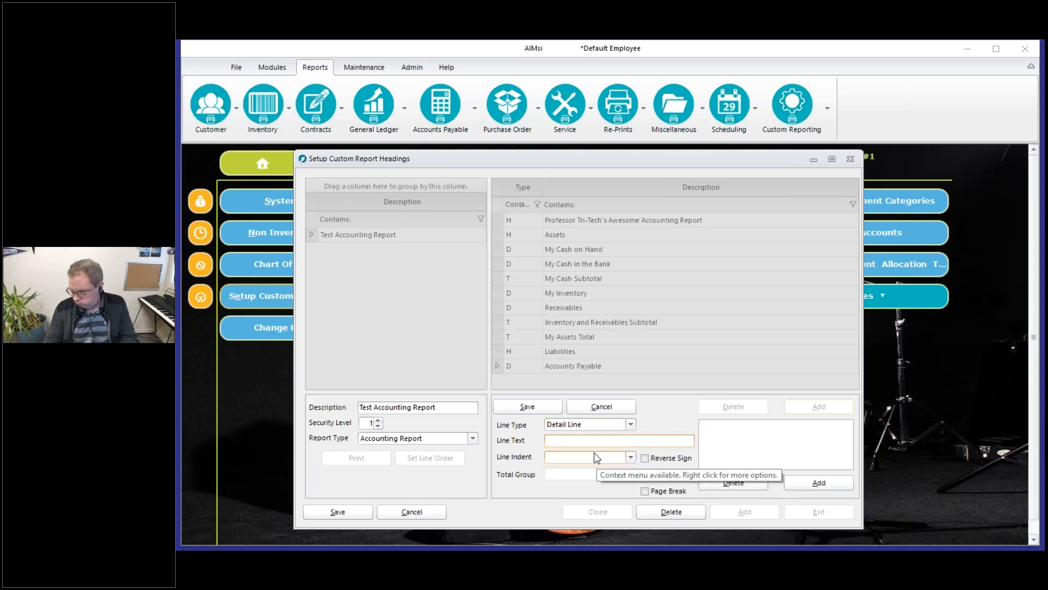
click(594, 441)
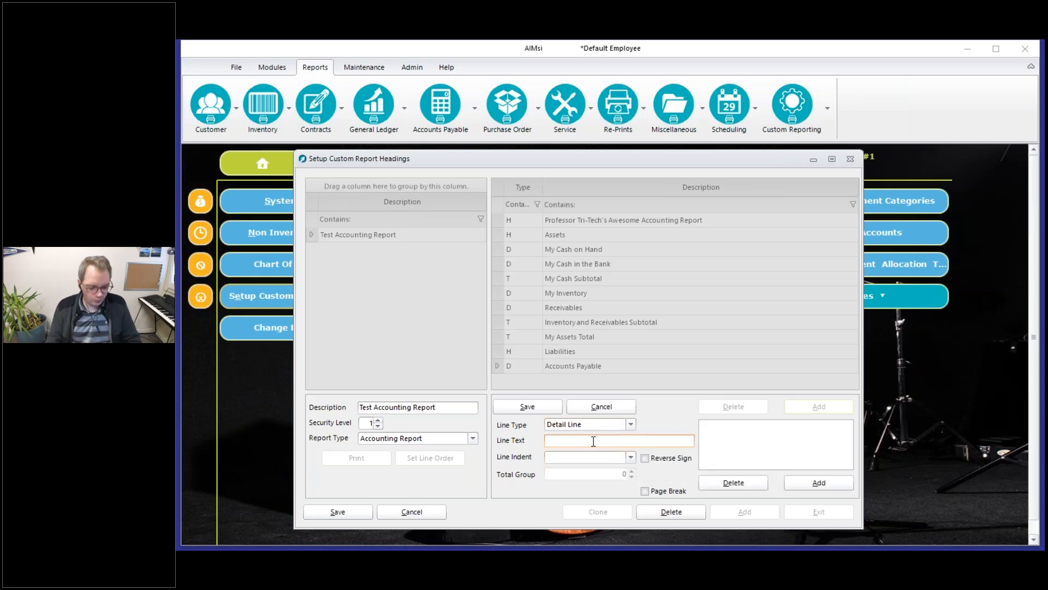
text(Taxes and )
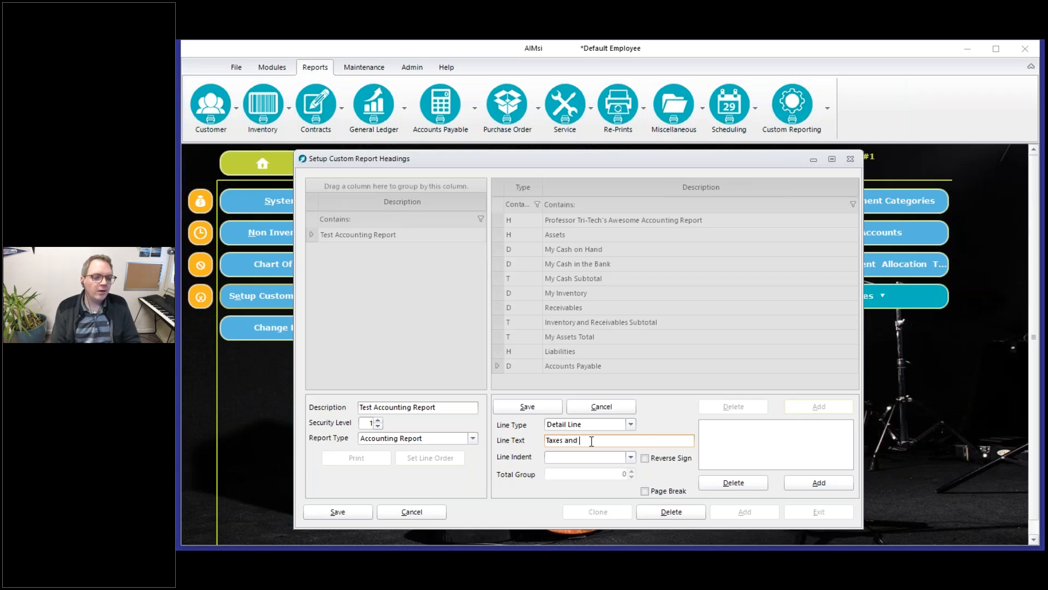
text(Customer Deposits)
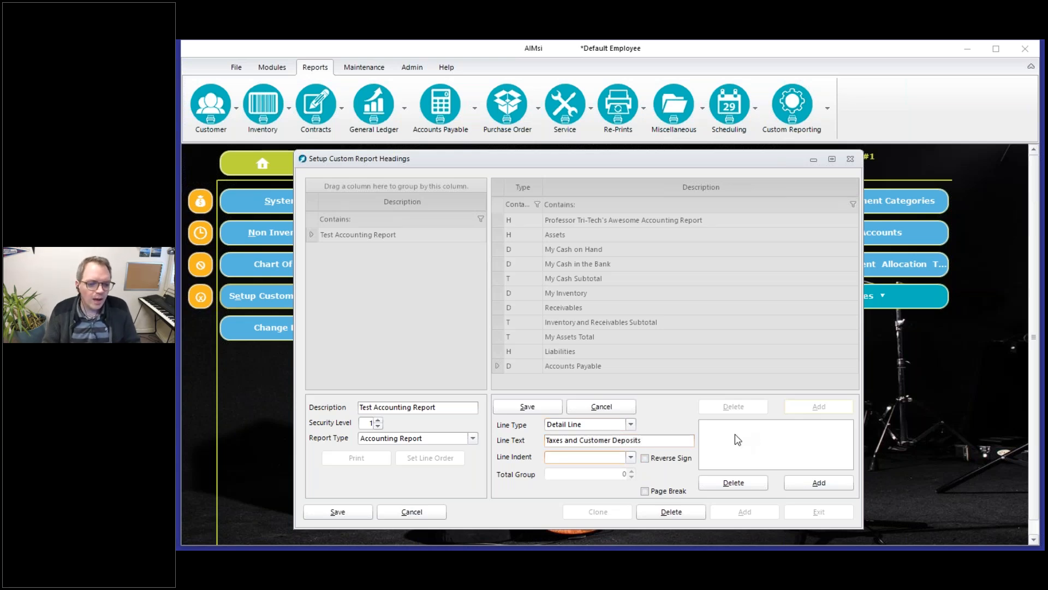
Assign ledger 211-1 Sales Tax to the Taxes and Customer Deposits line without a source and set its indent to Second Level
click(817, 481)
text(tax)
key(Down)
key(Down)
key(Down)
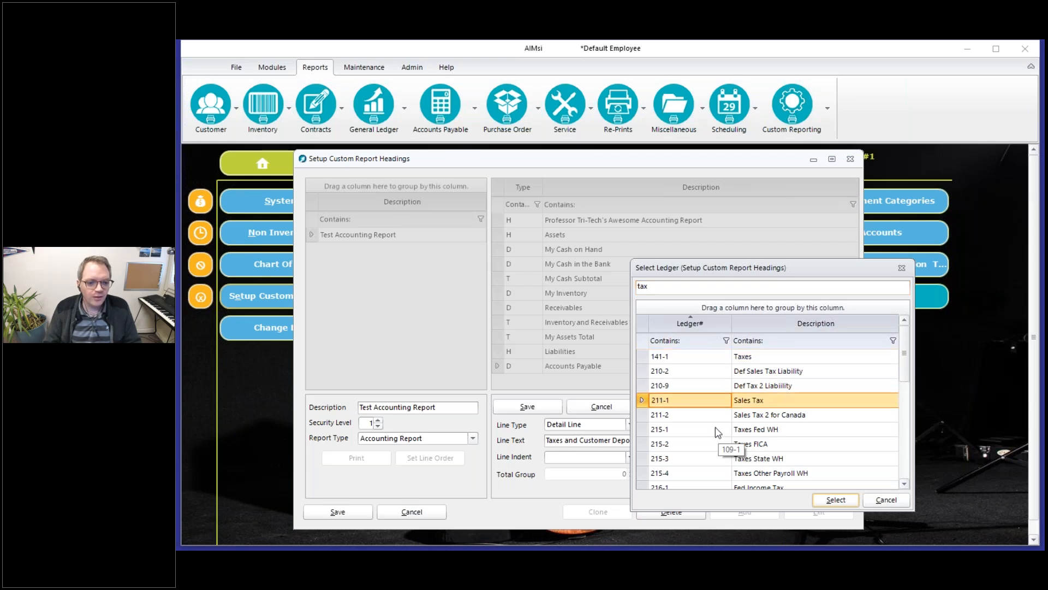
key(Return)
click(705, 379)
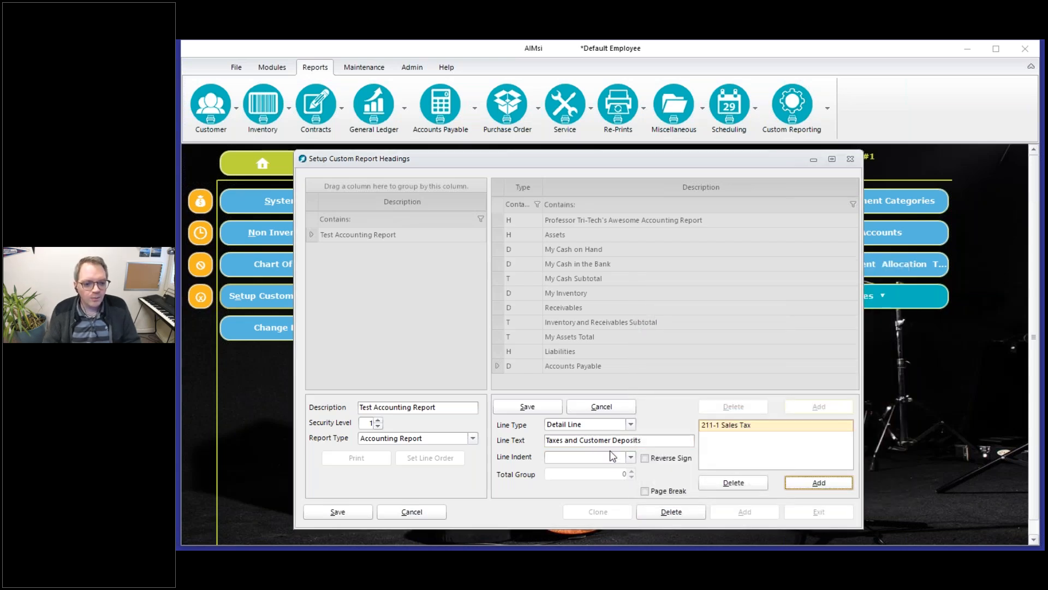
click(612, 458)
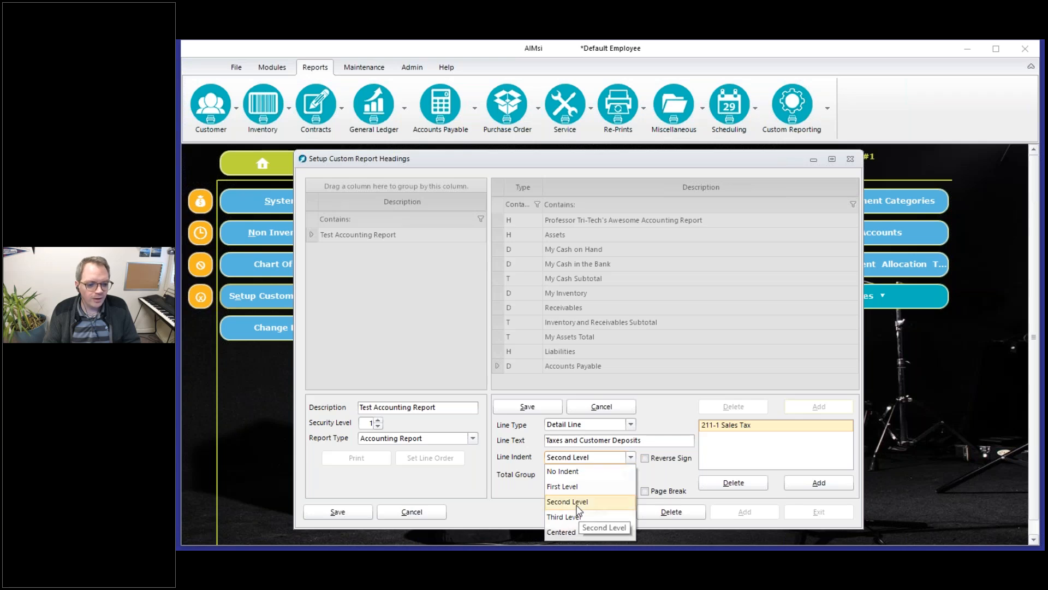
click(579, 501)
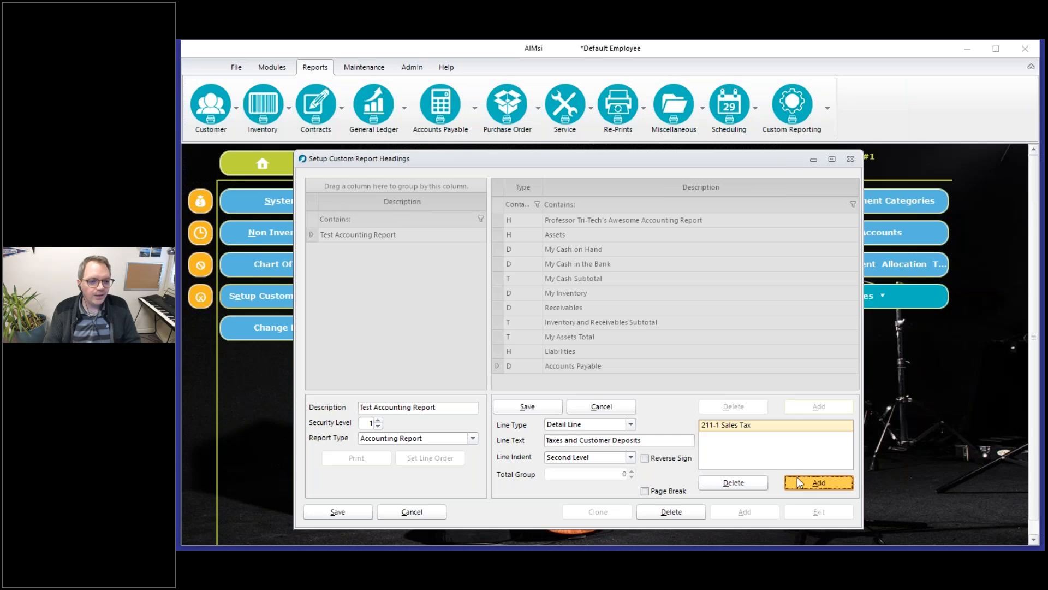
Find ledger 209-1 Contract Deposits and assign it to the Taxes and Customer Deposits line without a source
click(815, 483)
text(depso)
key(BackSpace)
key(BackSpace)
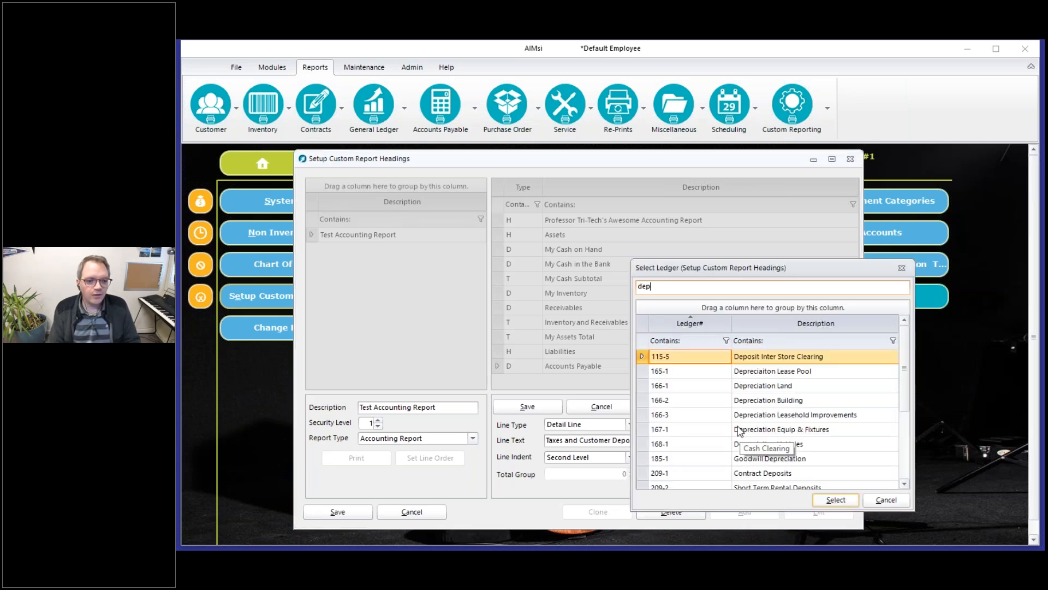
text(os)
key(Down)
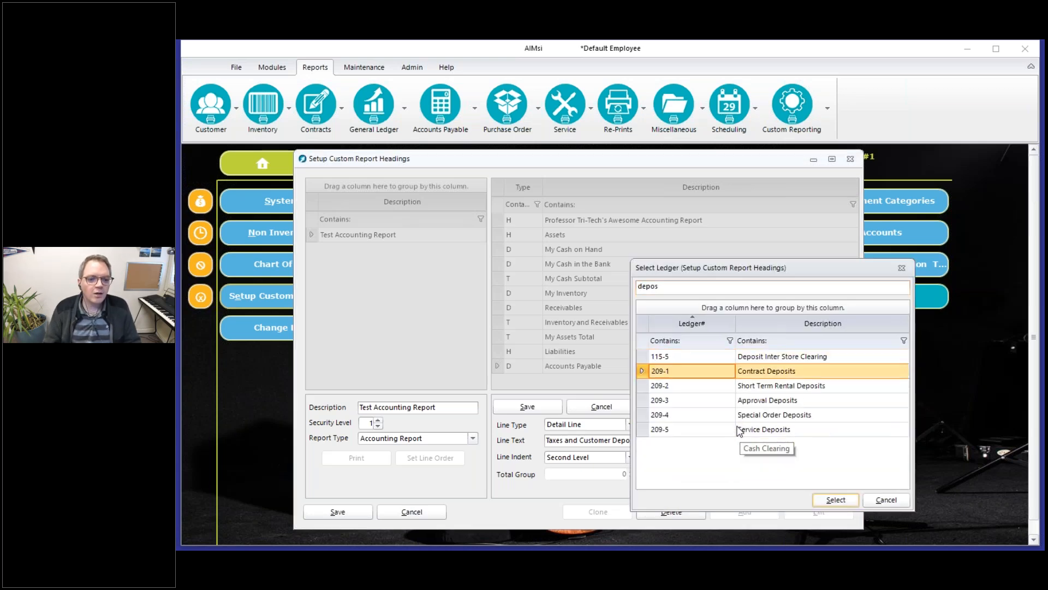
key(Return)
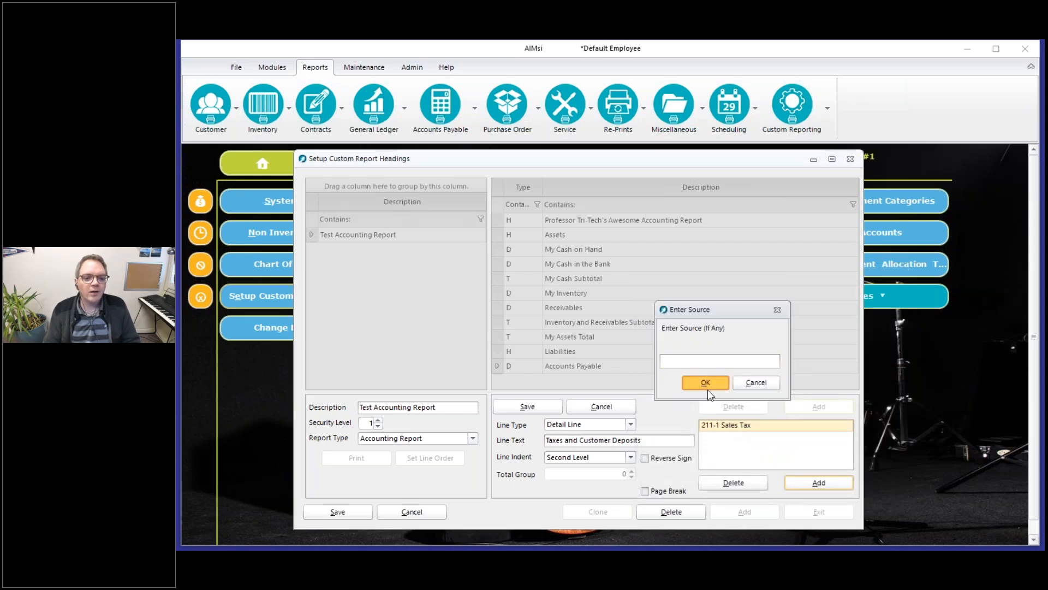
click(707, 387)
Find ledger 209-10 Items on Layaway and assign it to the Taxes and Customer Deposits line without a source
click(814, 488)
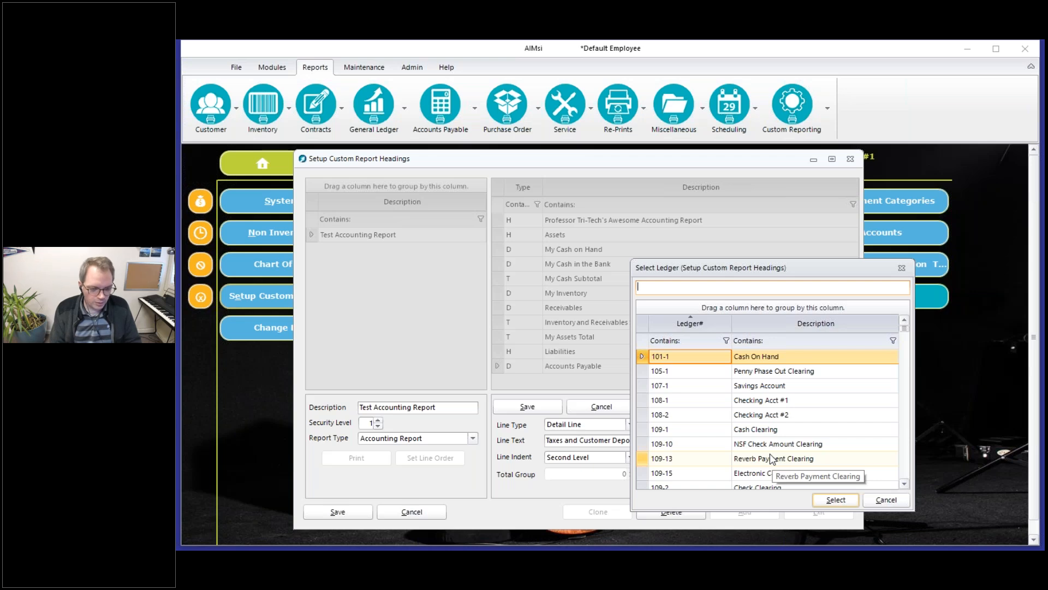
text(laya)
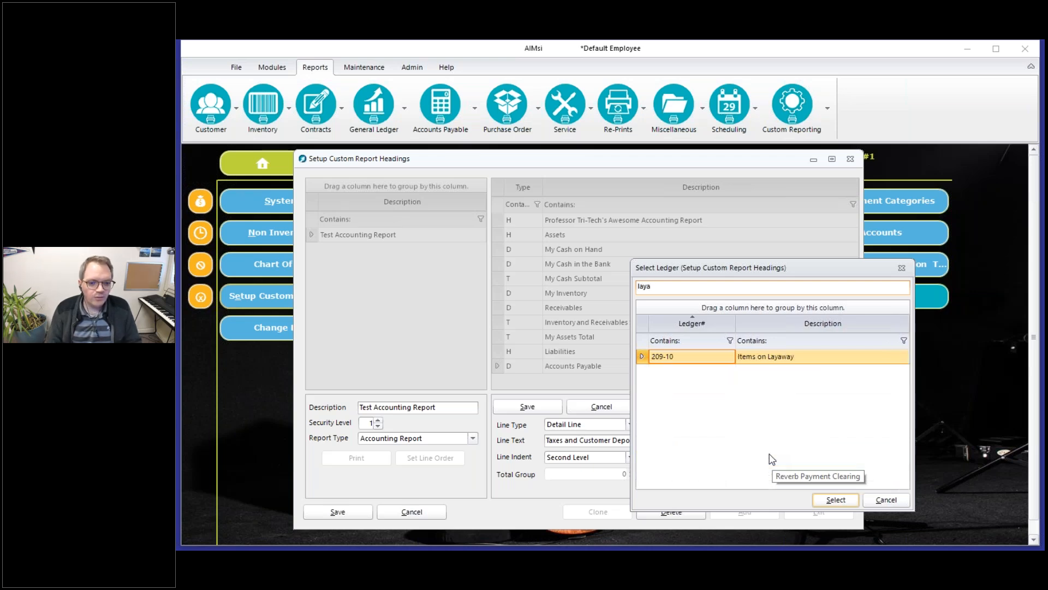
key(Return)
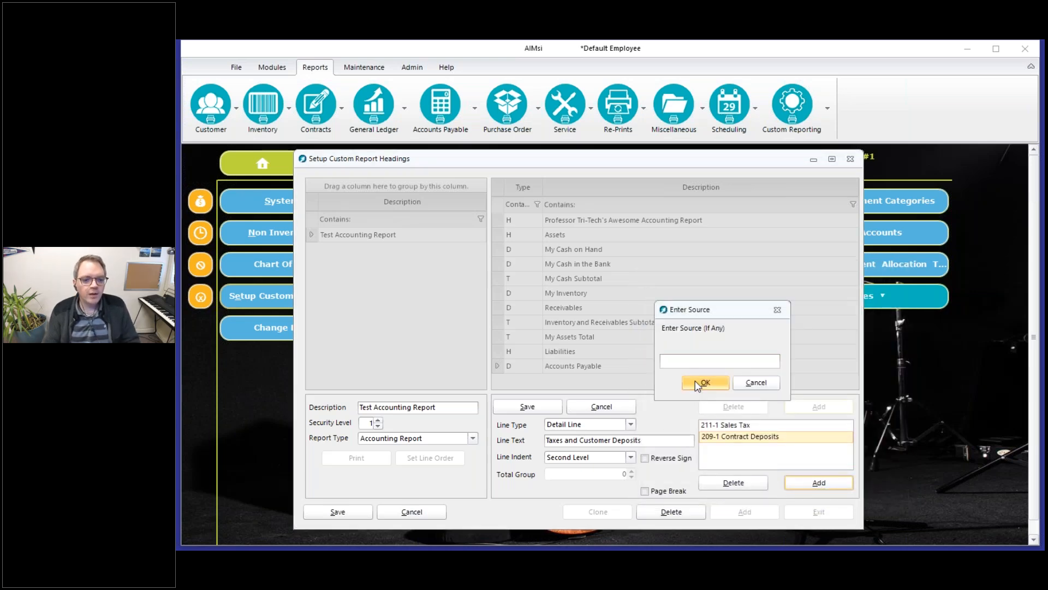
click(705, 384)
Assign ledger 209-5 Service Deposits to the Taxes and Customer Deposits line without a source and save the line
click(804, 481)
text(ser)
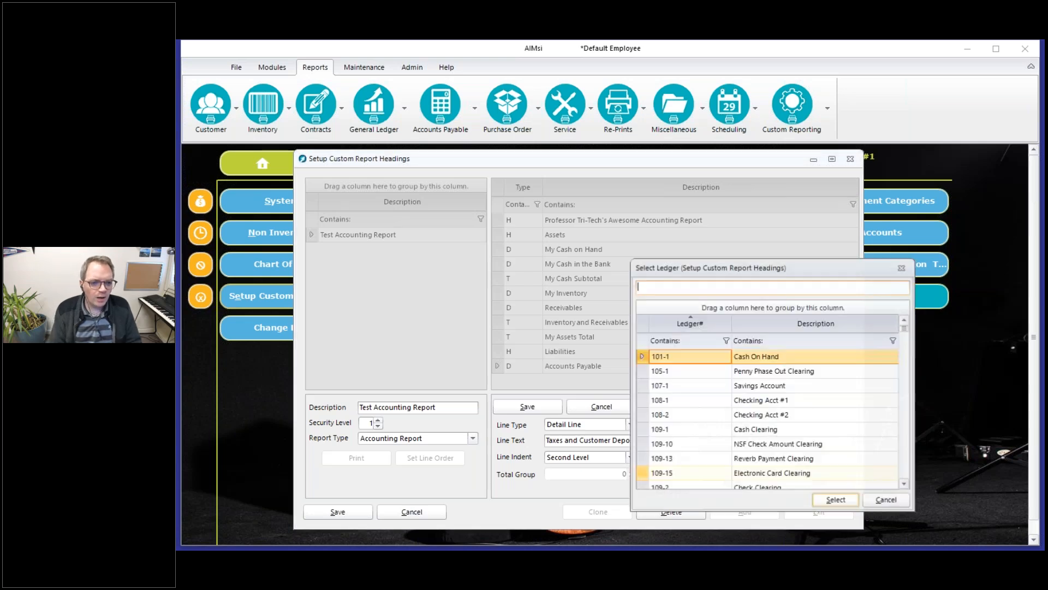
text(vic e)
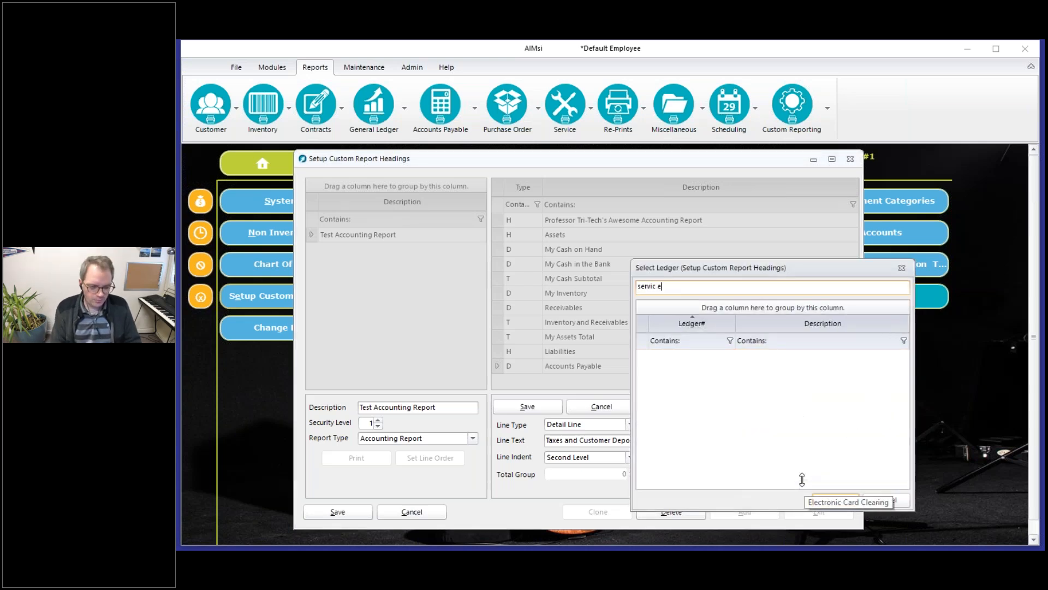
key(BackSpace)
key(BackSpace)
text(e d)
key(Return)
click(691, 382)
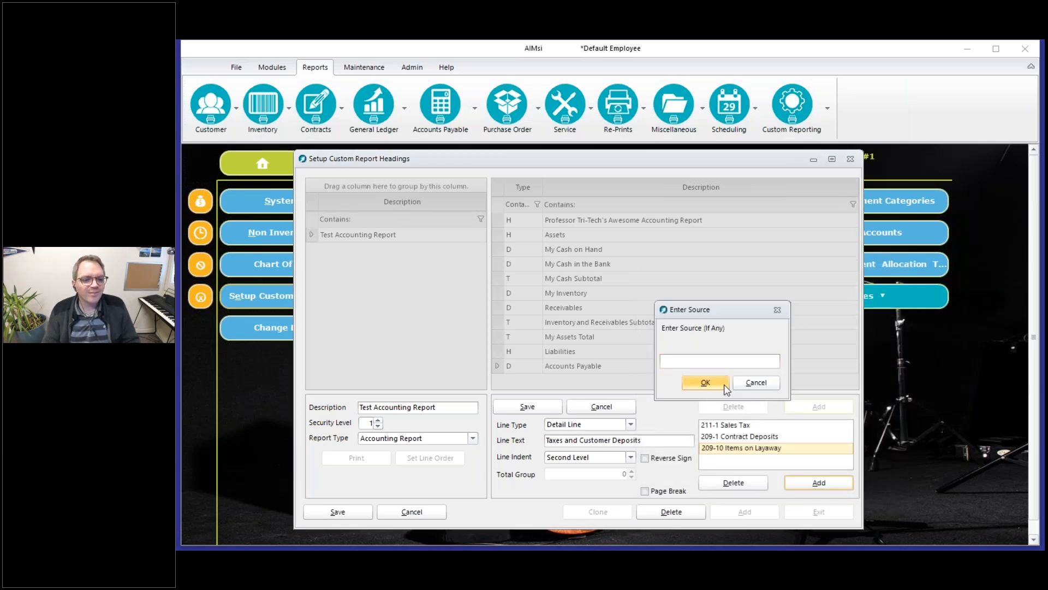
click(559, 406)
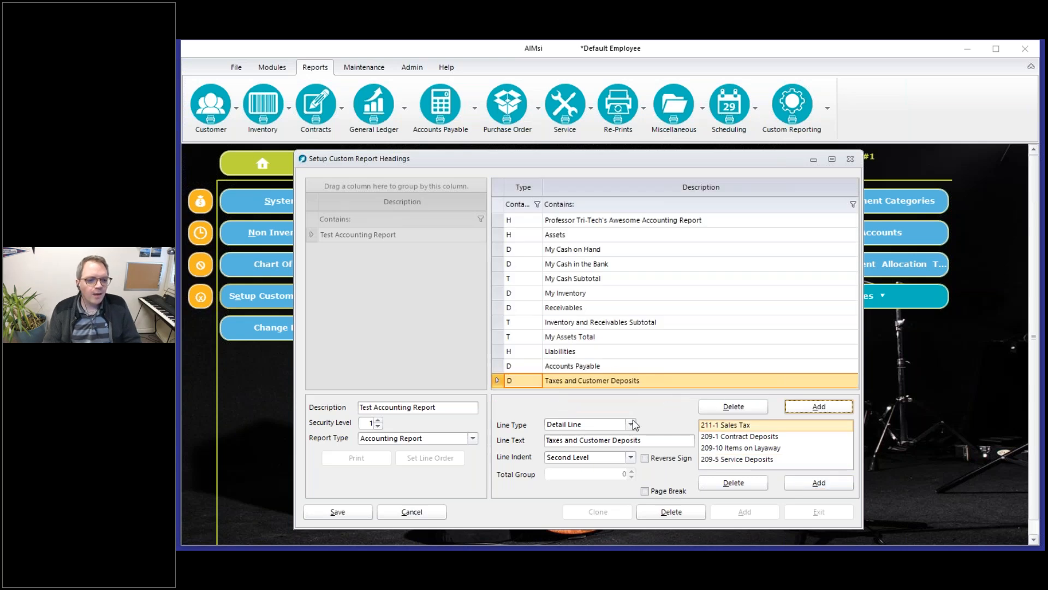
Add a Total Line with the text Subtotal Payables and Taxes/Deposits
click(828, 410)
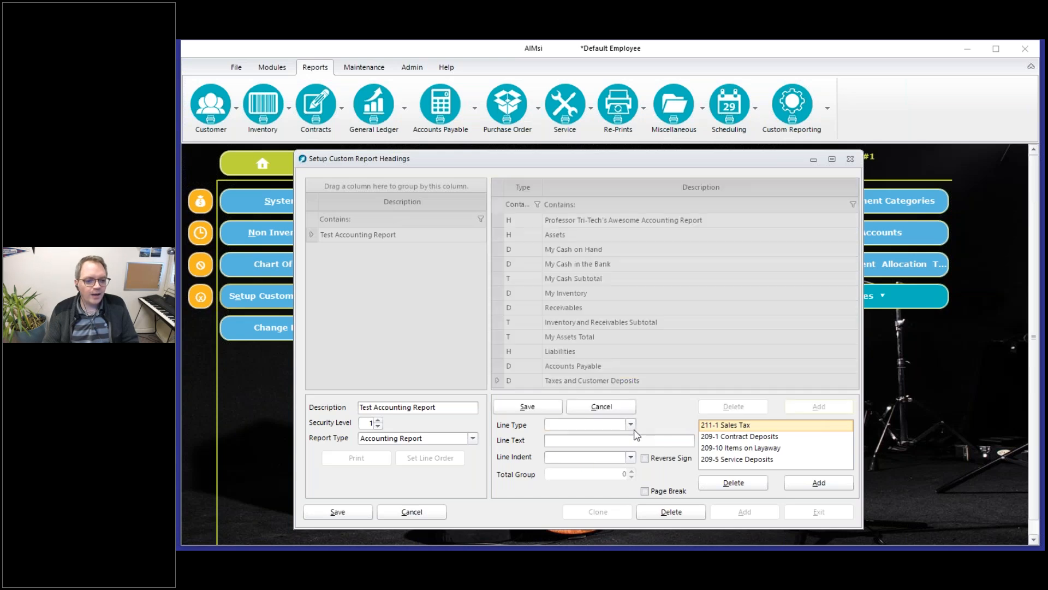
click(631, 424)
click(563, 468)
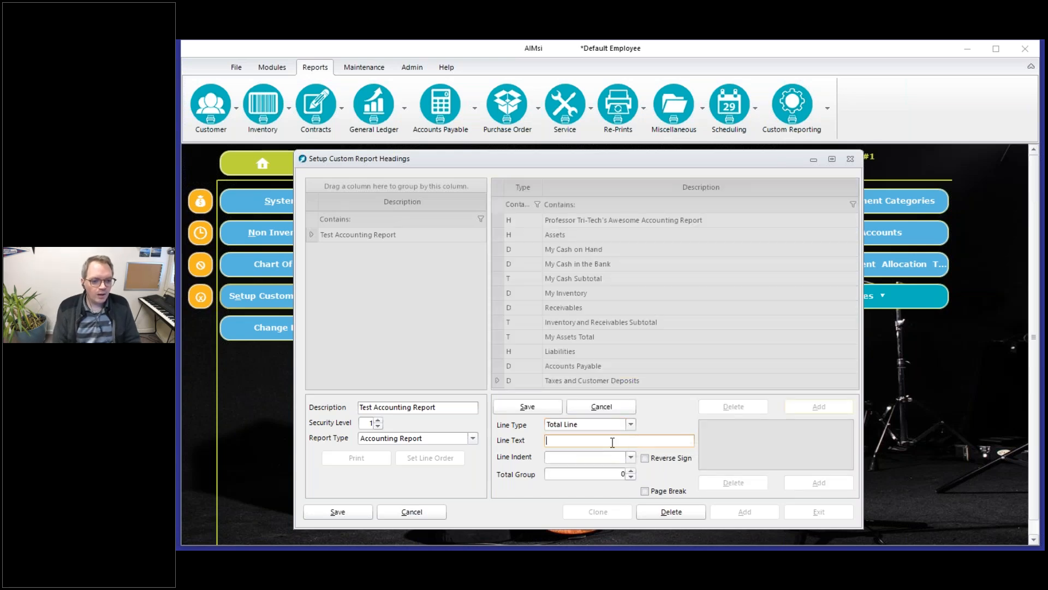
text(Subtital)
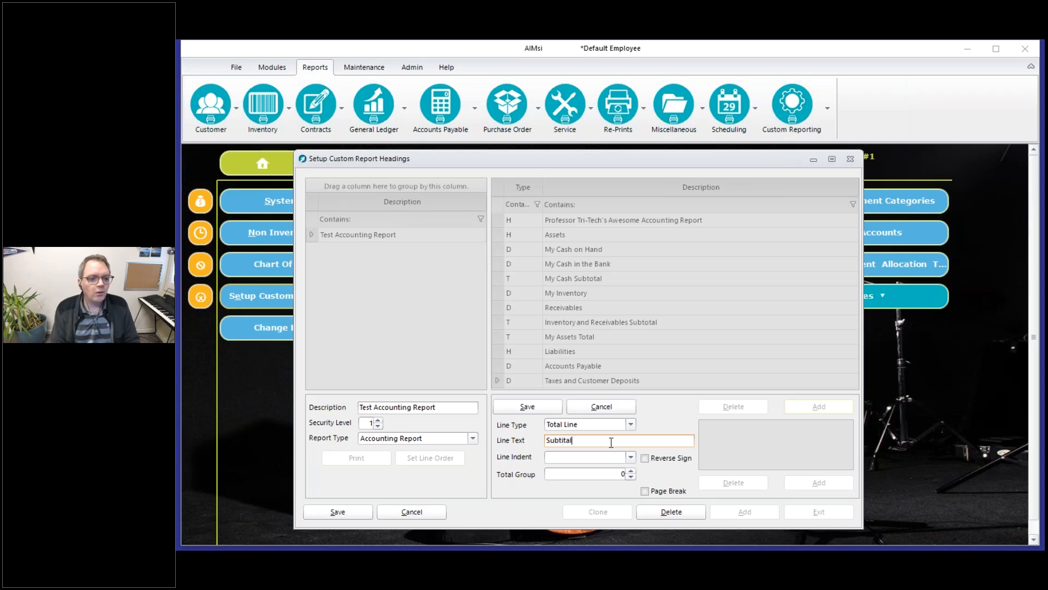
key(BackSpace)
key(BackSpace)
text(o)
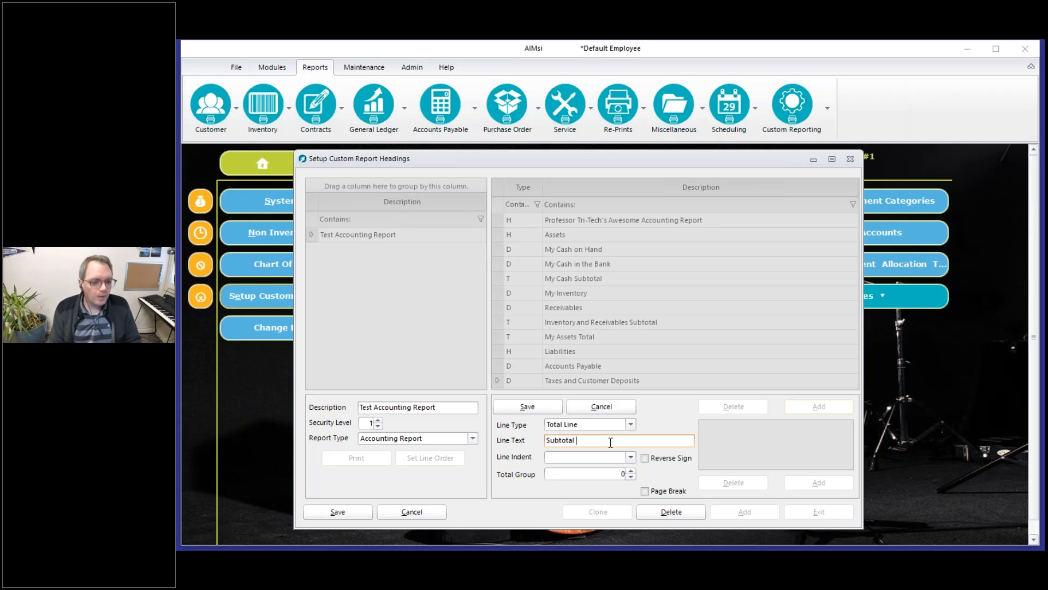
text(tal Payables )
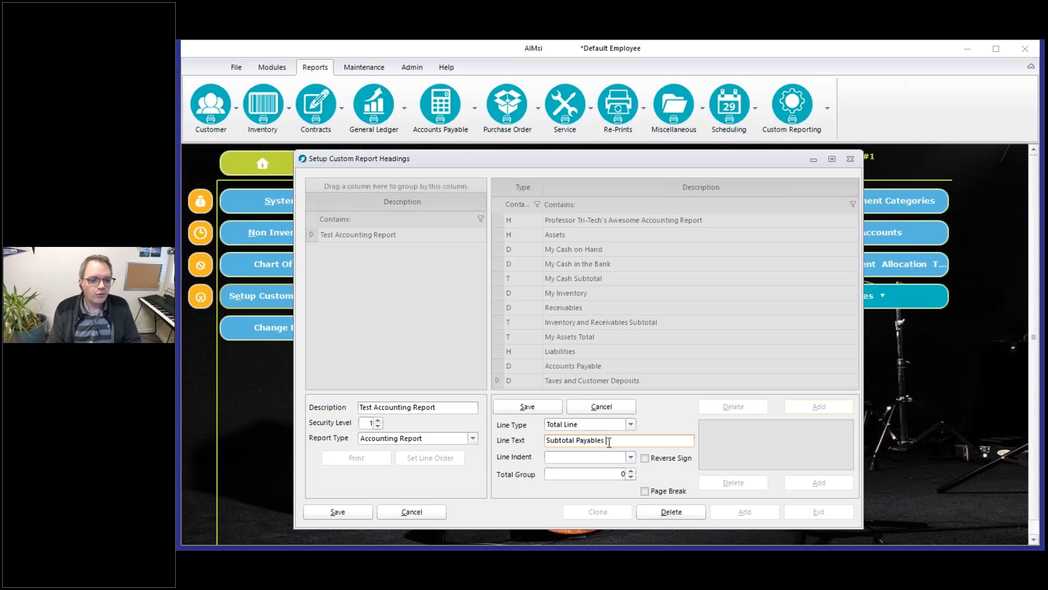
text(and TRa)
key(BackSpace)
key(BackSpace)
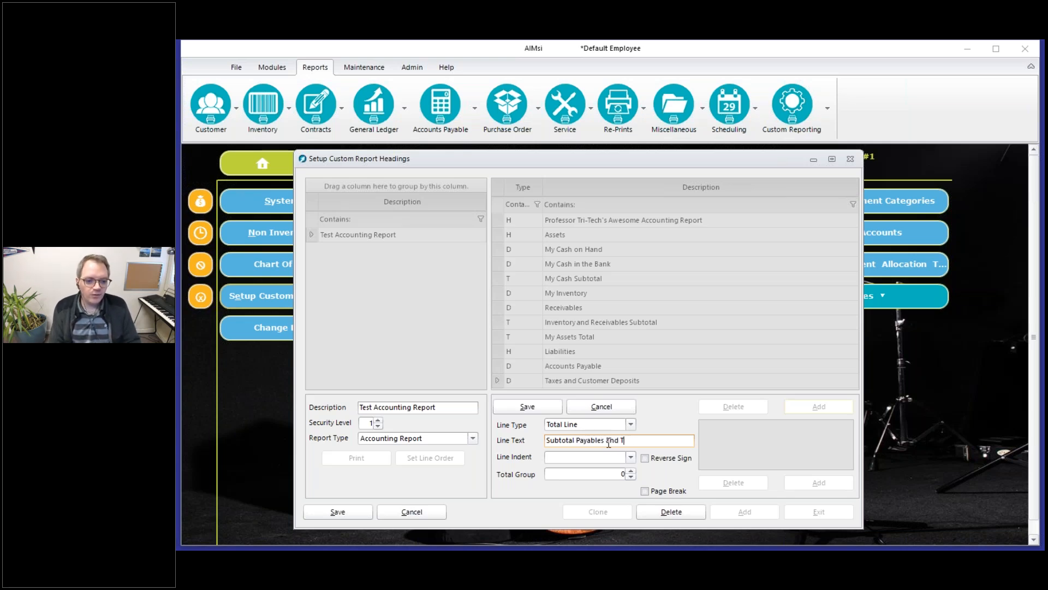
text(axes/Deposiots)
key(BackSpace)
key(BackSpace)
key(BackSpace)
text(ts)
Give the payables subtotal line a Third Level indent and total group 1, and save it
click(580, 458)
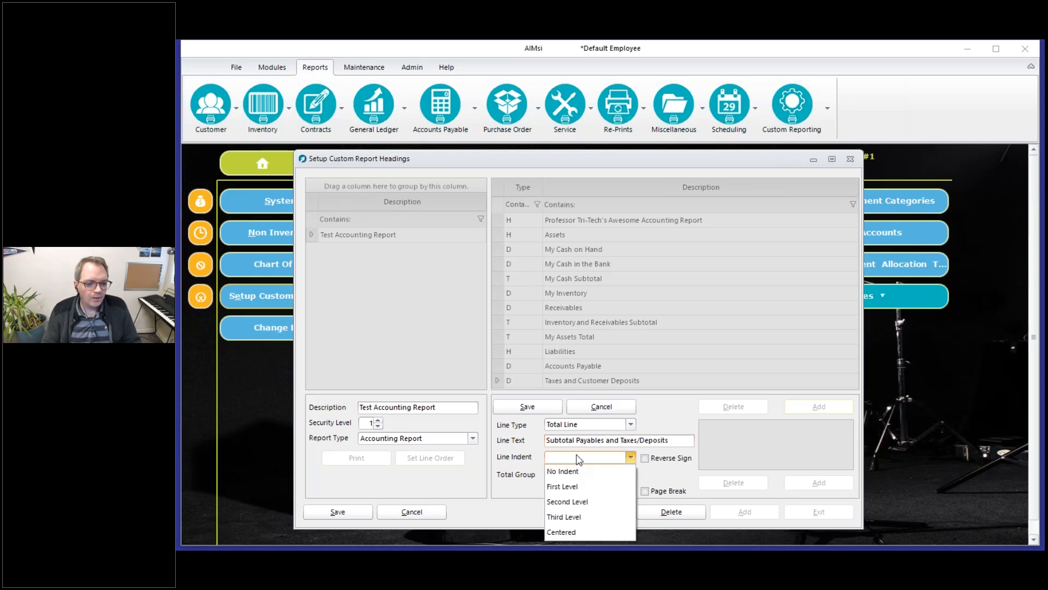
click(573, 516)
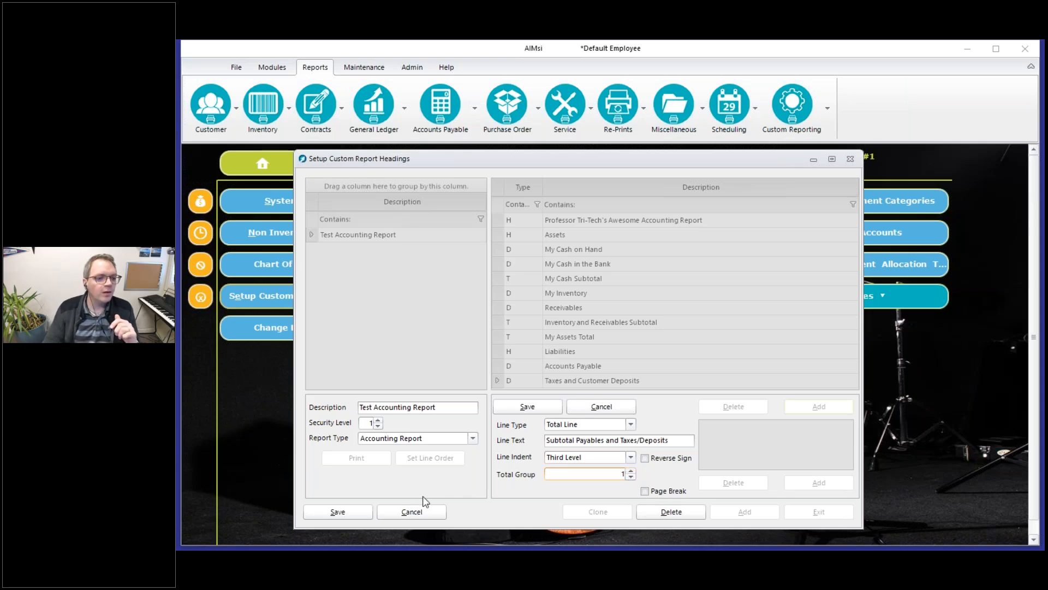
click(511, 408)
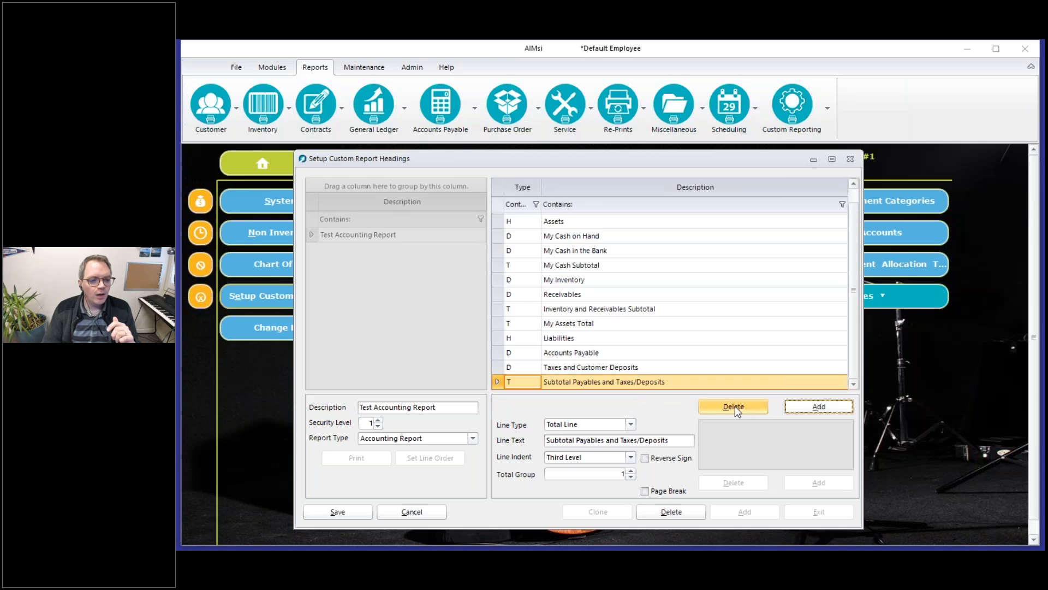
Add a Detail Line with the text Other Liabilites and a Second Level indent
click(801, 412)
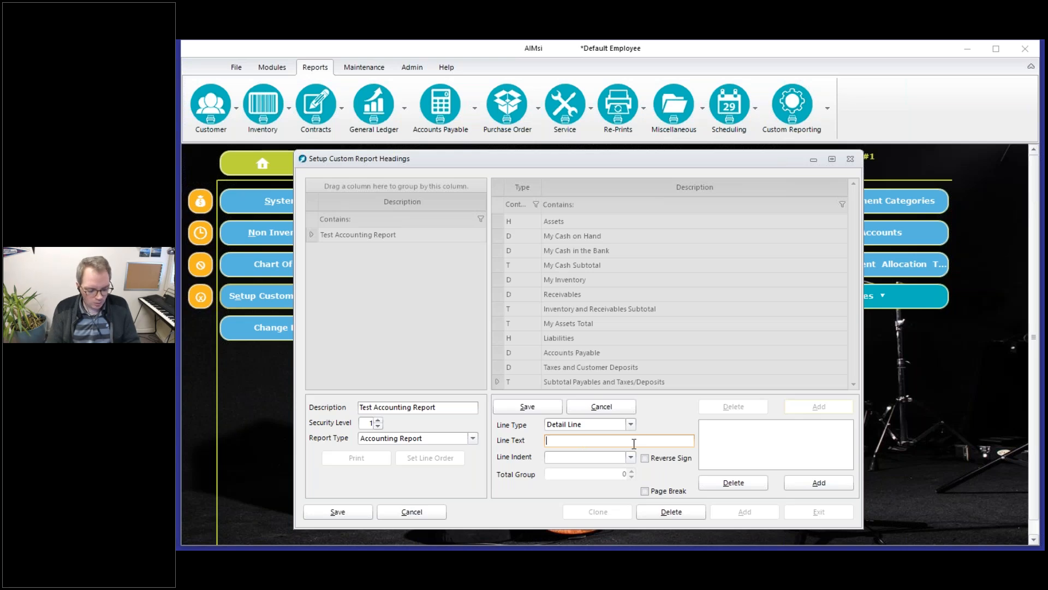
text(Other Liabilites)
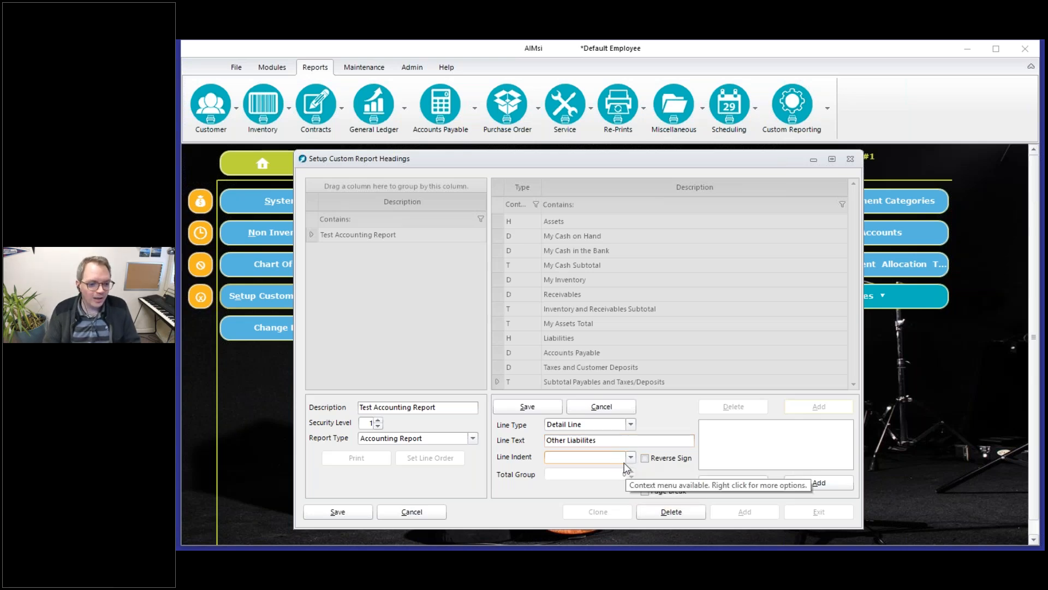
click(615, 461)
click(582, 501)
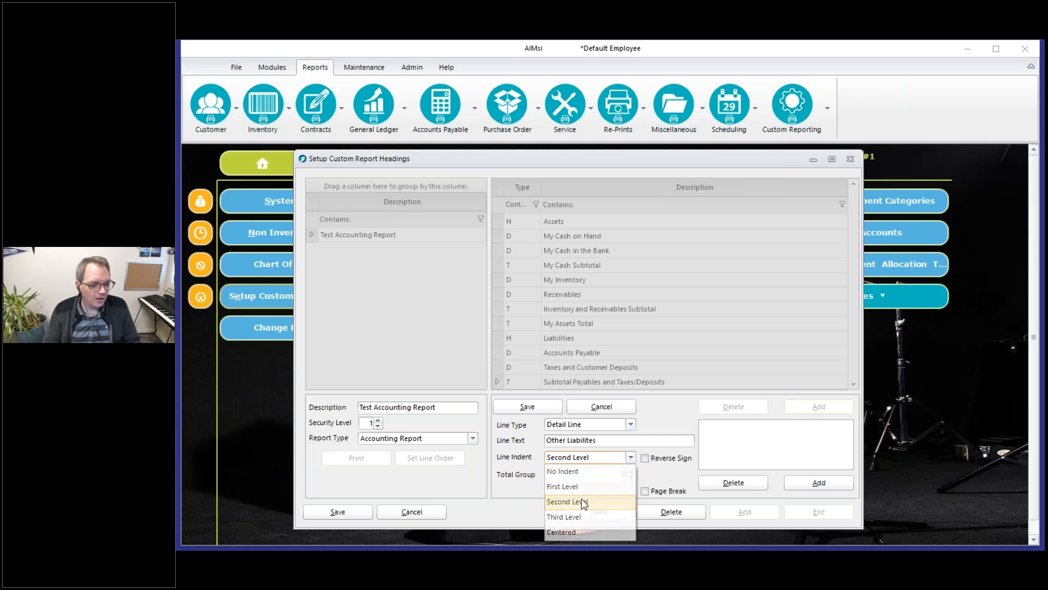
Find ledger 156-1 Building and assign it to the Other Liabilites line without a source
click(807, 481)
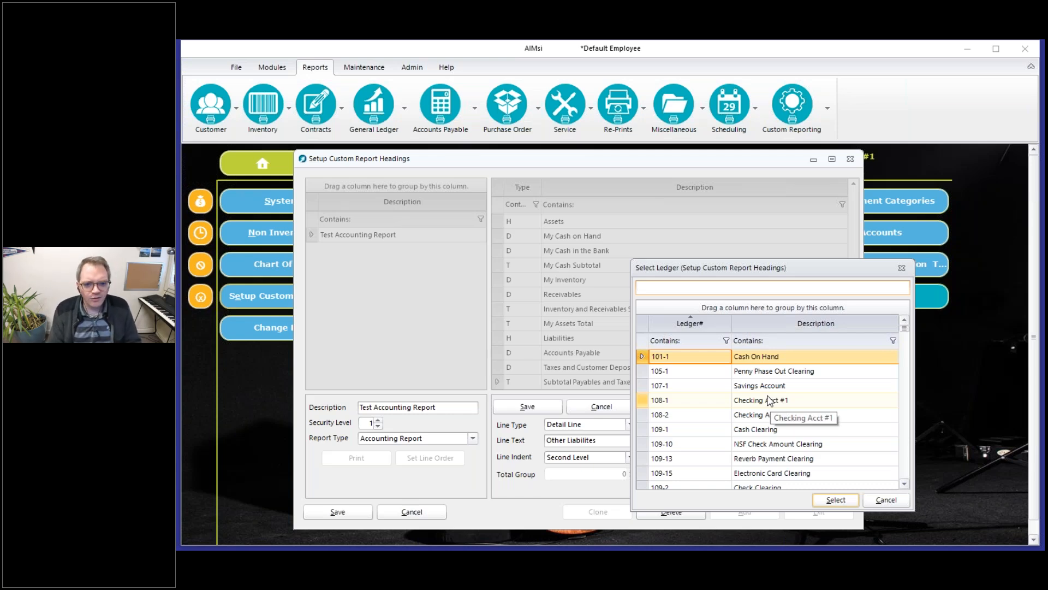
text(build)
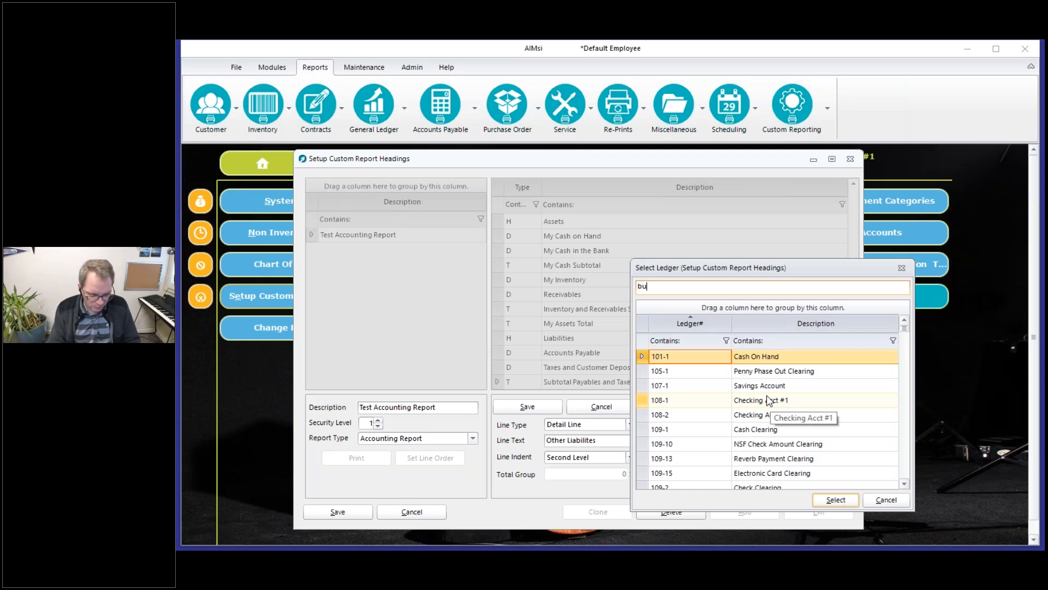
key(Return)
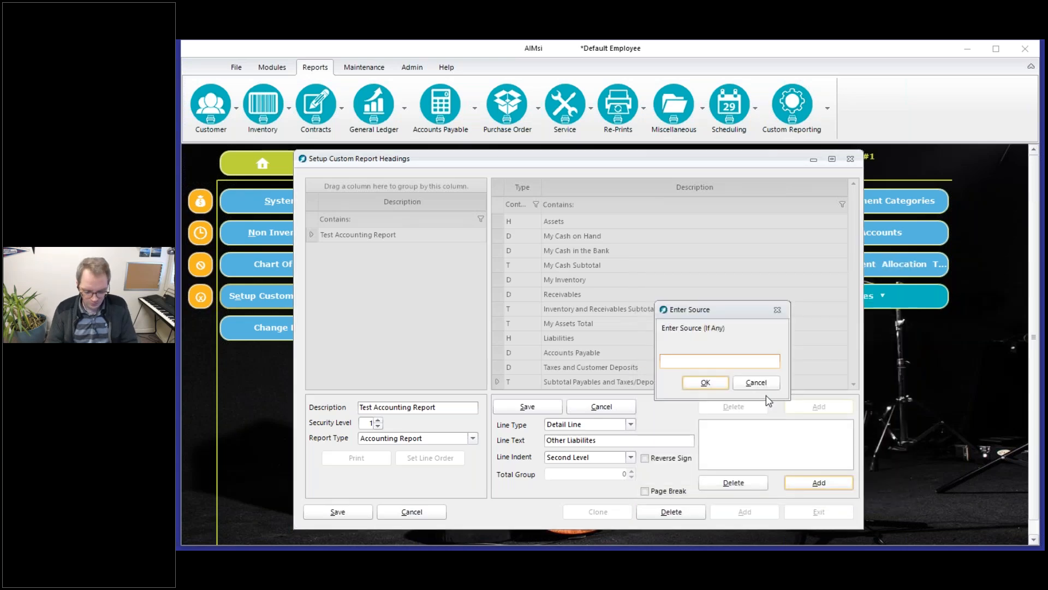
key(Return)
Assign ledgers 155-1 Land and 162-1 Vehicles to the Other Liabilites line without a source, and save the line
click(806, 488)
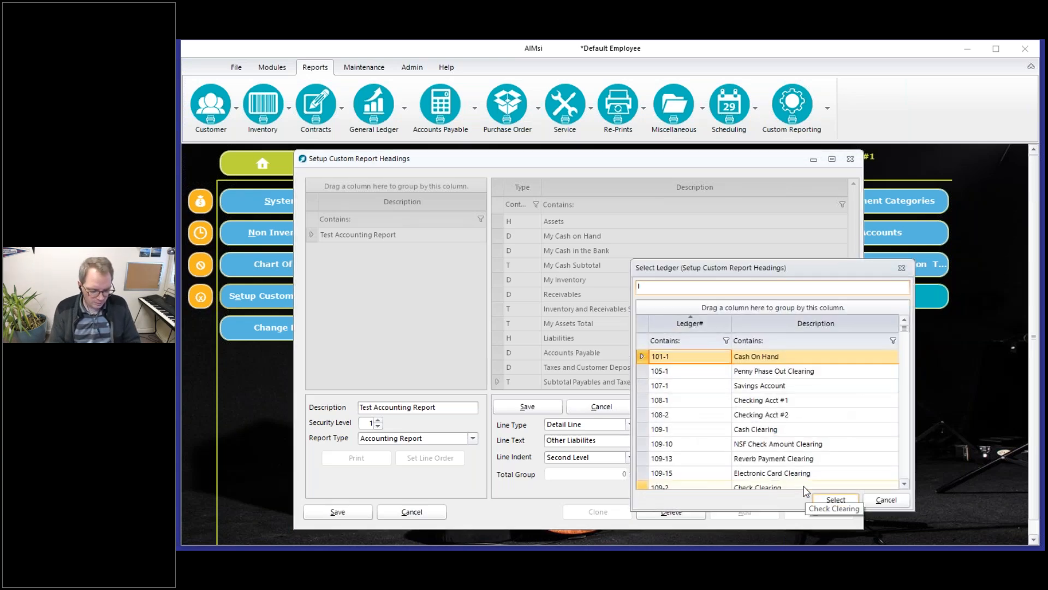
text(land)
key(Return)
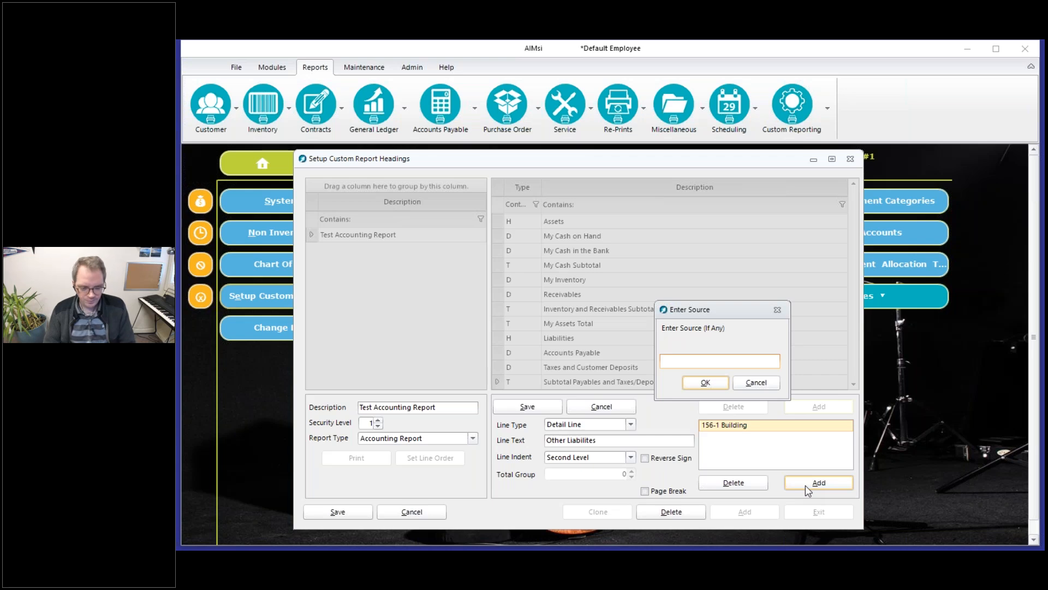
key(Return)
click(806, 485)
text(vehicle)
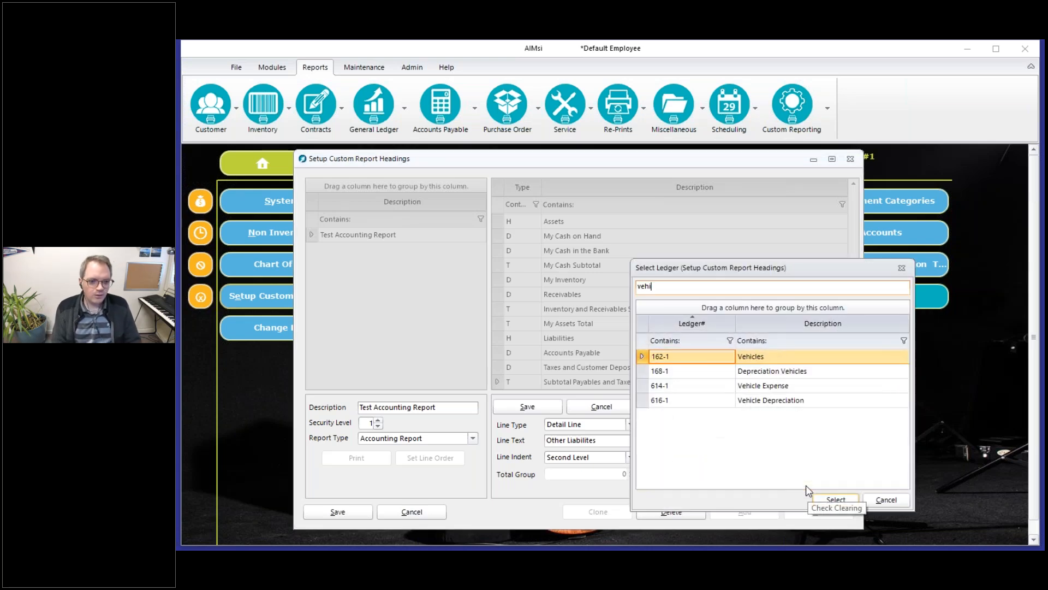
key(Return)
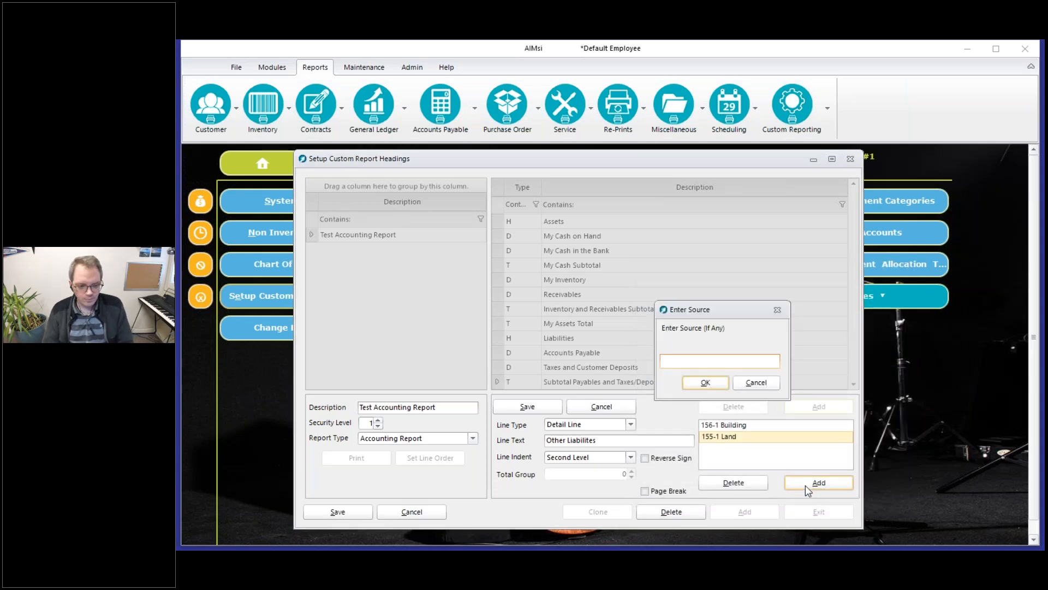
key(Return)
click(549, 410)
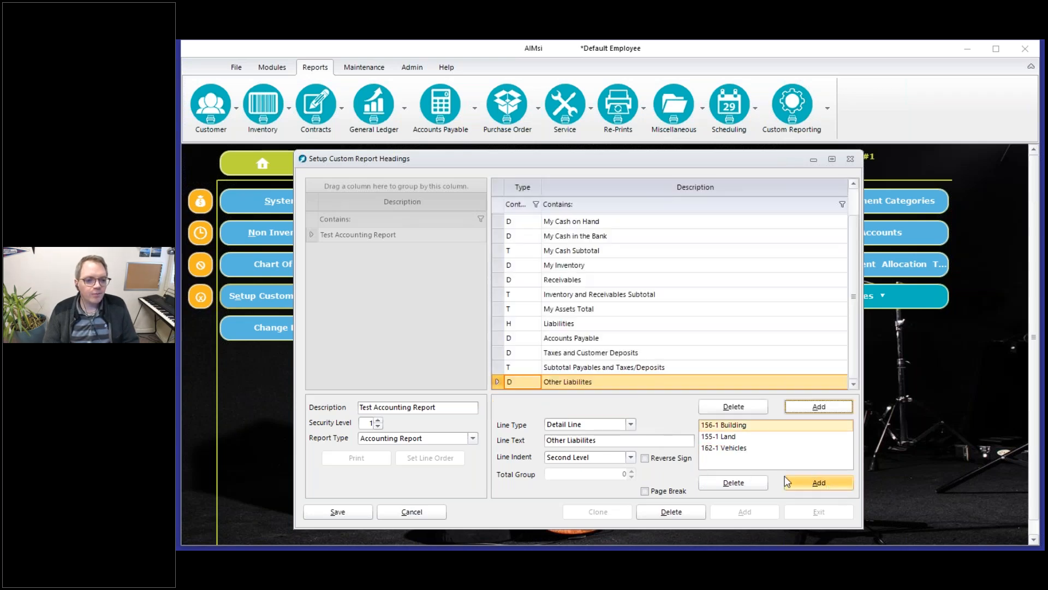
Add a Total Line with the text Total Liabilities
click(840, 407)
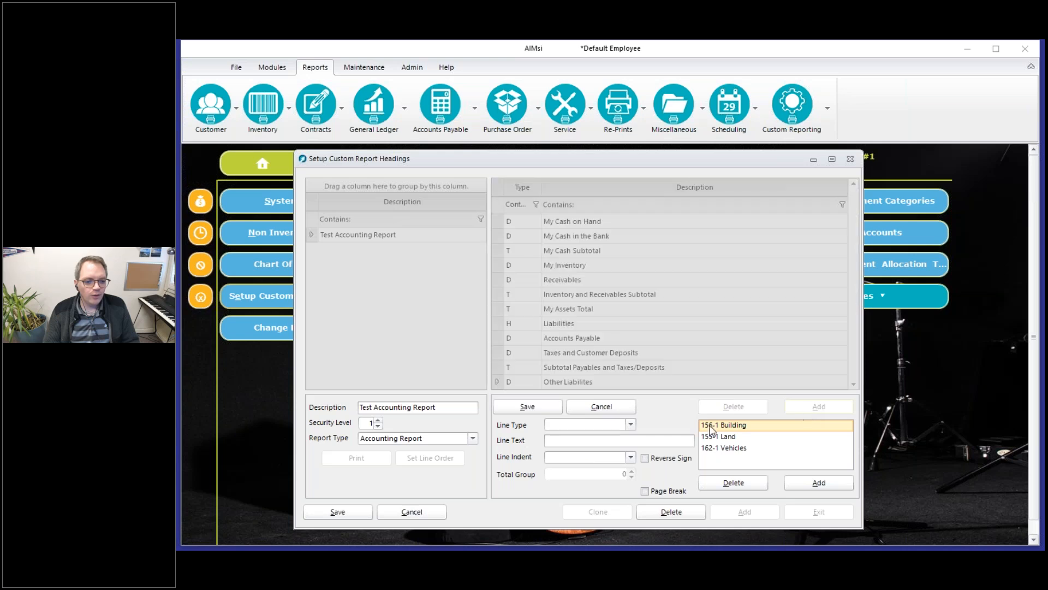
click(617, 426)
key(t)
key(Tab)
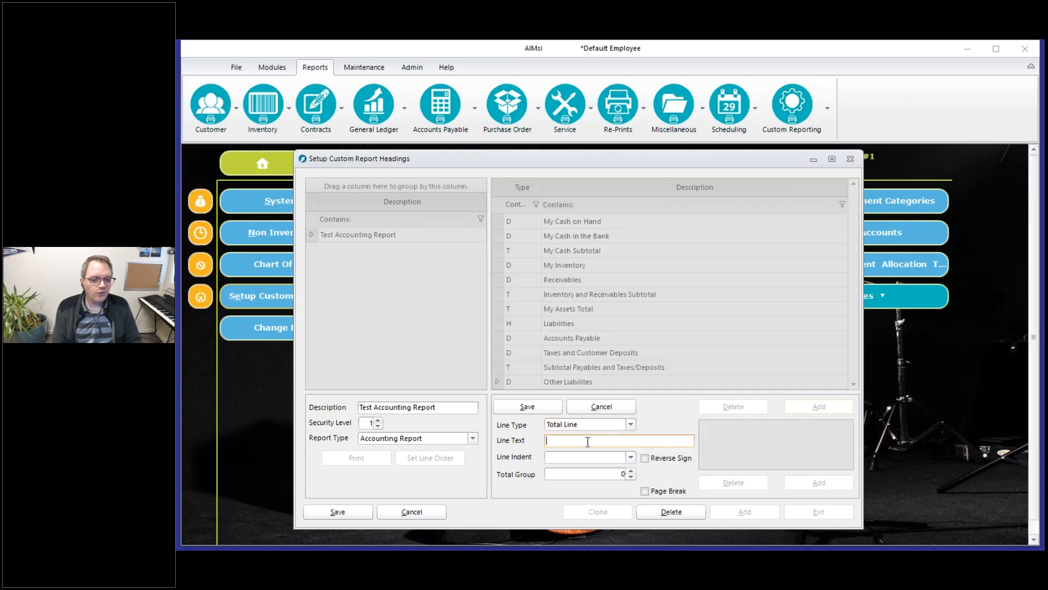
text(Total )
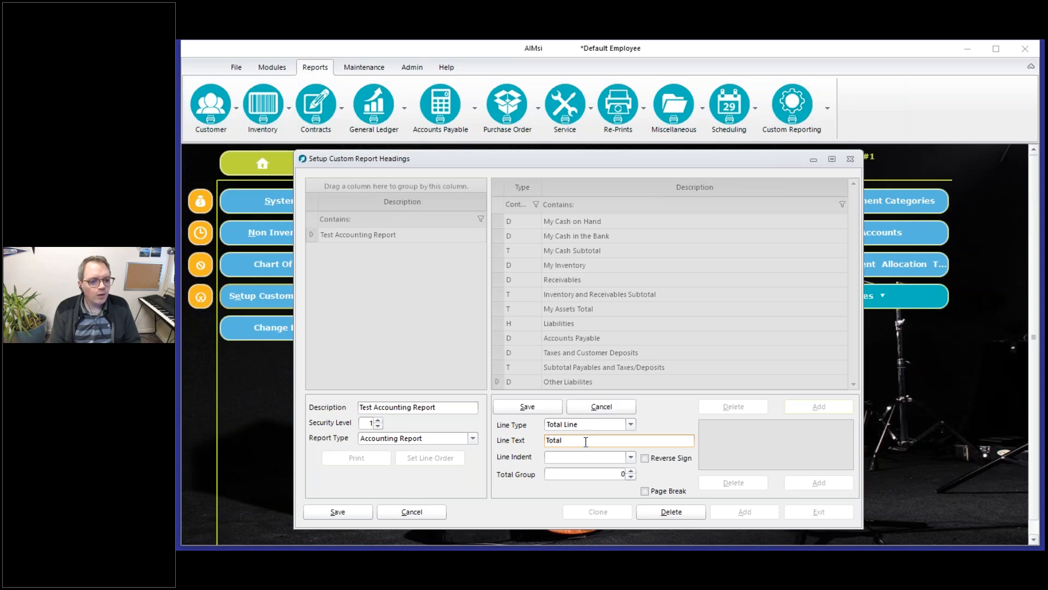
text(Liabilities)
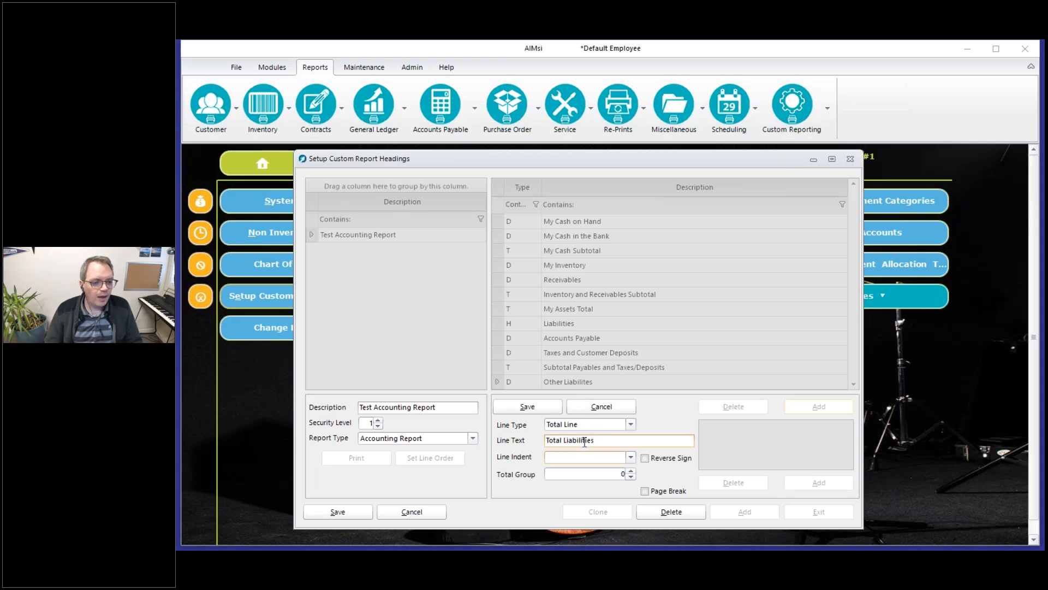
Give the Total Liabilities line a Third Level indent and total group 2, and save it
click(630, 457)
click(564, 514)
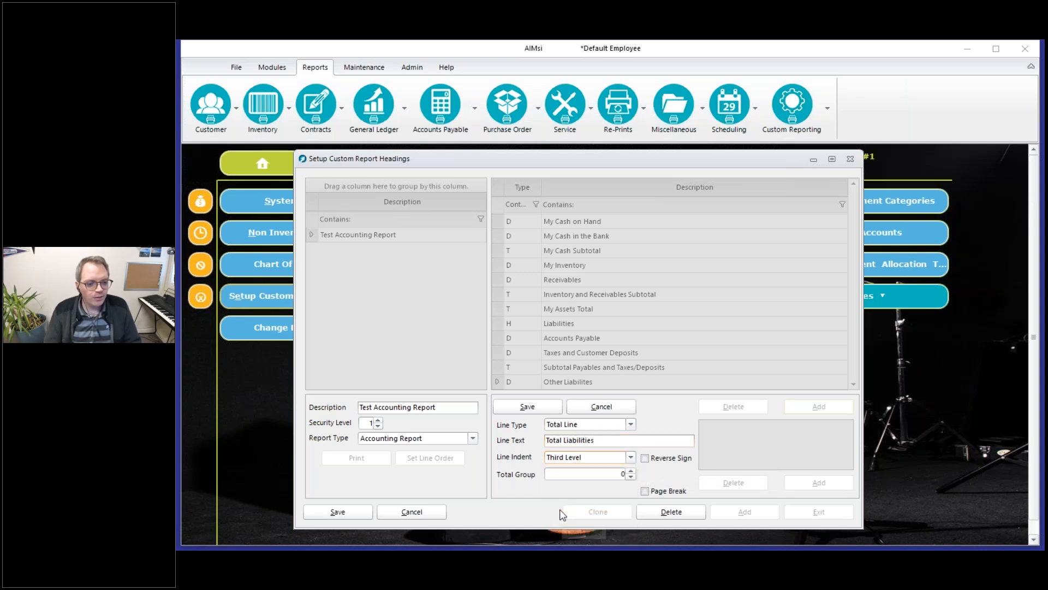
click(631, 471)
click(631, 471)
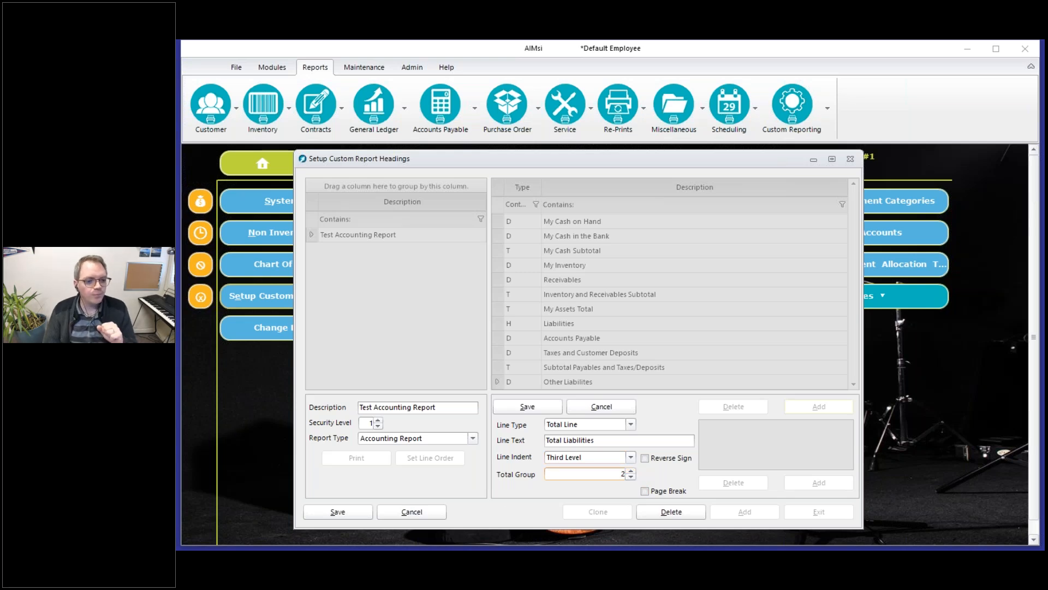
click(546, 411)
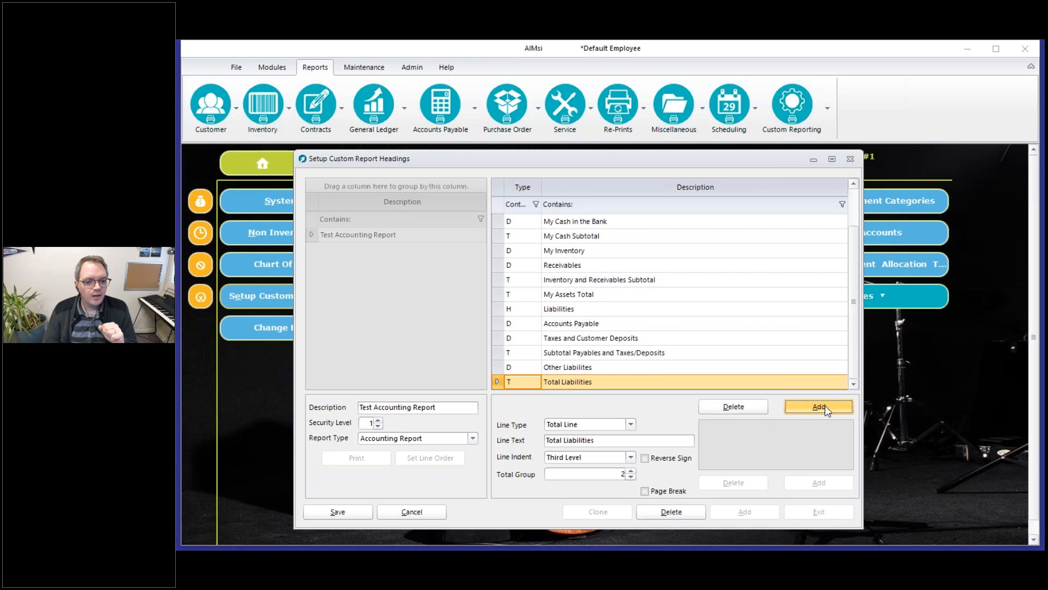
Add a final Total Line with the text Assets less liabilties
click(825, 405)
click(578, 424)
click(562, 467)
click(570, 437)
text(Assets Less liab)
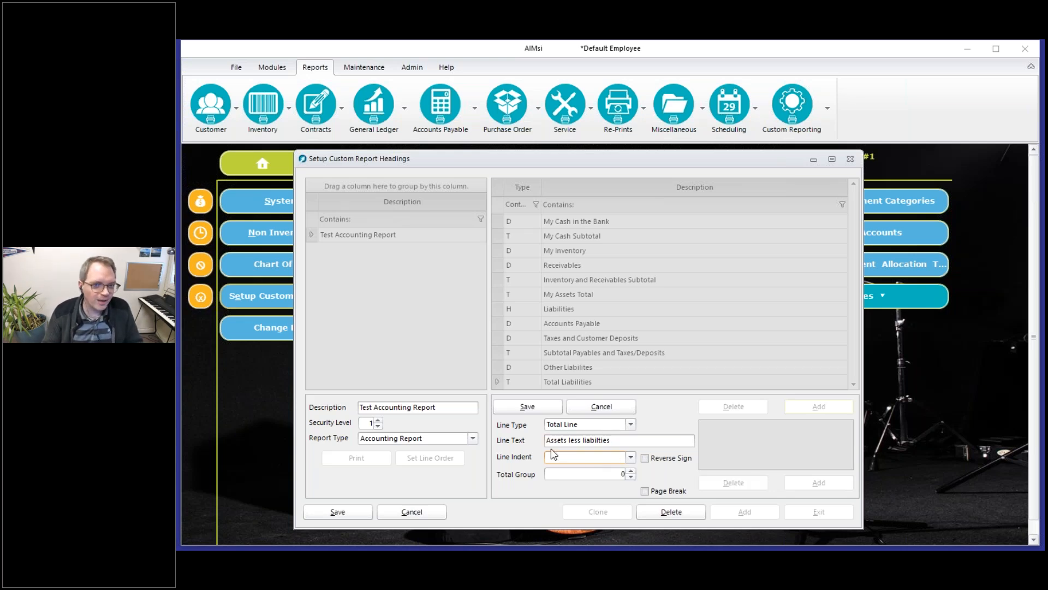
Give the Assets less liabilties line a Centered indent and total group 3, save the line and the report, and close the setup
click(630, 457)
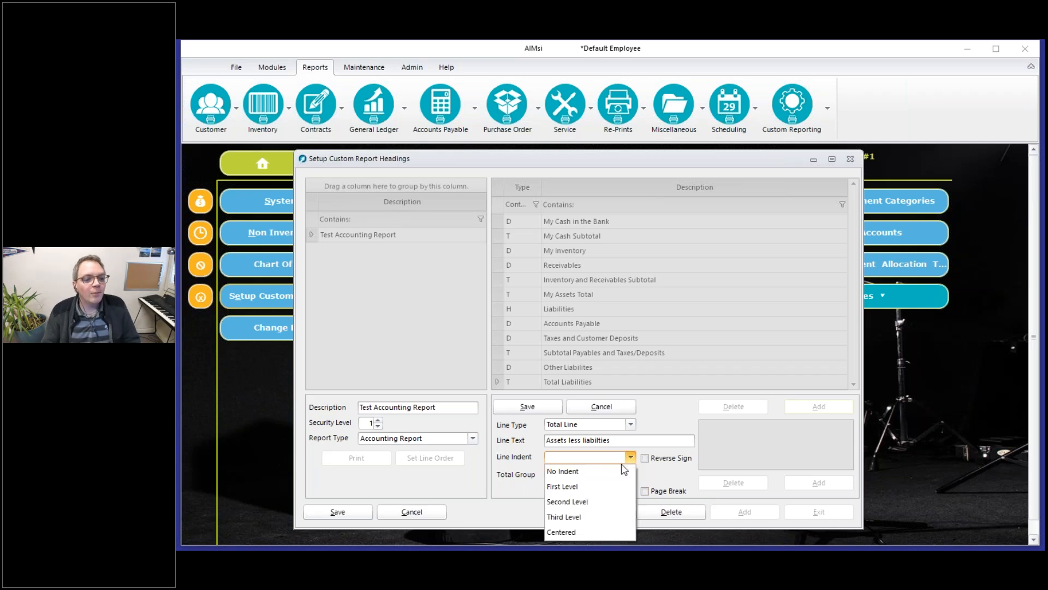
click(595, 532)
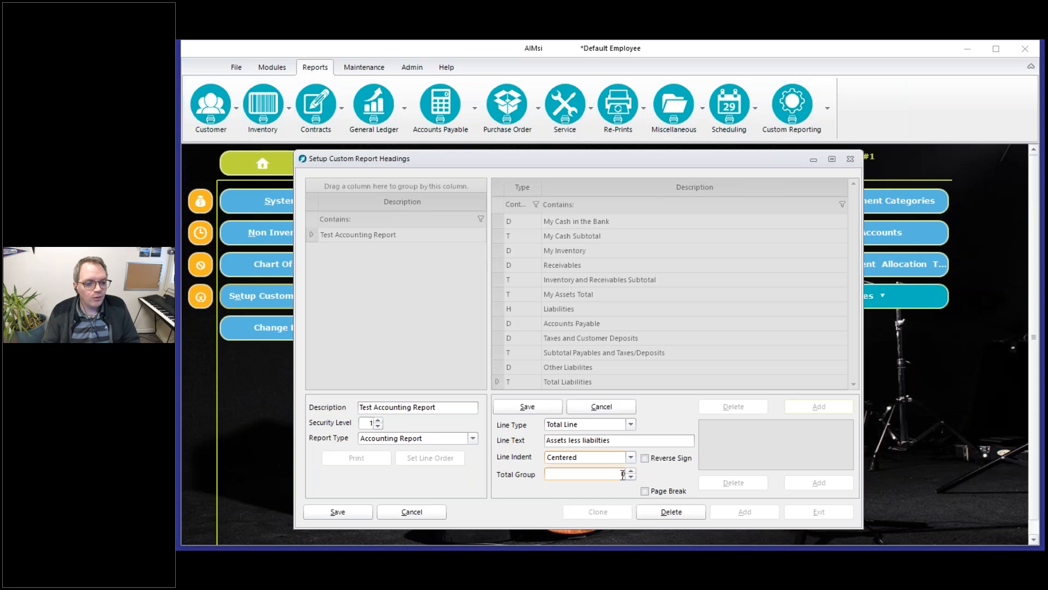
click(632, 472)
click(631, 471)
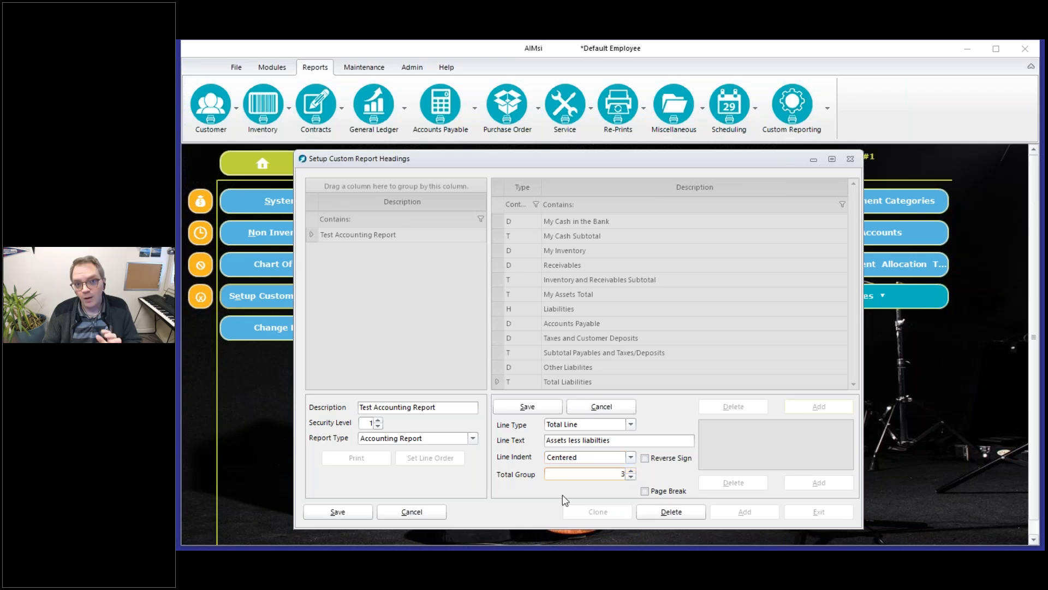
click(527, 406)
click(329, 511)
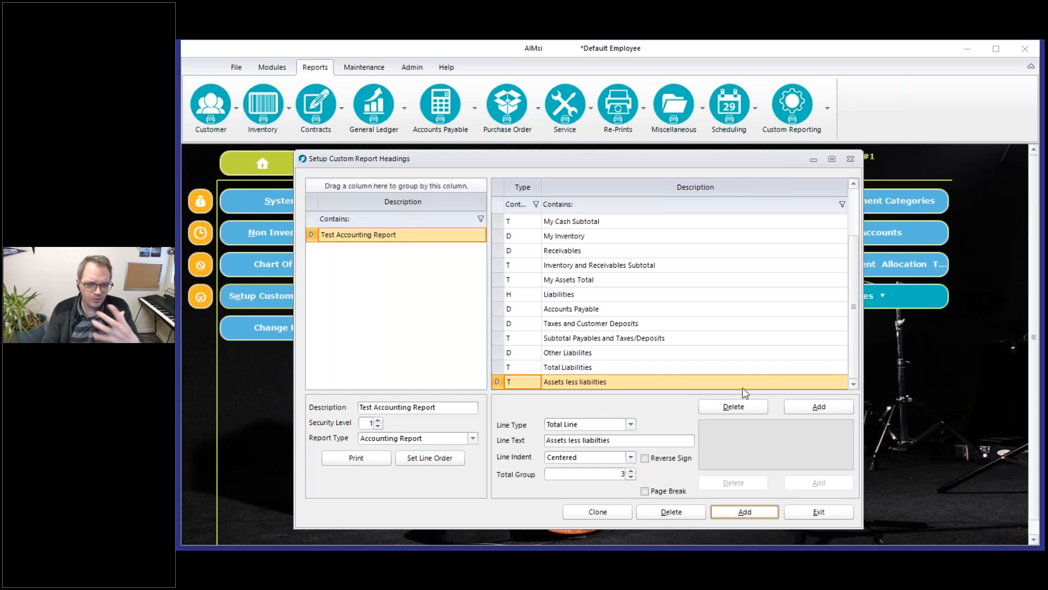
click(810, 513)
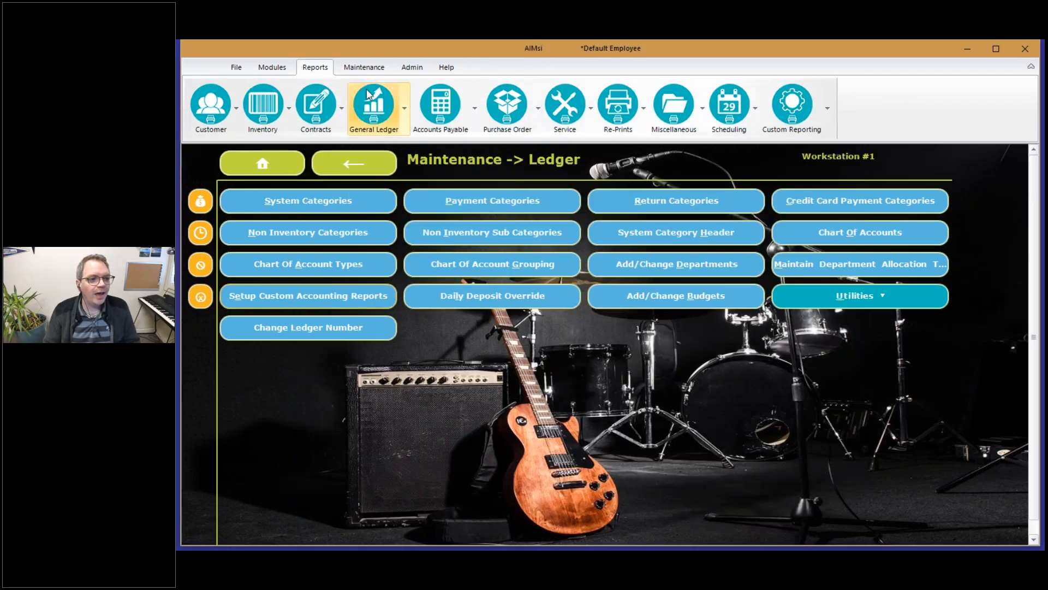
Open the general ledger's Custom Accounting Reports and choose Test Accounting Report
click(382, 98)
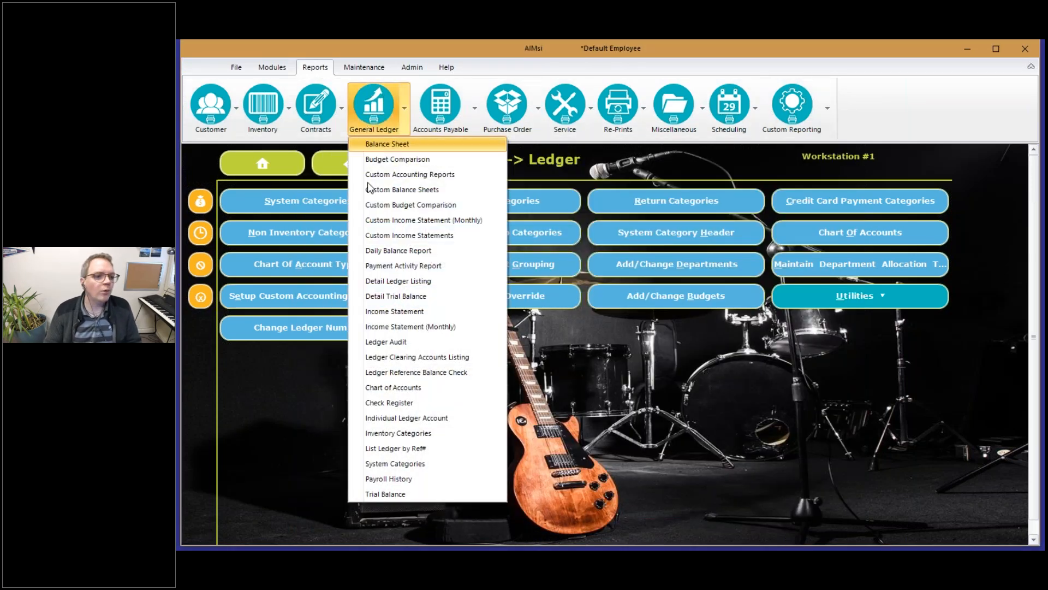
click(440, 175)
click(748, 249)
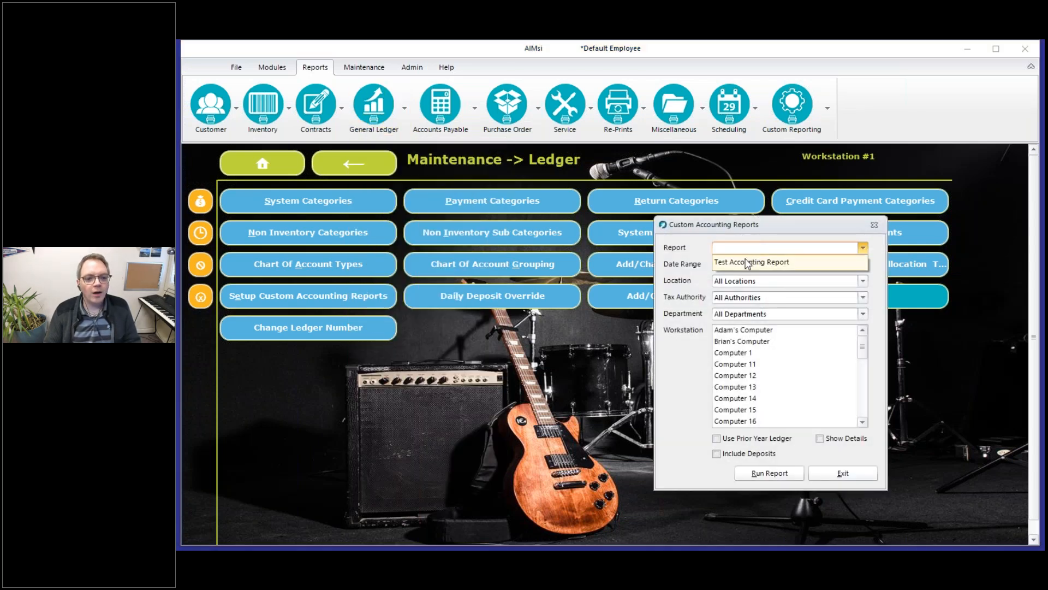
click(751, 263)
Set the report's start date to 1/1/2019 and its location to Dubuque, and run it with on-screen output
text(1/1/2019)
key(Tab)
click(766, 287)
click(764, 295)
click(759, 474)
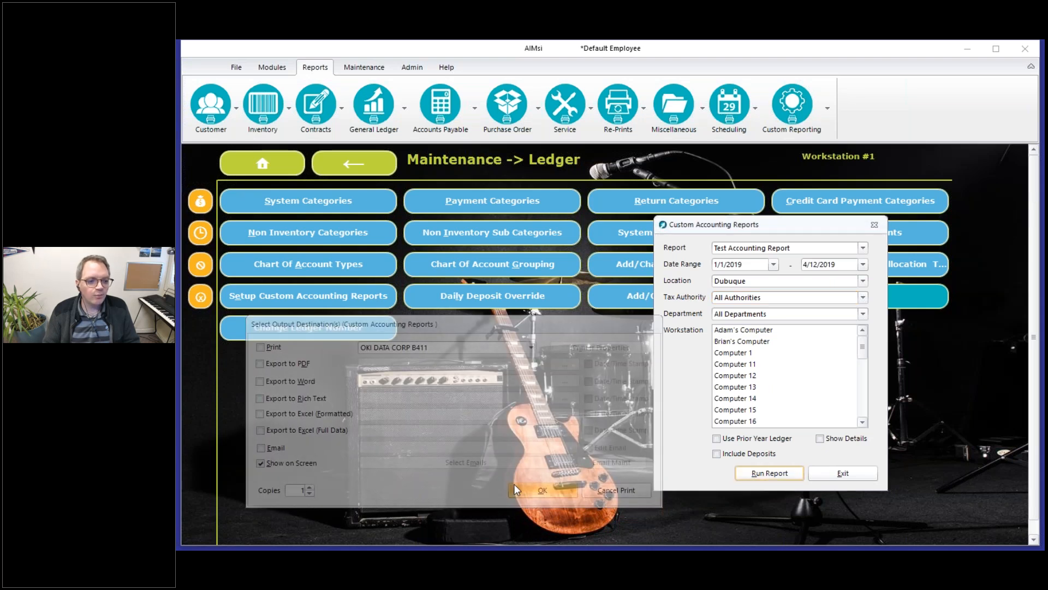
click(513, 486)
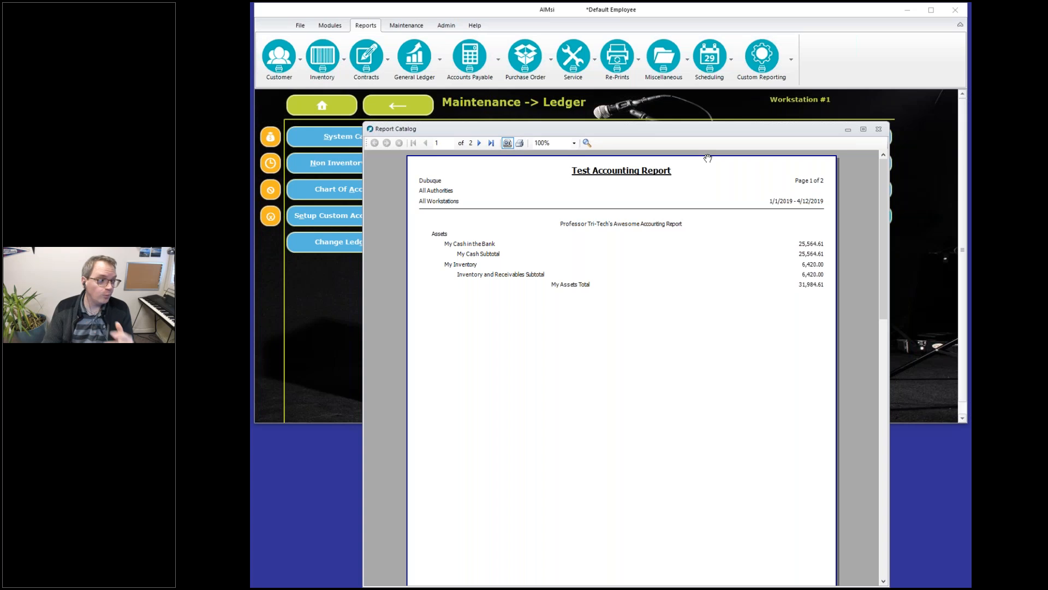
Examine both pages of the report, comparing the asset subtotals and total with the liabilities totals and the Assets less liabilties line
click(480, 143)
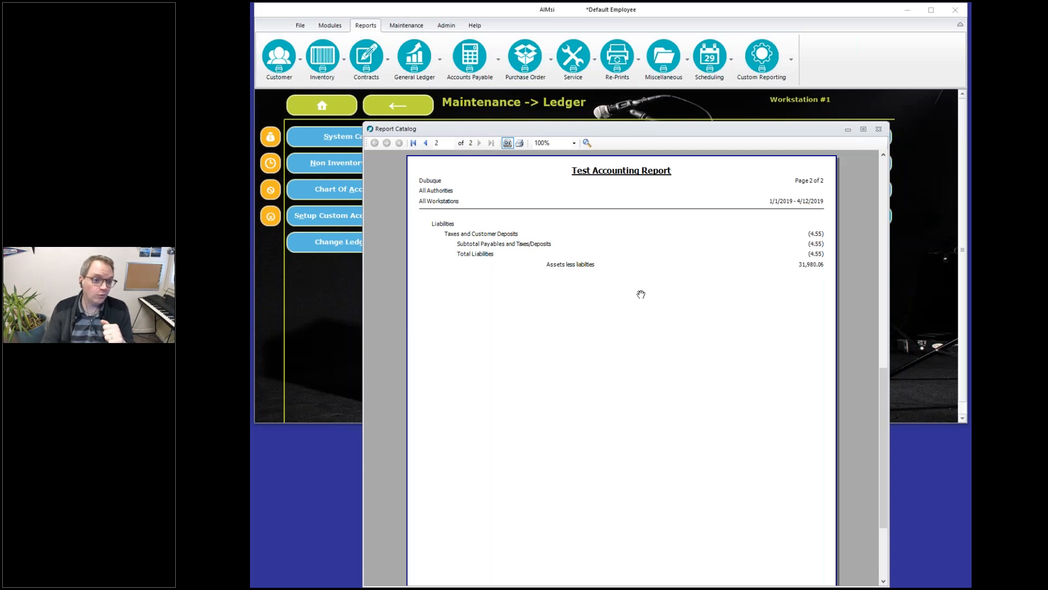
click(425, 142)
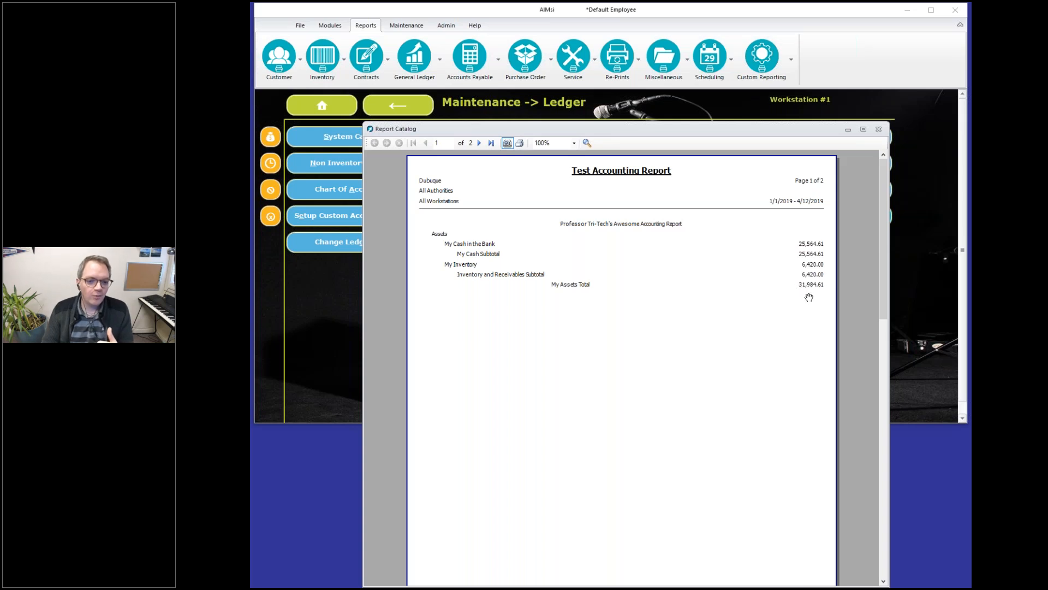
click(479, 142)
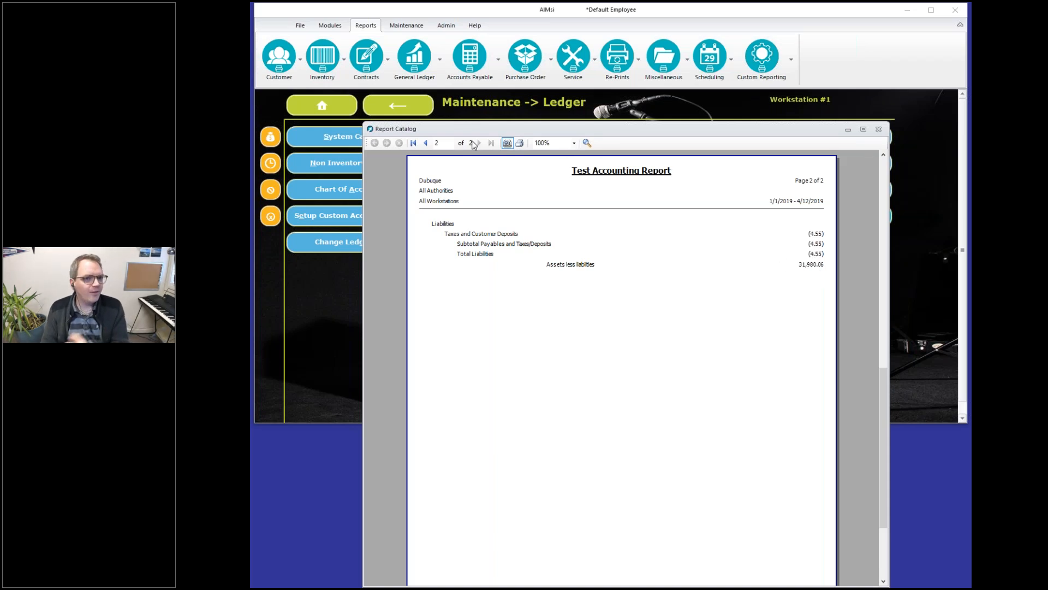
click(431, 151)
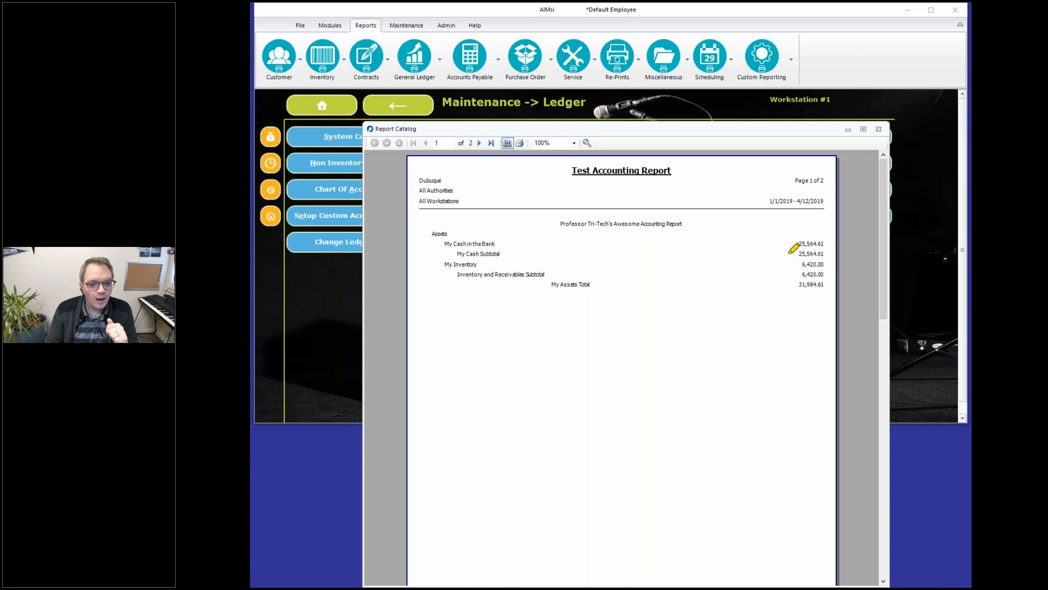
mouse_move(796, 254)
mouse_down()
mouse_move(822, 255)
mouse_move(812, 258)
mouse_move(836, 273)
mouse_move(830, 285)
mouse_up()
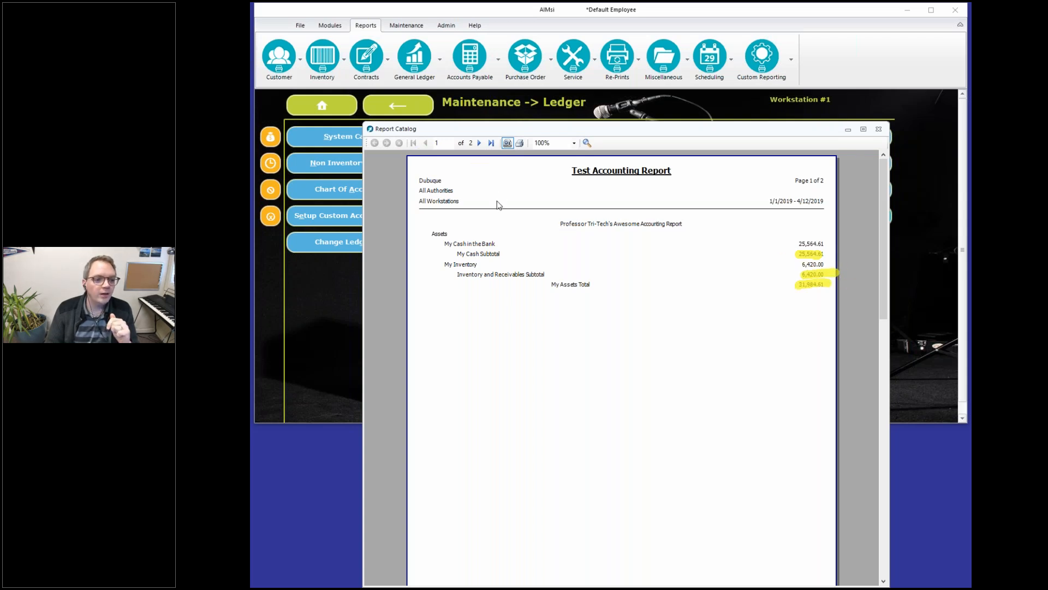
click(502, 247)
click(480, 142)
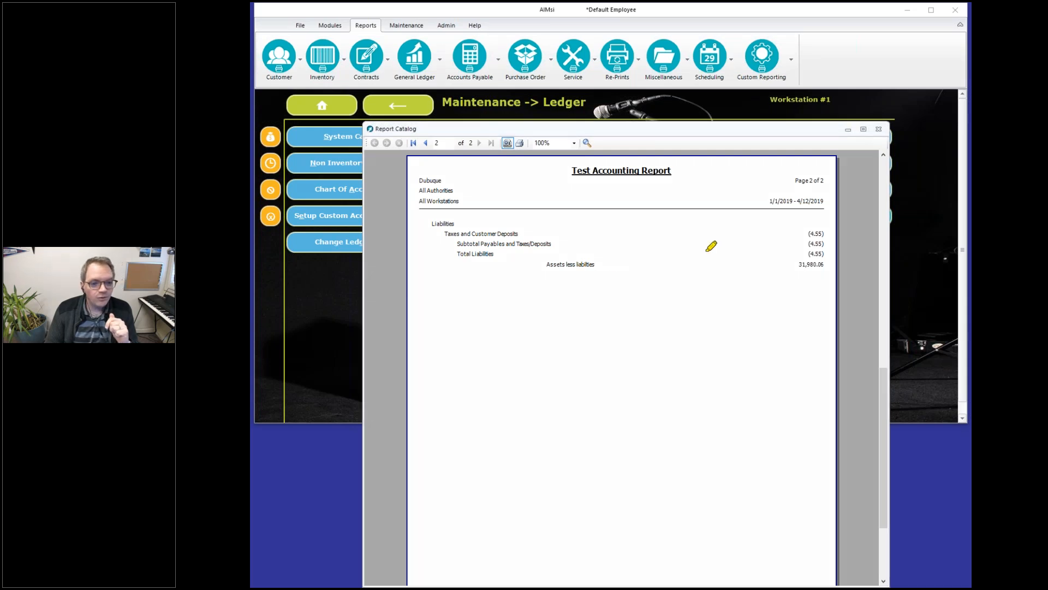
mouse_move(810, 244)
mouse_down()
mouse_move(822, 243)
mouse_move(829, 253)
mouse_move(817, 264)
mouse_move(826, 263)
mouse_up()
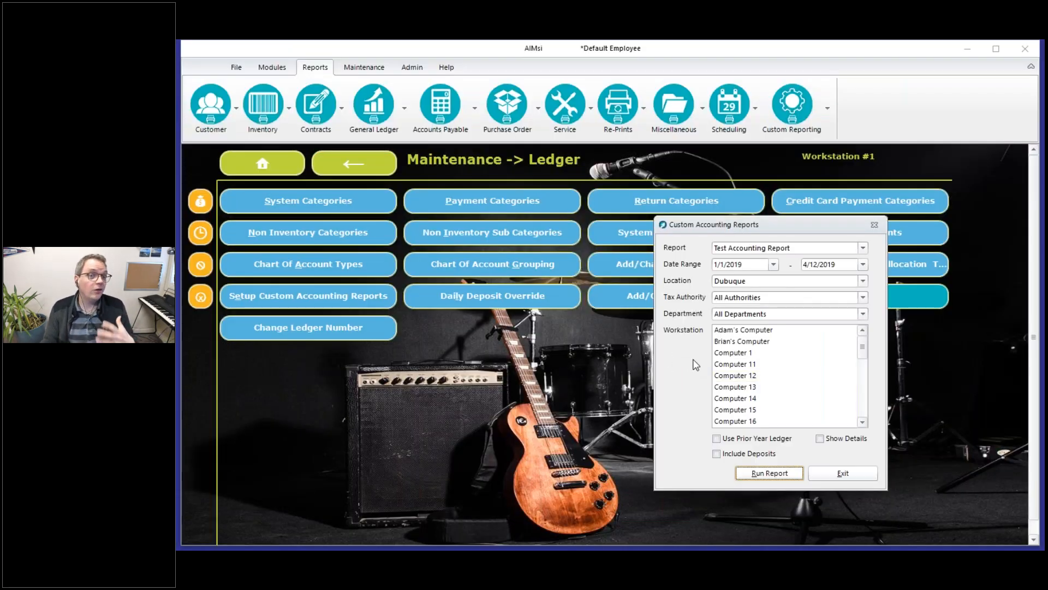
Start new report preferences described as the employee's Weekly Accounting Report, with the begin date set to Beginning of Current Week
right_click(692, 359)
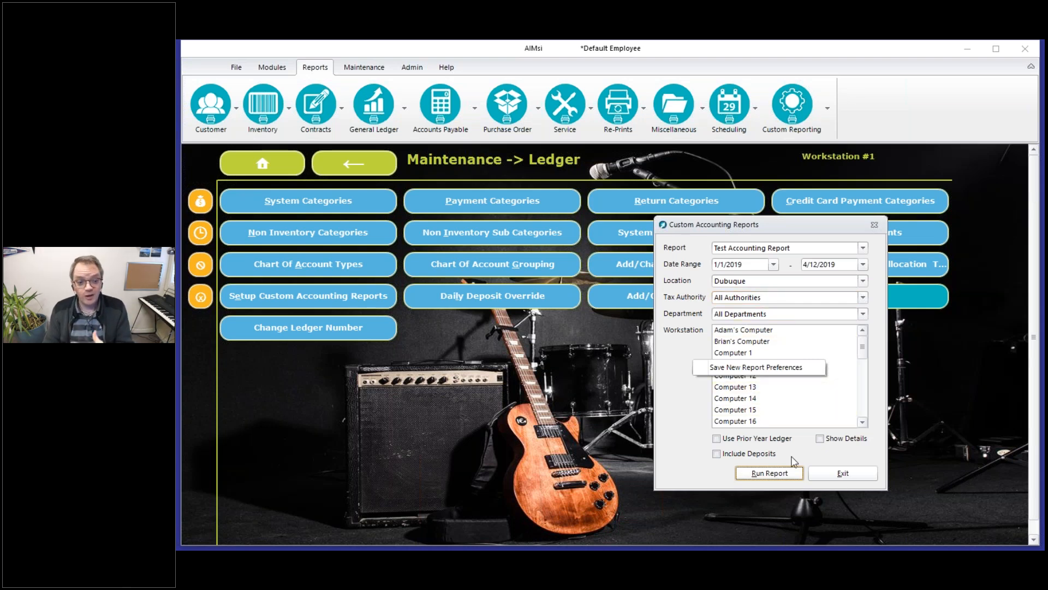
click(727, 373)
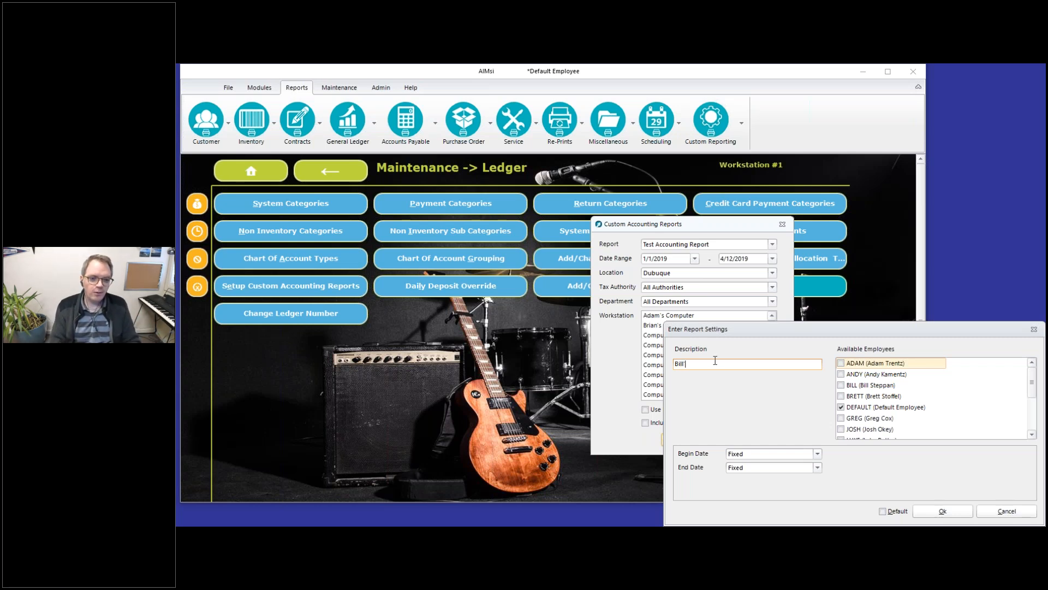
text(Bill's Weekly Accounting Report)
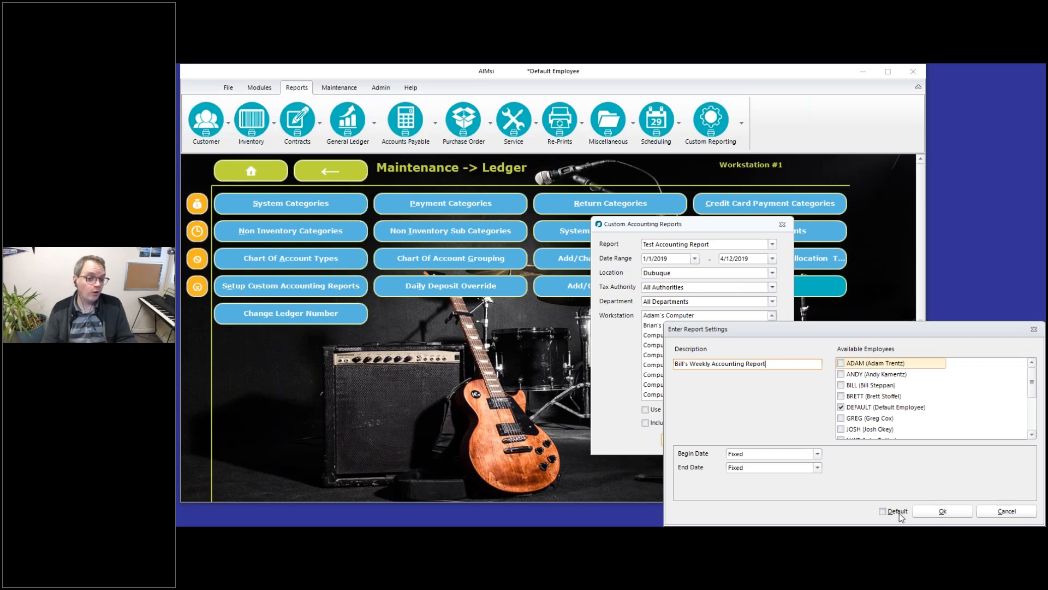
click(809, 454)
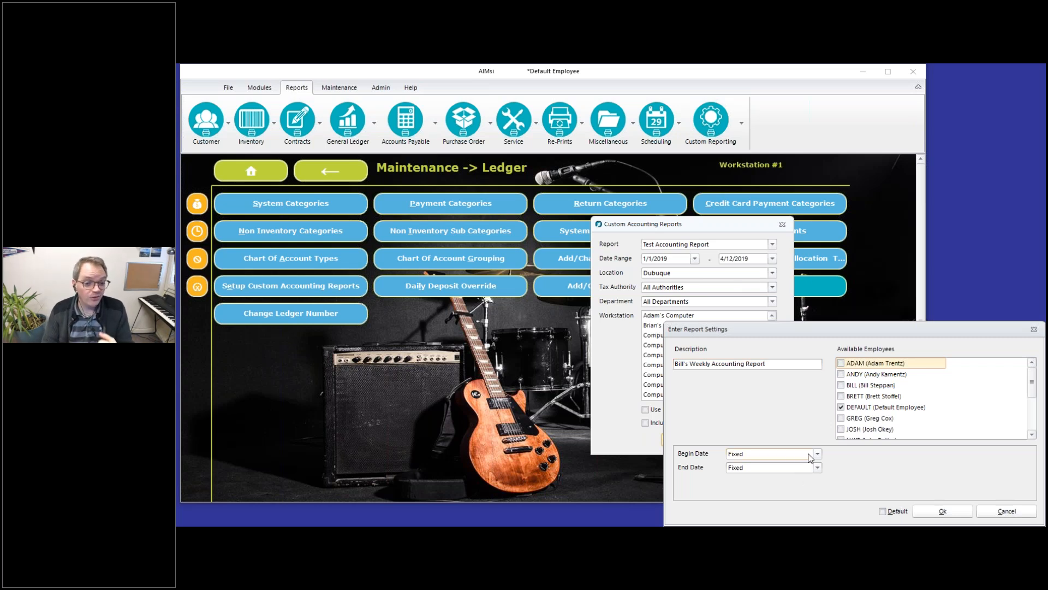
click(809, 456)
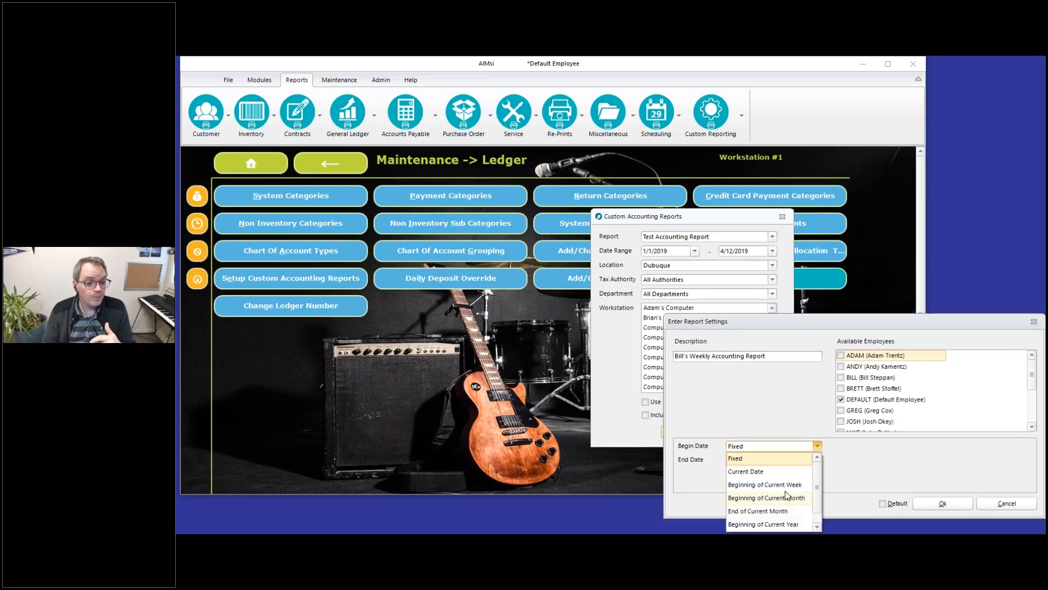
click(784, 489)
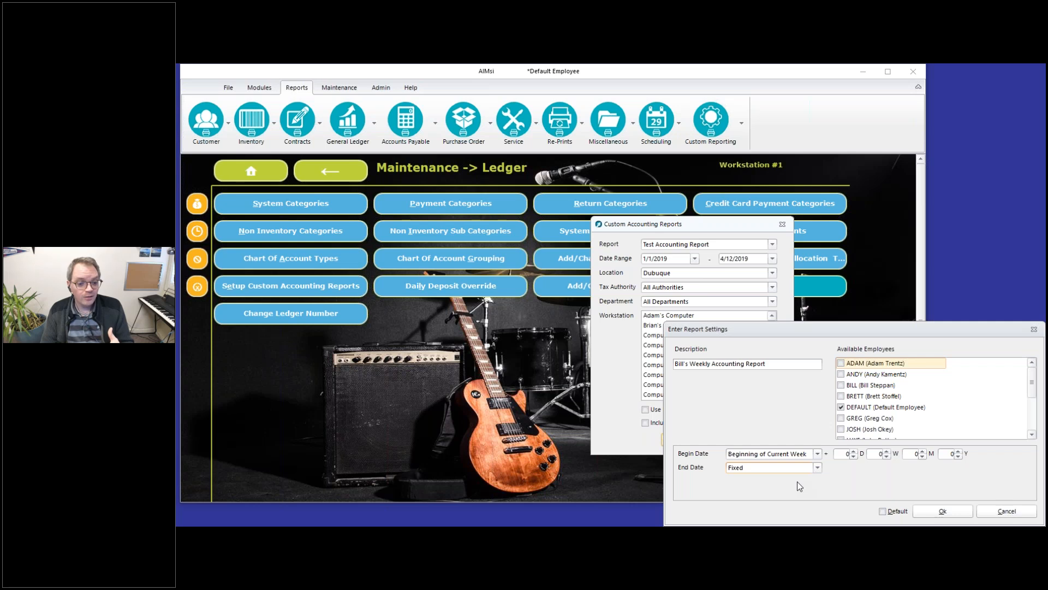
Set the preferences' end date to Beginning of Current Week plus 7 days and save the weekly report preferences
click(797, 468)
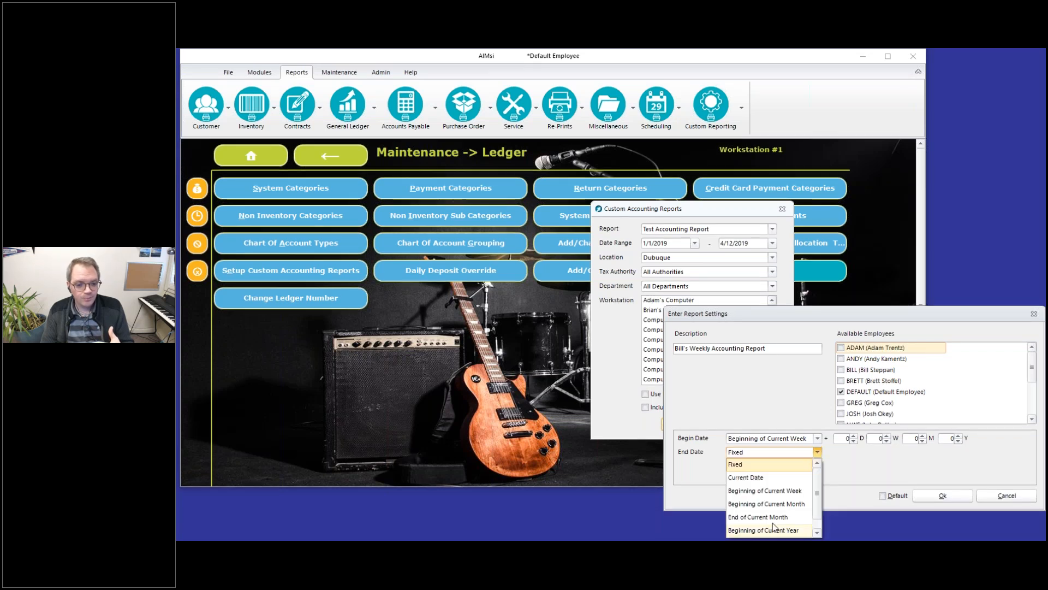
click(839, 537)
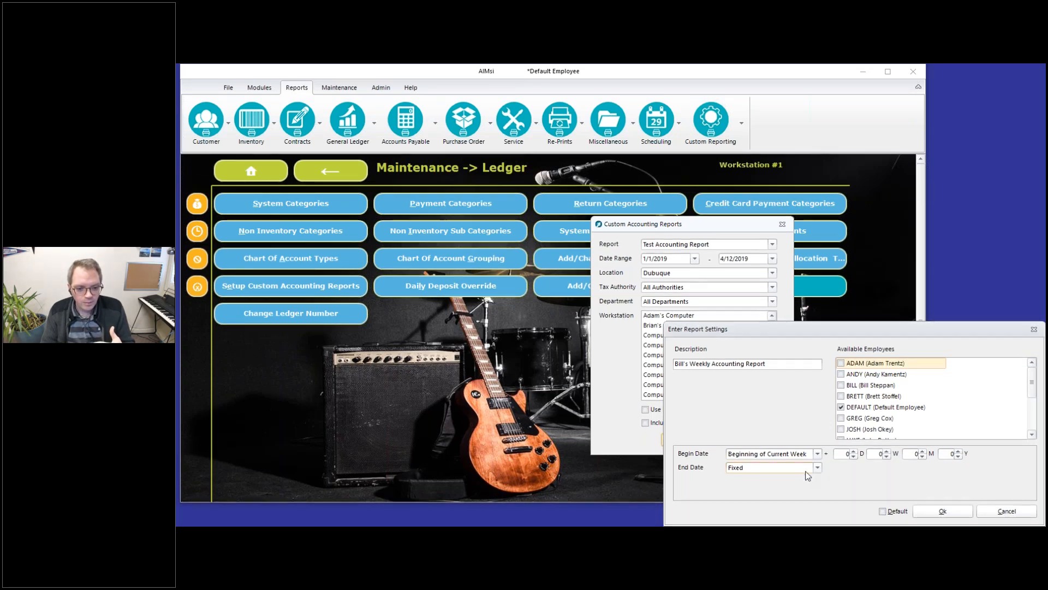
click(811, 468)
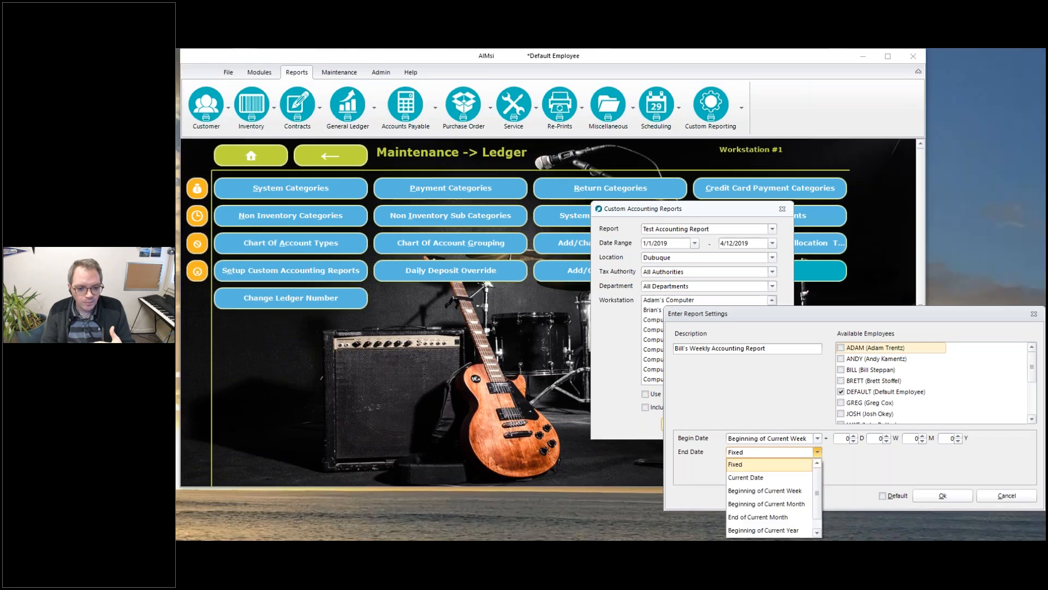
click(817, 463)
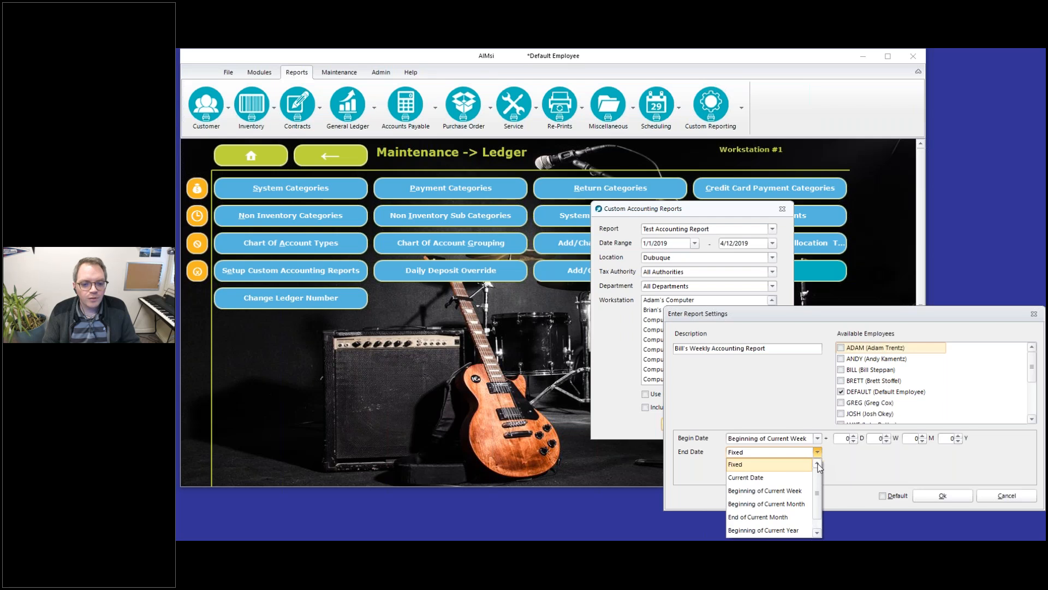
click(790, 492)
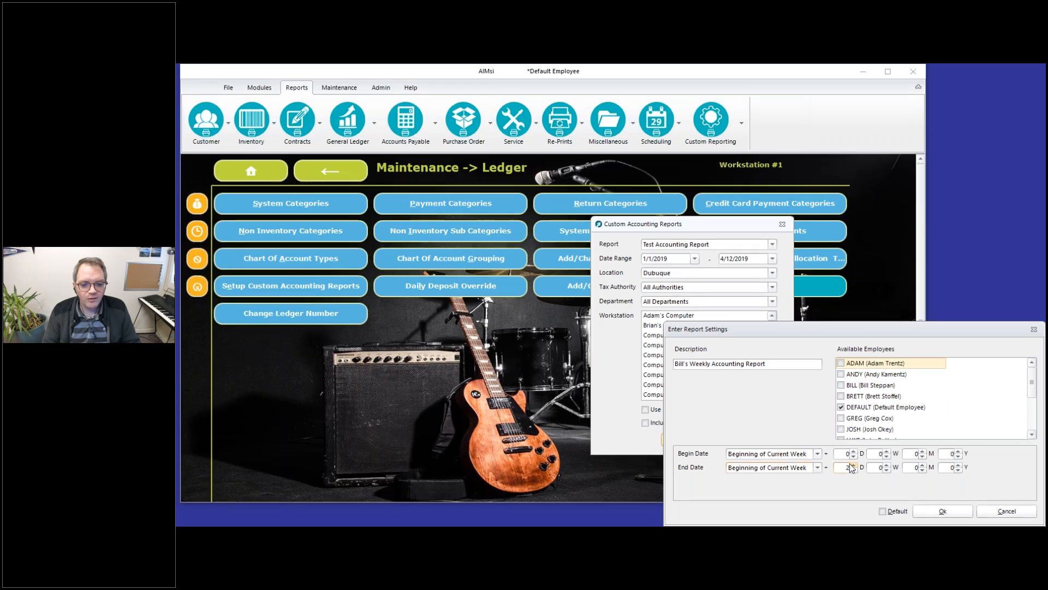
click(853, 449)
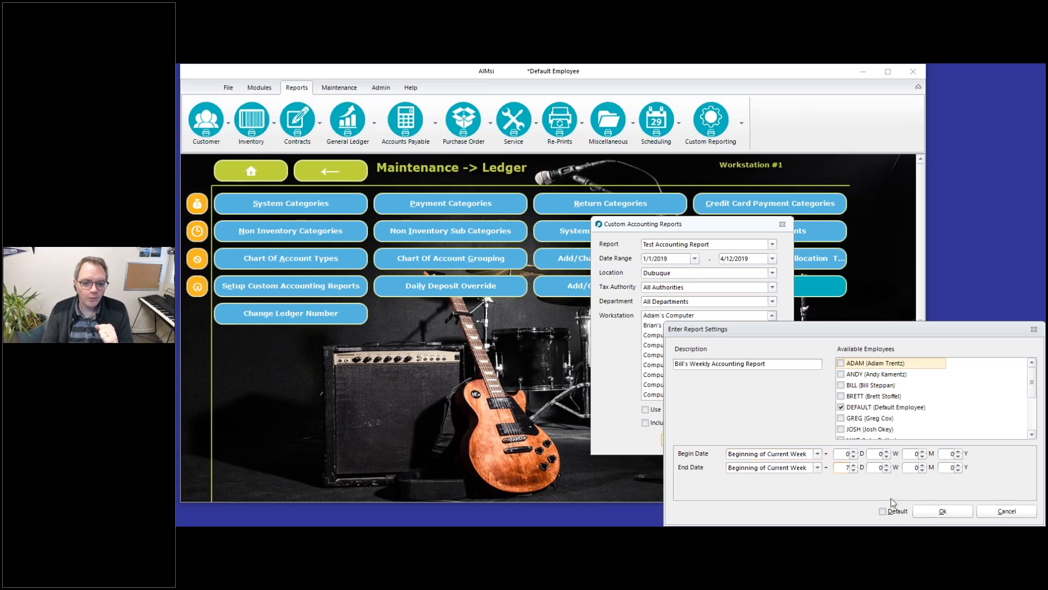
click(933, 514)
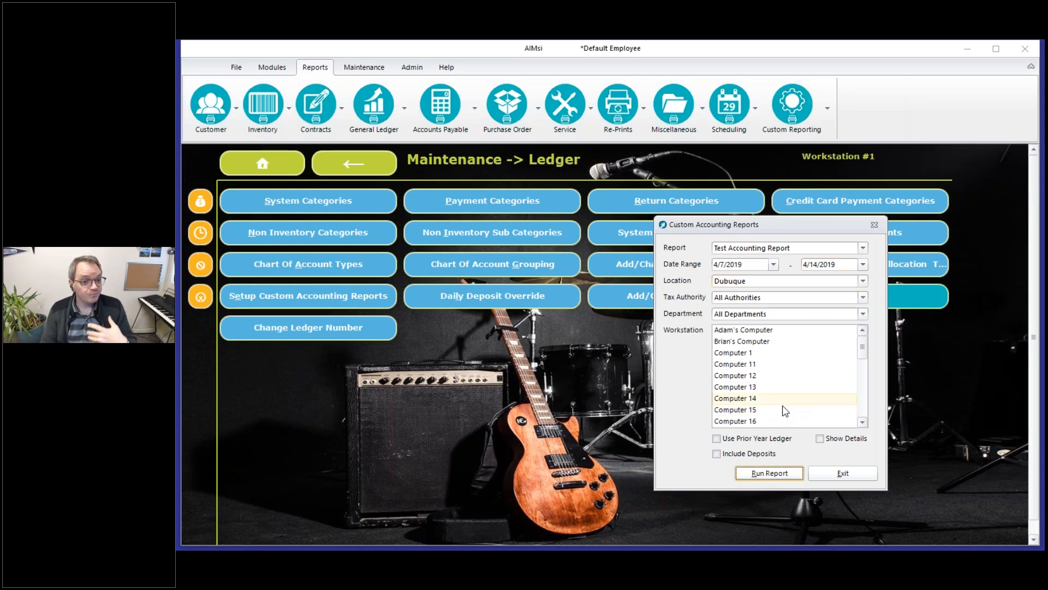
Close and reopen the general ledger's Custom Accounting Reports, and load the saved weekly accounting report preferences
click(821, 478)
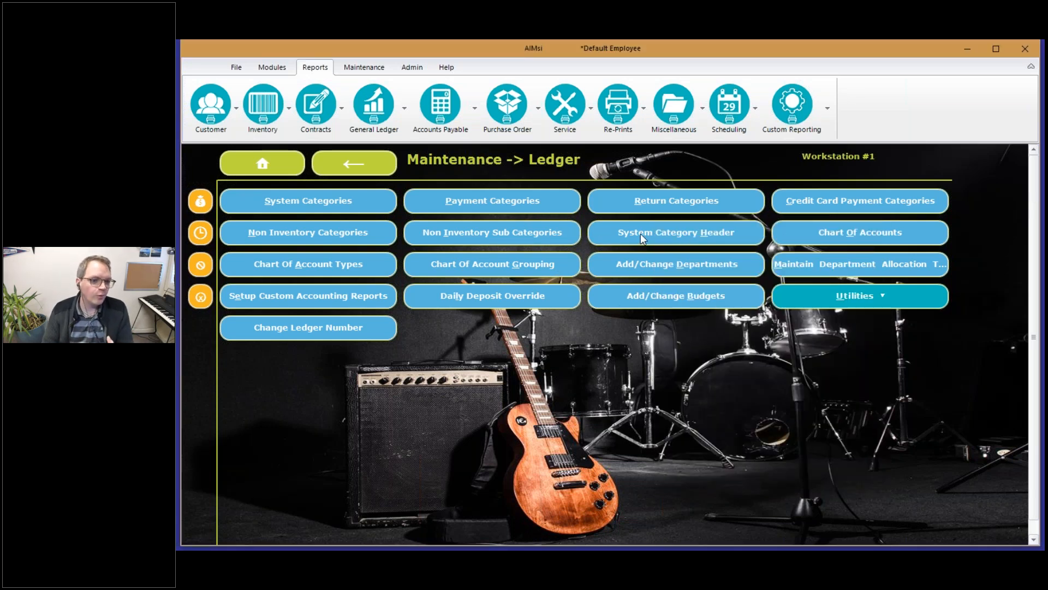
click(389, 90)
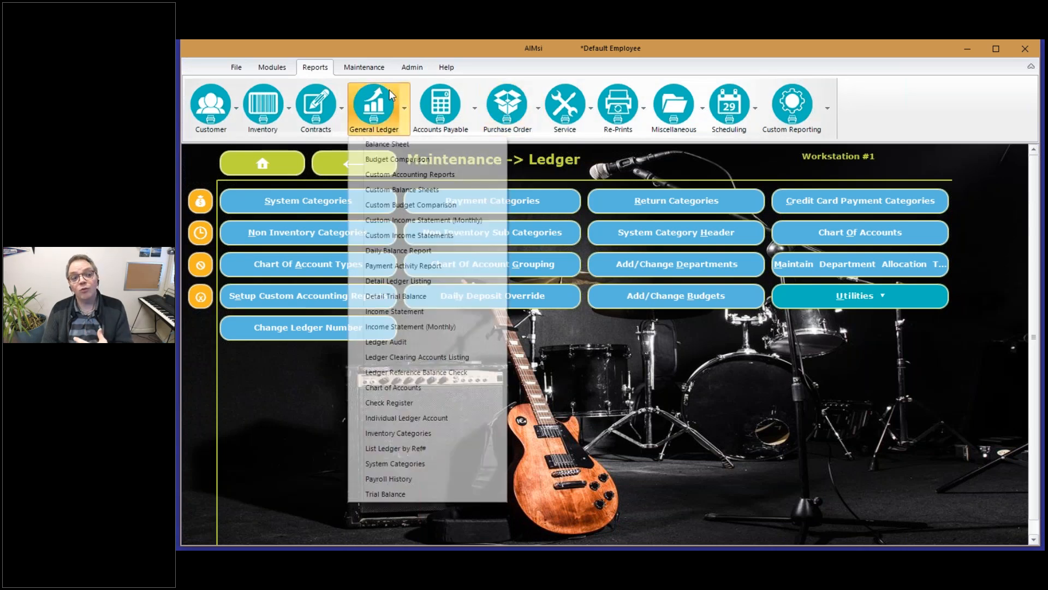
click(427, 173)
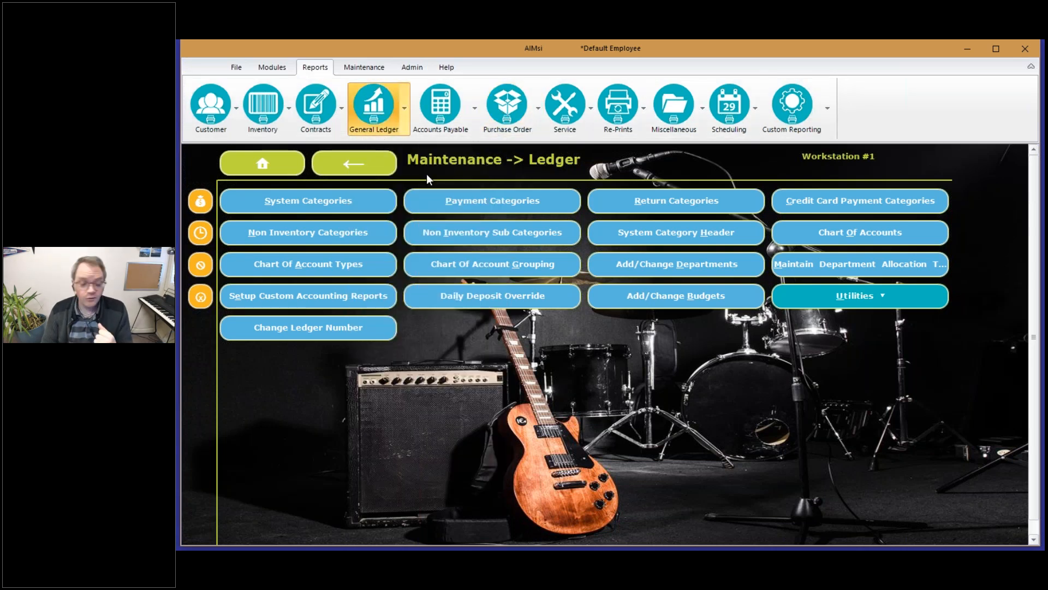
right_click(668, 362)
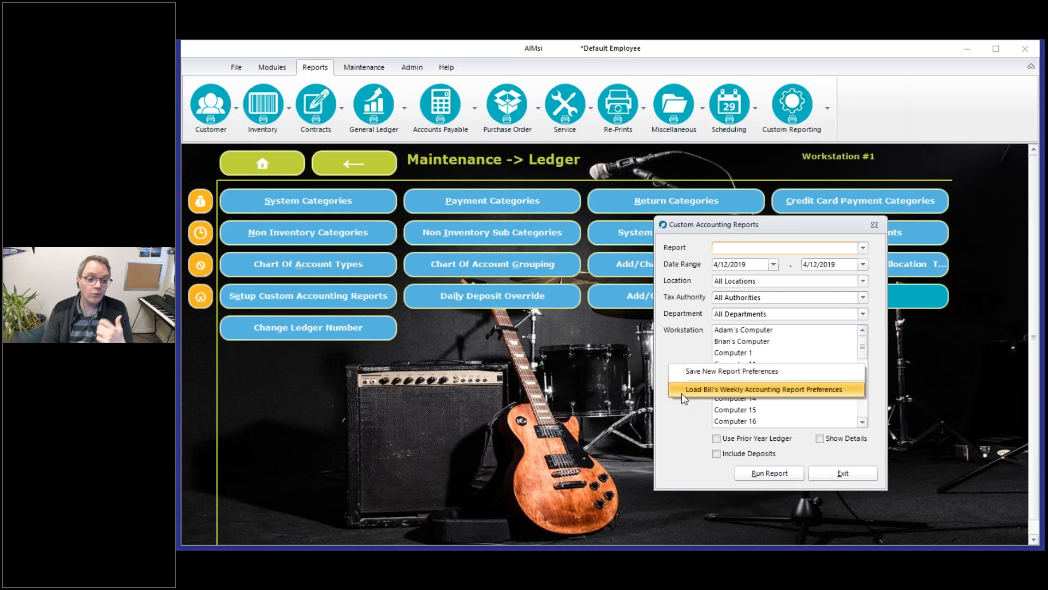
click(684, 390)
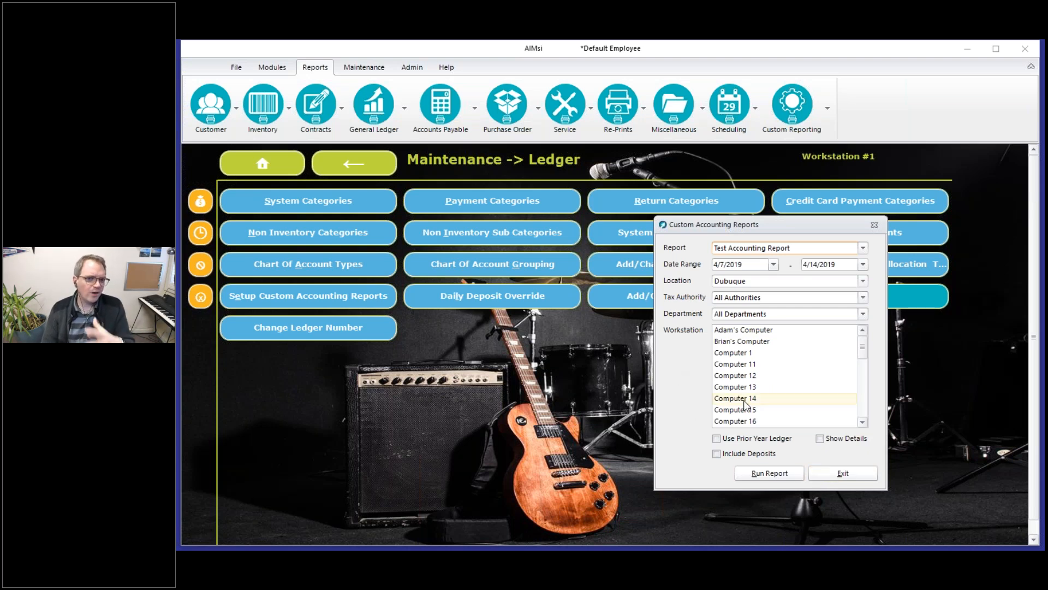
Update the weekly accounting report preferences as the default, save them, and close the report window
right_click(681, 381)
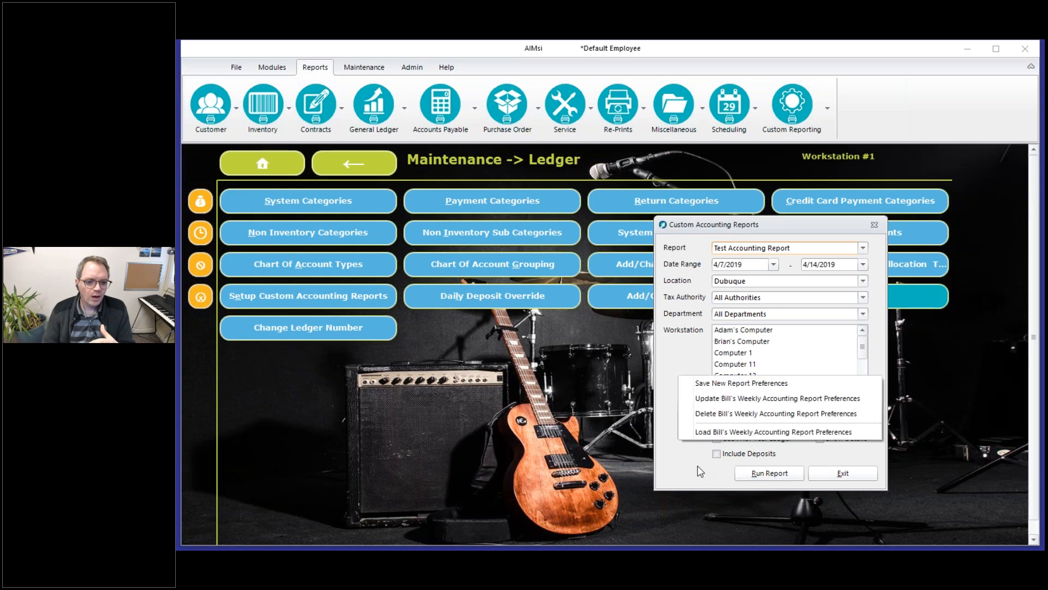
click(699, 400)
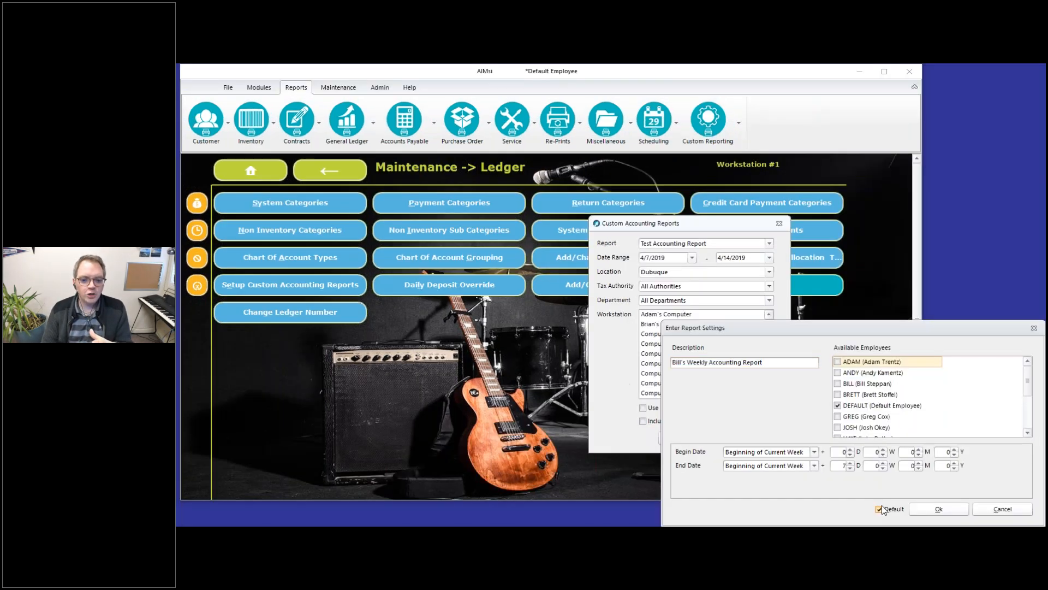
click(992, 556)
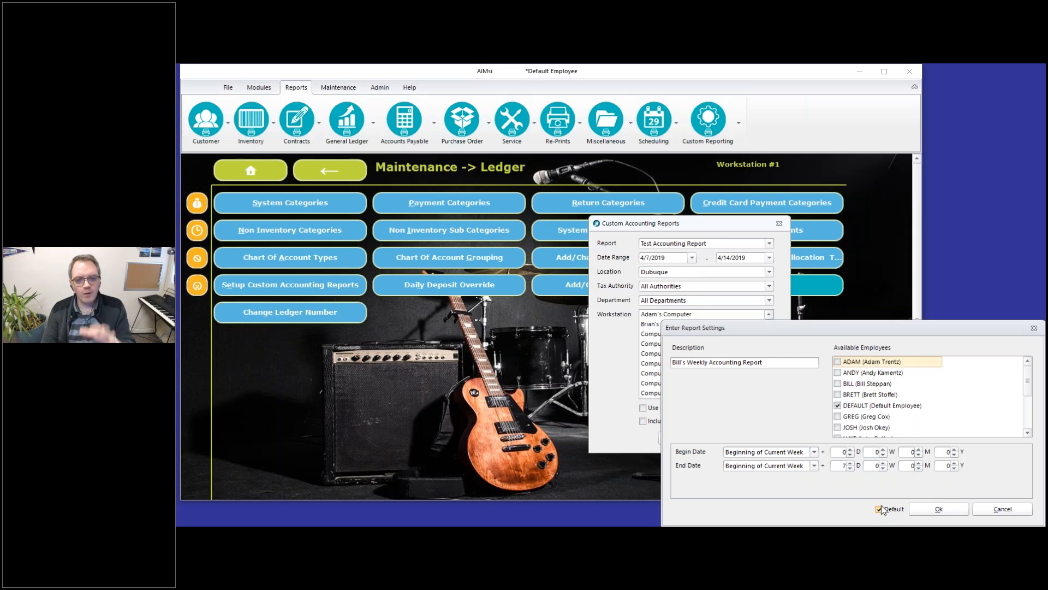
click(939, 508)
click(745, 437)
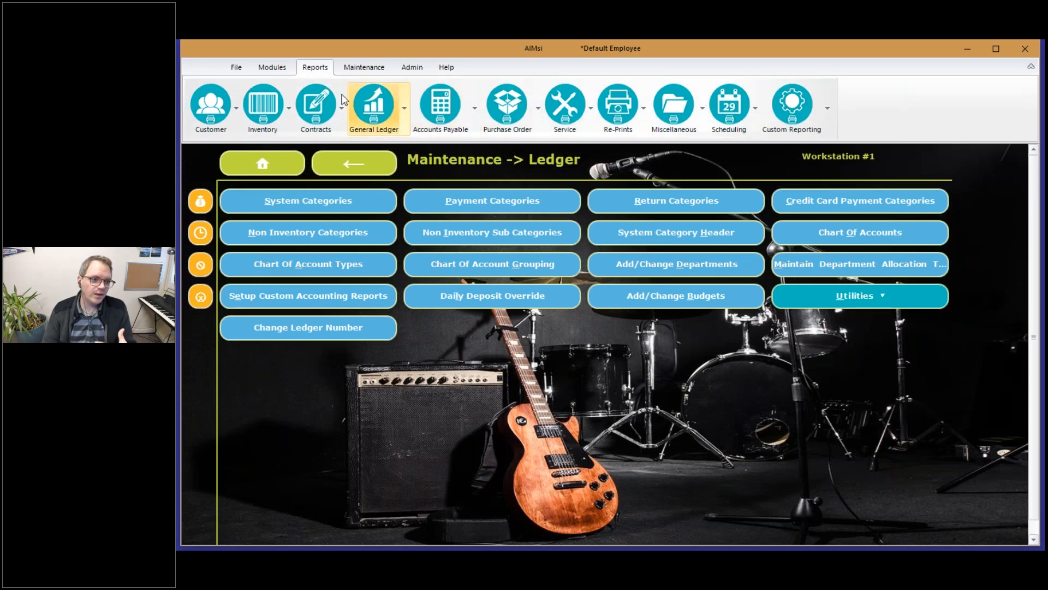
Reopen Custom Accounting Reports and review the weekly preferences' begin date, end date and default settings without saving changes
click(373, 108)
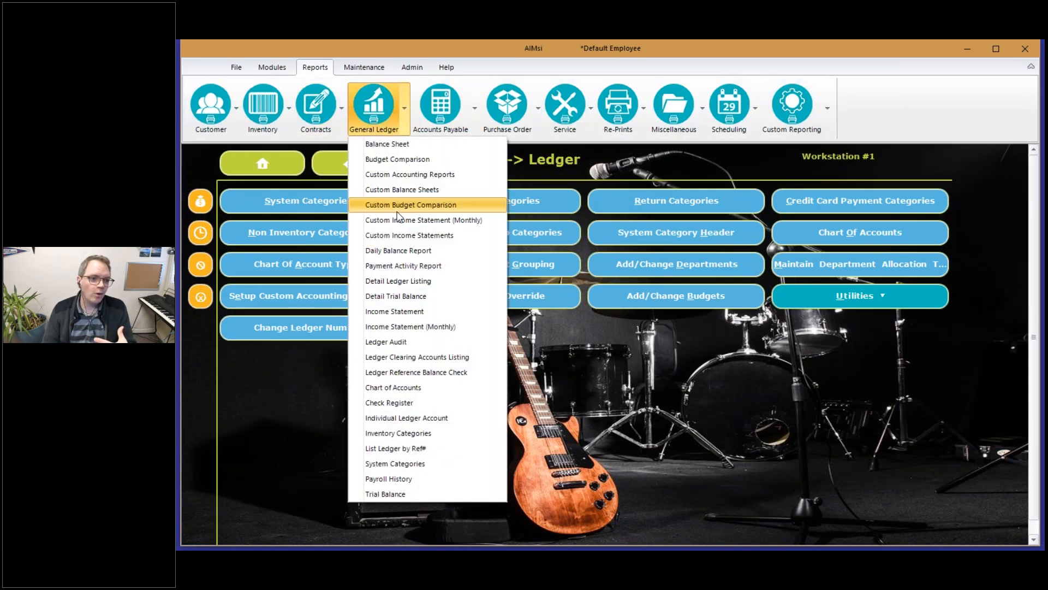
click(379, 173)
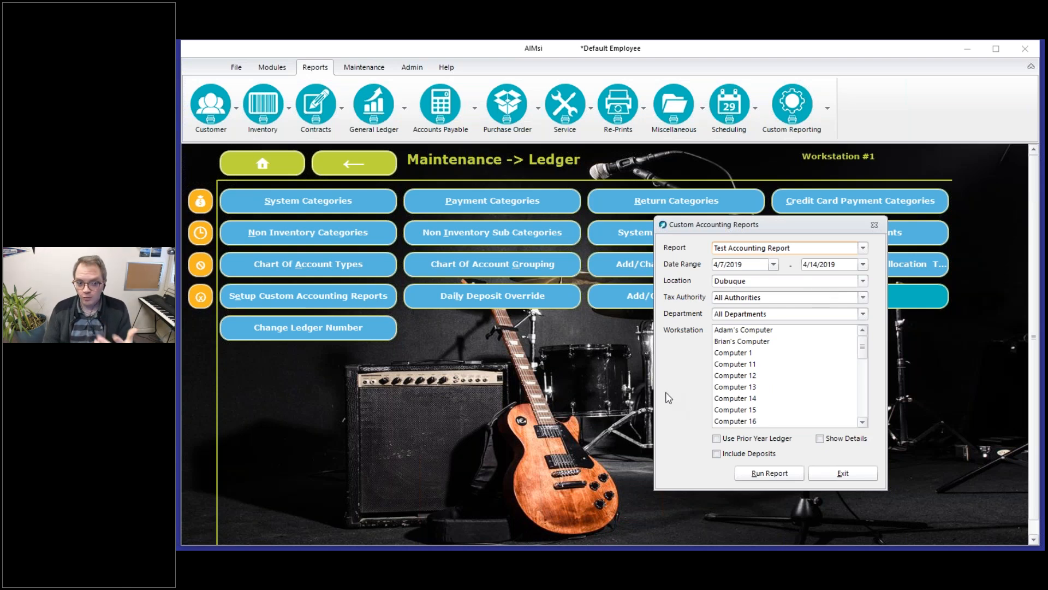
right_click(692, 395)
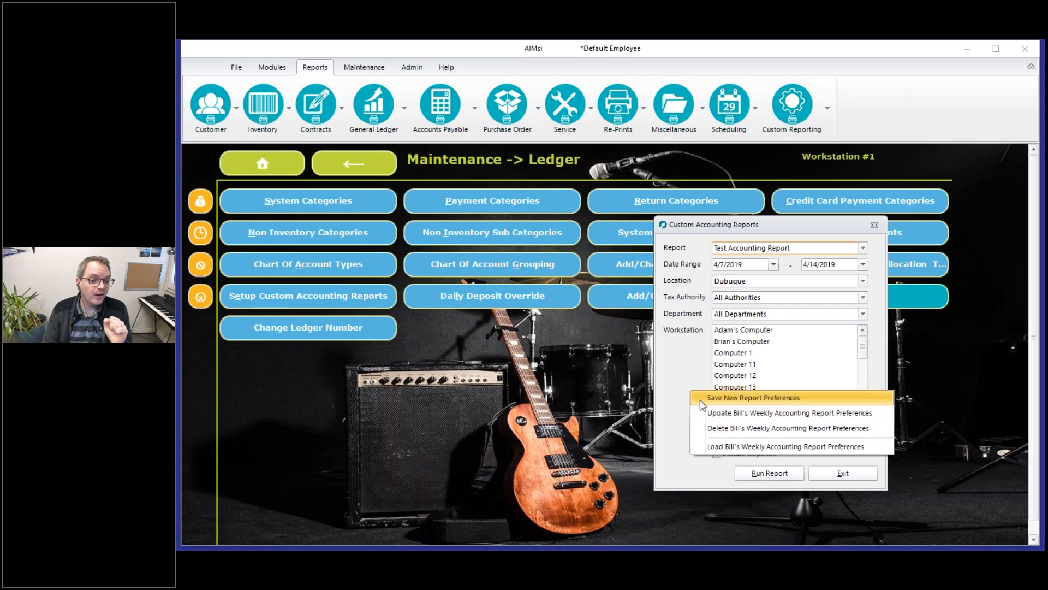
click(720, 419)
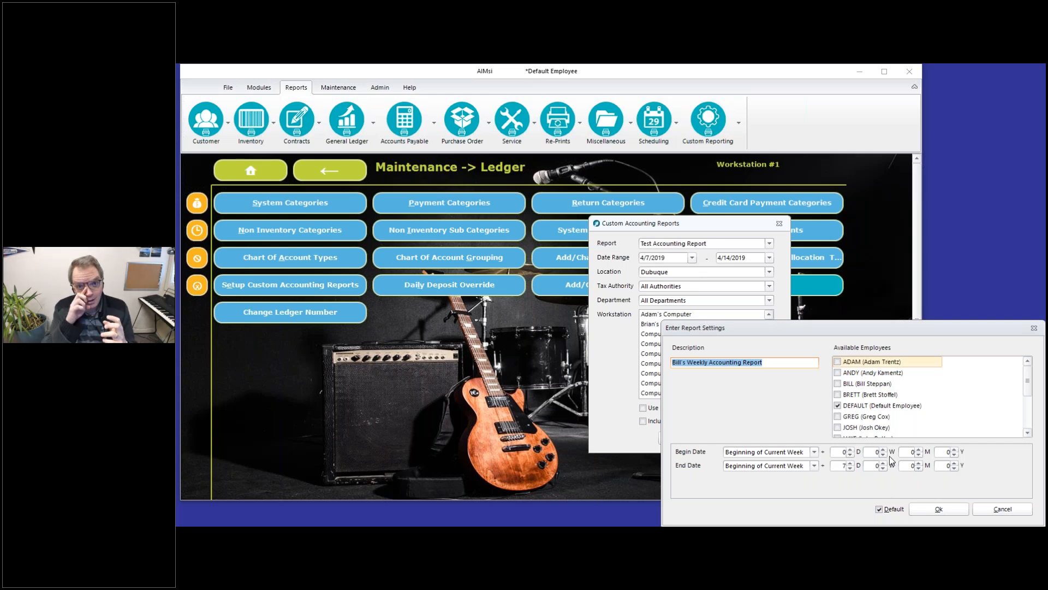
click(987, 509)
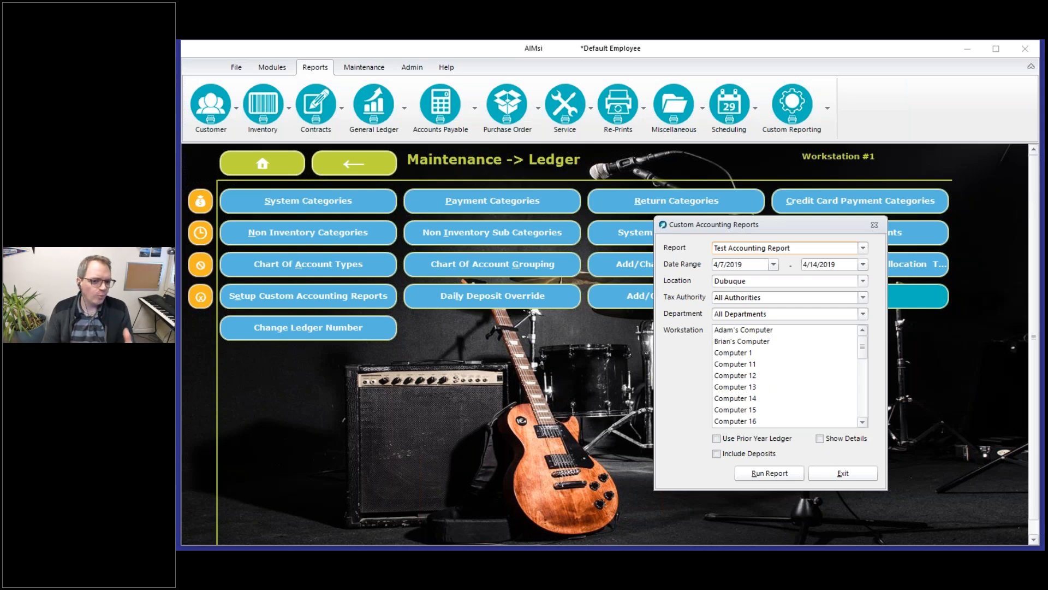
Leave Custom Accounting Reports and open Test Accounting Report in Setup Custom Accounting Reports
click(853, 472)
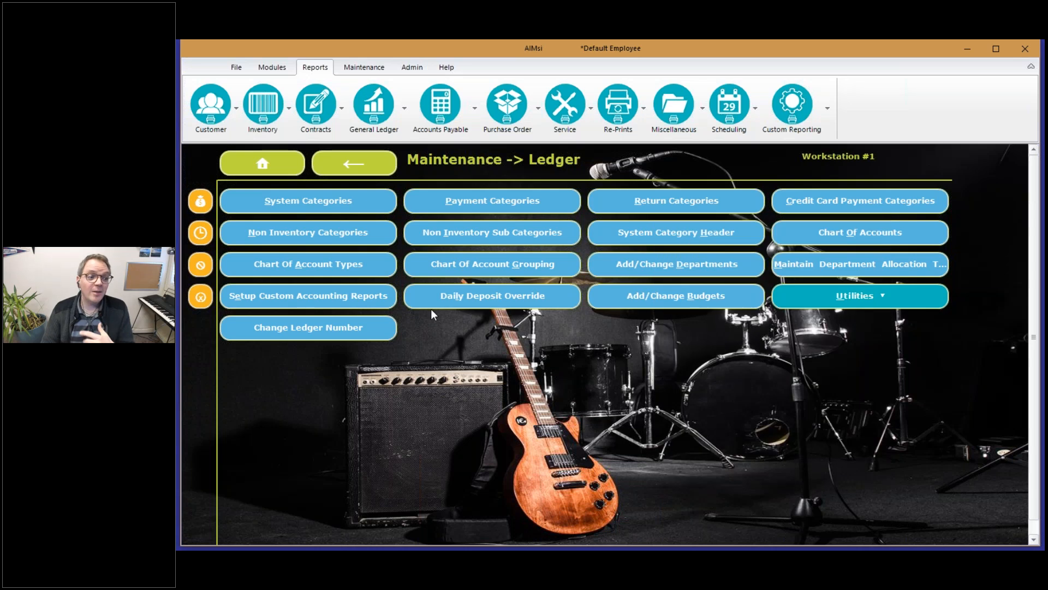
click(374, 300)
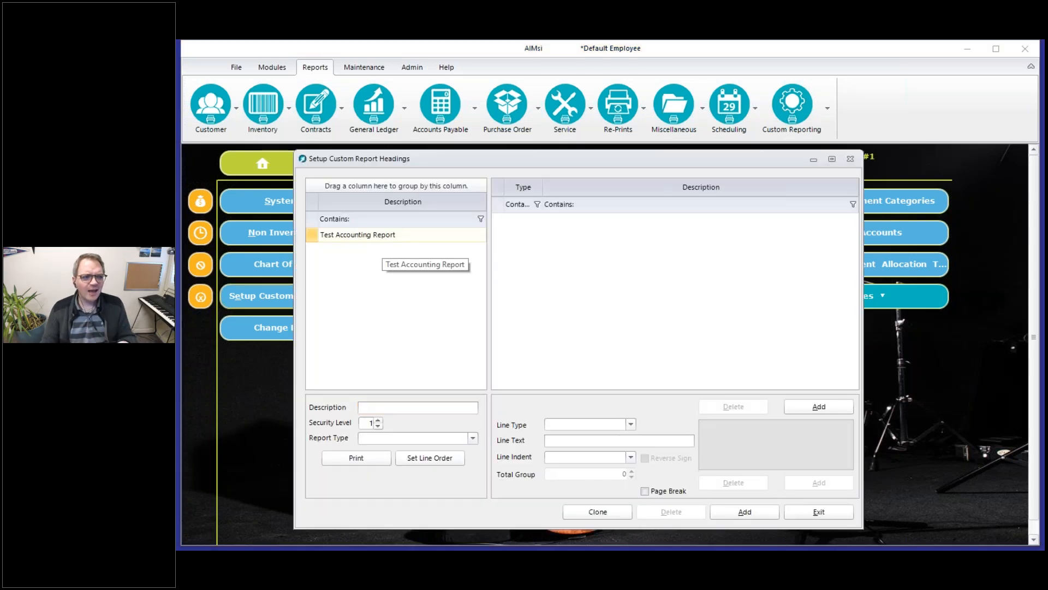
click(380, 236)
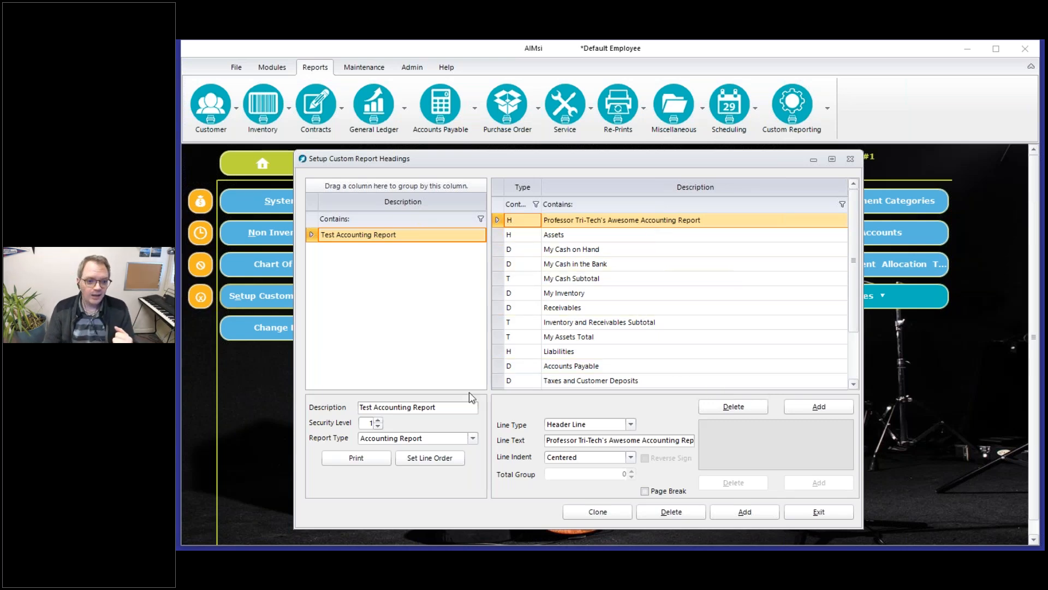
Try reordering Test Accounting Report's lines by moving individual lines and sorting alphabetically in both directions, and cancel the new order
click(423, 467)
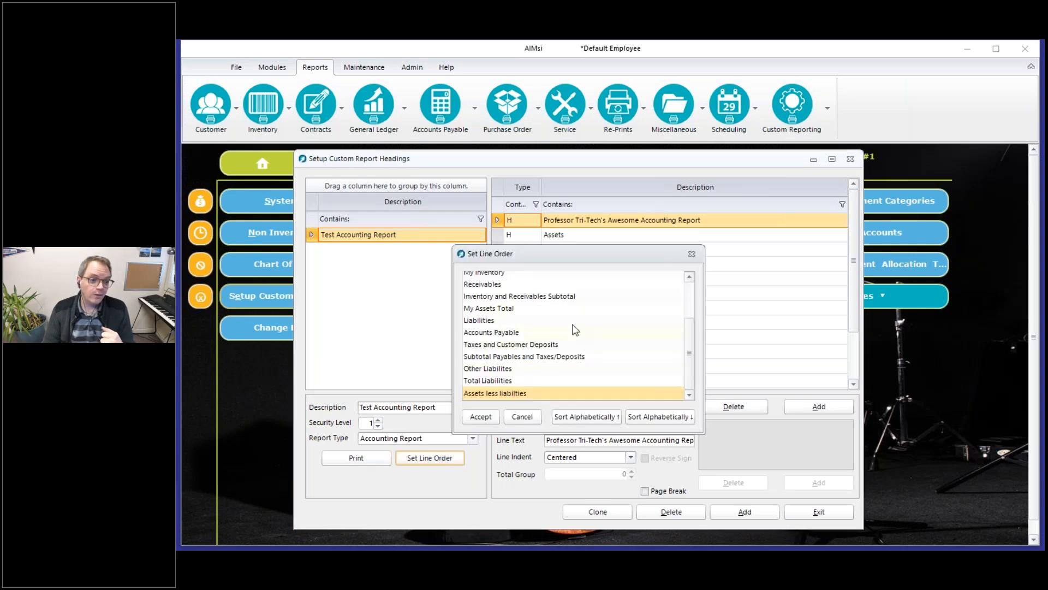
drag(690, 331, 688, 282)
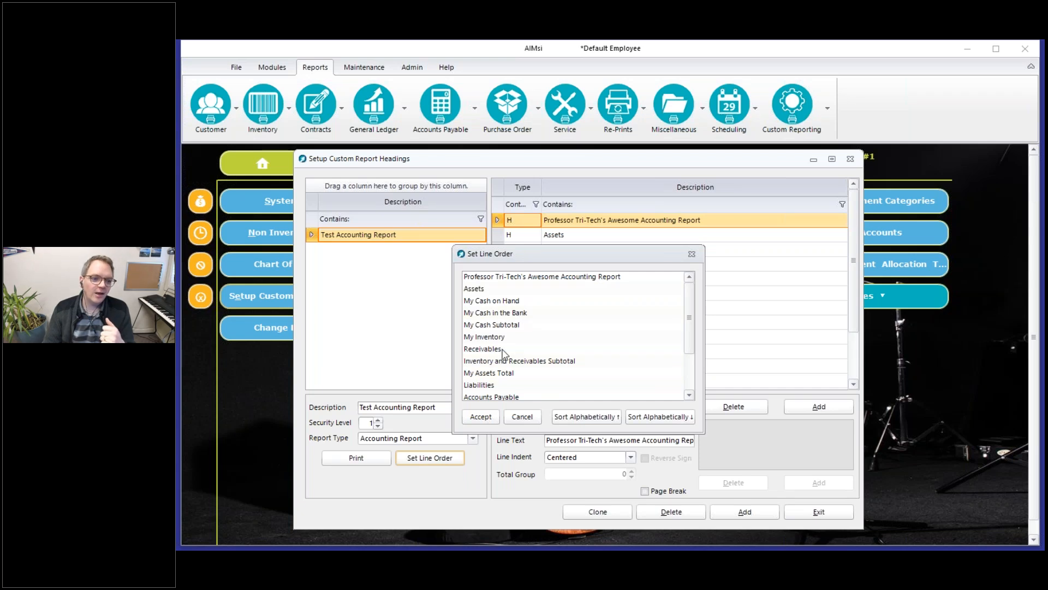
click(512, 361)
drag(513, 362, 512, 388)
click(513, 301)
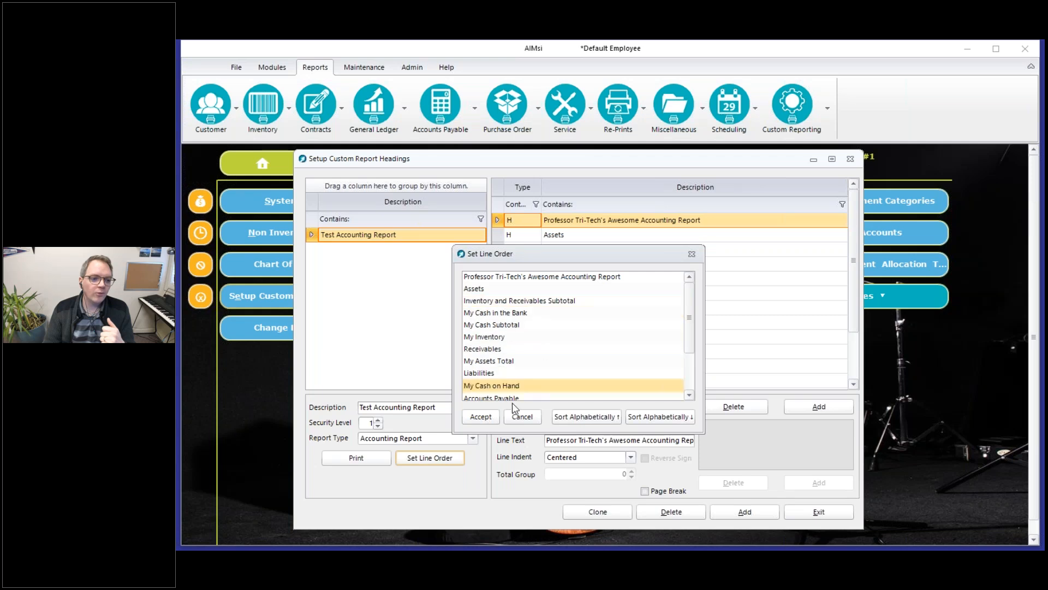
click(582, 420)
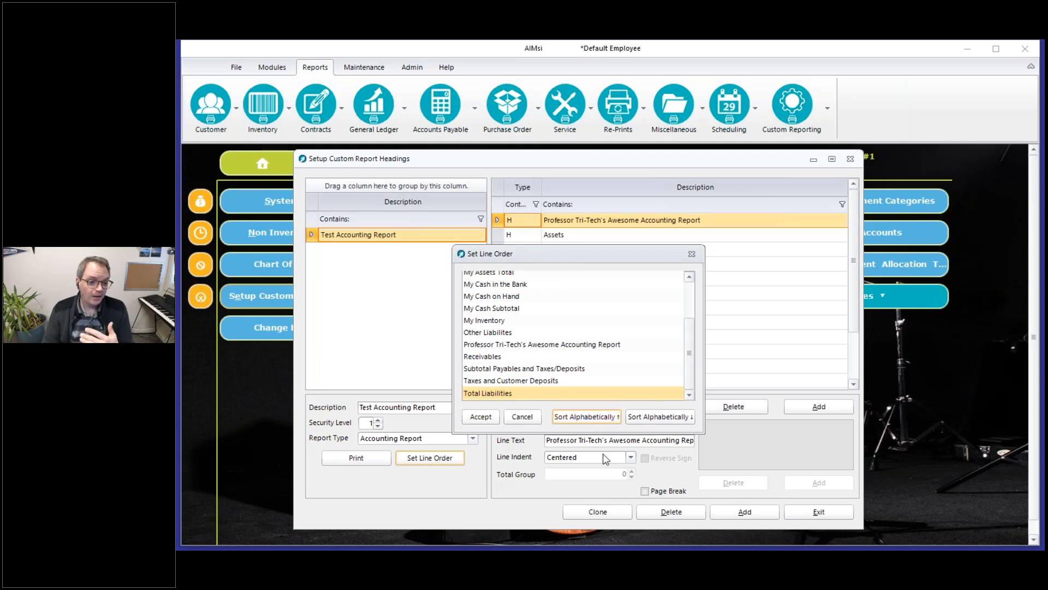
click(660, 416)
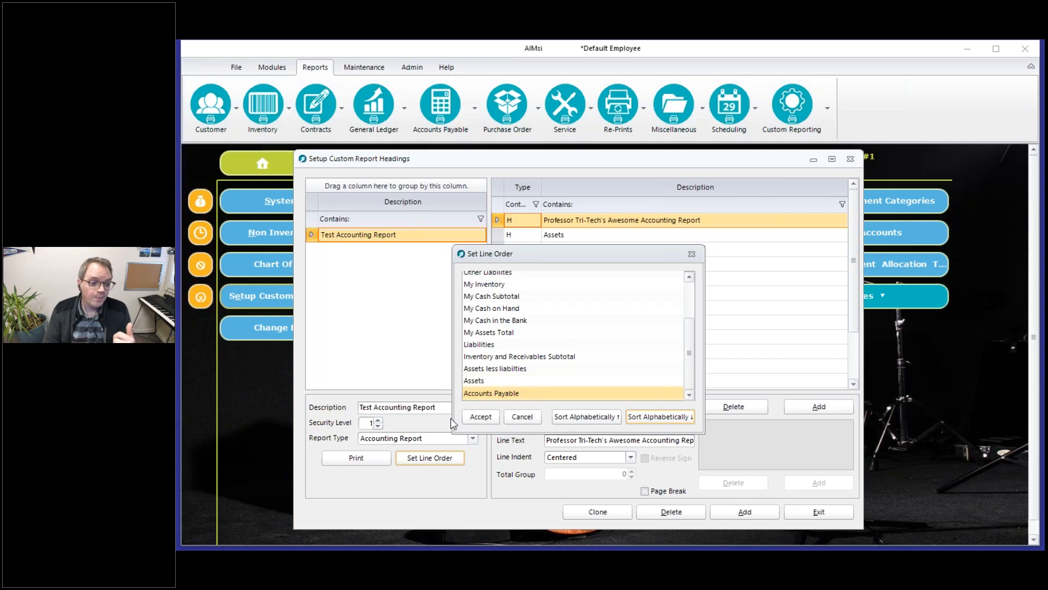
click(521, 418)
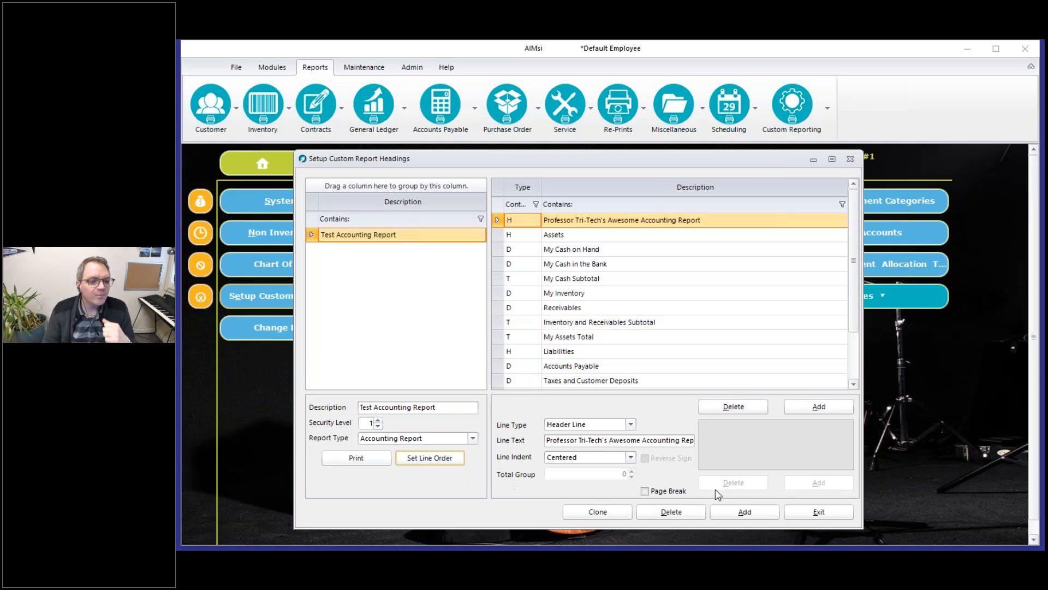
Clone Test Accounting Report as Test Accounting Part 2 and reselect the original report
click(571, 514)
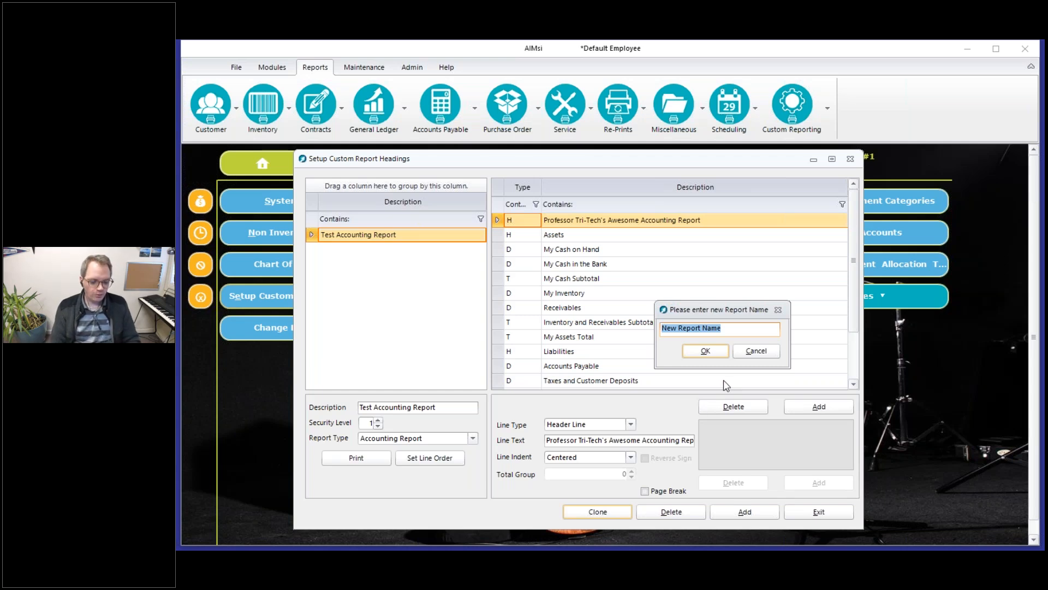
text(Test Accounting )
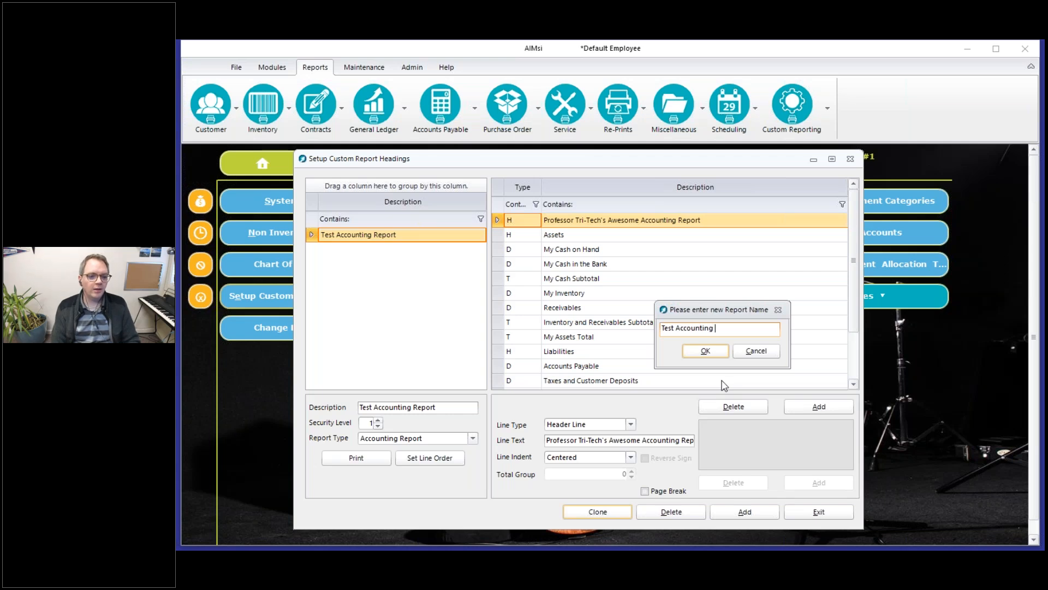
text(Part 2)
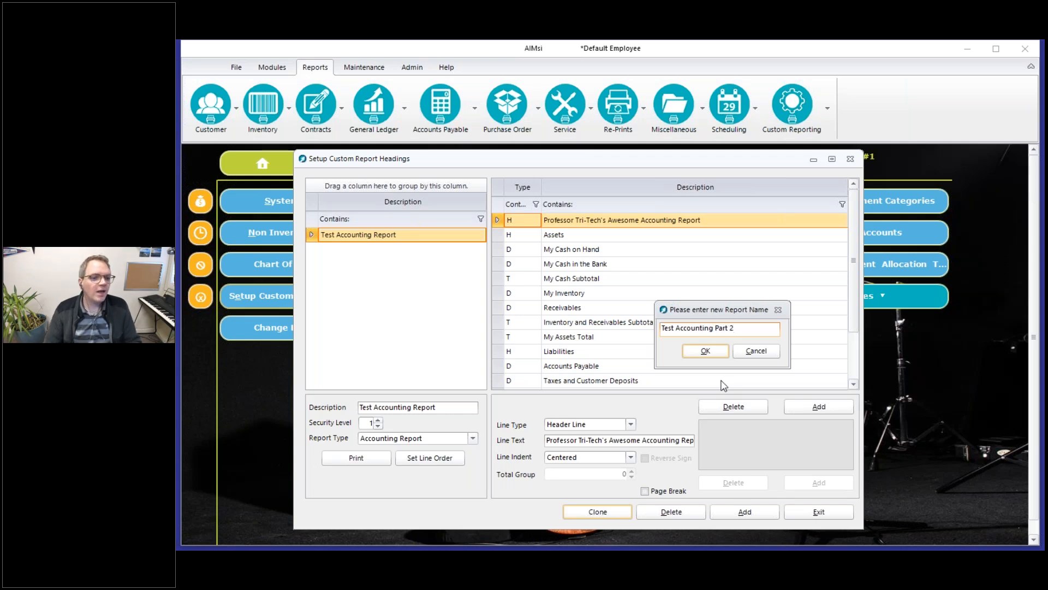
click(705, 351)
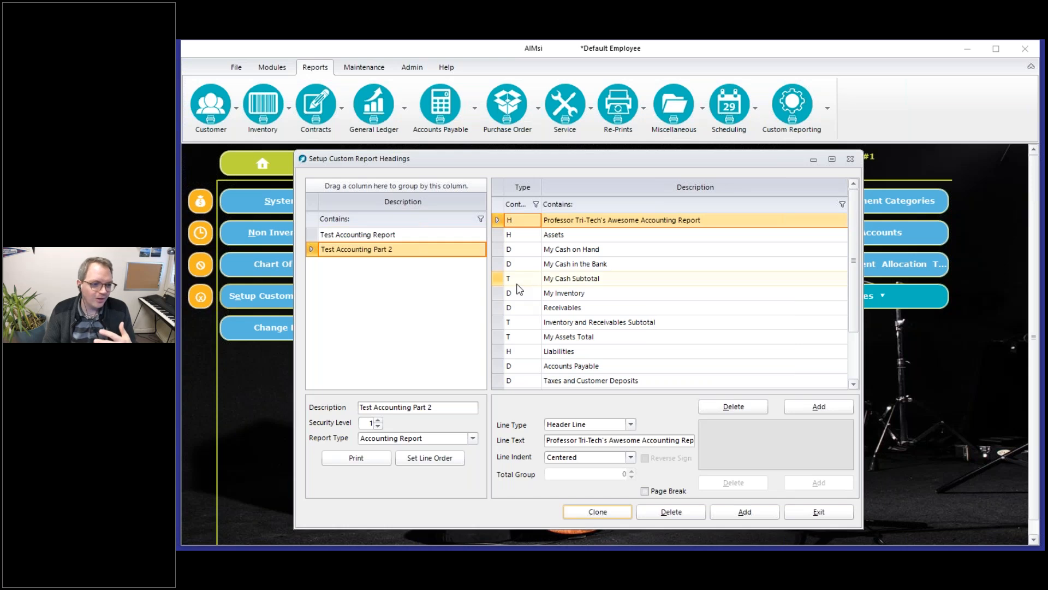
click(404, 236)
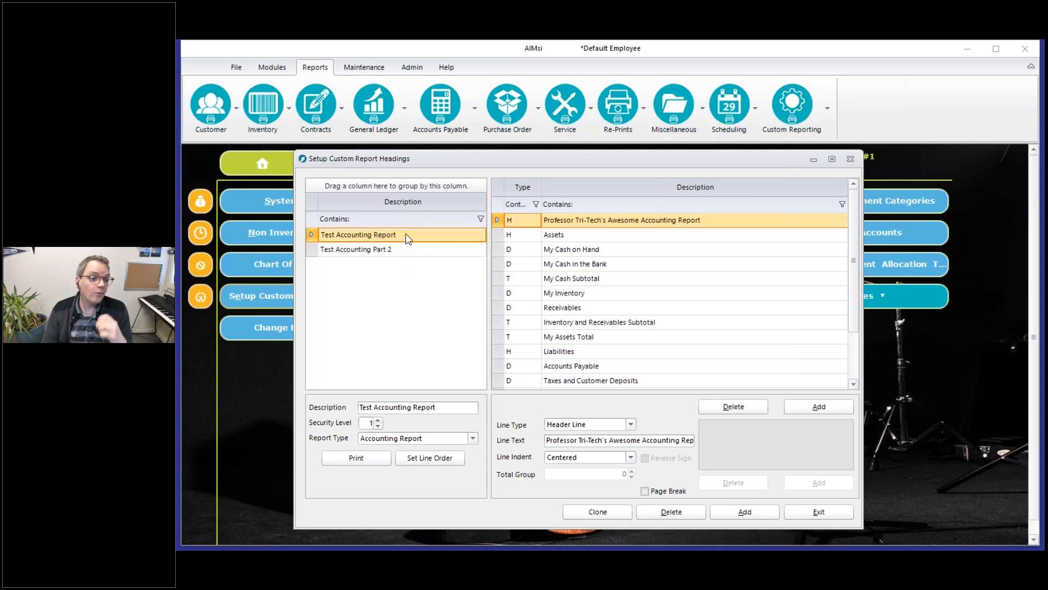
Review the Inventory and Receivables Subtotal line in the cloned Test Accounting Part 2 report
click(398, 249)
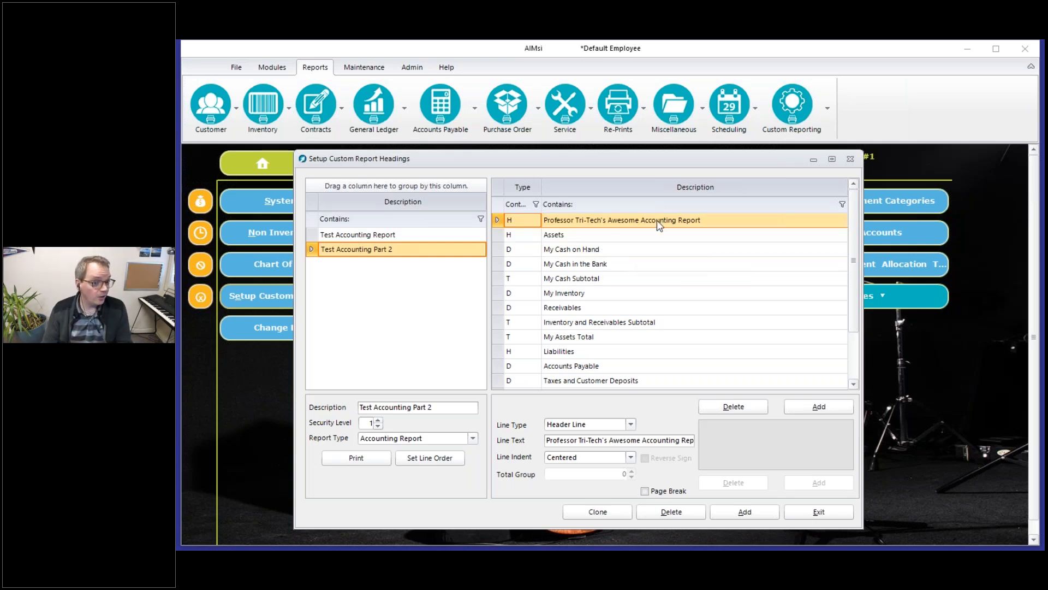
click(598, 322)
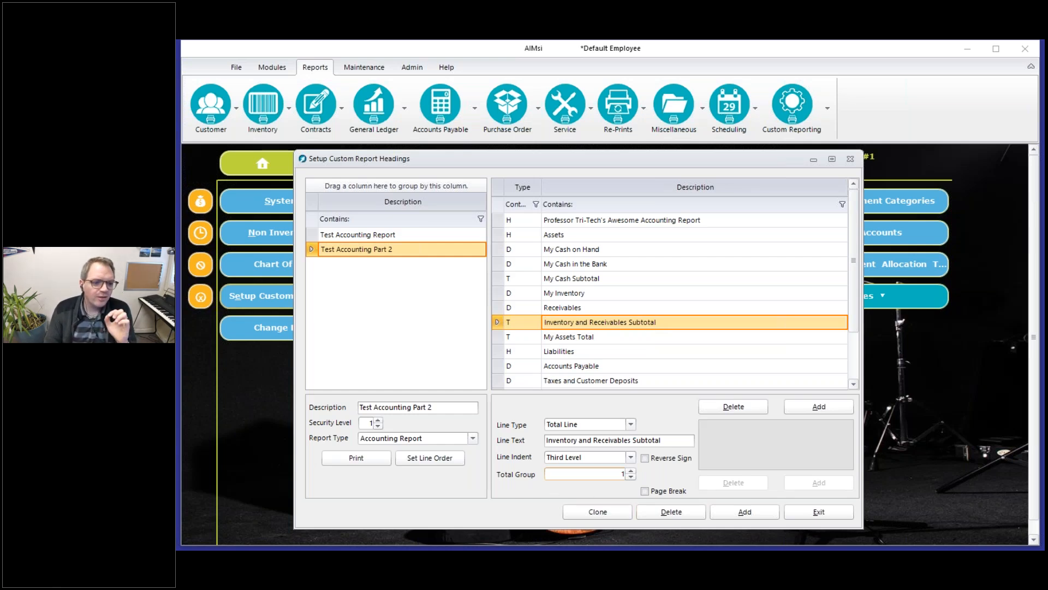
Start a new custom report with the description "income custom" and set its report type to Income Statement
click(745, 511)
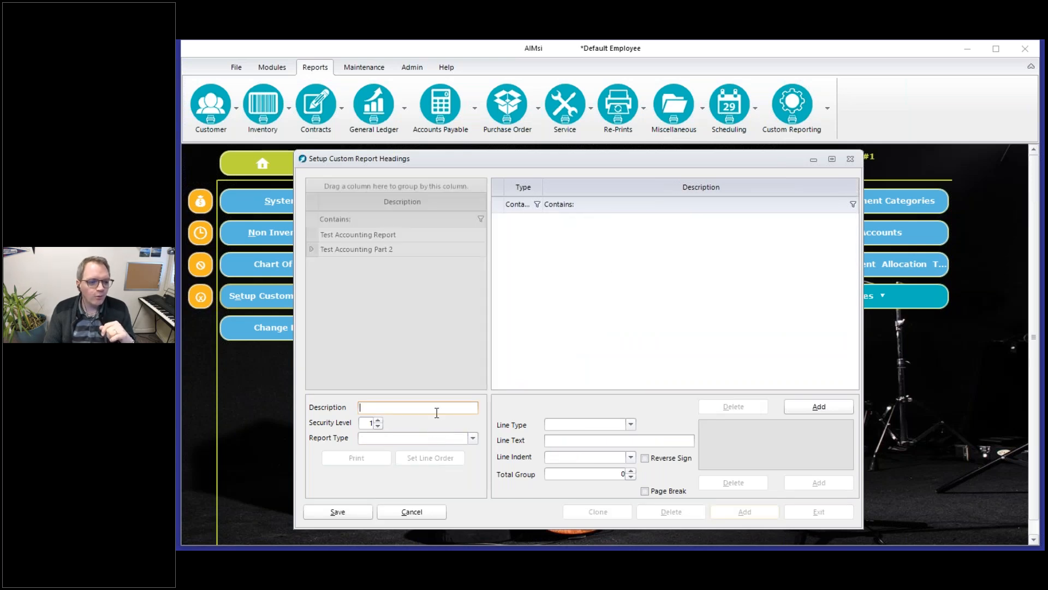
text(income )
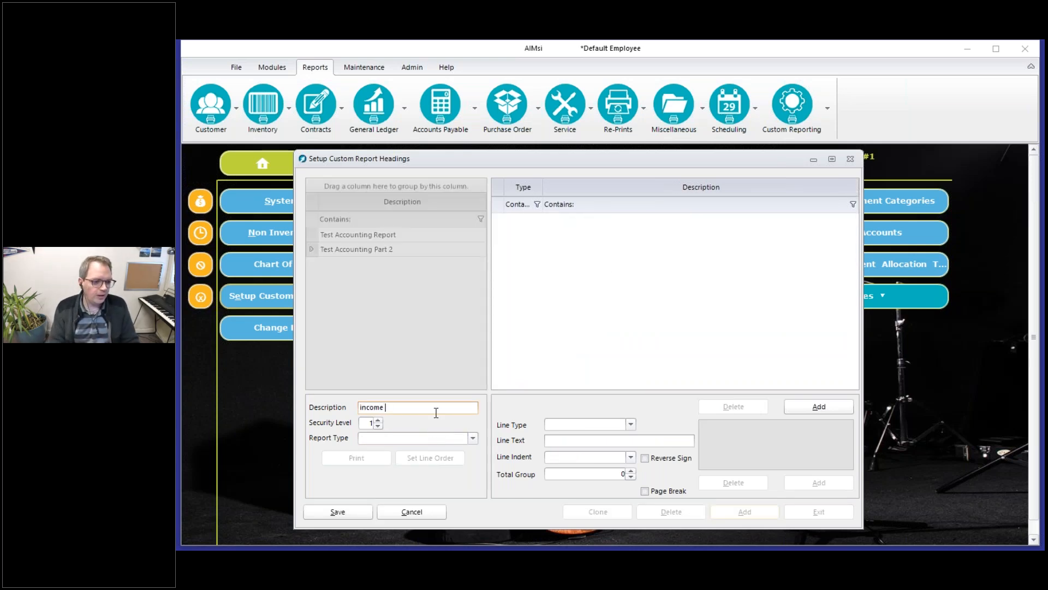
text(custom)
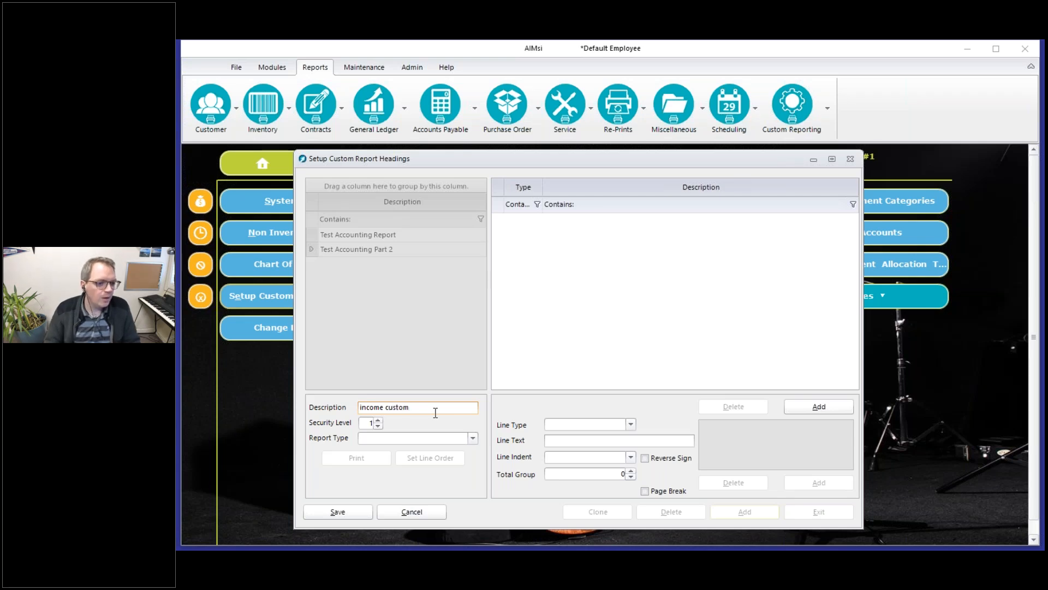
click(458, 439)
click(421, 469)
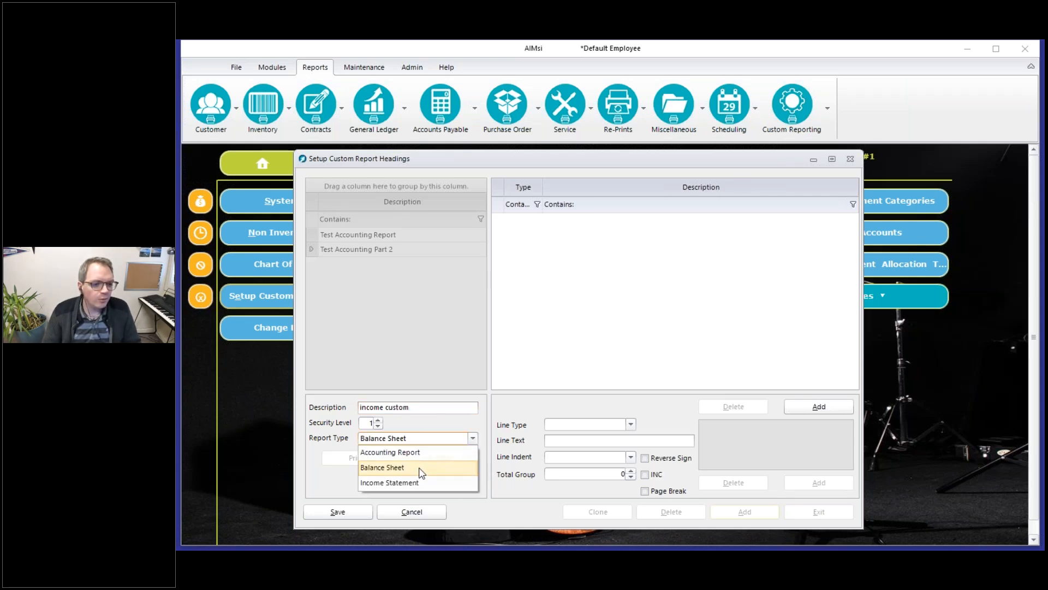
click(473, 439)
click(409, 483)
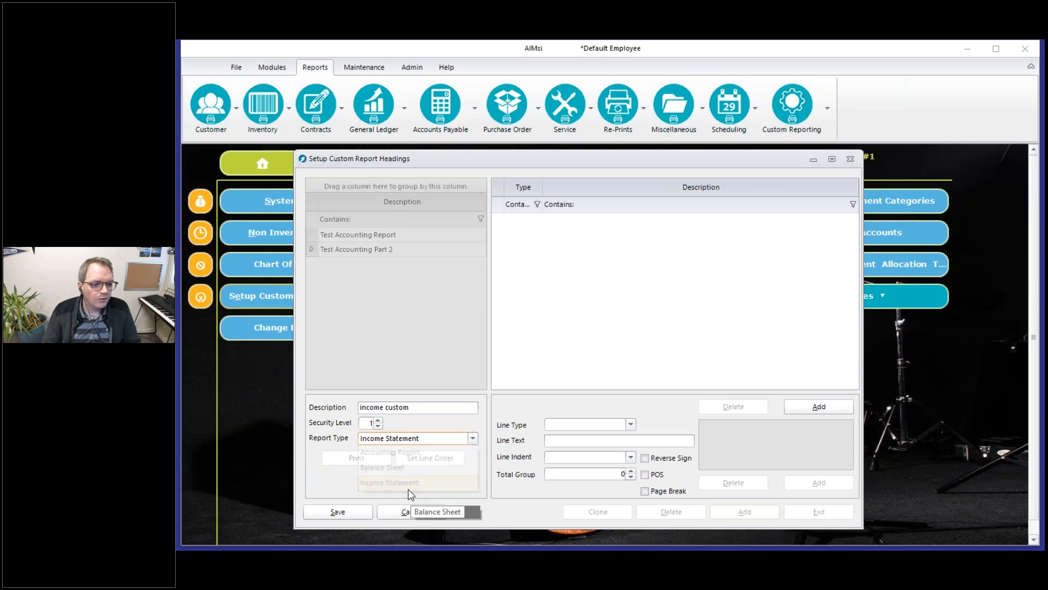
click(415, 440)
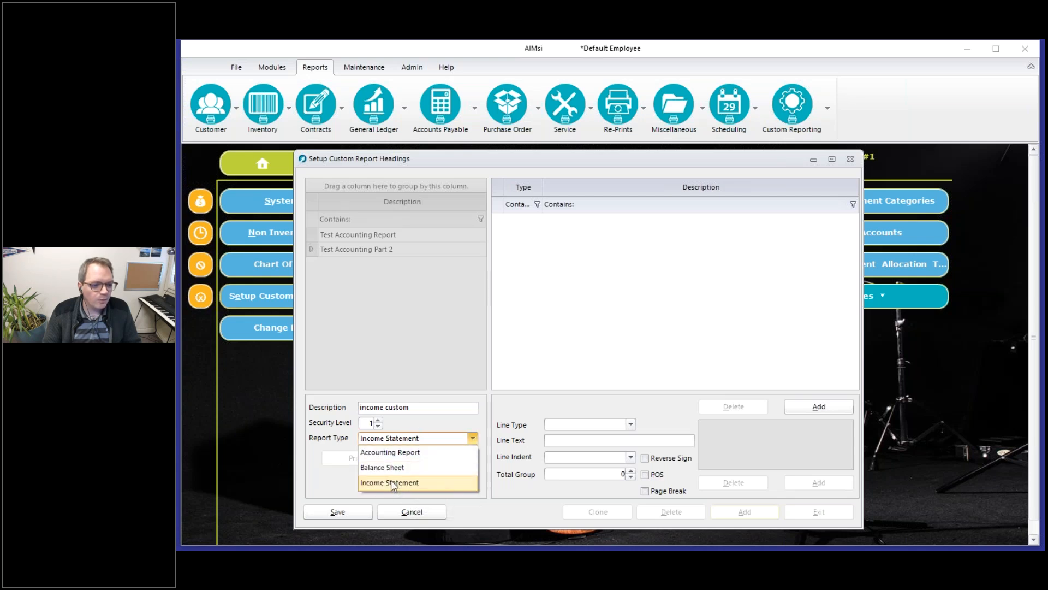
click(391, 483)
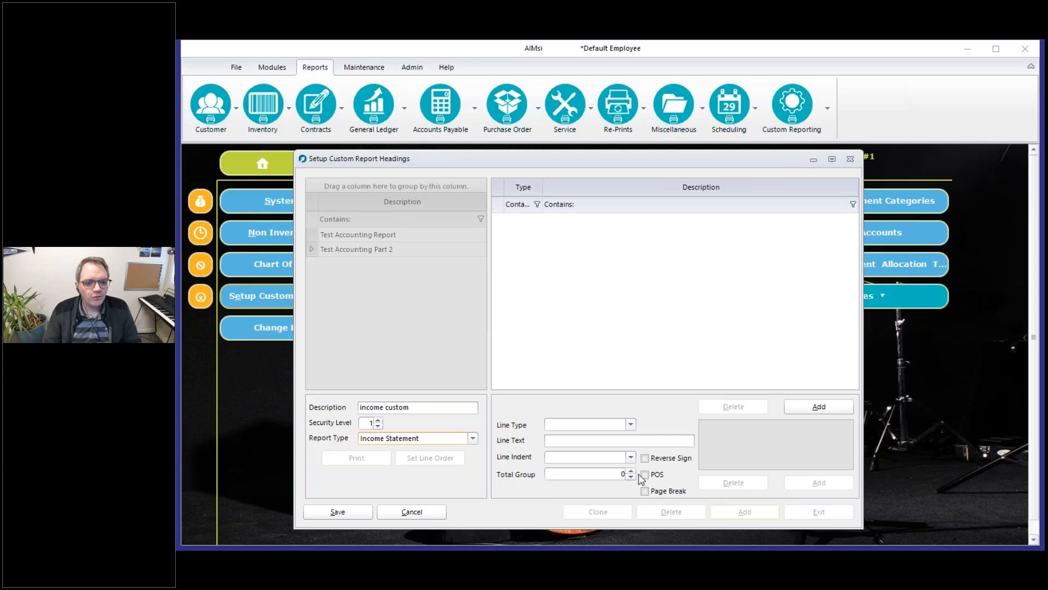
Change the report type of the new income custom report to Balance Sheet
mouse_move(645, 476)
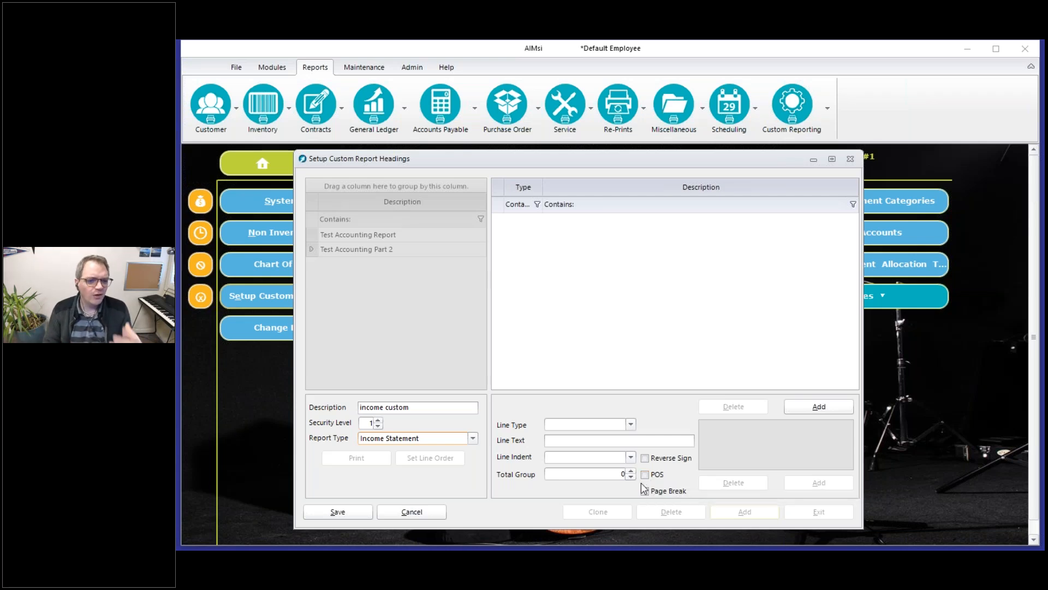
click(425, 441)
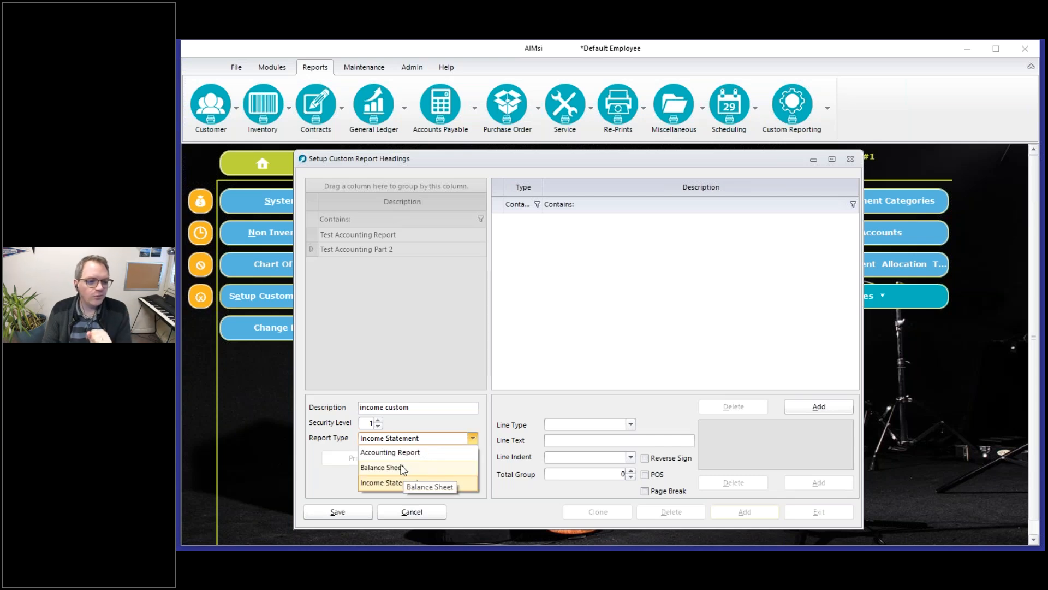
click(402, 468)
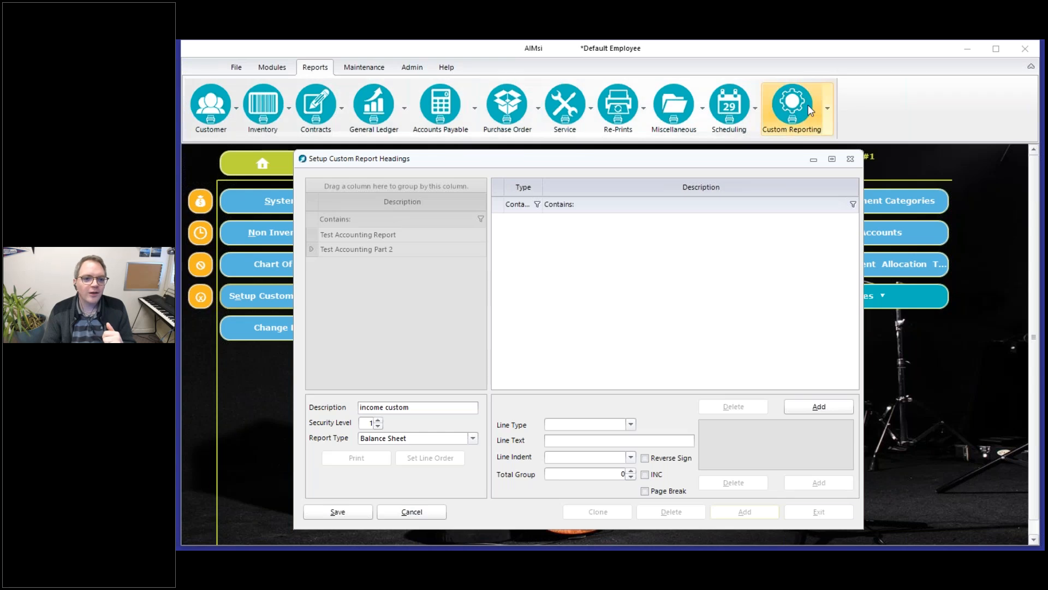
Look at the available Custom Reporting options without opening any of them
click(826, 109)
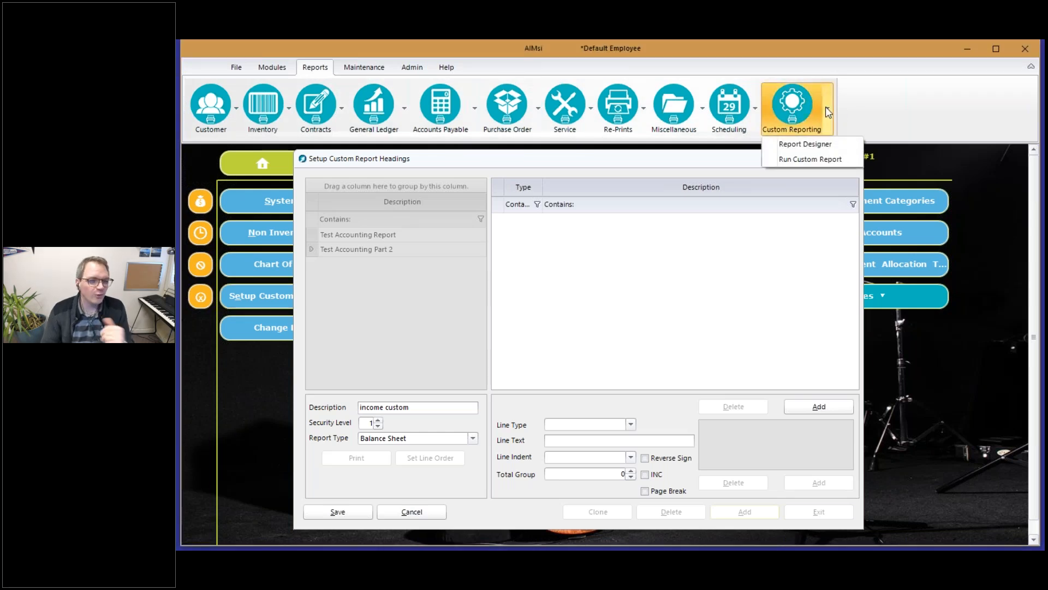
click(757, 62)
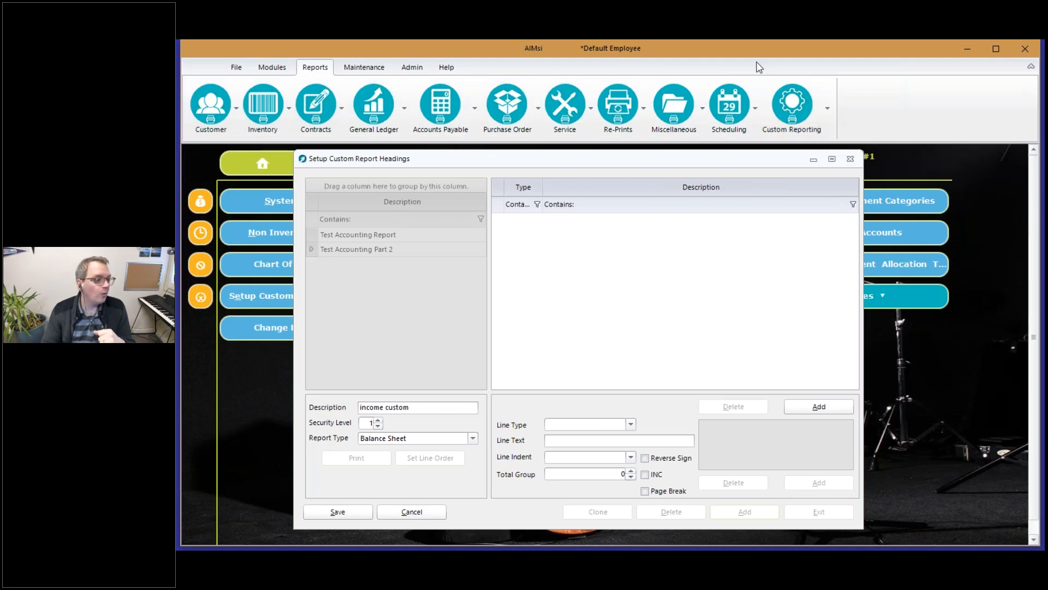